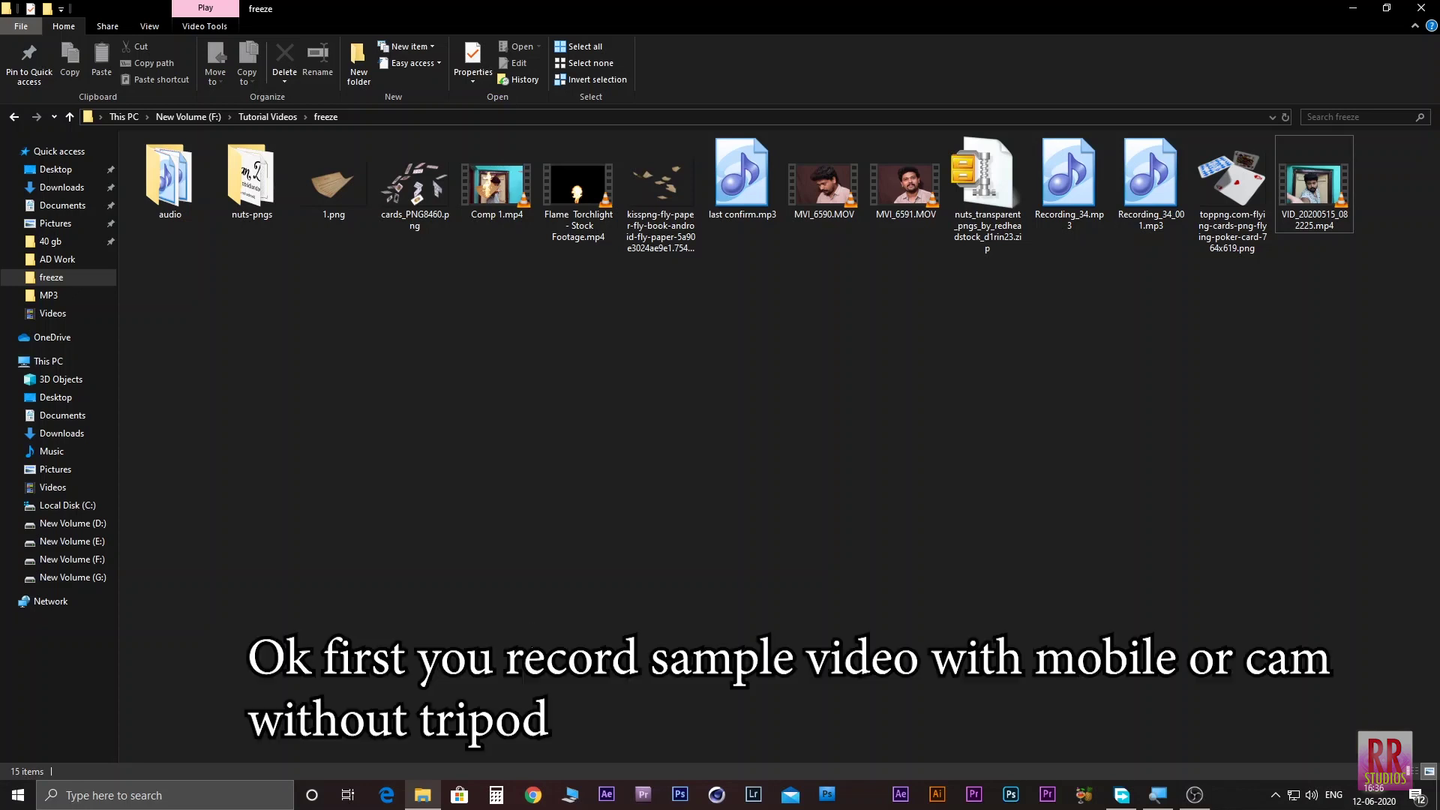
Step: Preview VID_20200515_082225.mp4 in VLC, skipping ahead, then switch over to After Effects
double_click(1319, 206)
left_click(438, 748)
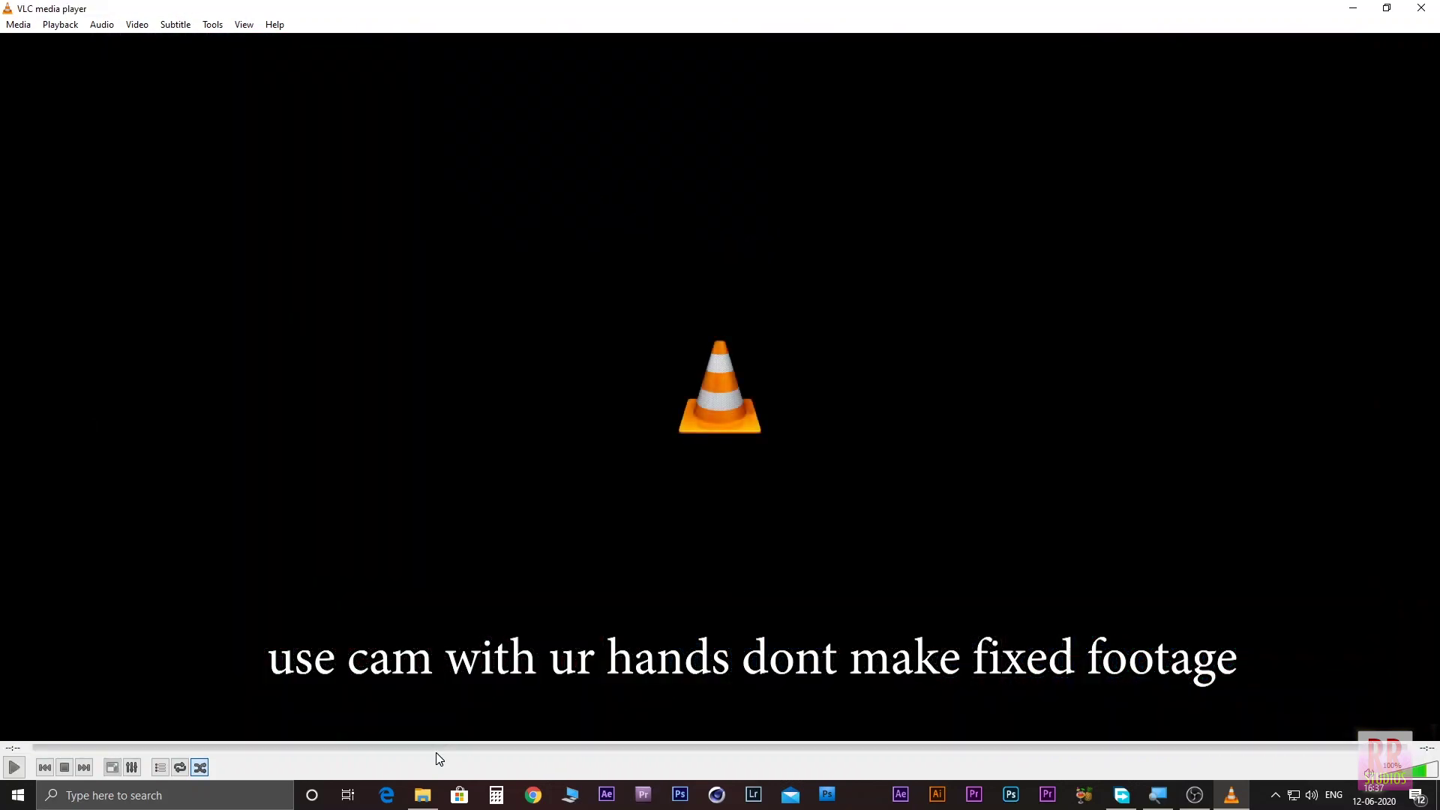
left_click(1430, 16)
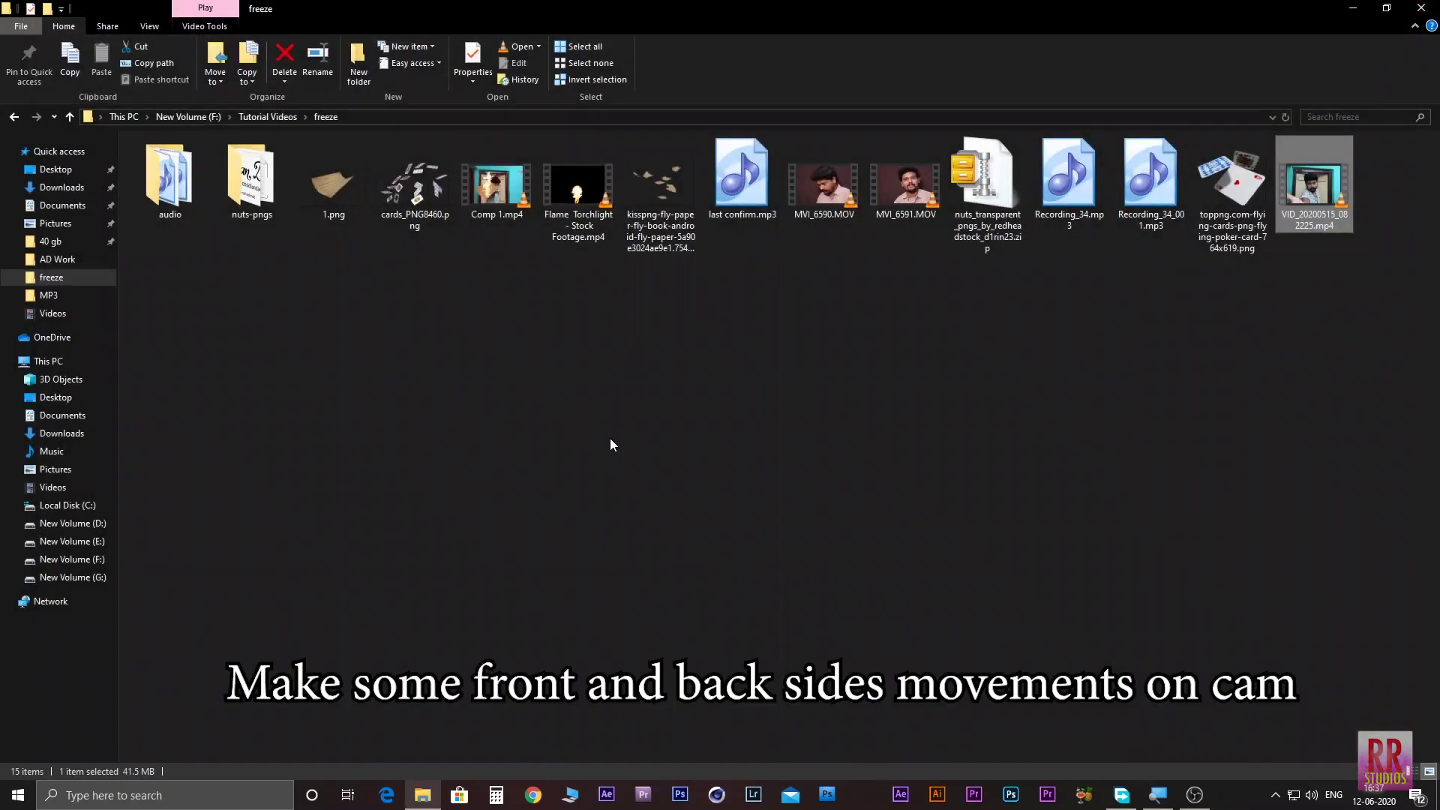
left_click(604, 793)
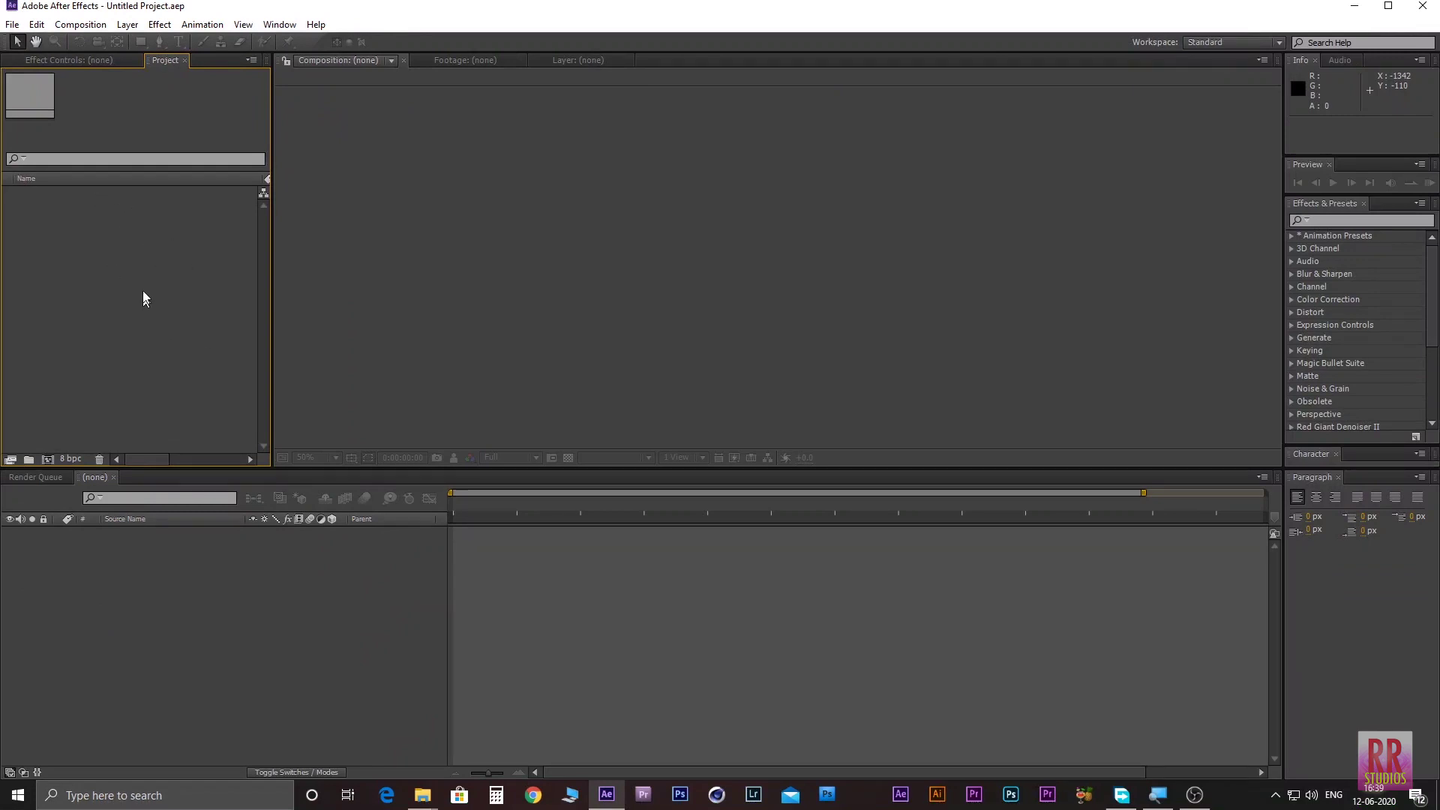
Step: Drag VID_20200515_082225.mp4 from the freeze folder into the Project panel and open it in the Footage viewer
mouse_move(422, 793)
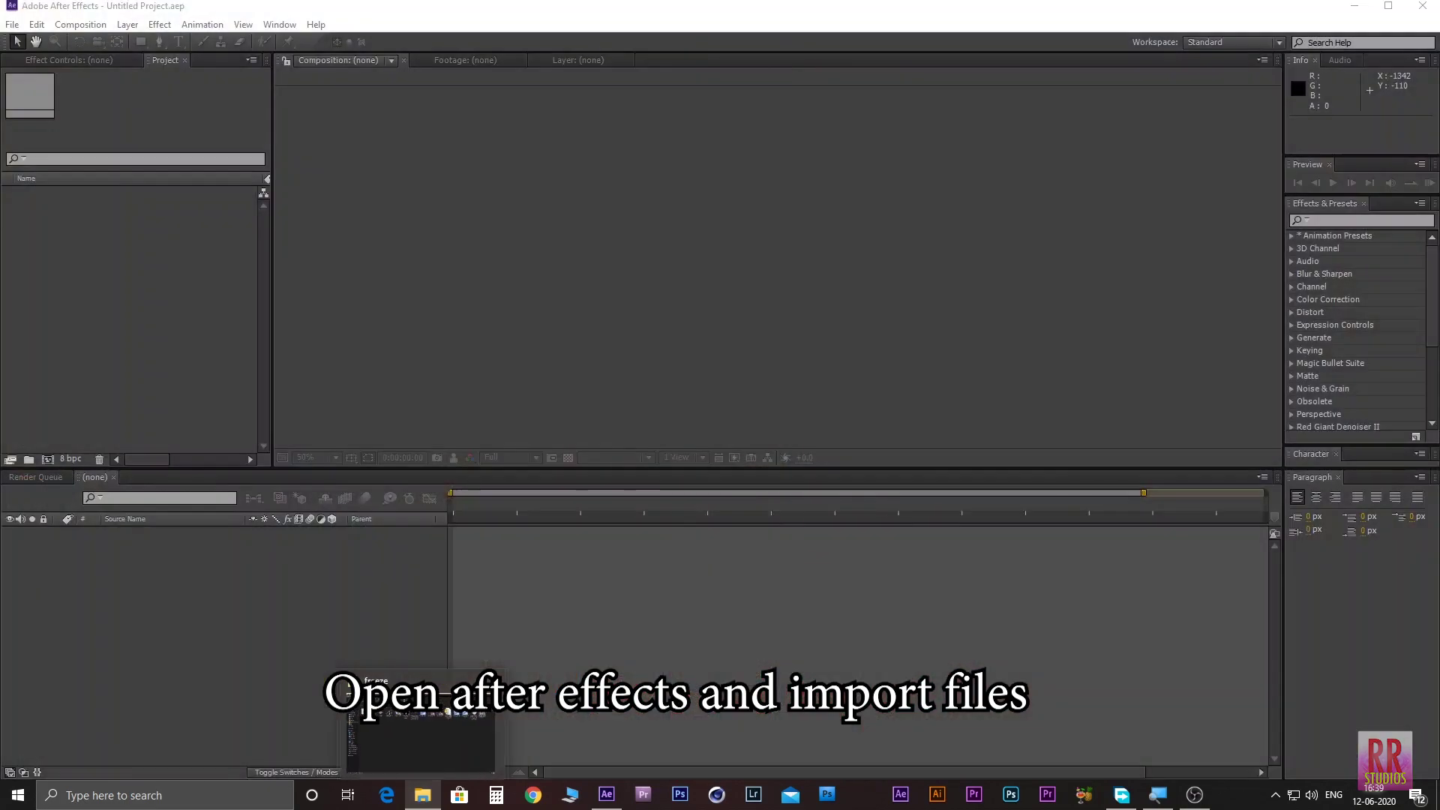
left_click(349, 727)
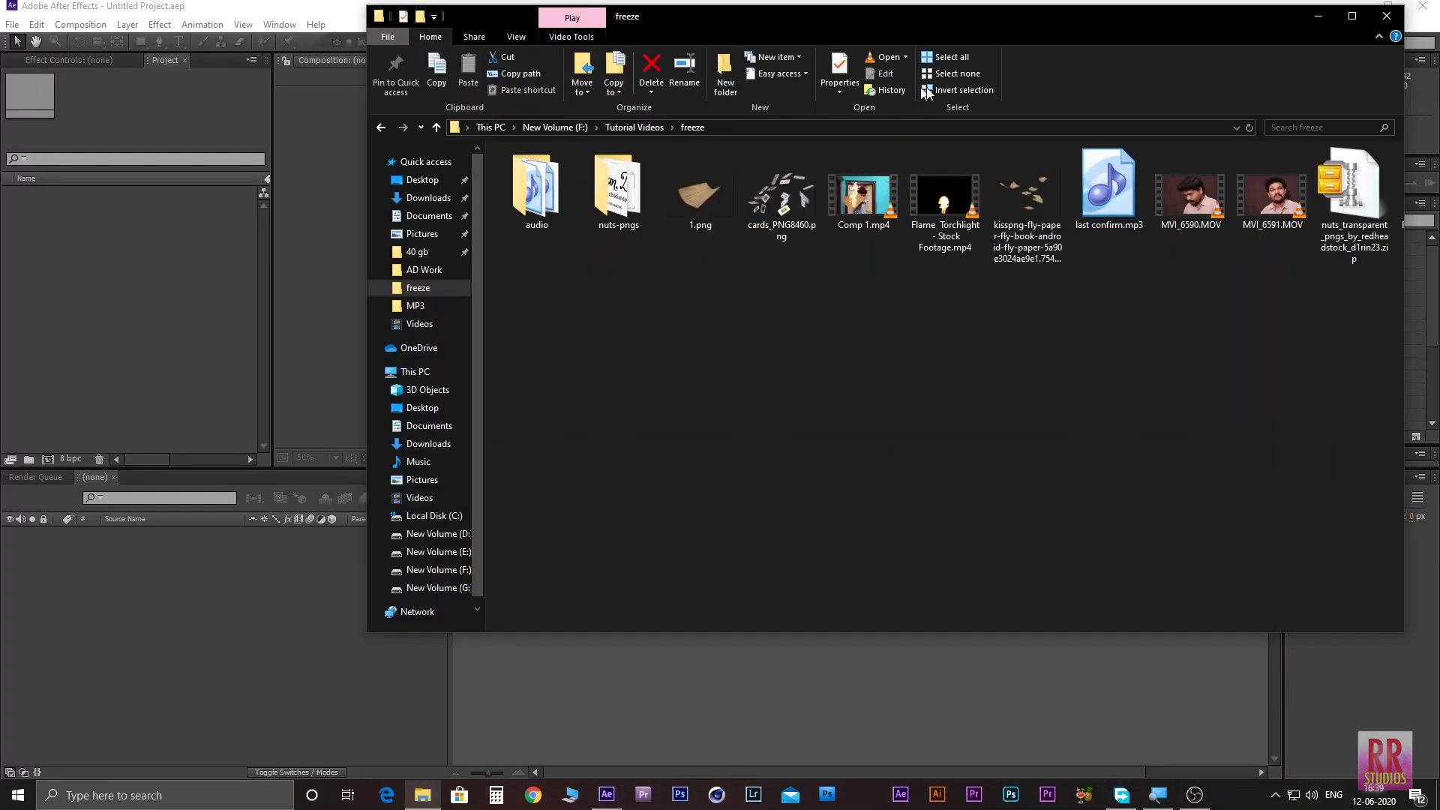
left_click_drag(885, 11, 1017, 73)
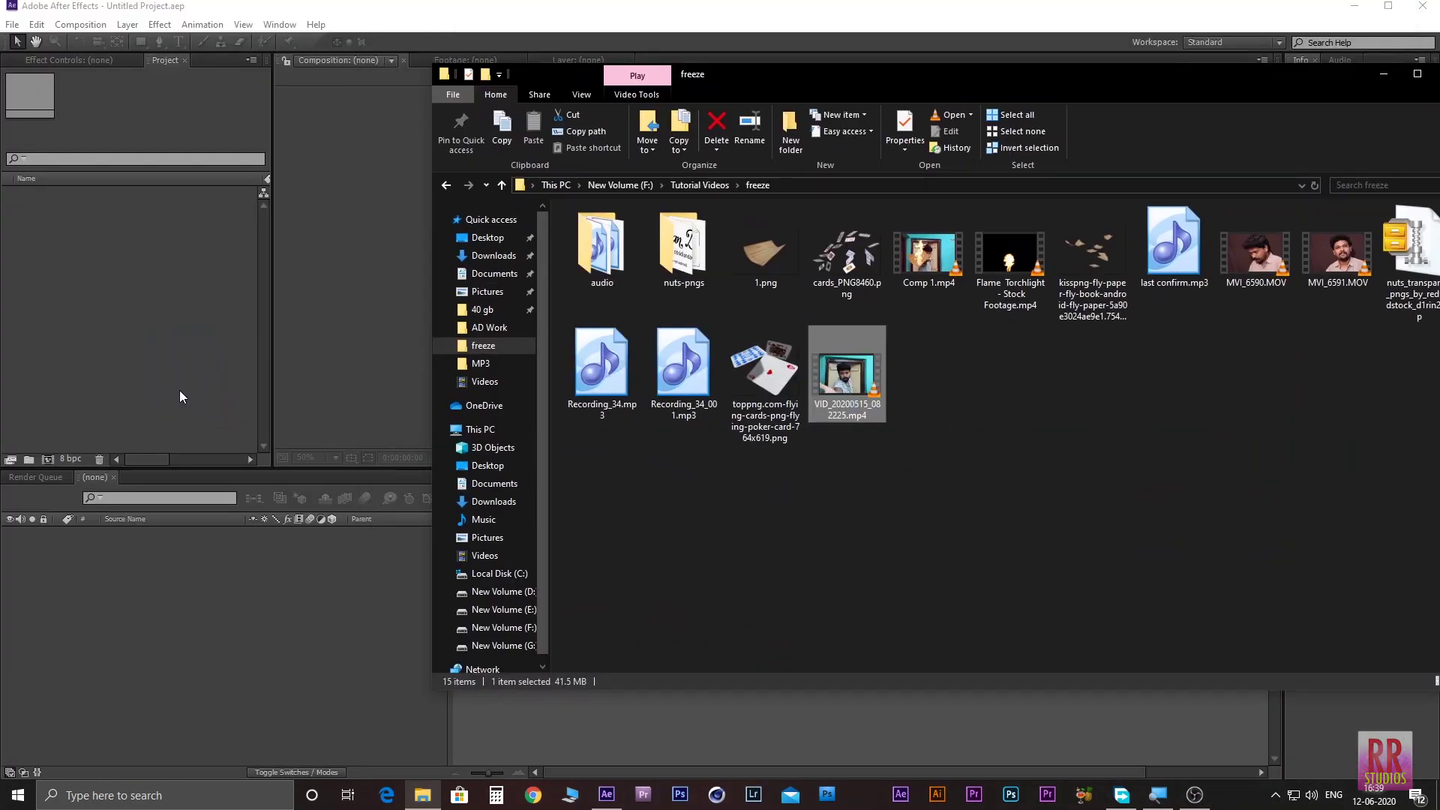
left_click_drag(876, 402, 180, 397)
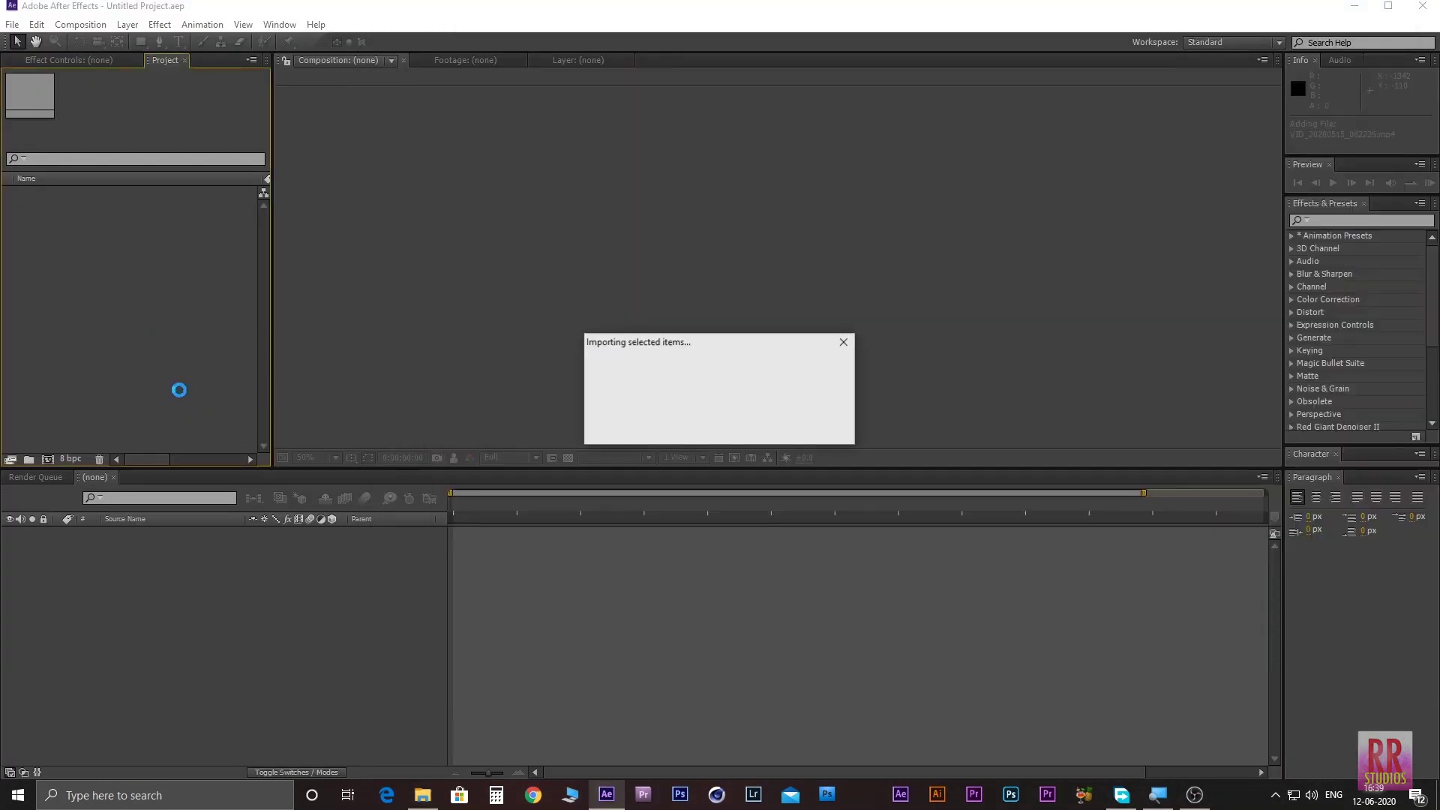
left_click(105, 225)
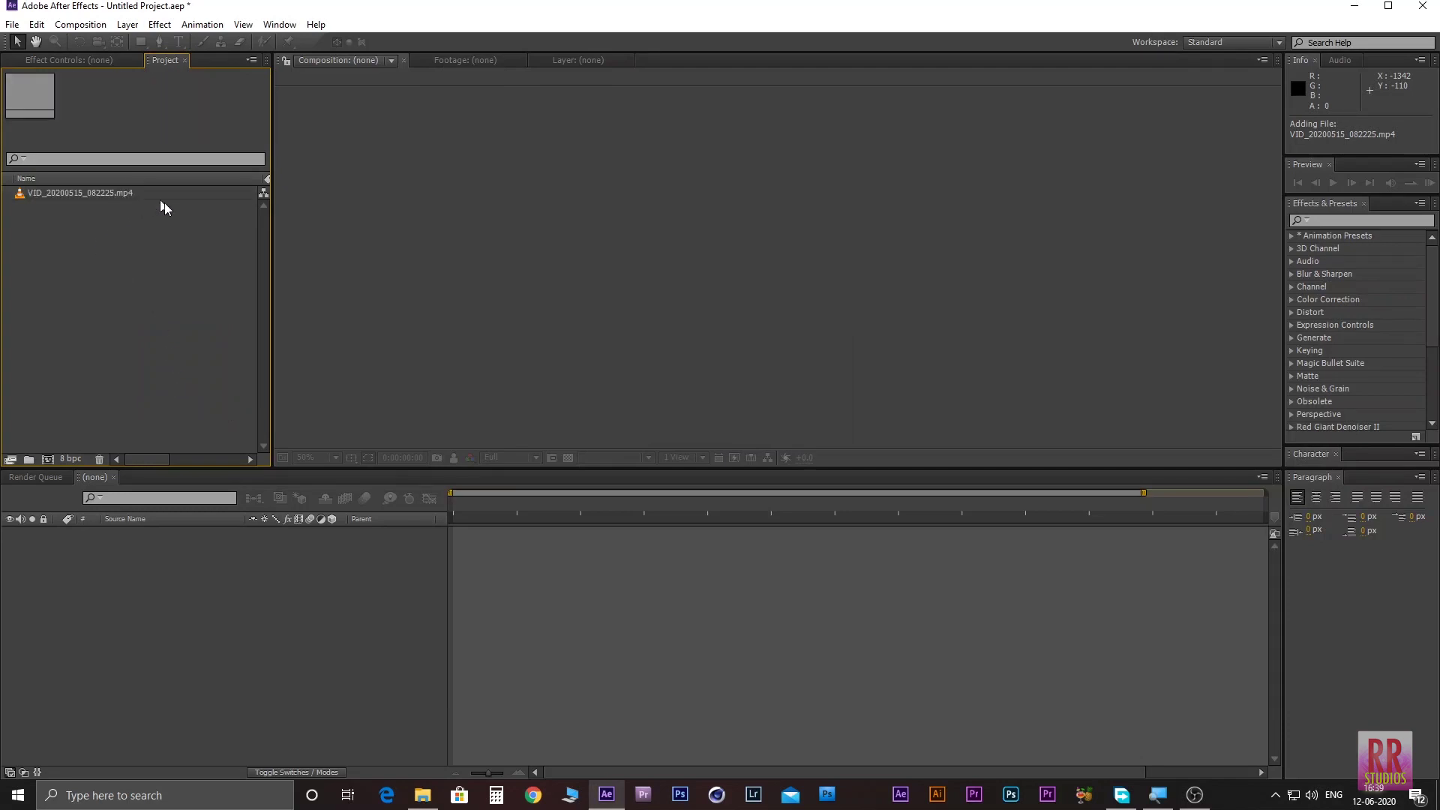
double_click(103, 195)
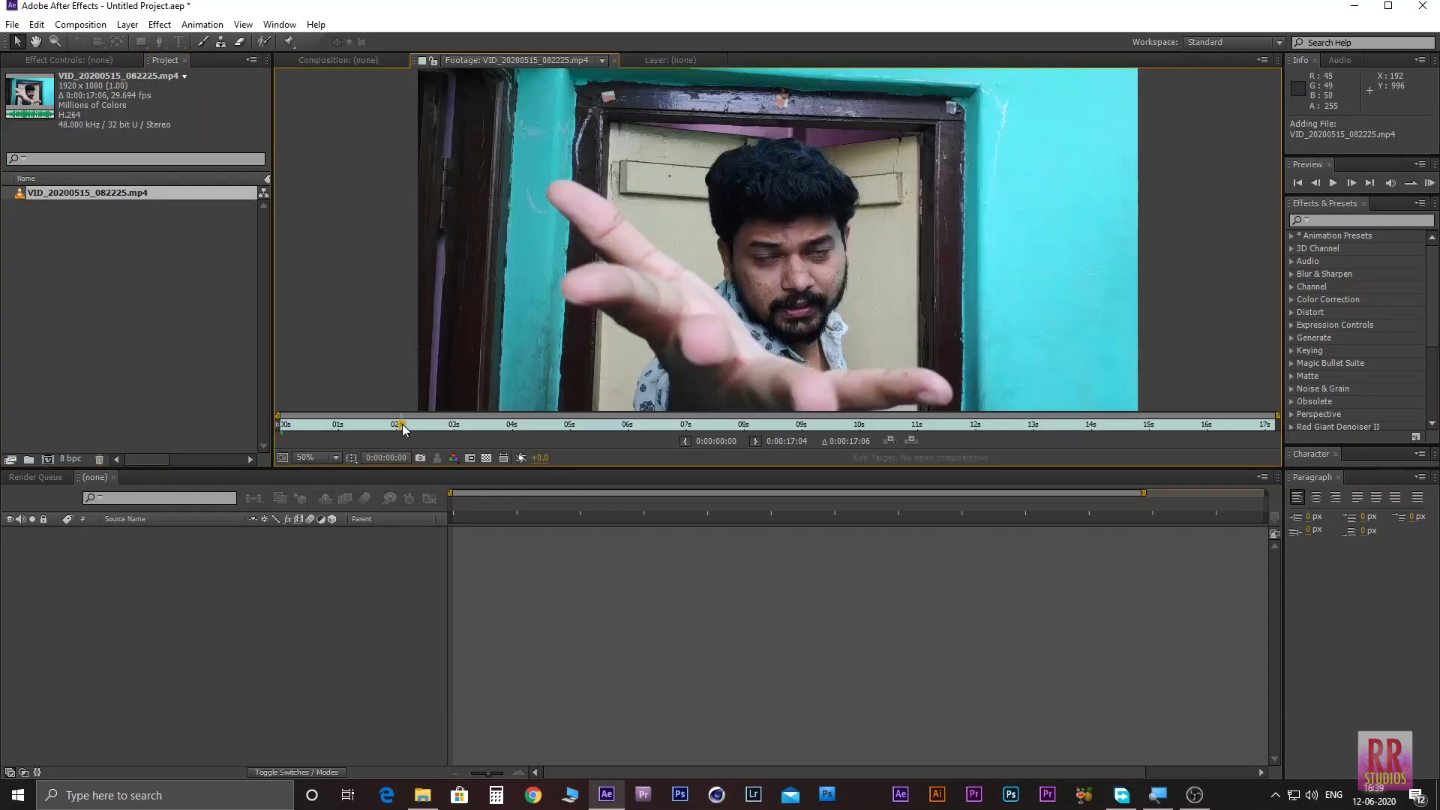
Step: Set the clip's In point at 0:00:04:18 and its Out point at 0:00:14:01
left_click(454, 426)
mouse_move(476, 431)
left_mouse_down()
mouse_move(574, 425)
mouse_move(533, 424)
mouse_move(547, 428)
left_mouse_up()
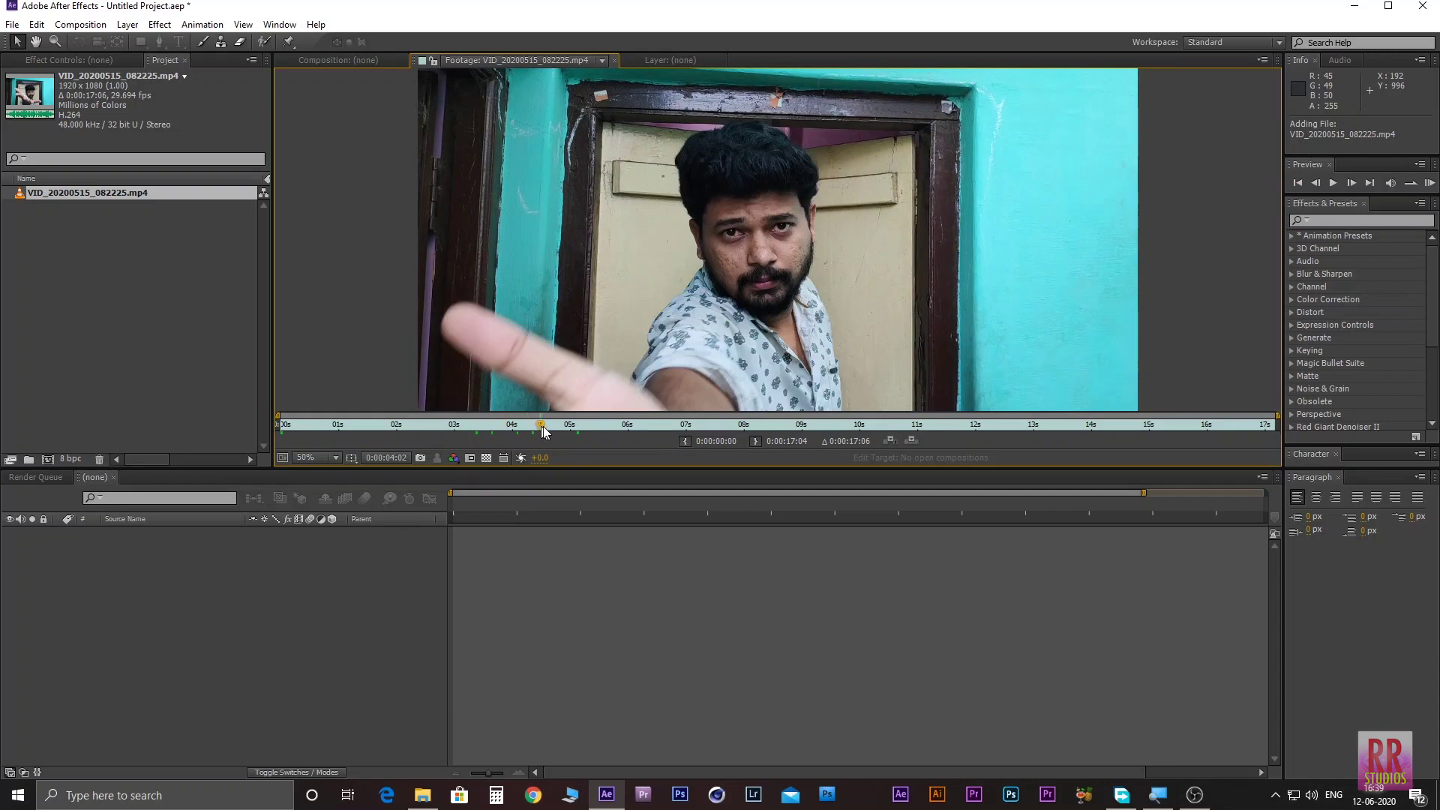
left_click(686, 442)
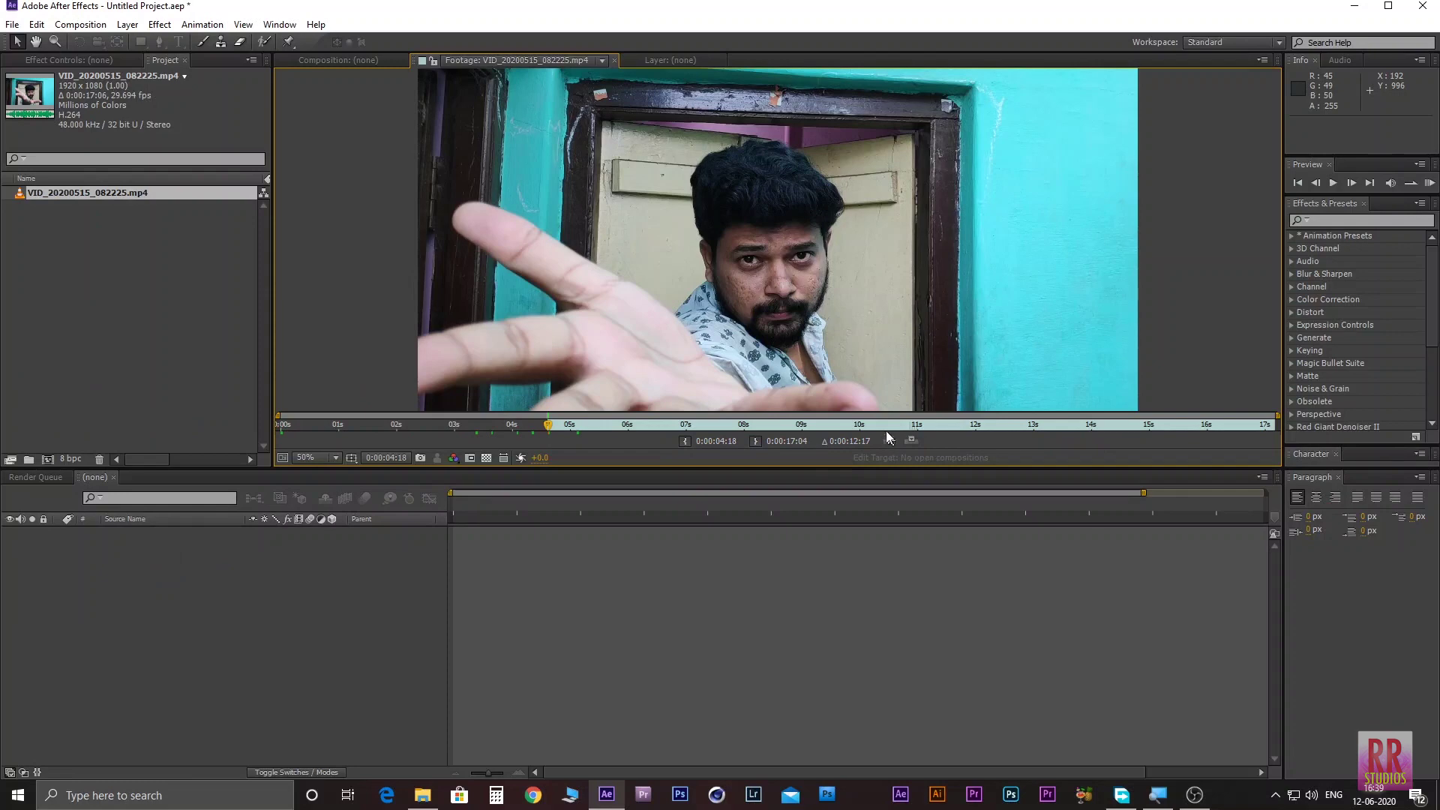
left_click(903, 426)
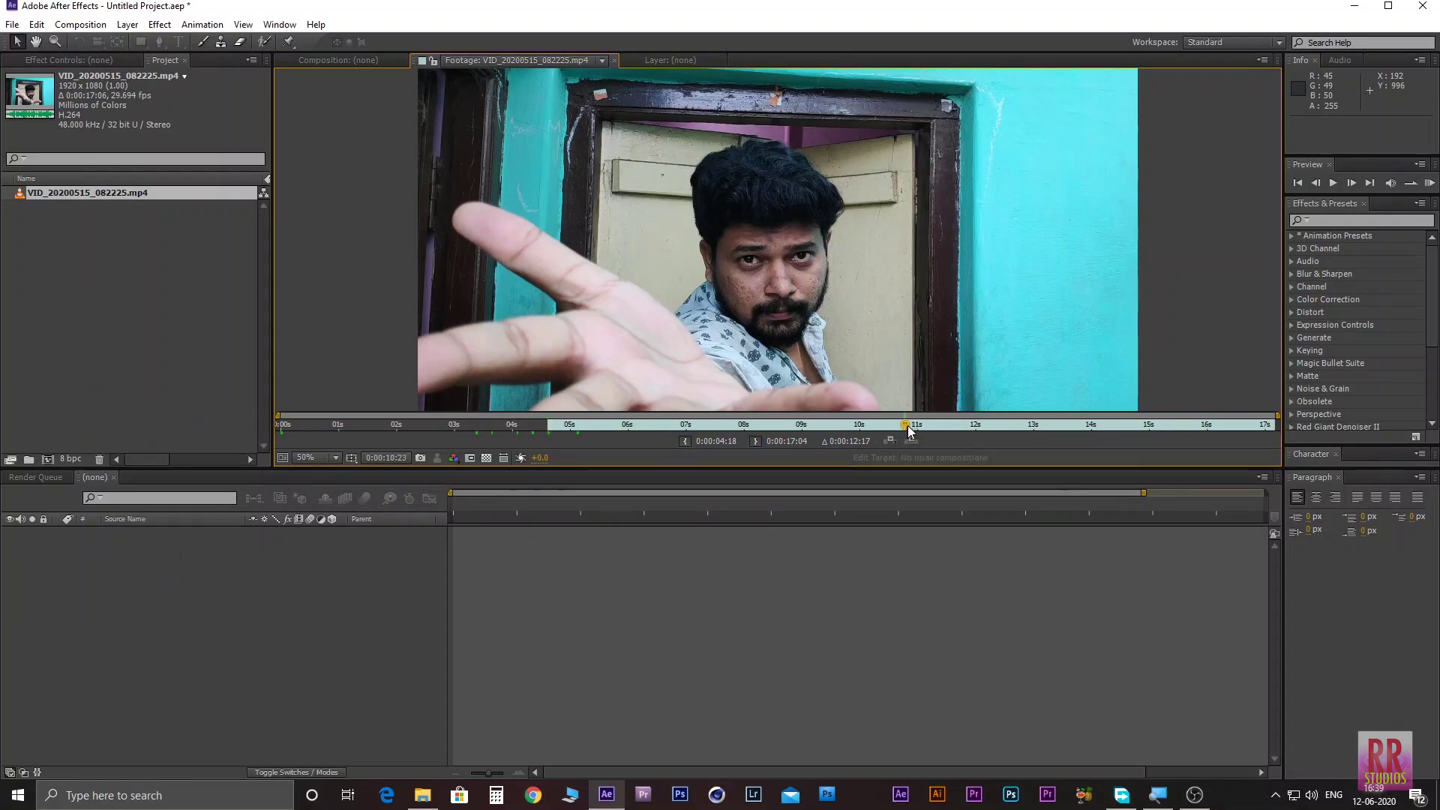
left_click(992, 426)
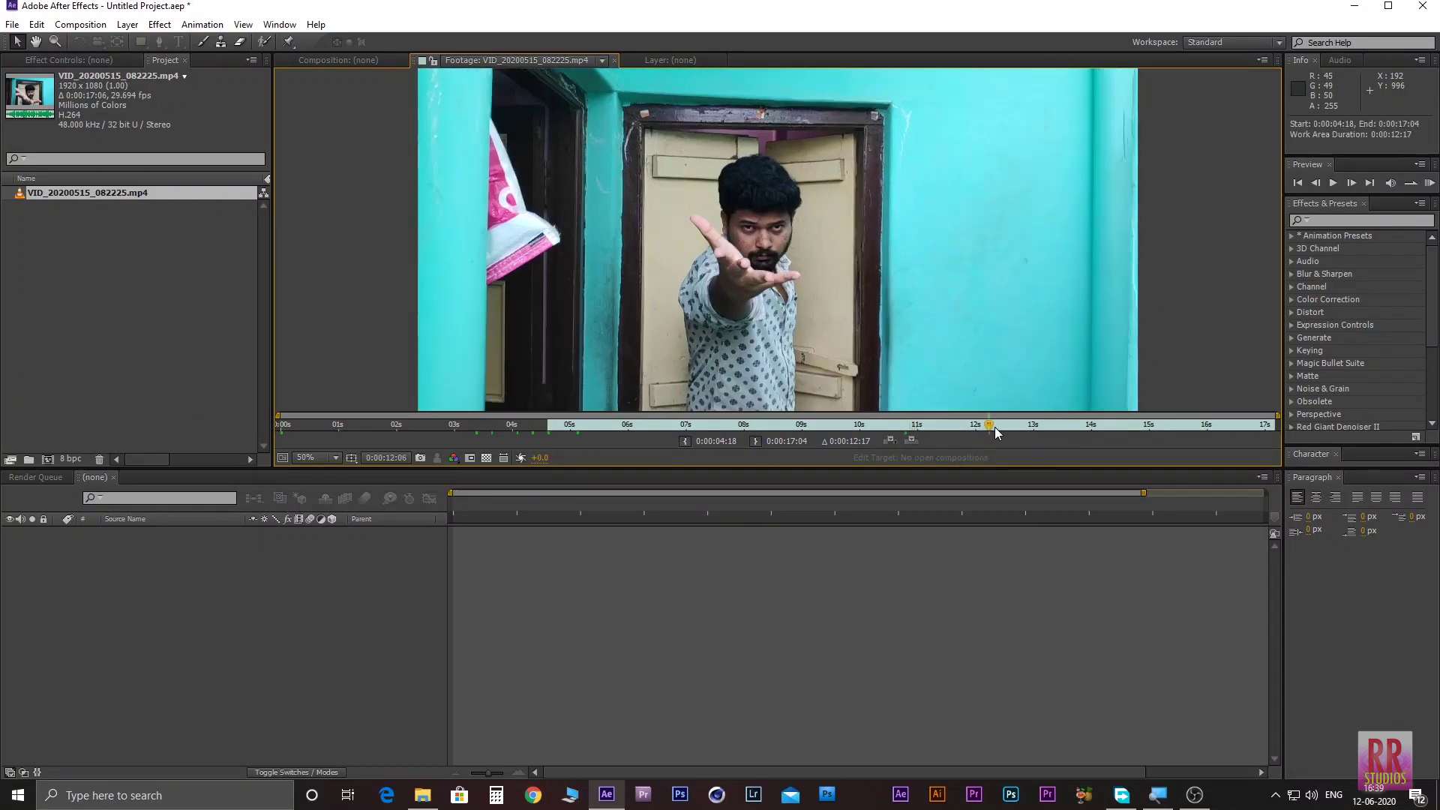
left_click(1006, 426)
left_click(1060, 429)
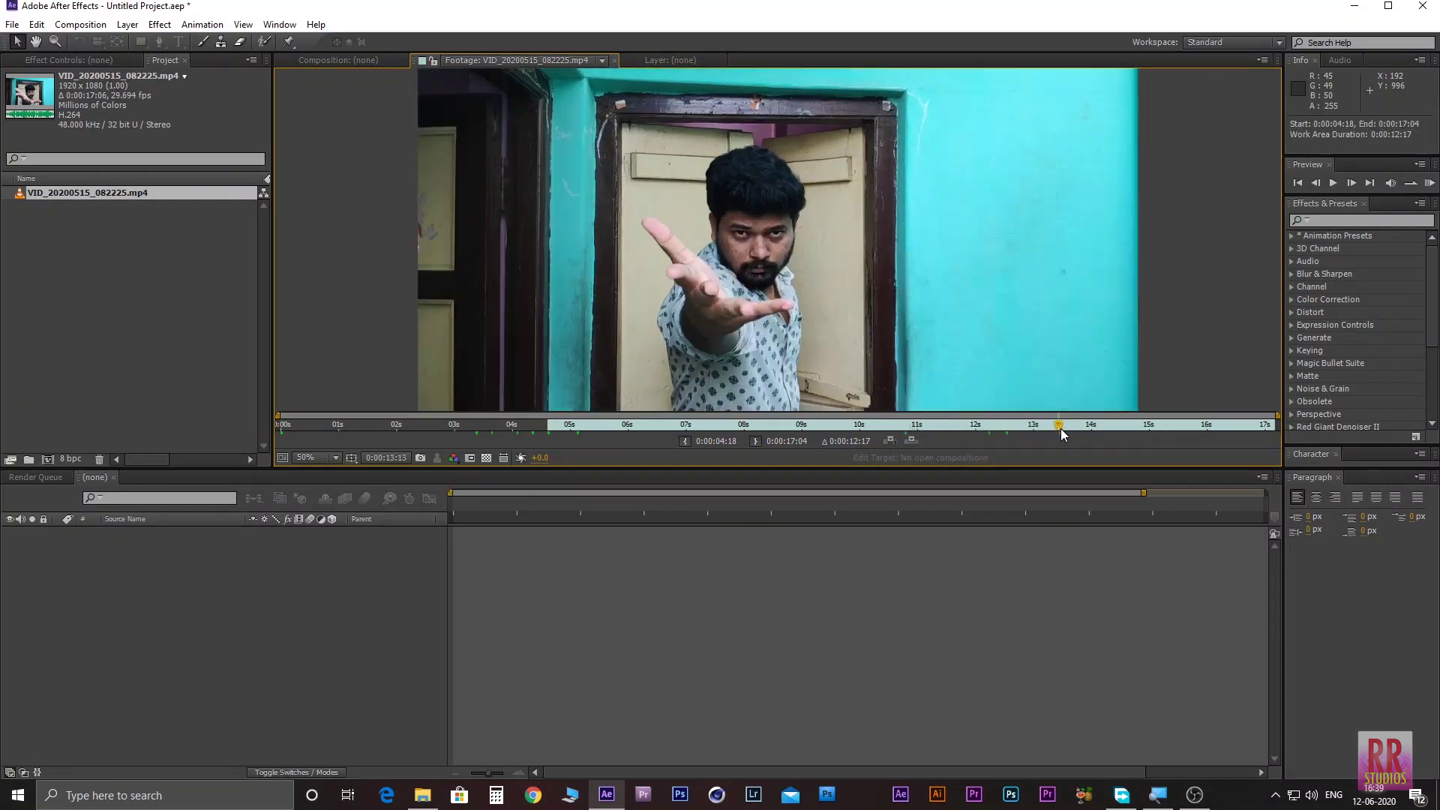
left_click(1094, 425)
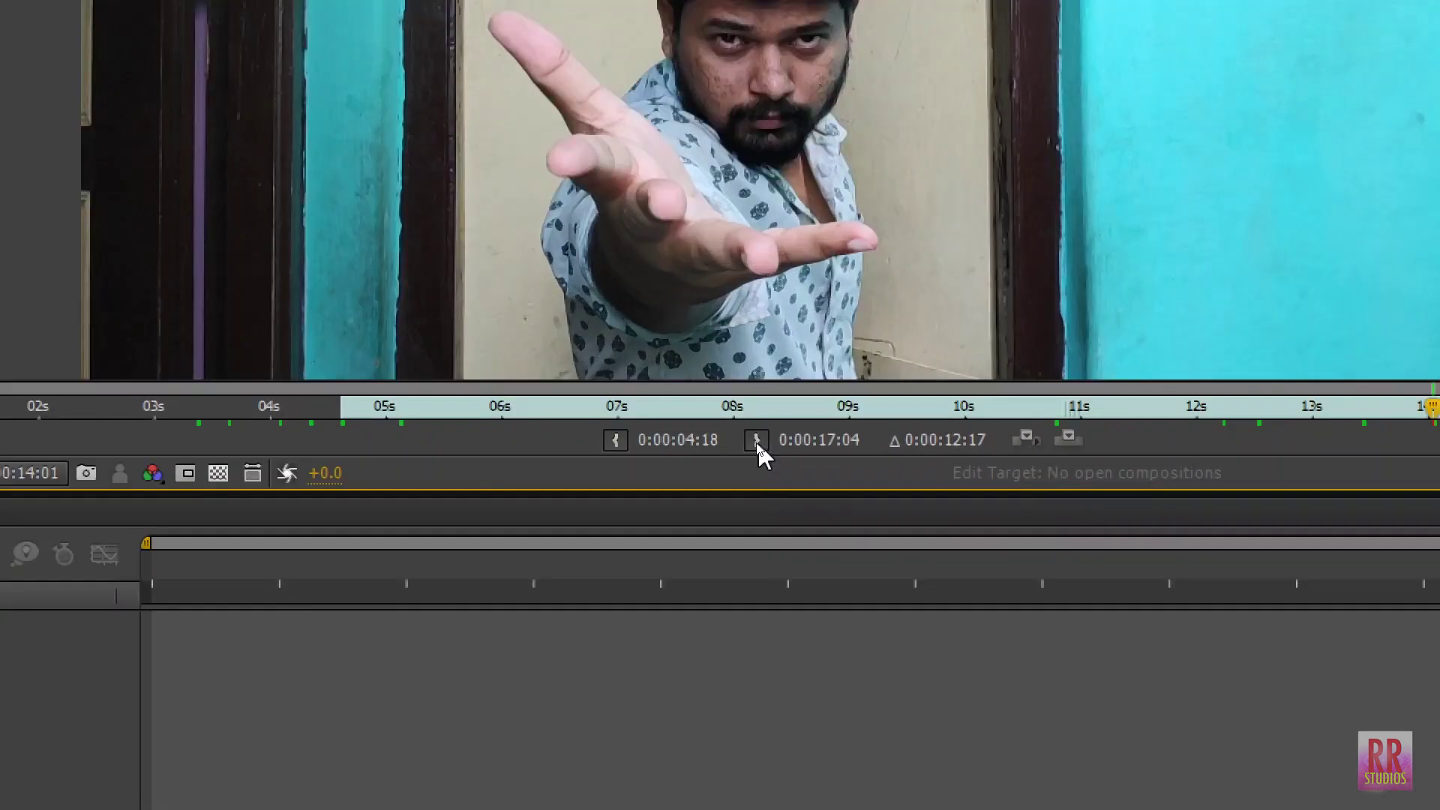
left_click(755, 441)
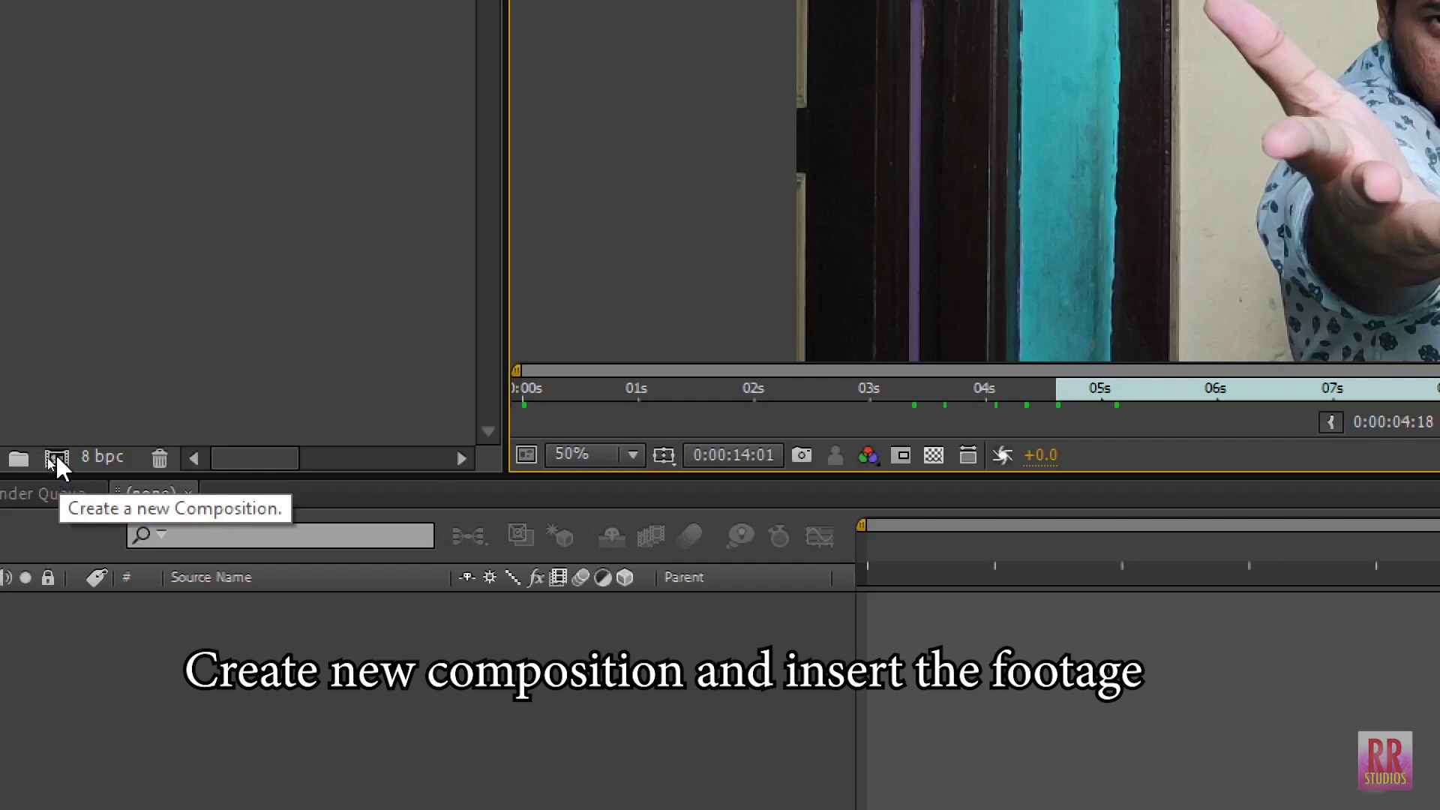
Step: Create Comp 1 with HDTV 1080 29.97 settings and overlay-edit the trimmed clip into it
left_click(53, 457)
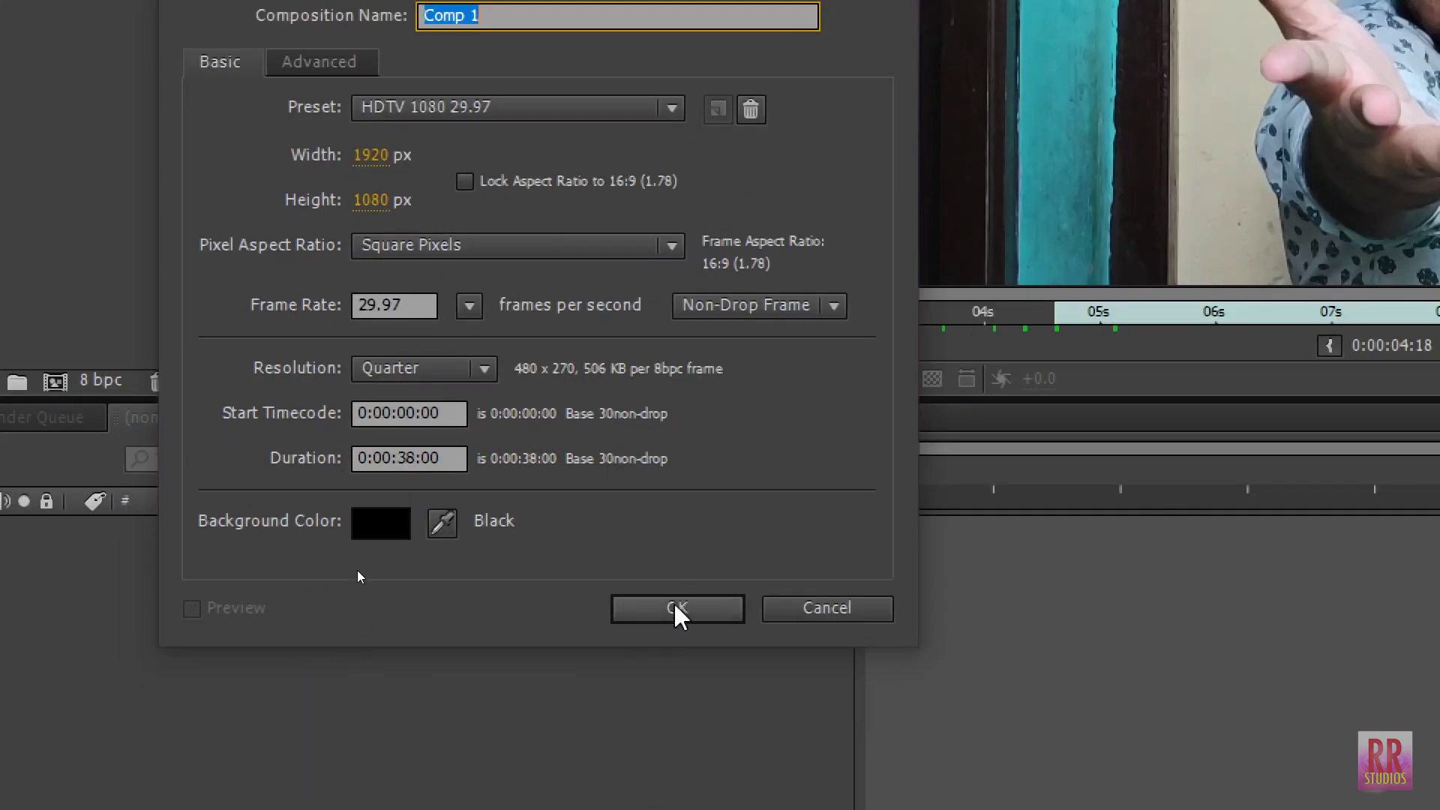
key("Return")
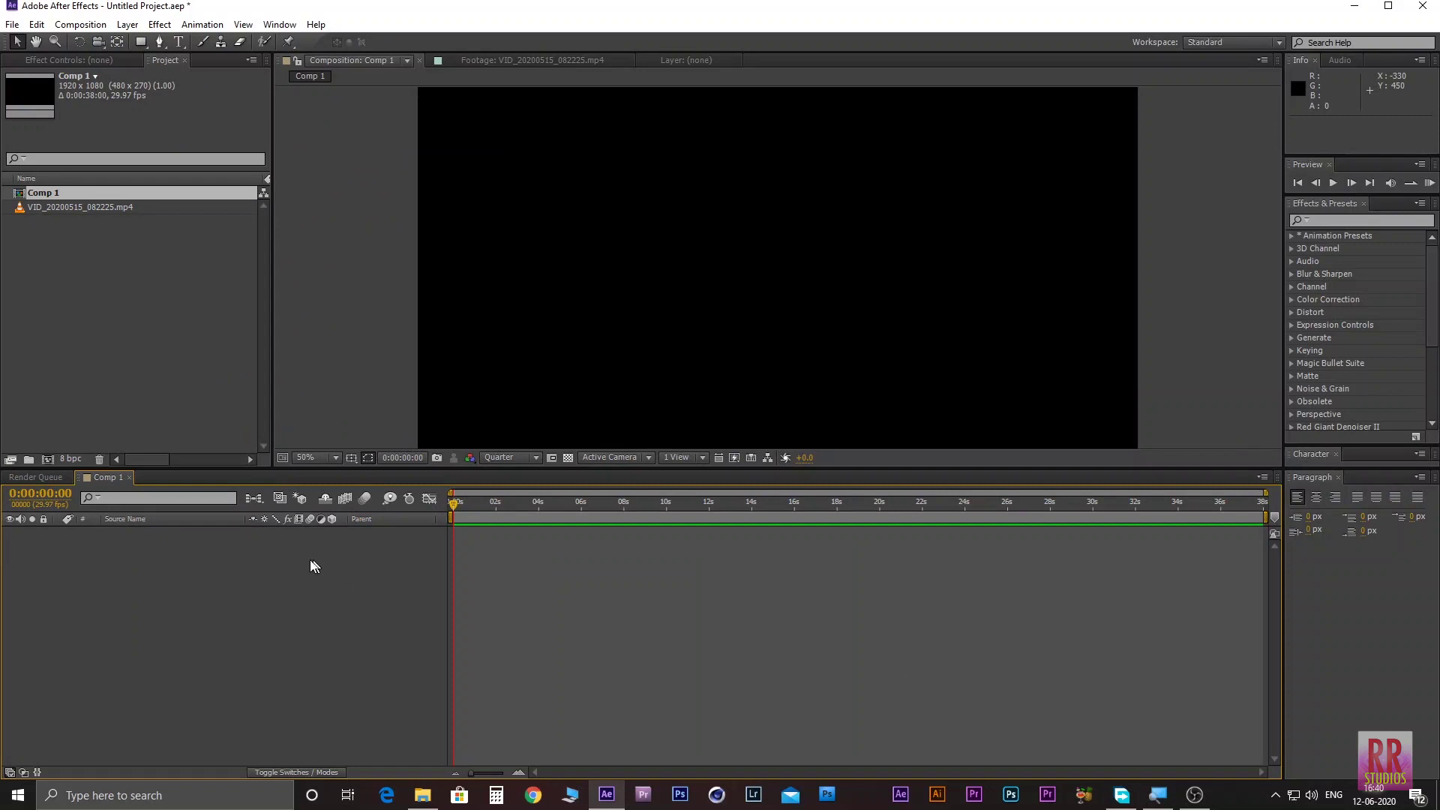
double_click(105, 208)
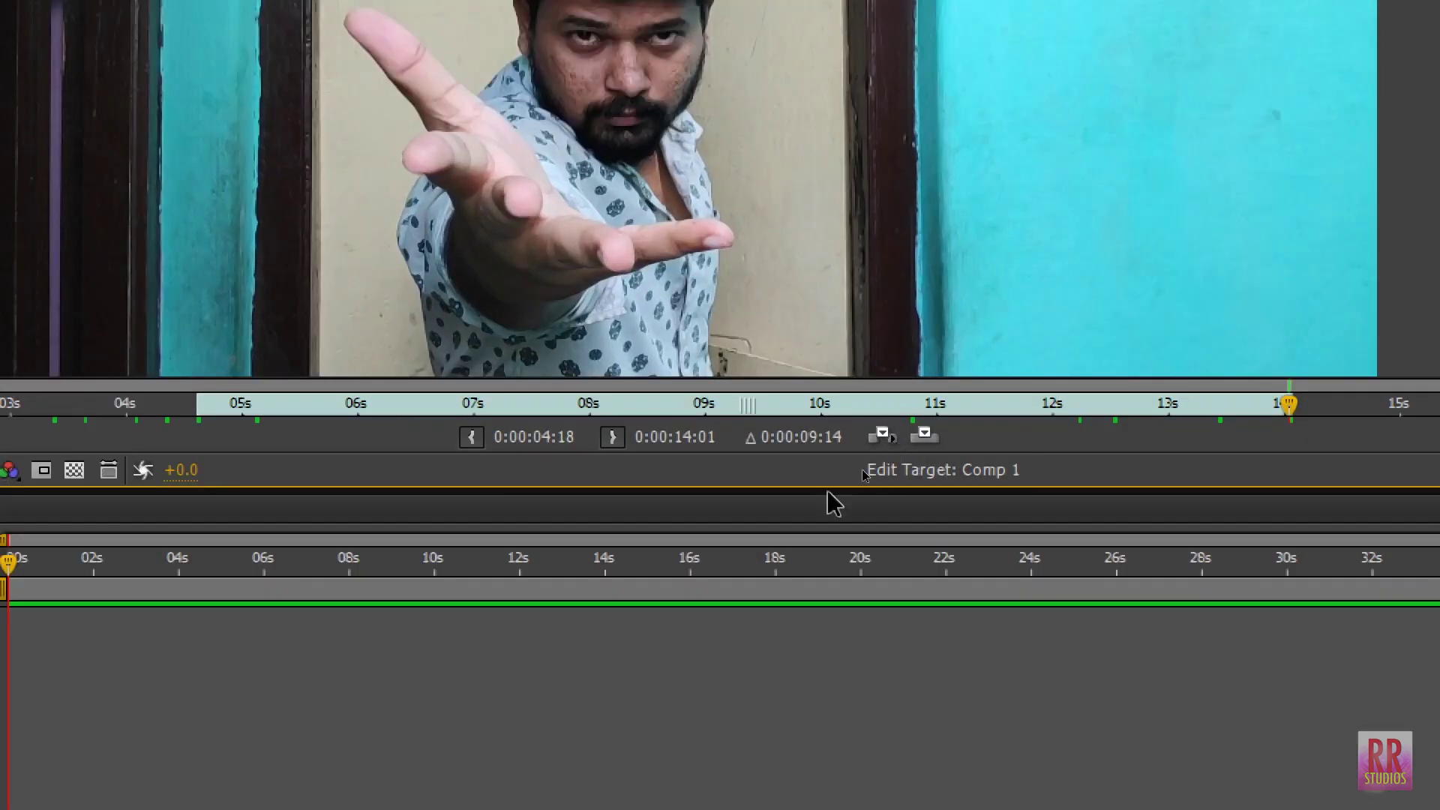
left_click(882, 435)
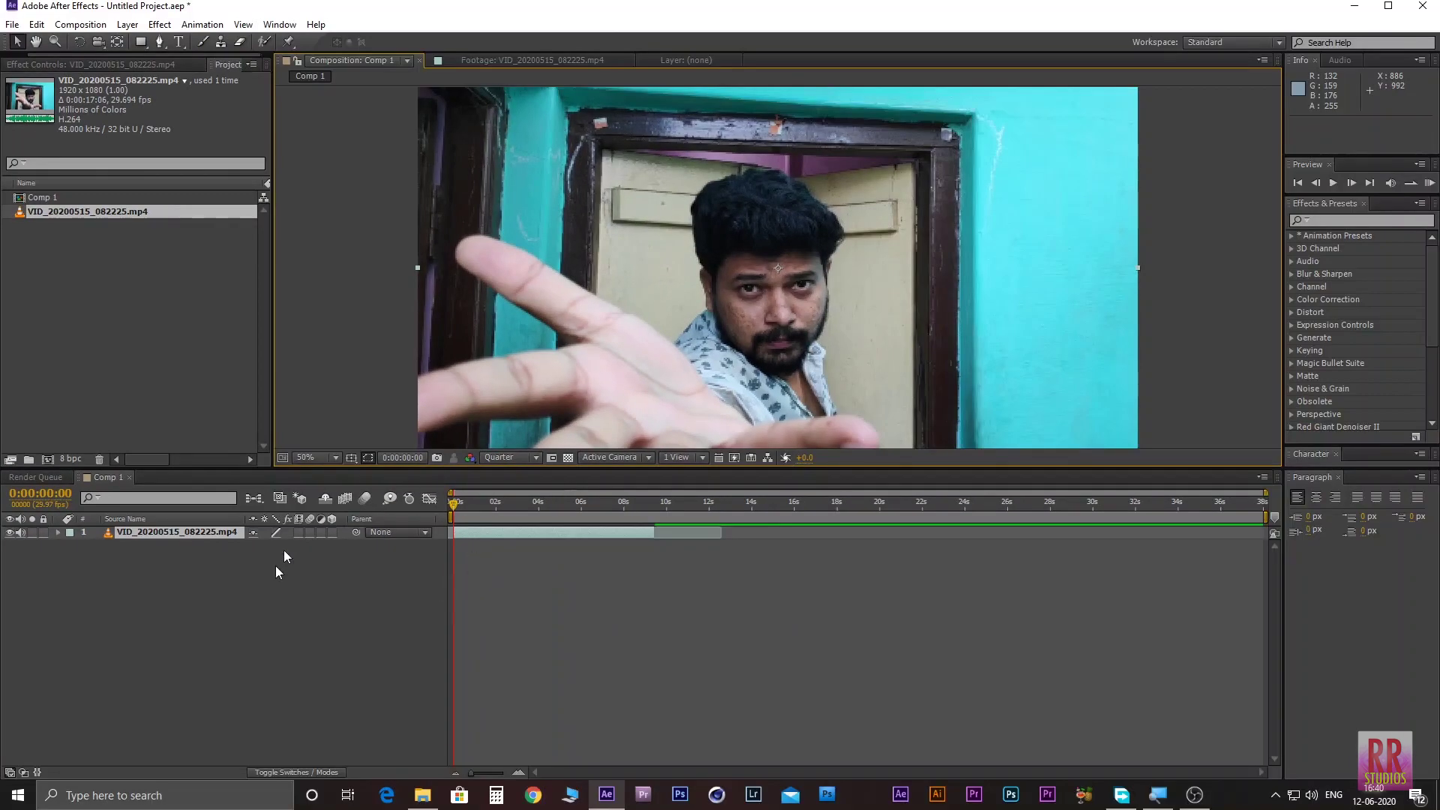
Step: Search '3d camera' and drop the 3D Camera Tracker effect onto the footage layer to solve it
left_click(290, 603)
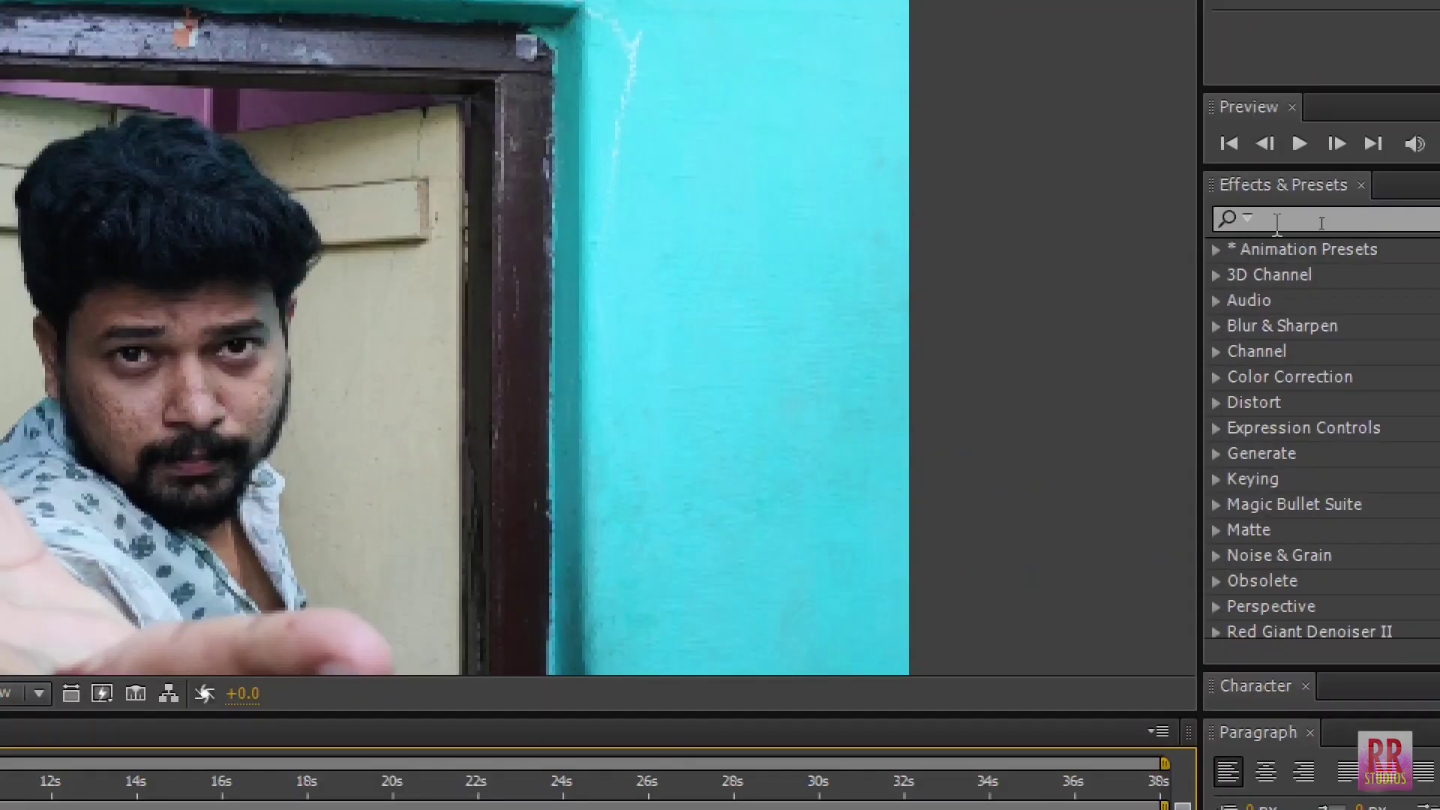
left_click(1322, 219)
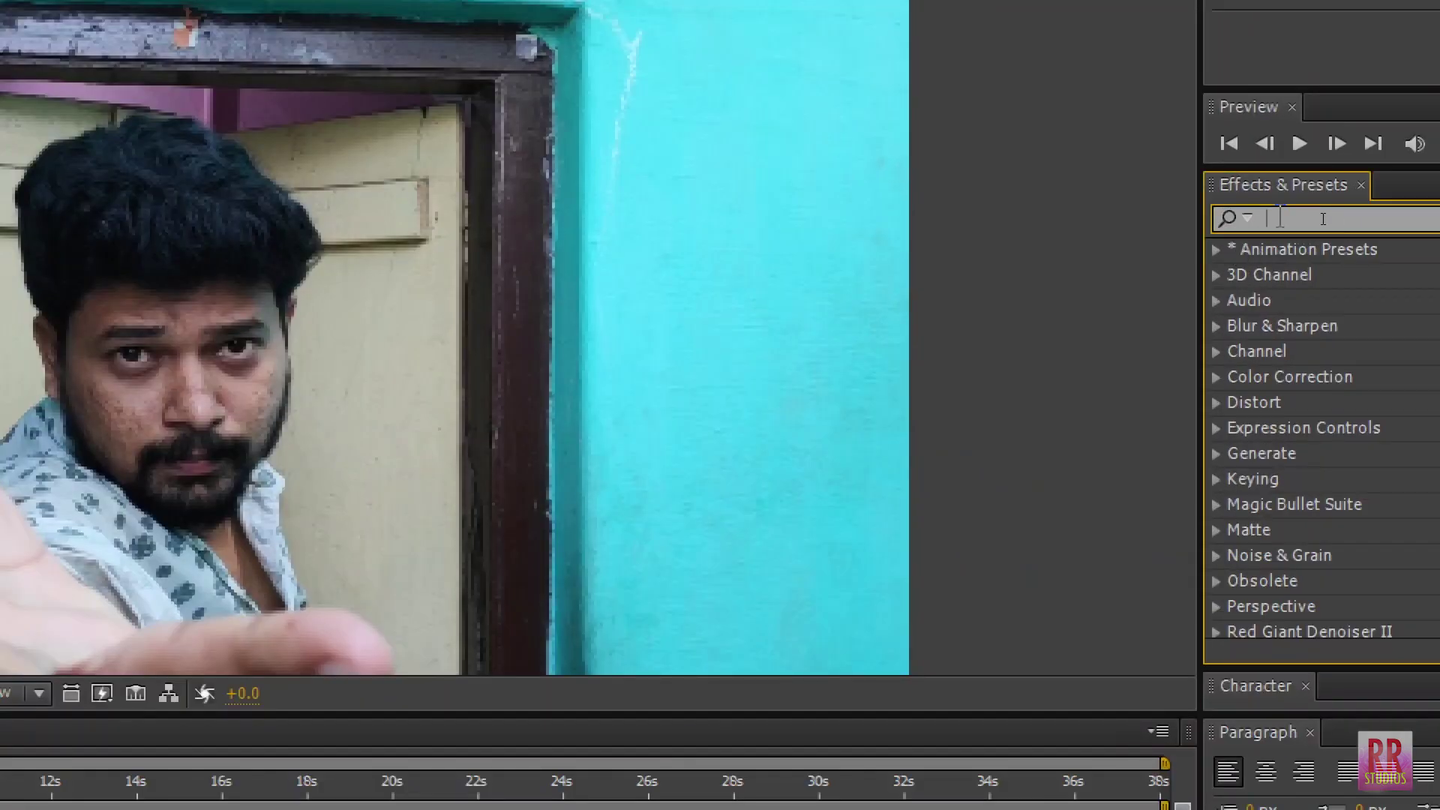
type("3d ca")
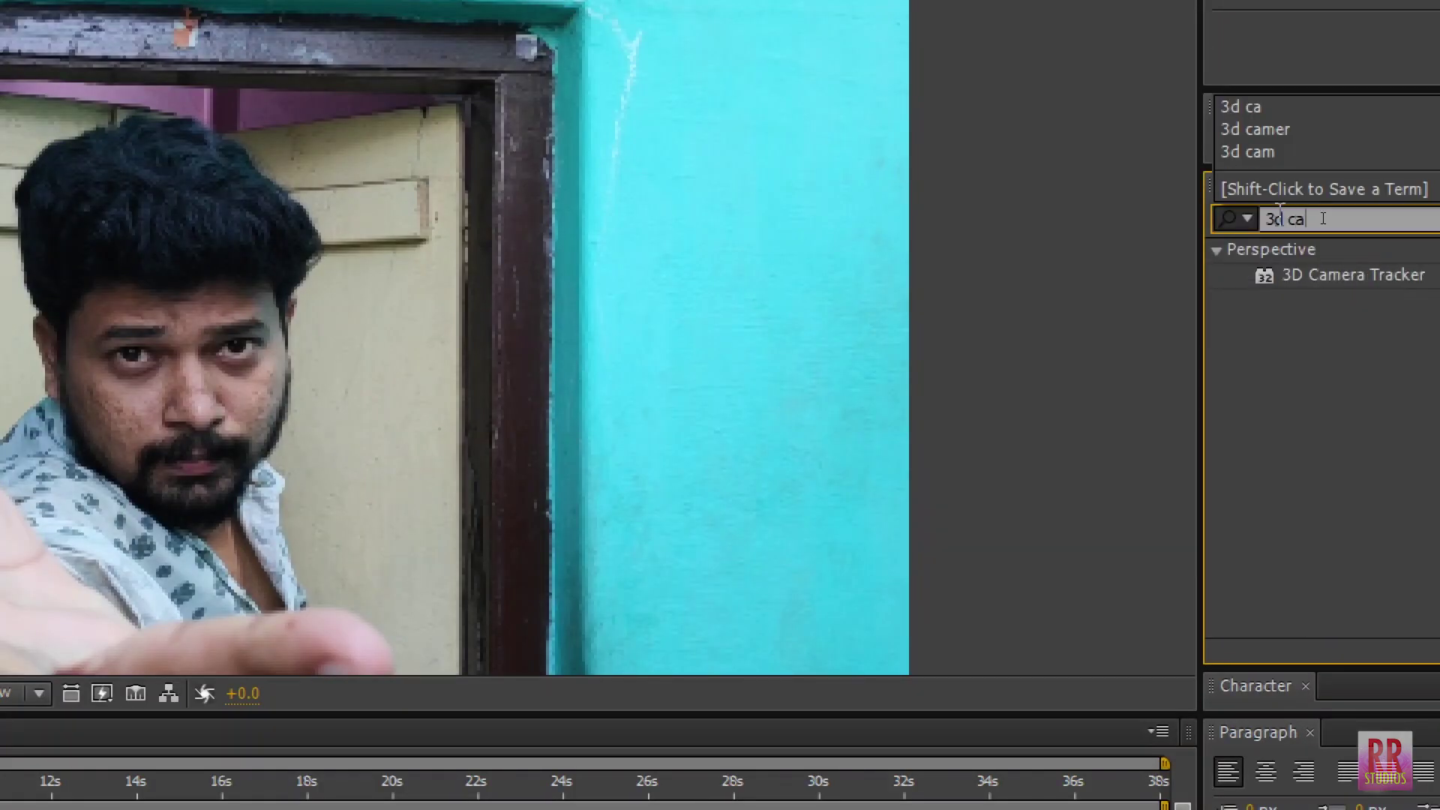
type("mera")
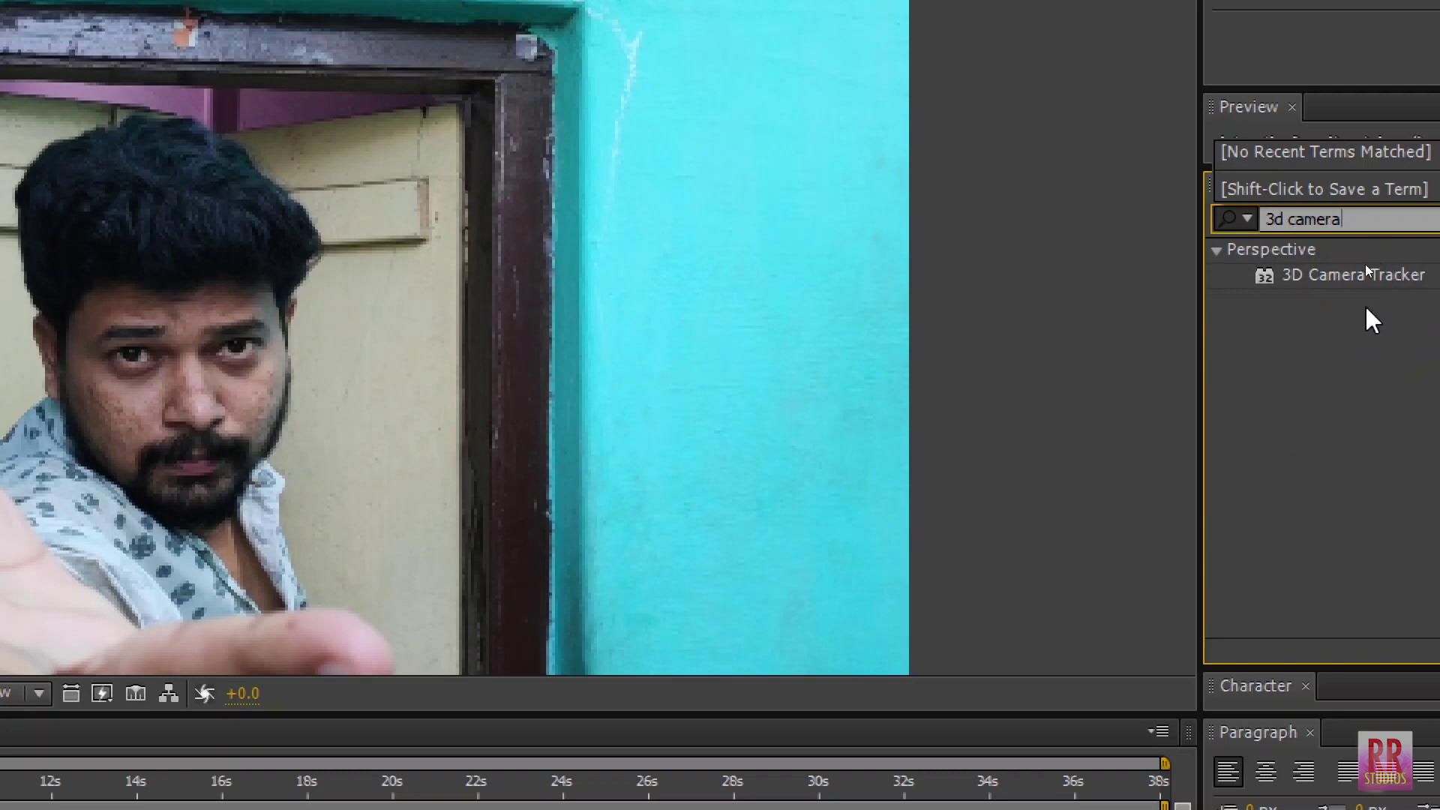
left_click(1343, 274)
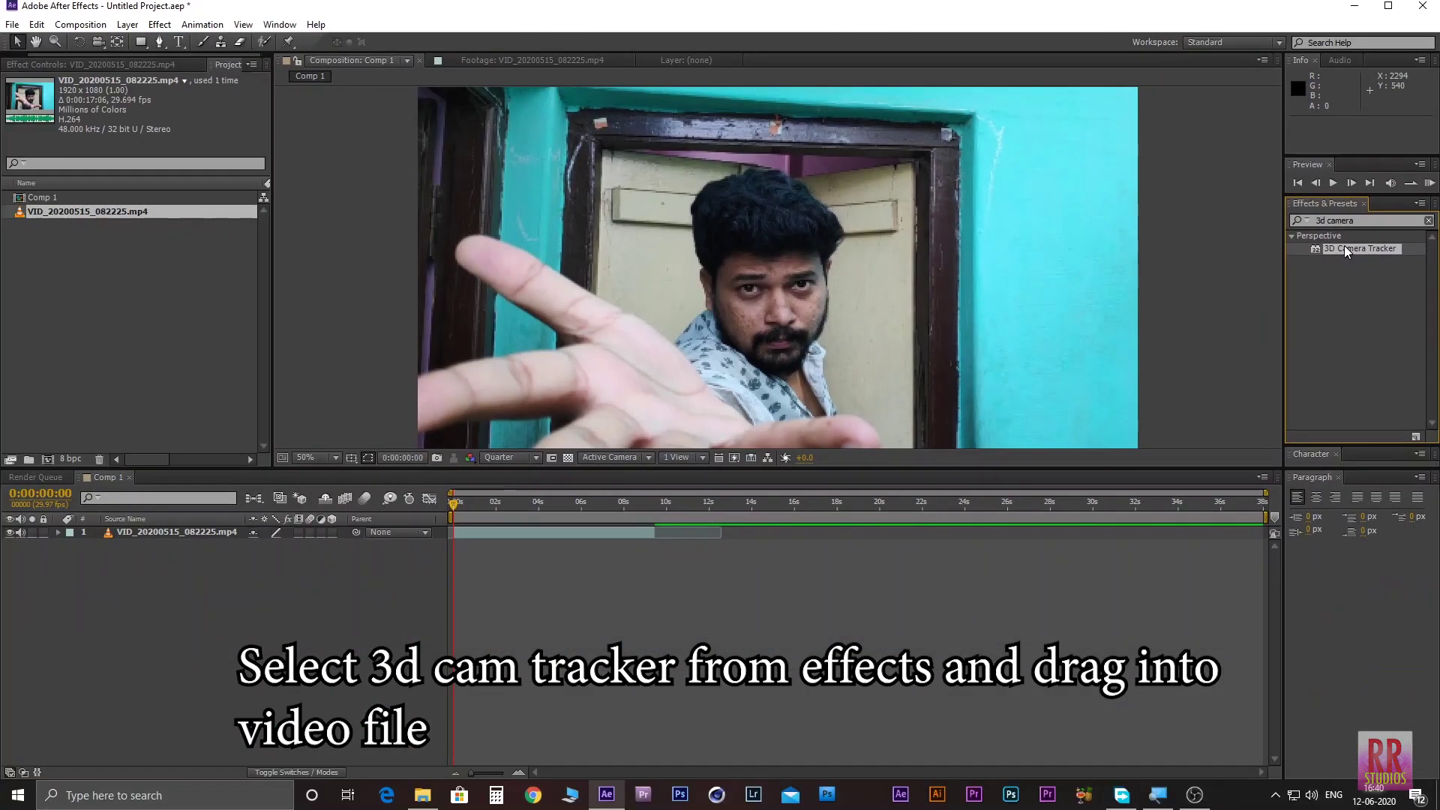
mouse_move(1348, 249)
left_mouse_down()
mouse_move(357, 584)
mouse_move(197, 535)
left_mouse_up()
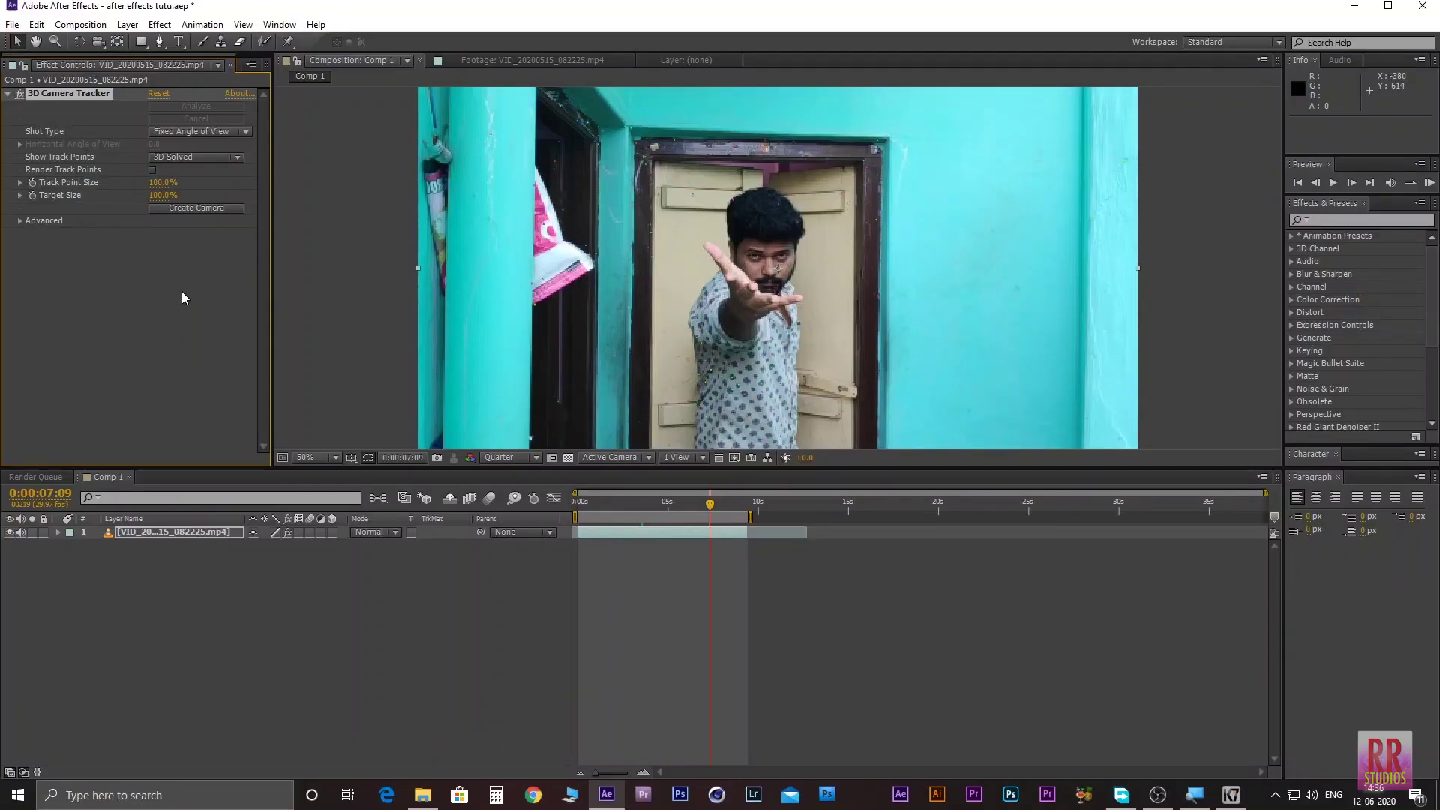
Step: Select the 3D Camera Tracker to show its solved track points, then view the Project item list
left_click(181, 292)
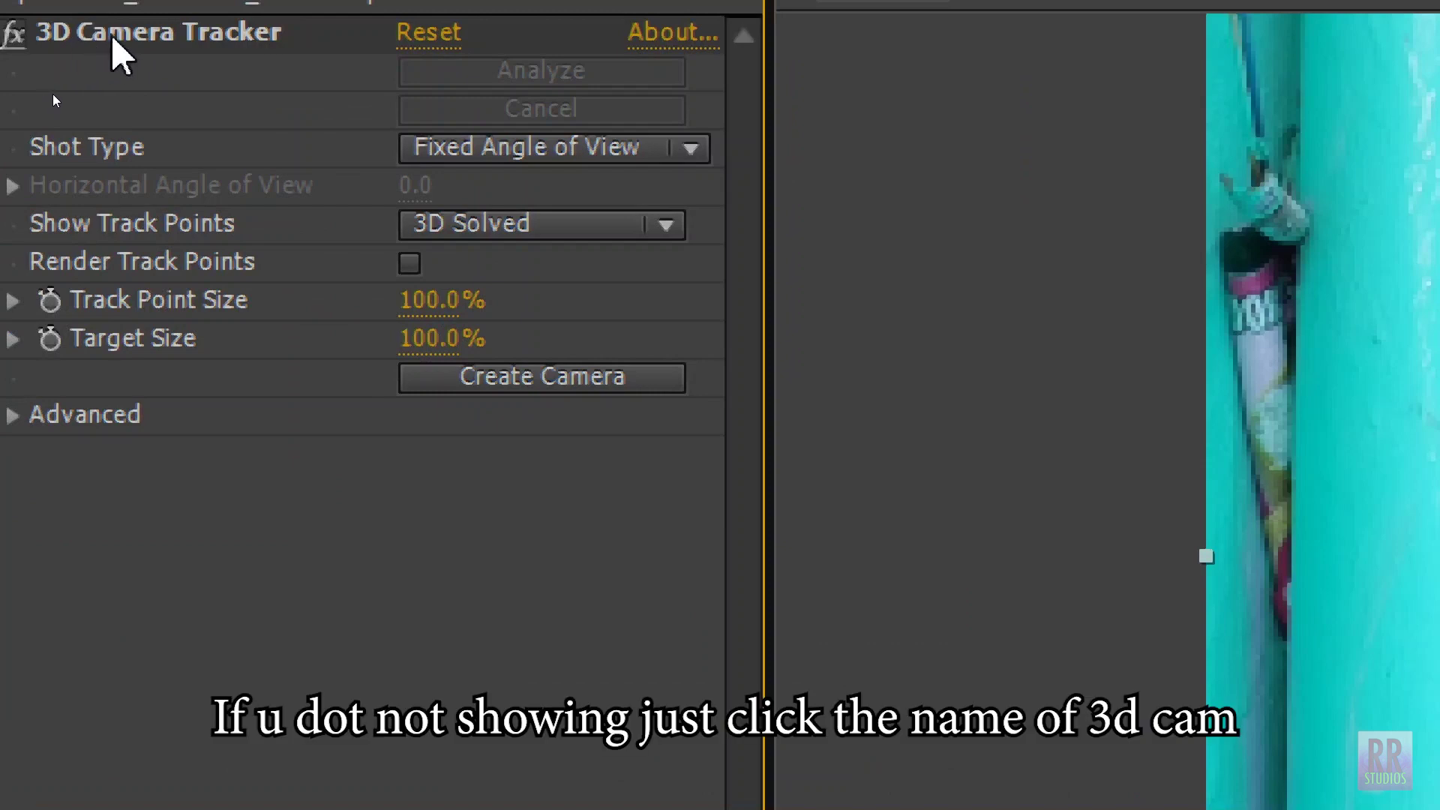
left_click(51, 93)
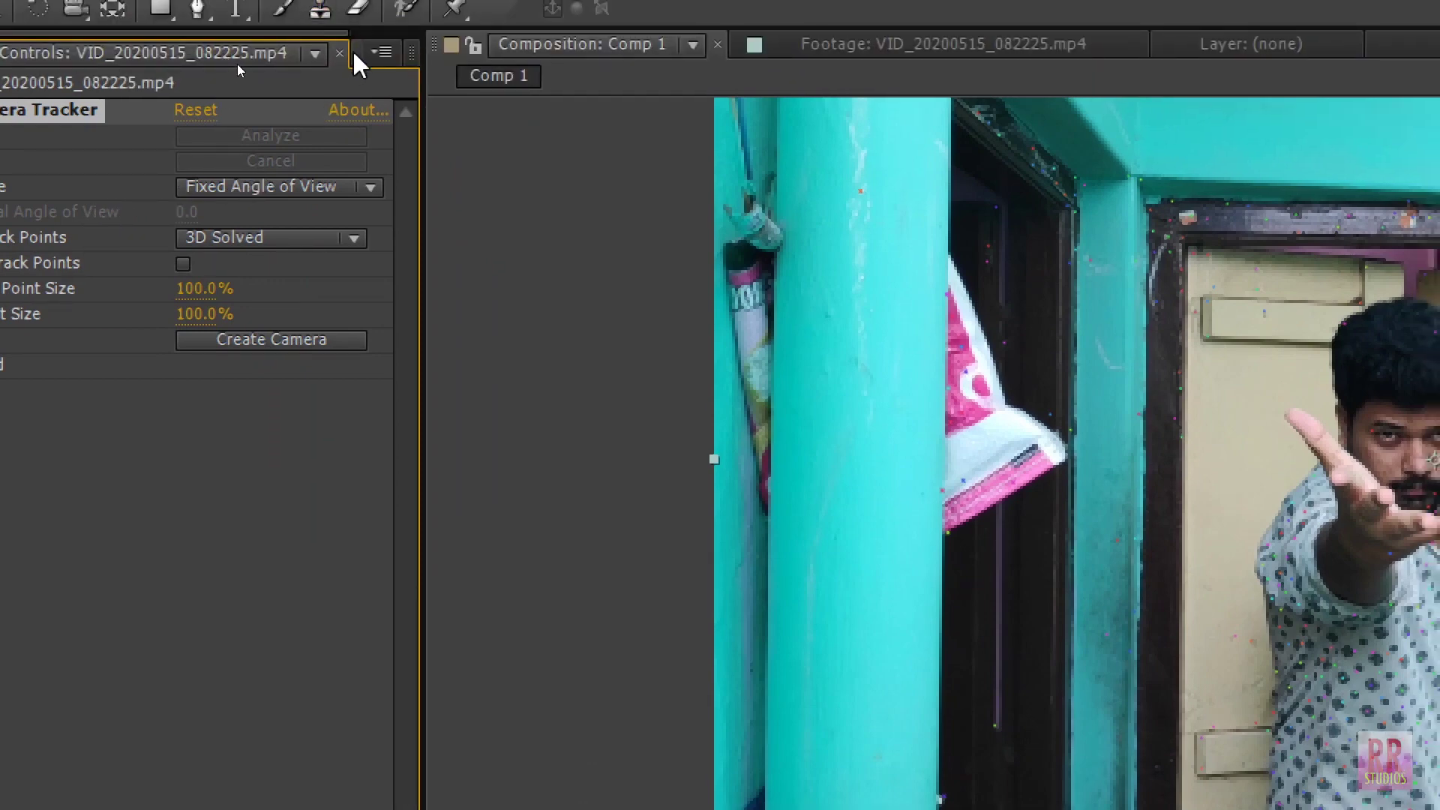
left_click(353, 58)
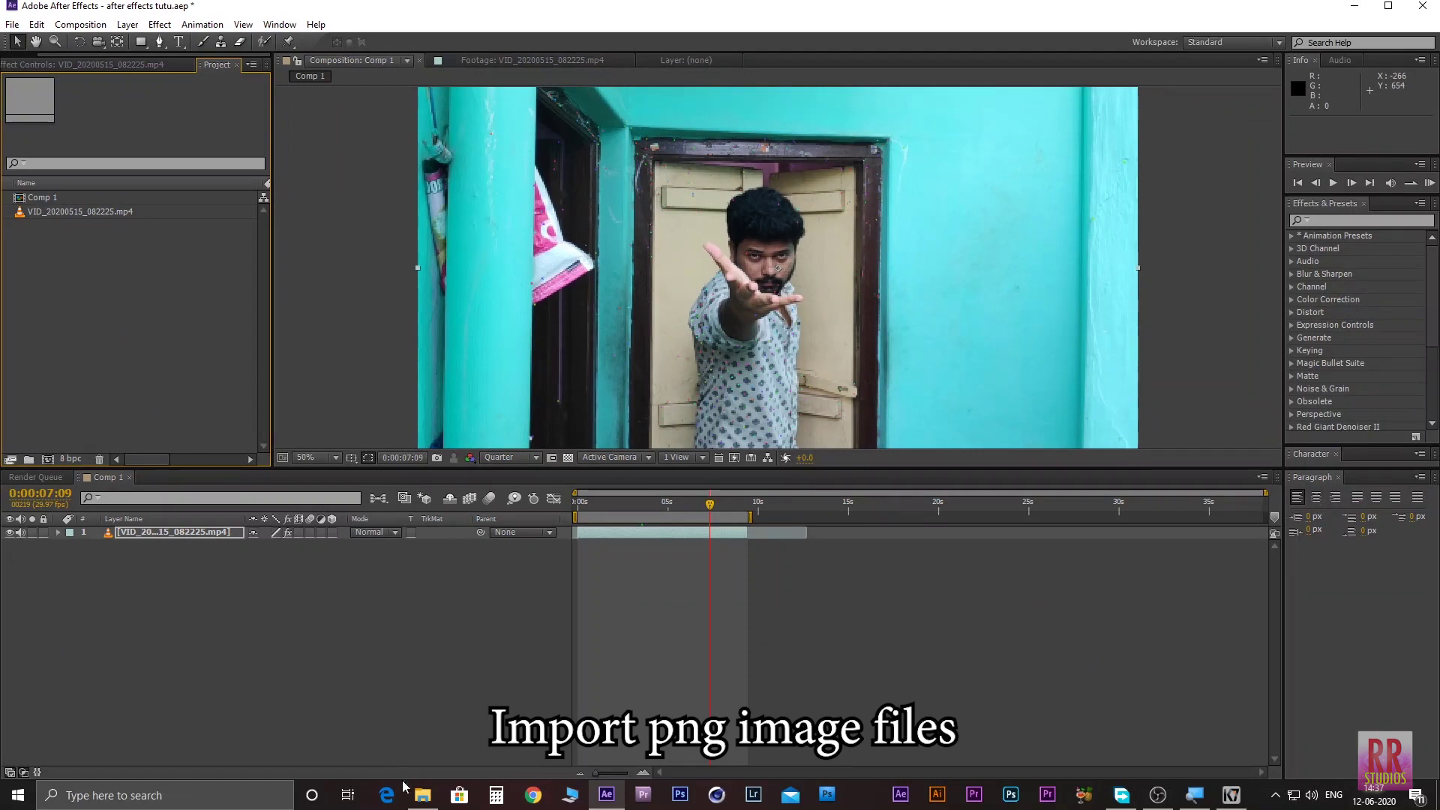
Step: Import the flying-cards PNG and 1.png from the image folder into the project
left_click(423, 794)
left_click_drag(563, 479, 84, 330)
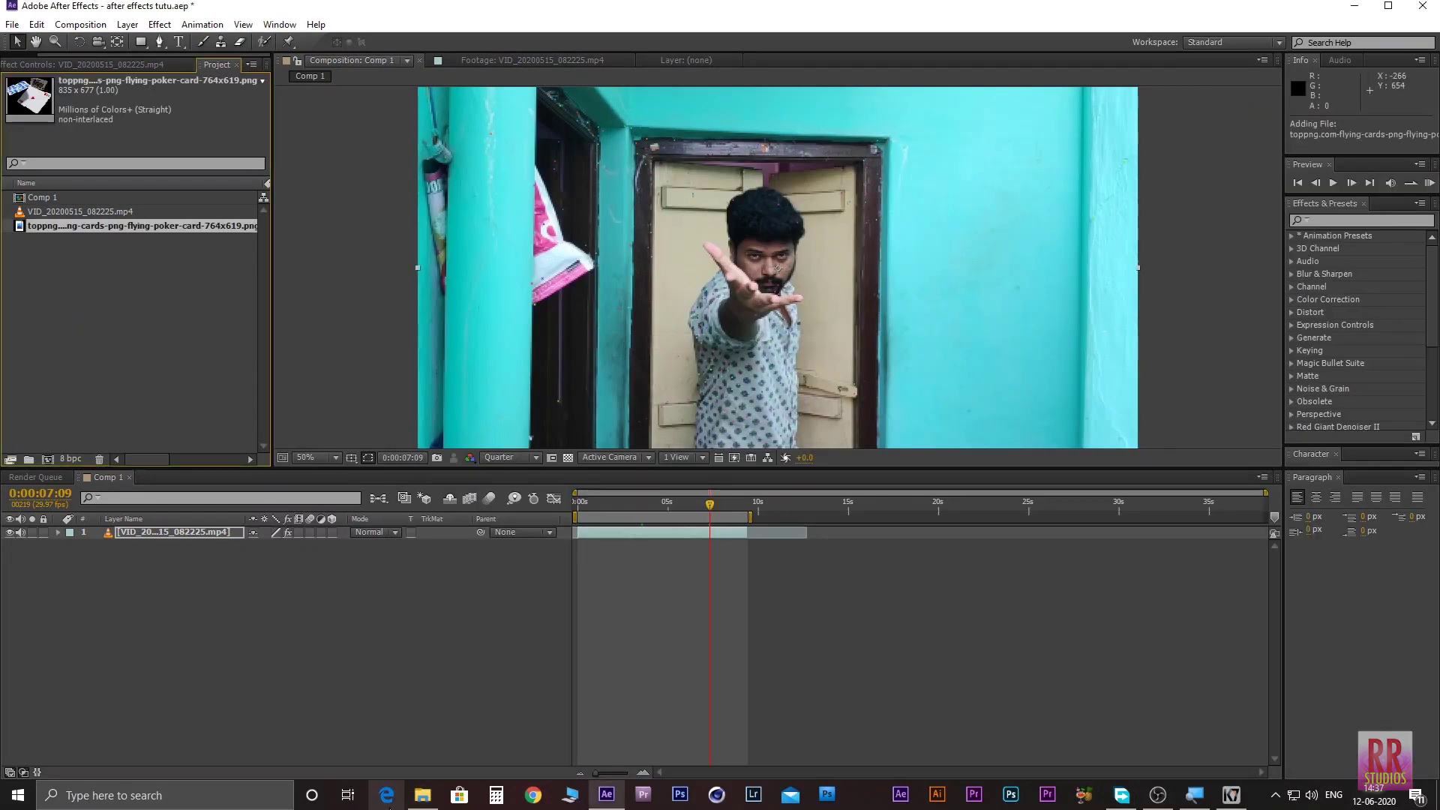
left_click(422, 795)
left_click_drag(633, 363, 205, 341)
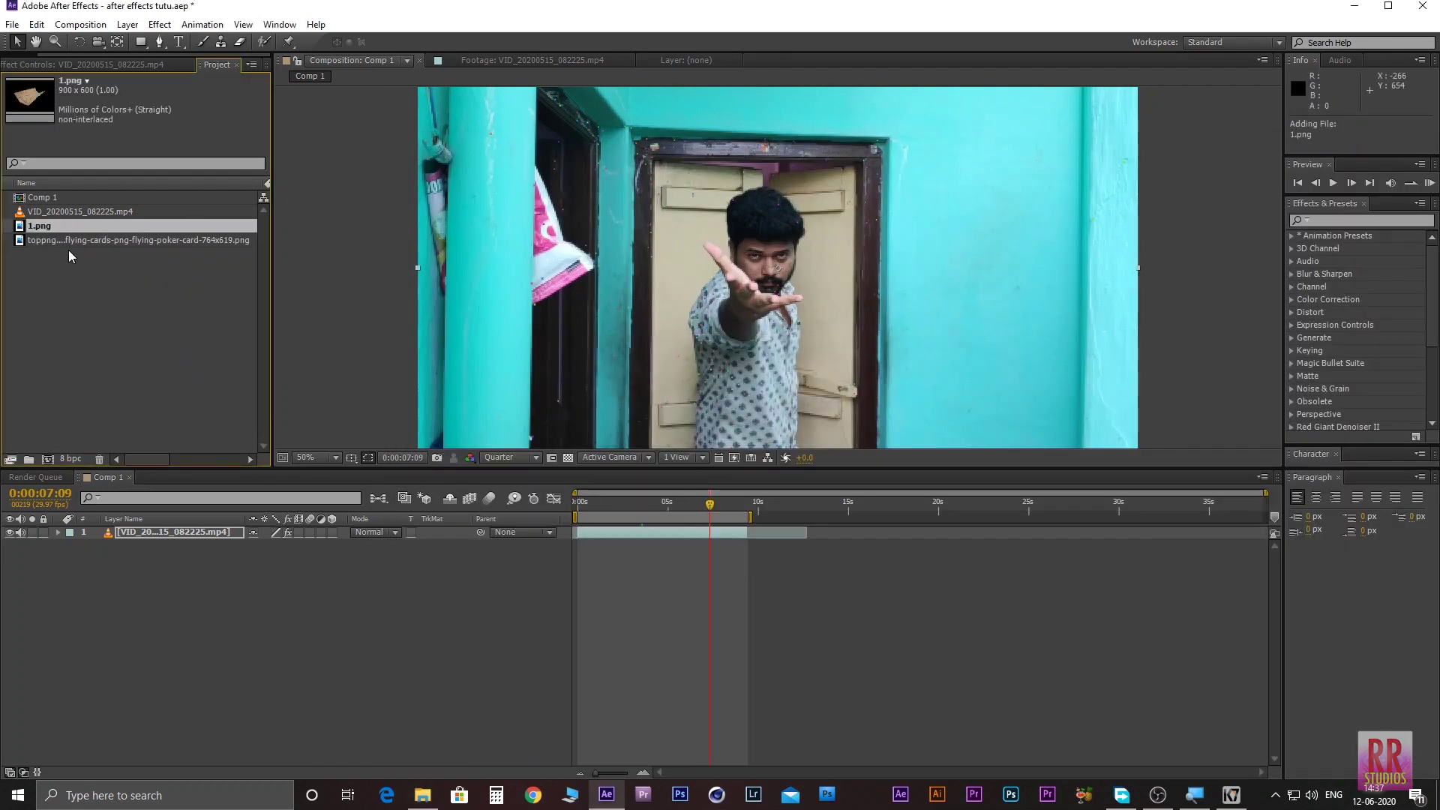
left_click(72, 241)
Step: Select the video layer's 3D Camera Tracker in Effect Controls to reveal the track points
left_click(177, 535)
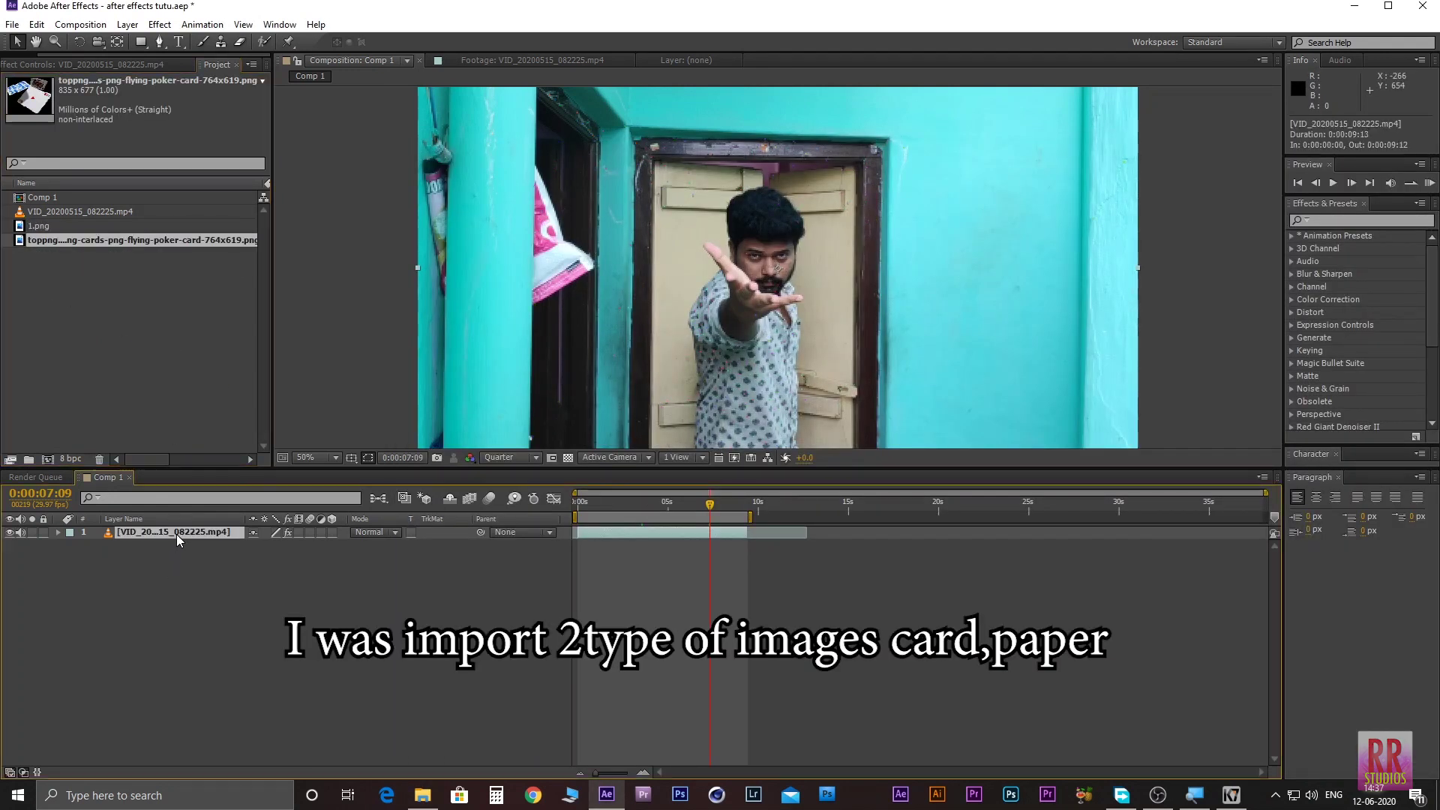
left_click(90, 64)
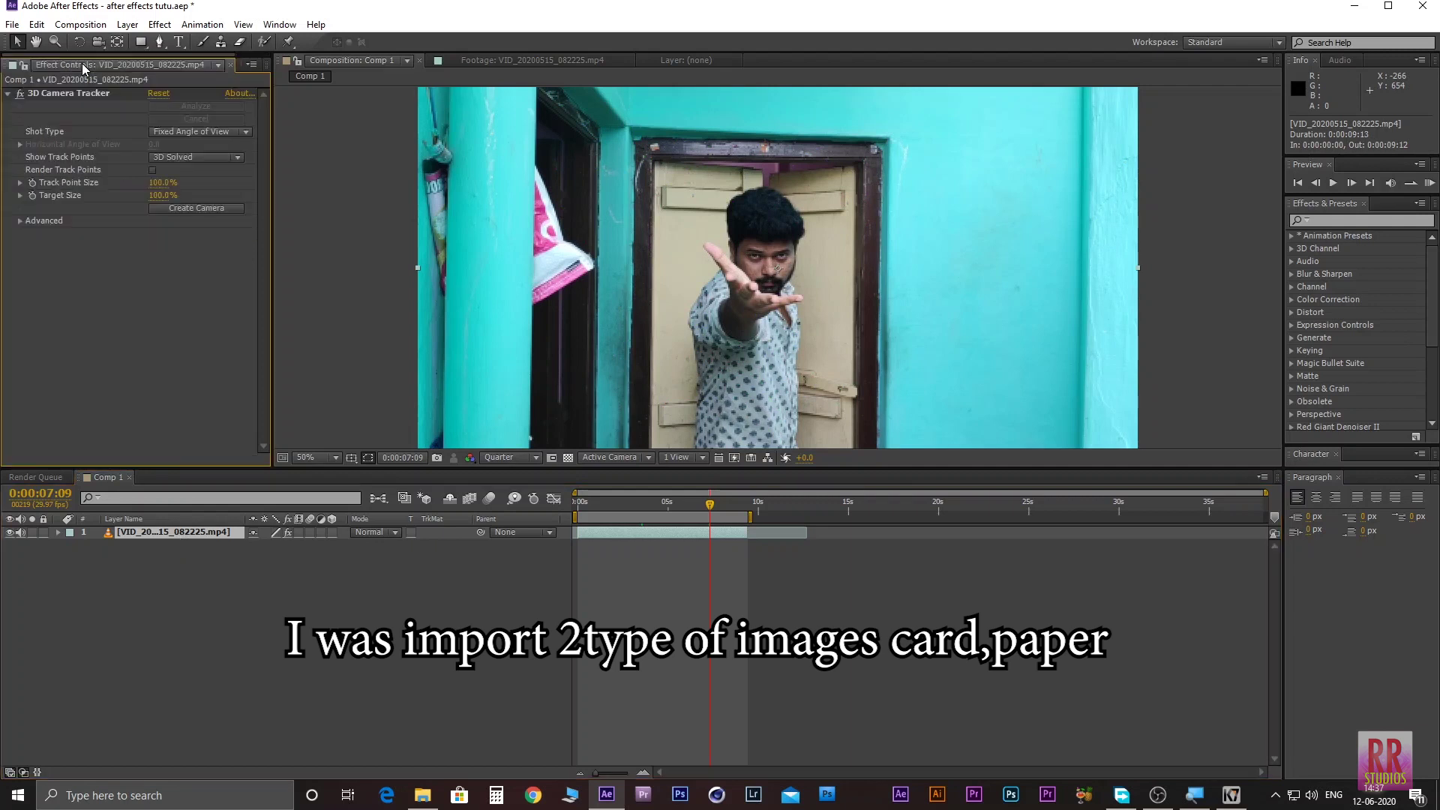
left_click(218, 64)
left_click(71, 234)
left_click(57, 95)
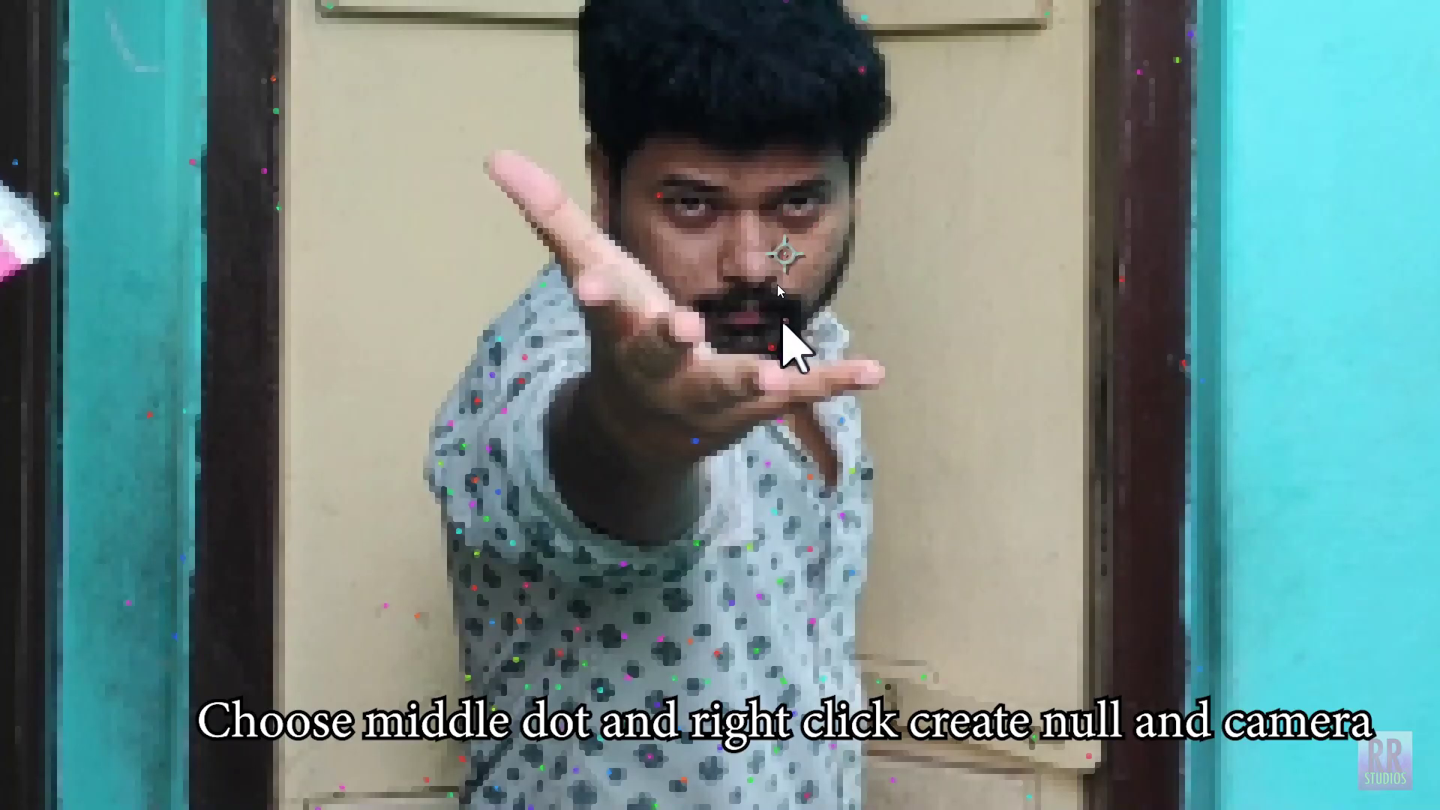
Step: Create a solid and camera from the track point on the man's face, then select Track Solid 1
right_click(784, 324)
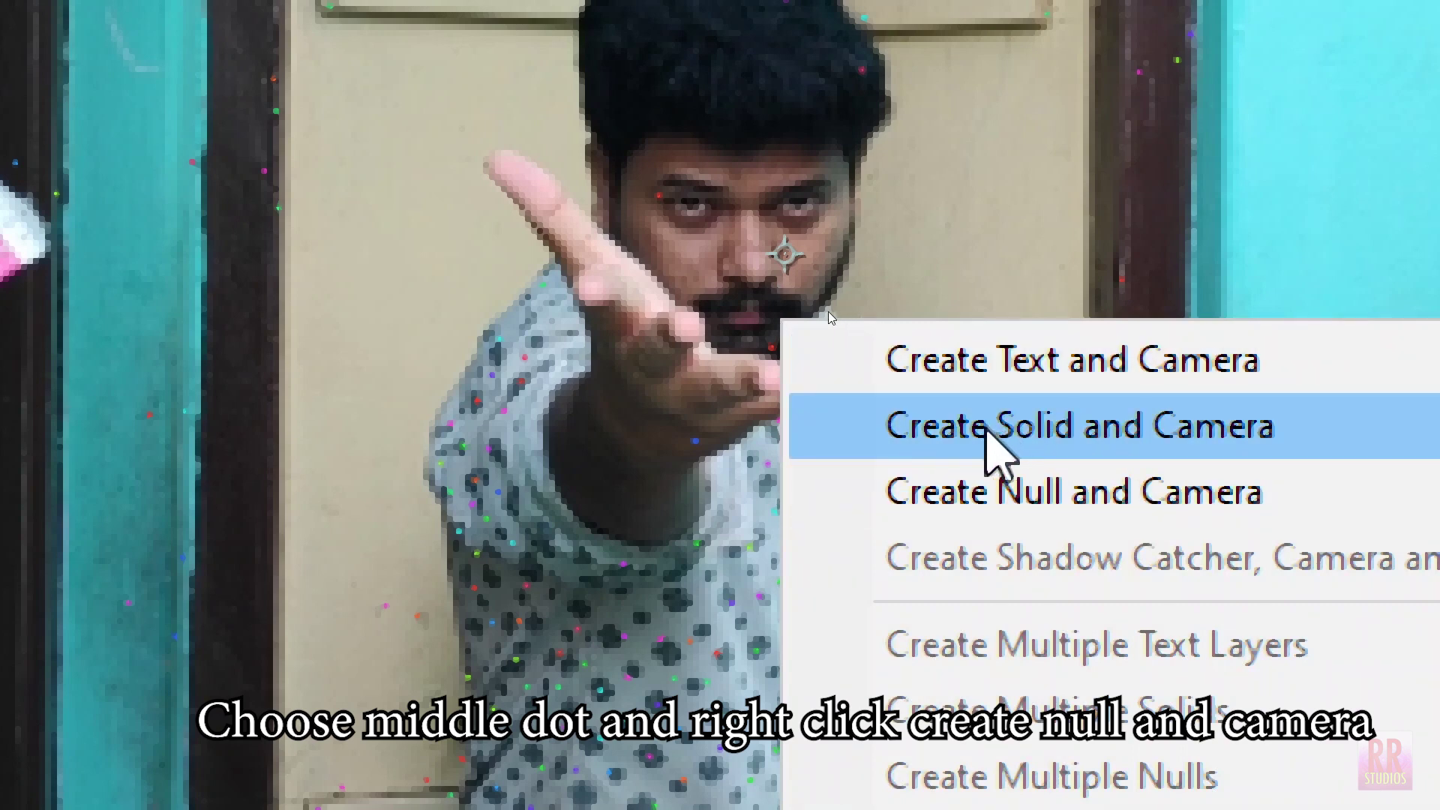
left_click(1219, 444)
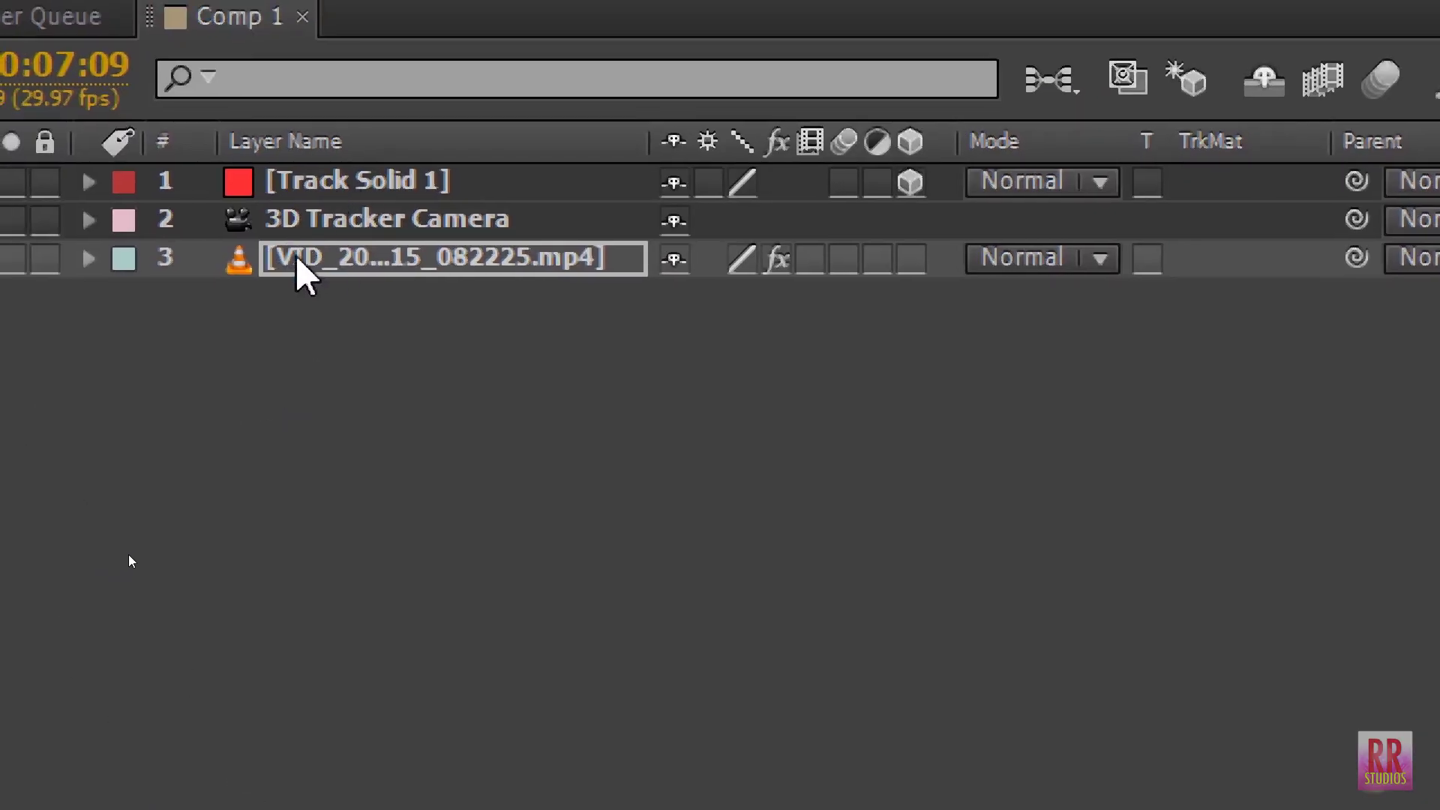
left_click(319, 218)
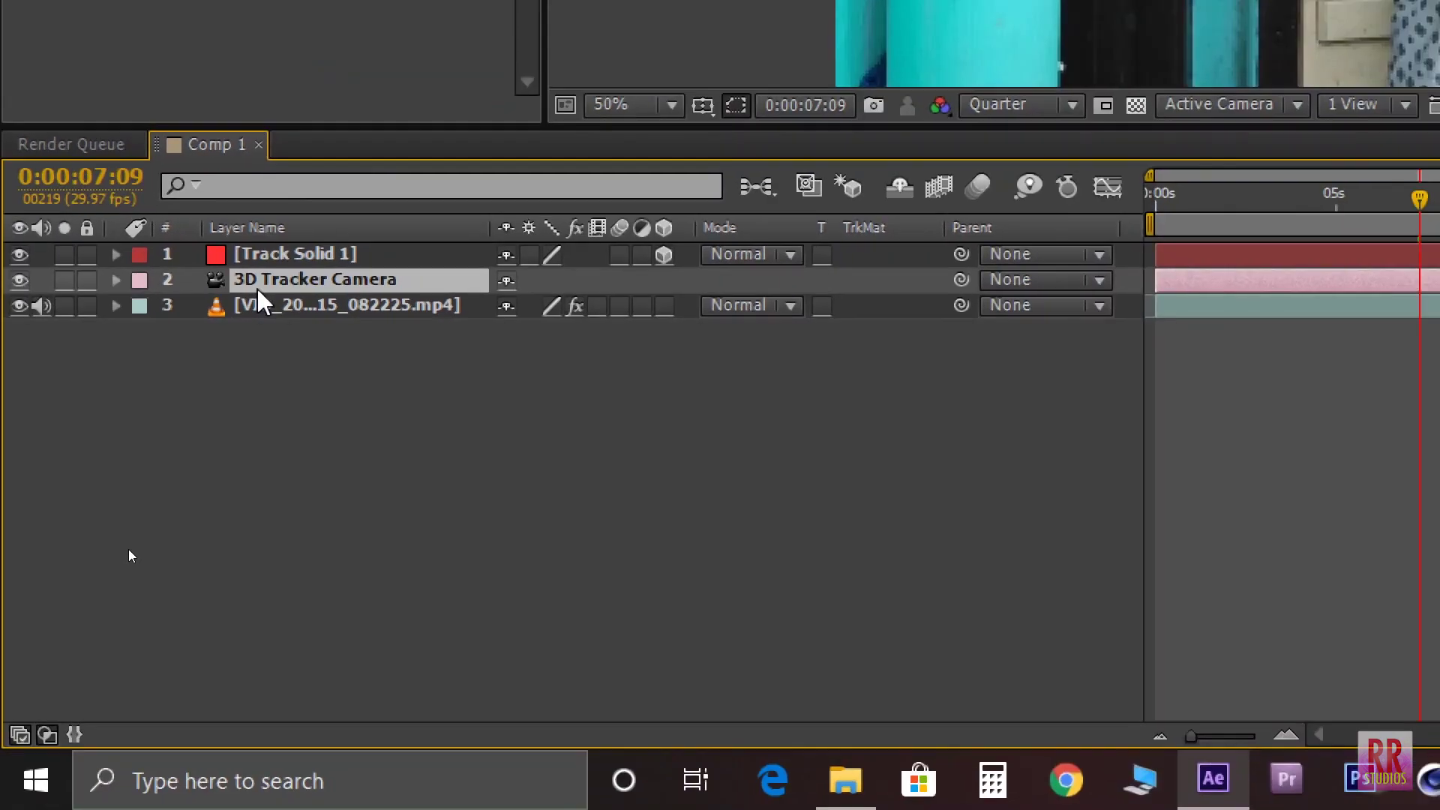
left_click(274, 255)
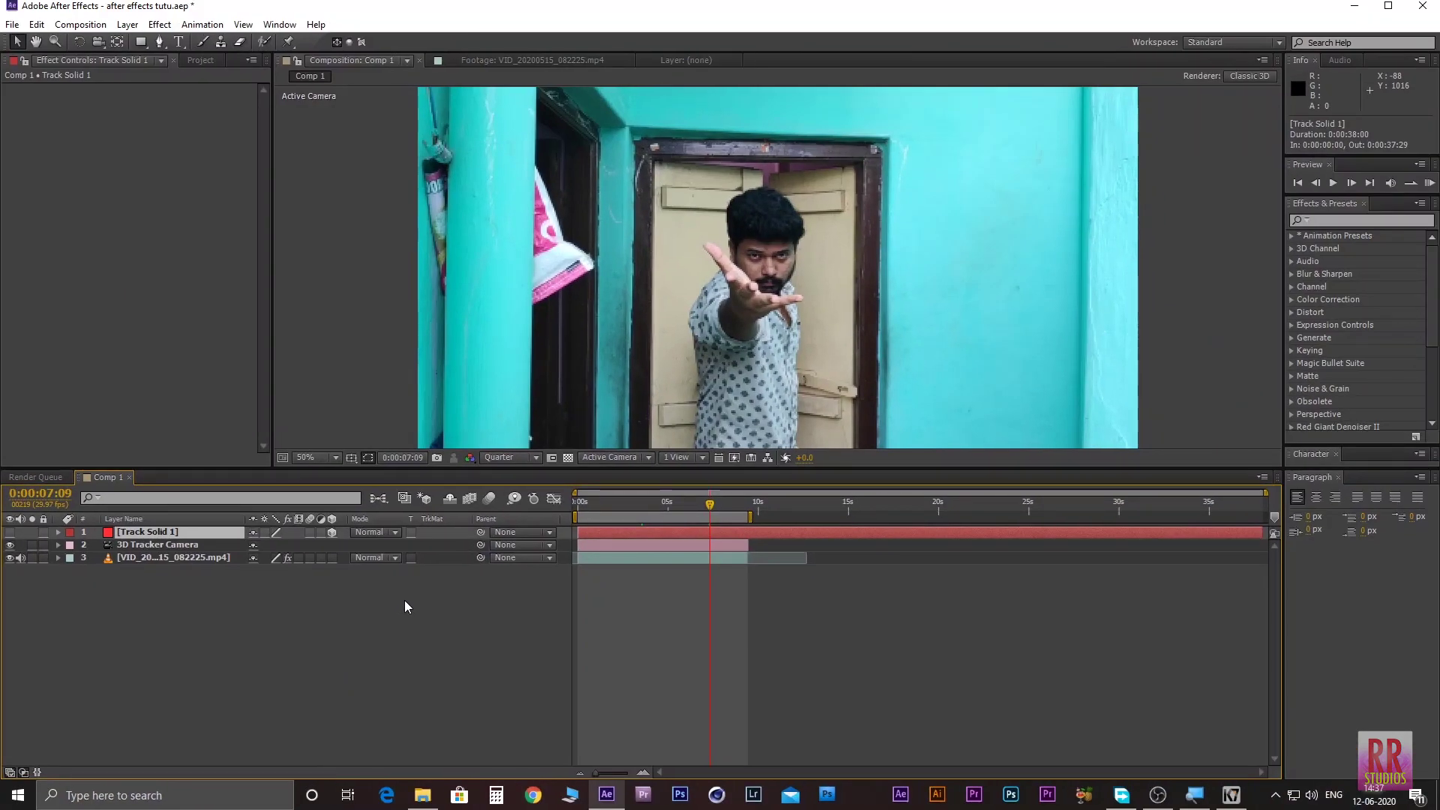
Step: Place the flying-cards image above 3D Tracker Camera in Comp 1 and begin renaming it 'cad'
left_click(200, 60)
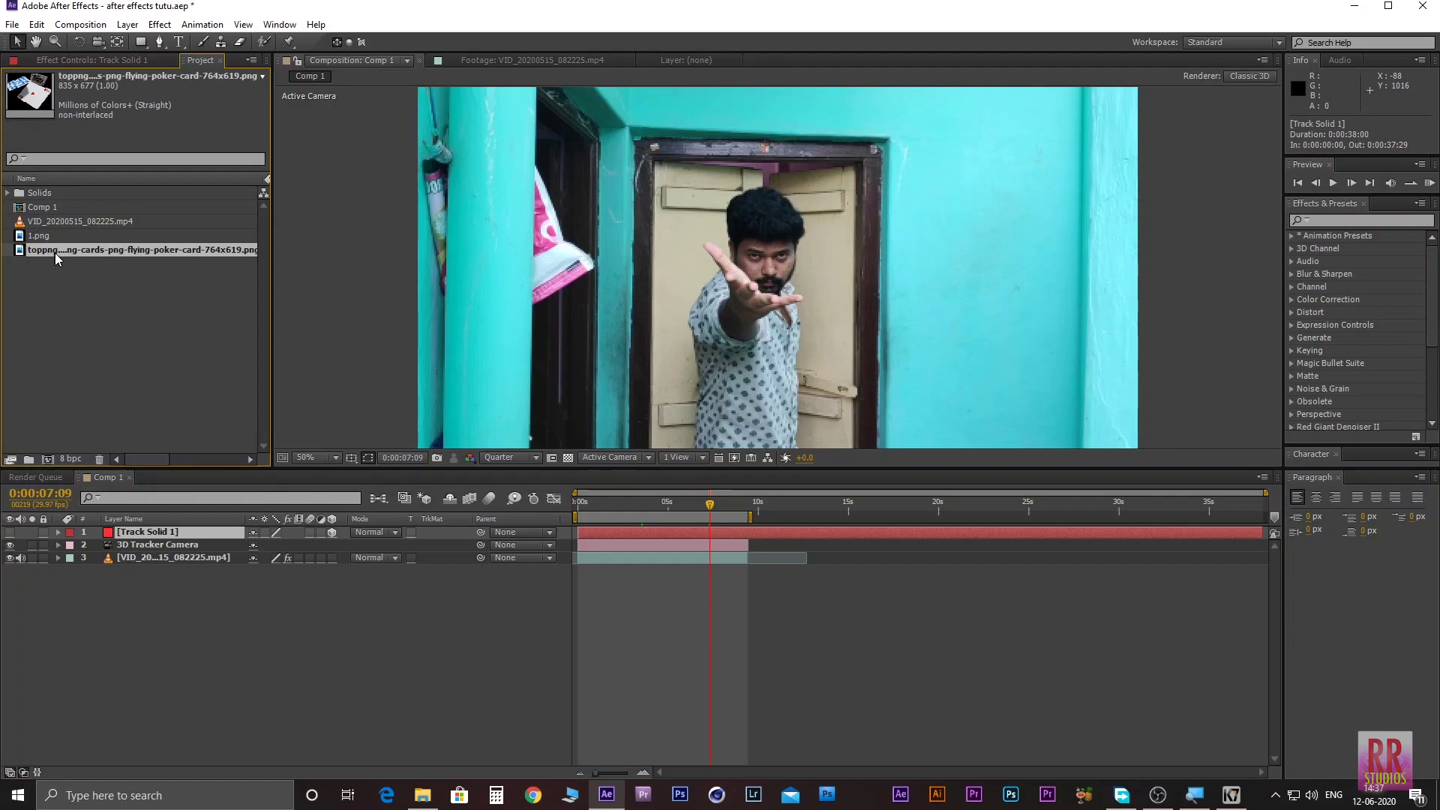
left_click_drag(66, 252, 137, 545)
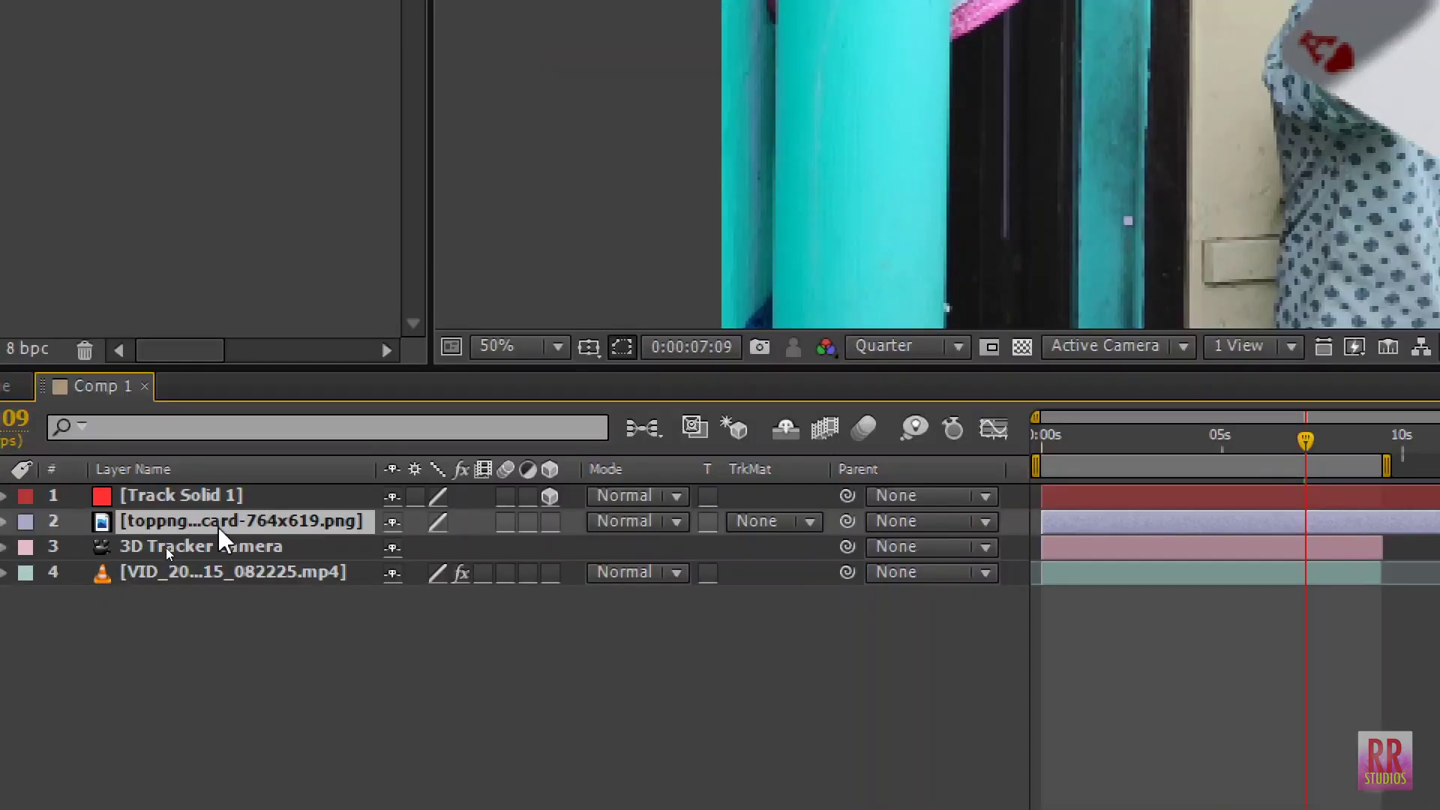
key("Return")
type("ca")
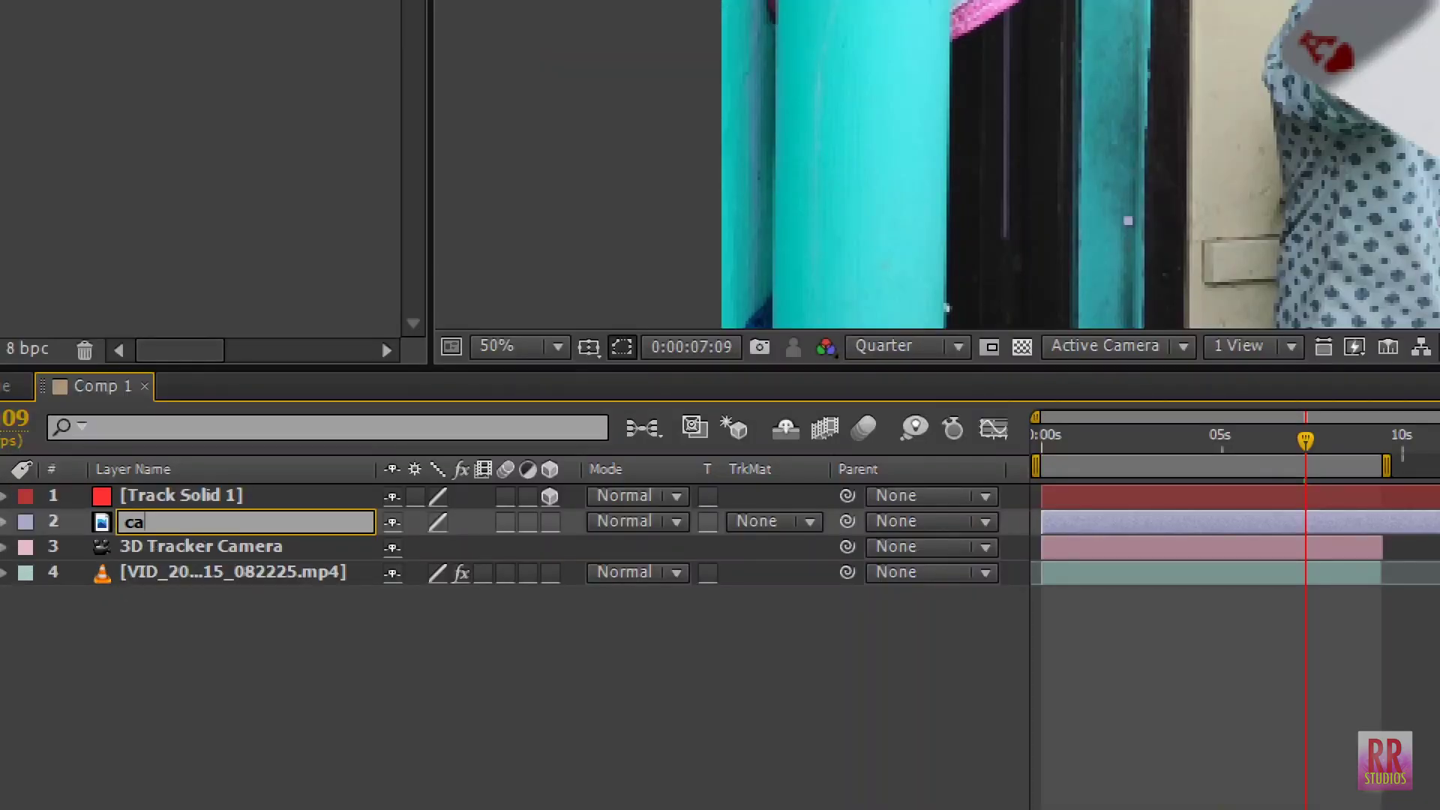
type("d")
Step: Correct the layer name to 'card' and switch on its 3D Layer option
key("BackSpace")
type("rd")
key("Return")
left_click(136, 520)
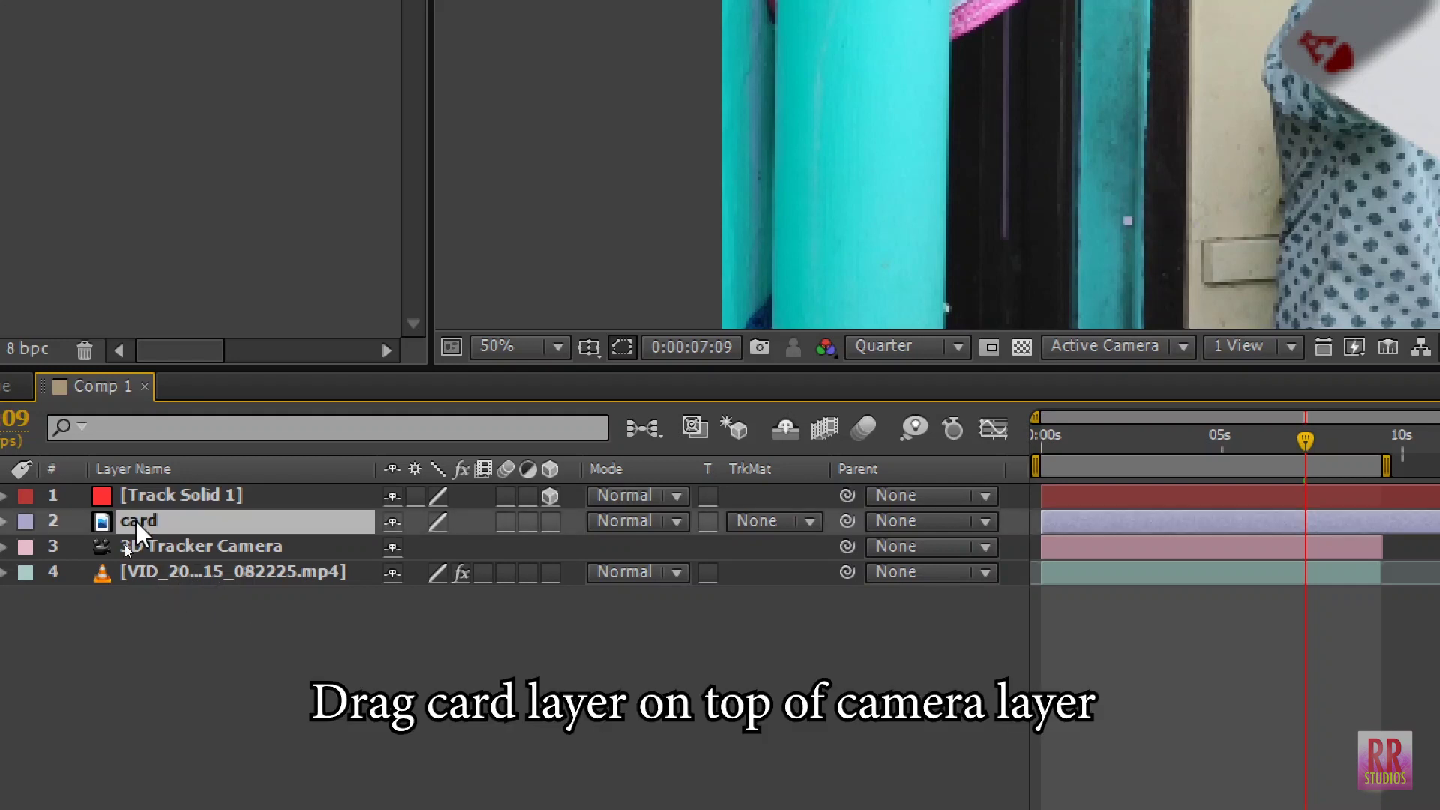
left_click(550, 521)
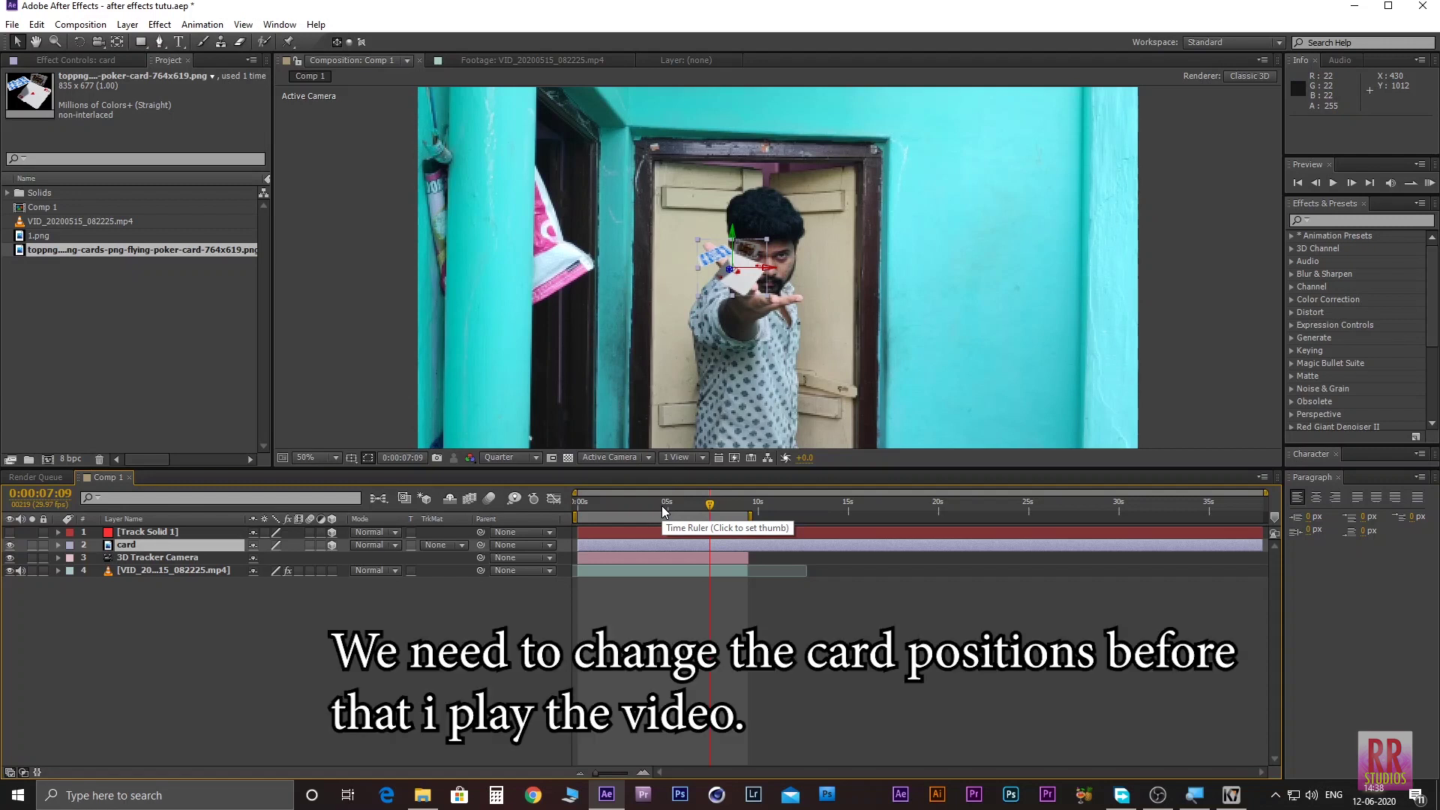
Step: Preview the card shot from the start, then park the playhead at 0:00:05:16 as the hand releases
left_click_drag(663, 512, 565, 520)
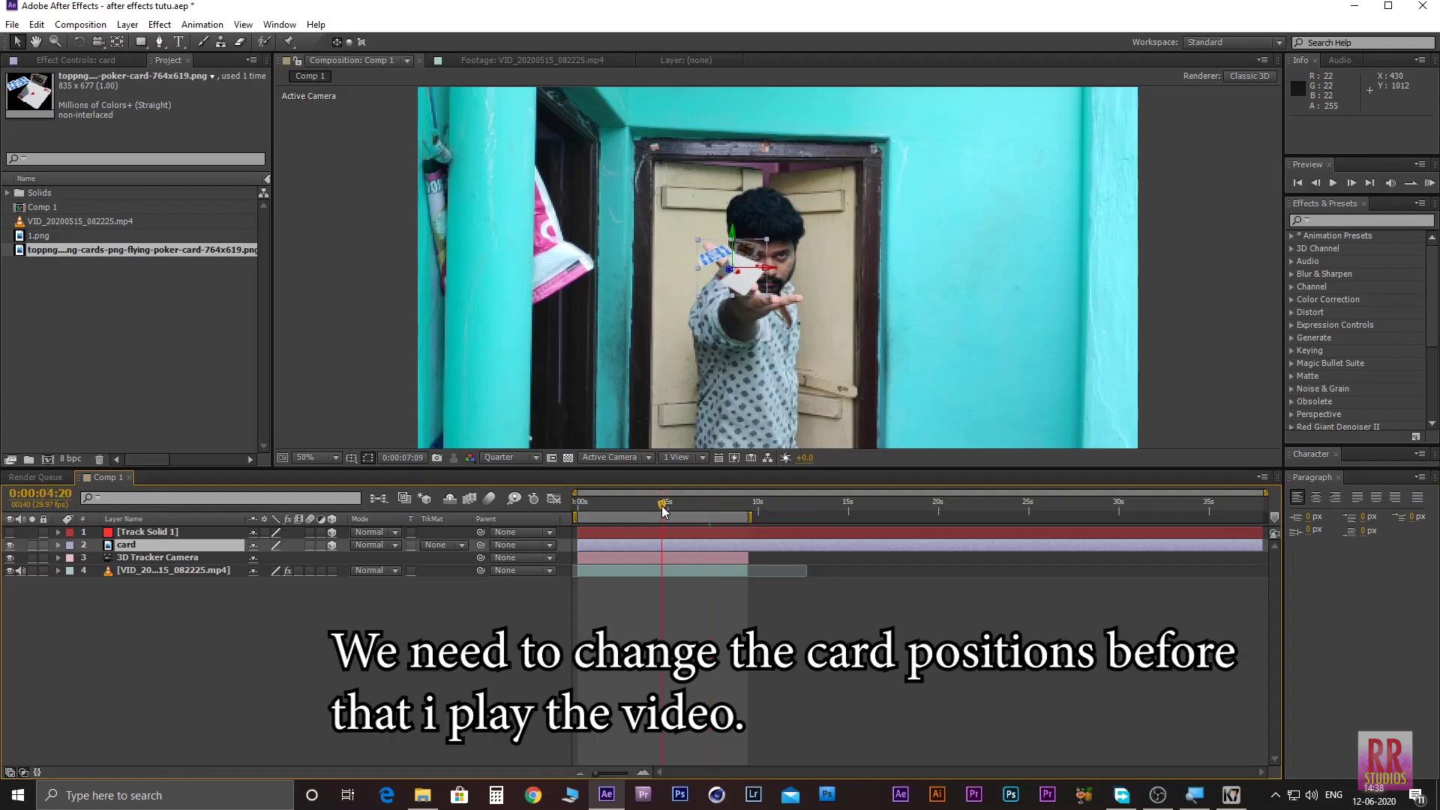
key("space")
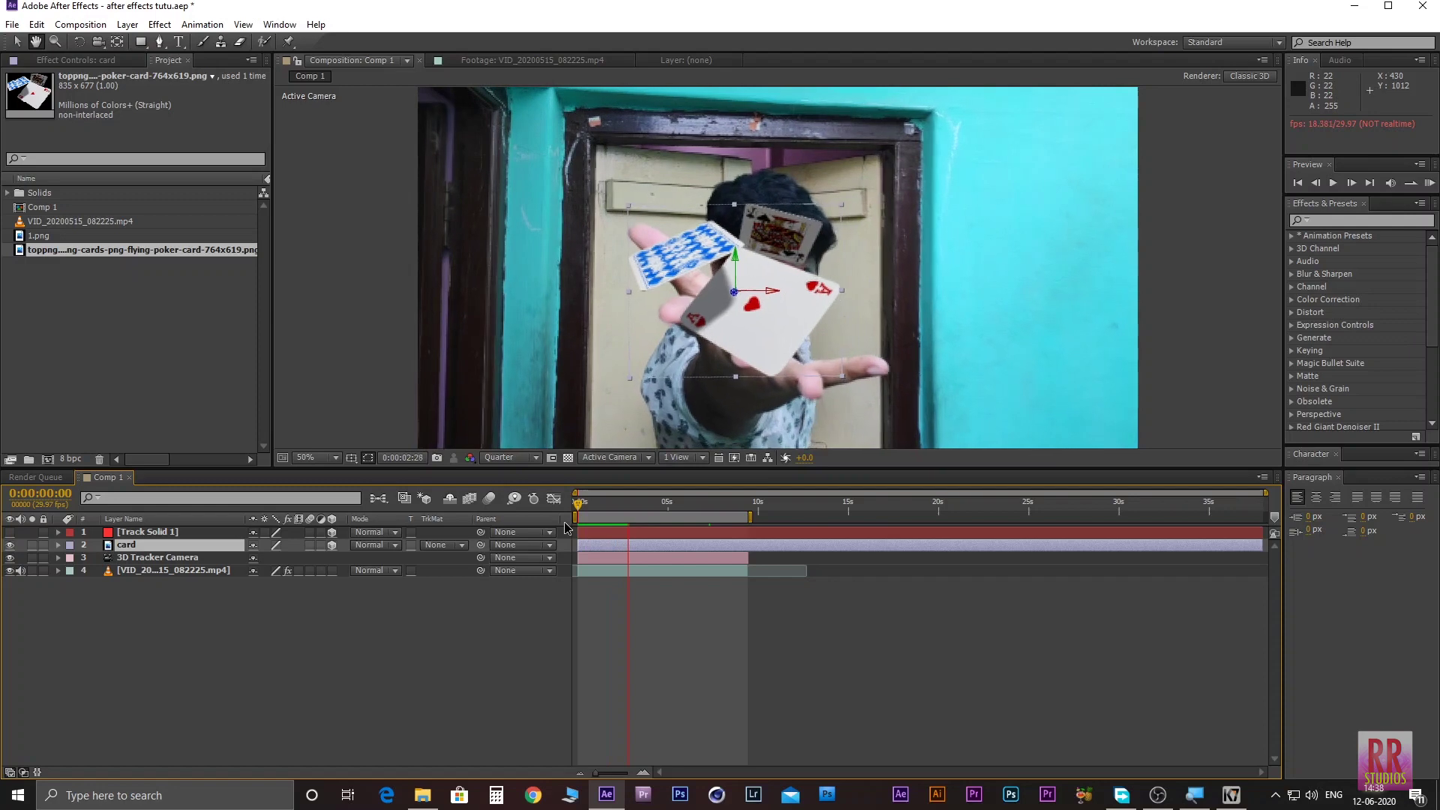
key("space")
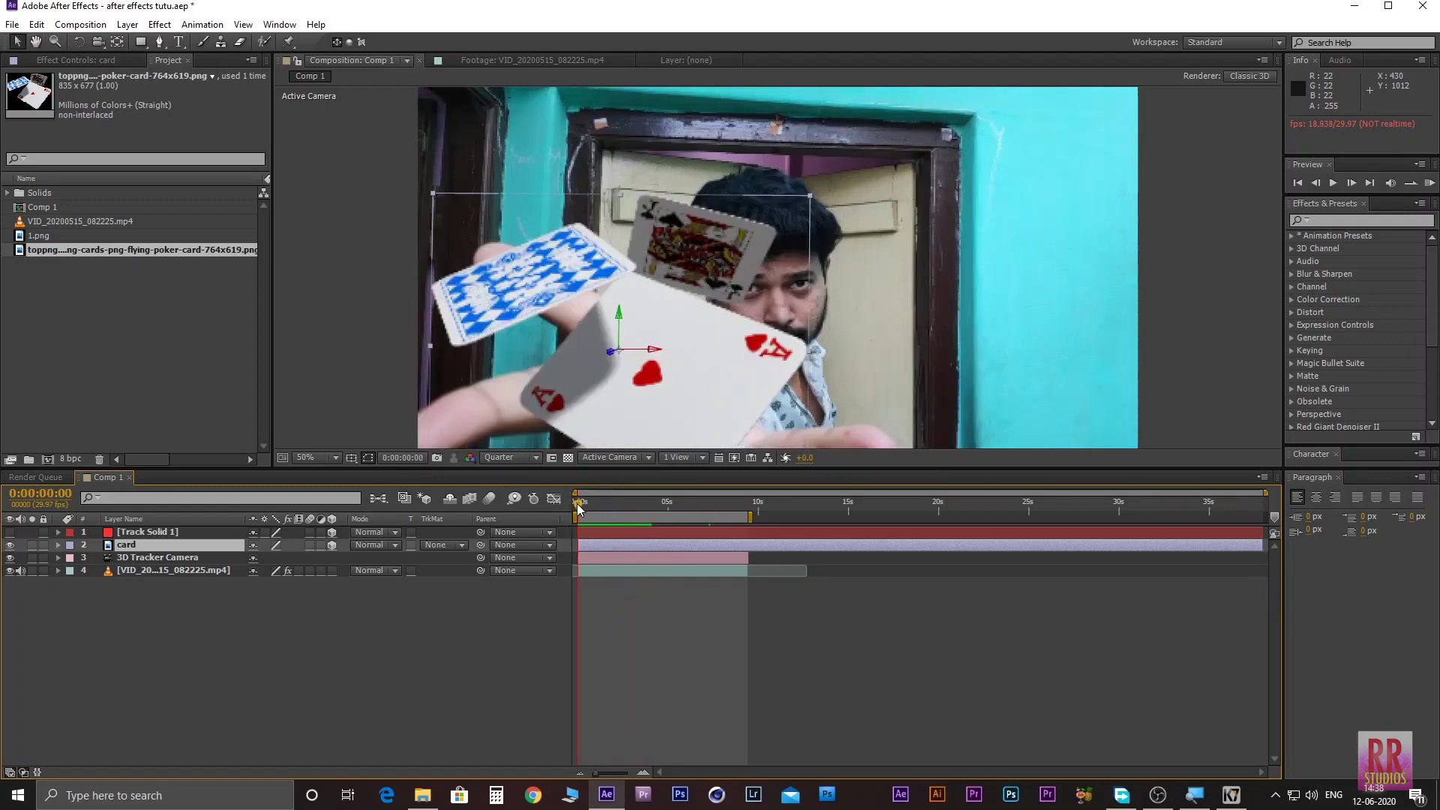
left_click_drag(578, 507, 659, 507)
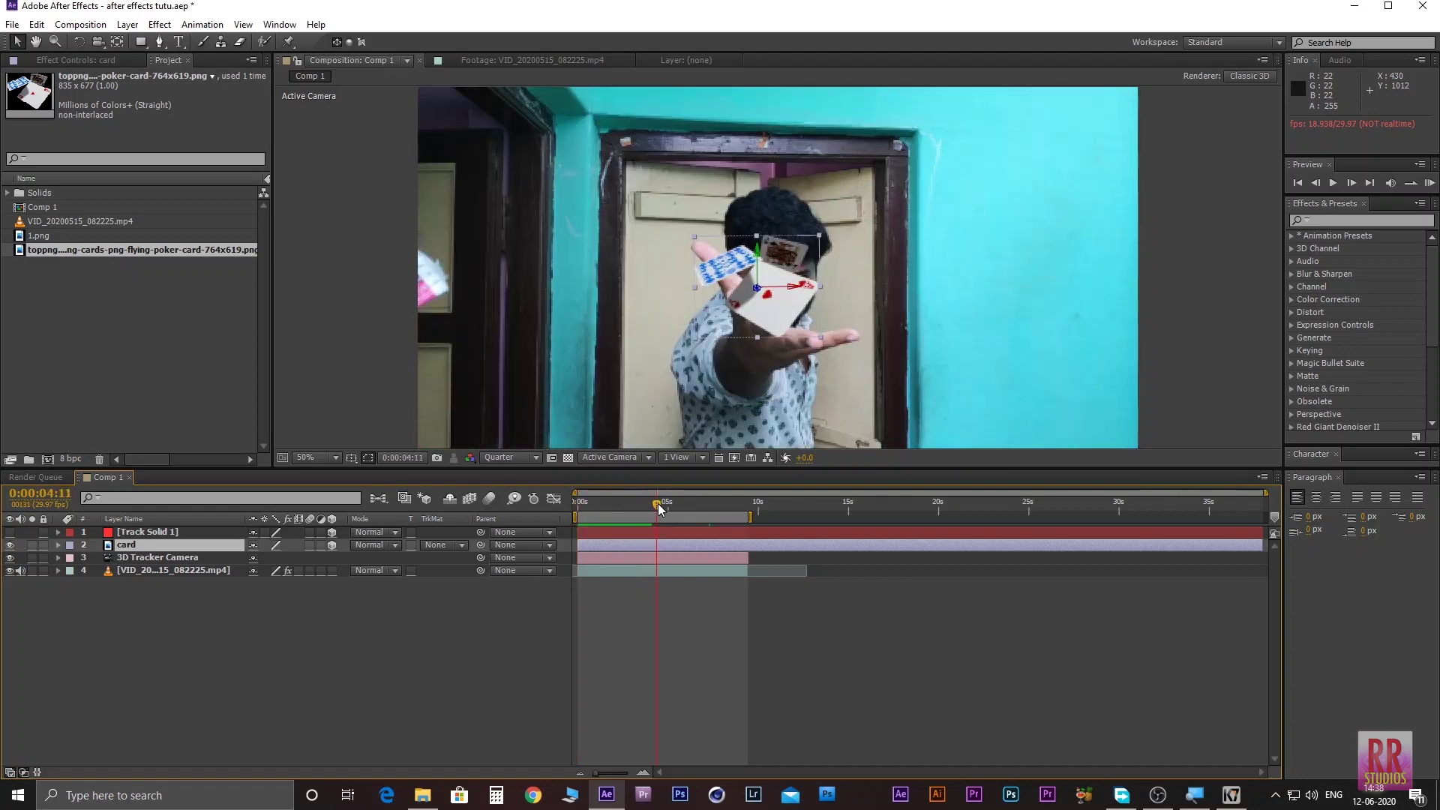
left_click_drag(658, 506, 678, 507)
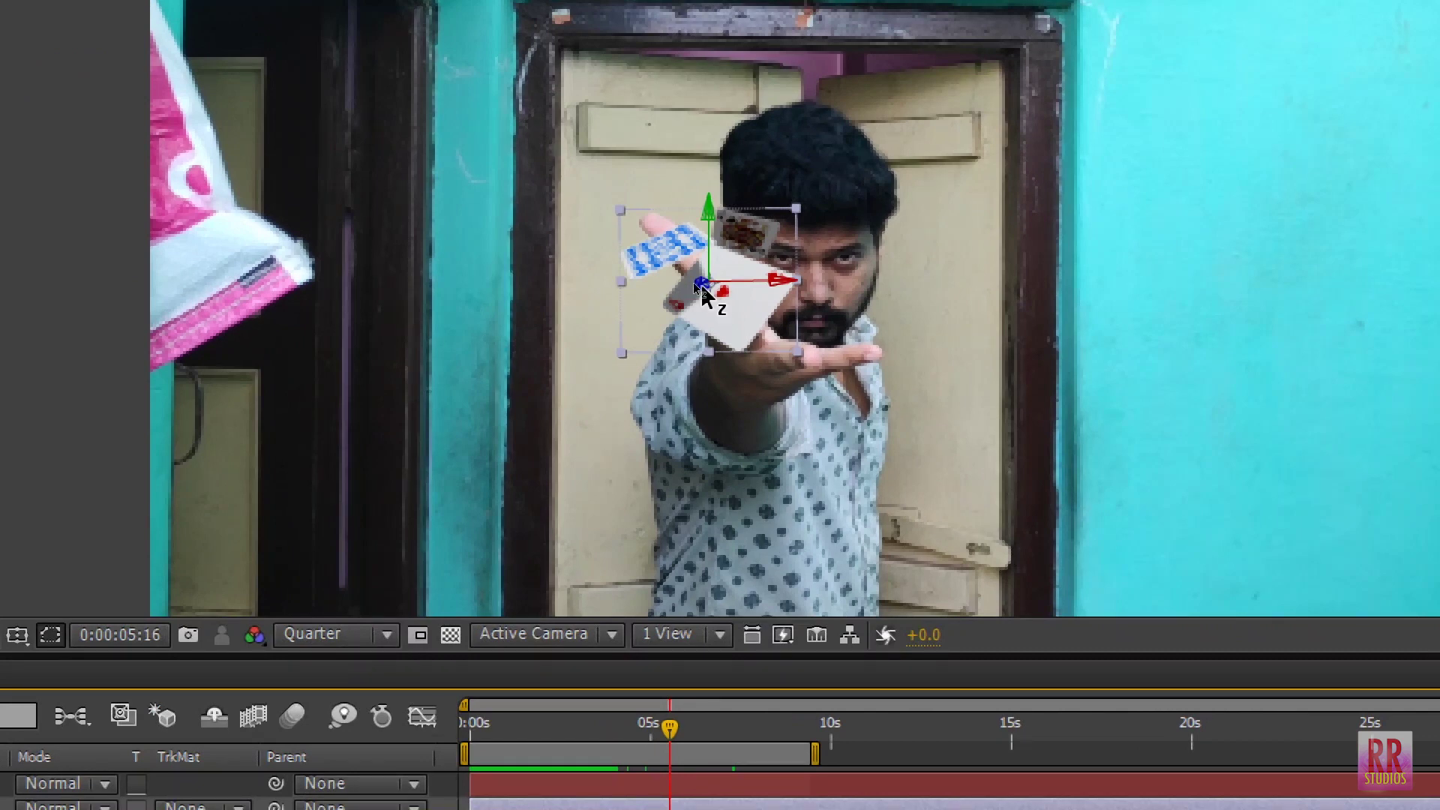
Step: Tilt the card layer in 3D until it sits at the right perspective angle
mouse_move(699, 285)
left_mouse_down()
mouse_move(279, 545)
mouse_move(106, 617)
left_mouse_up()
key("ctrl+z")
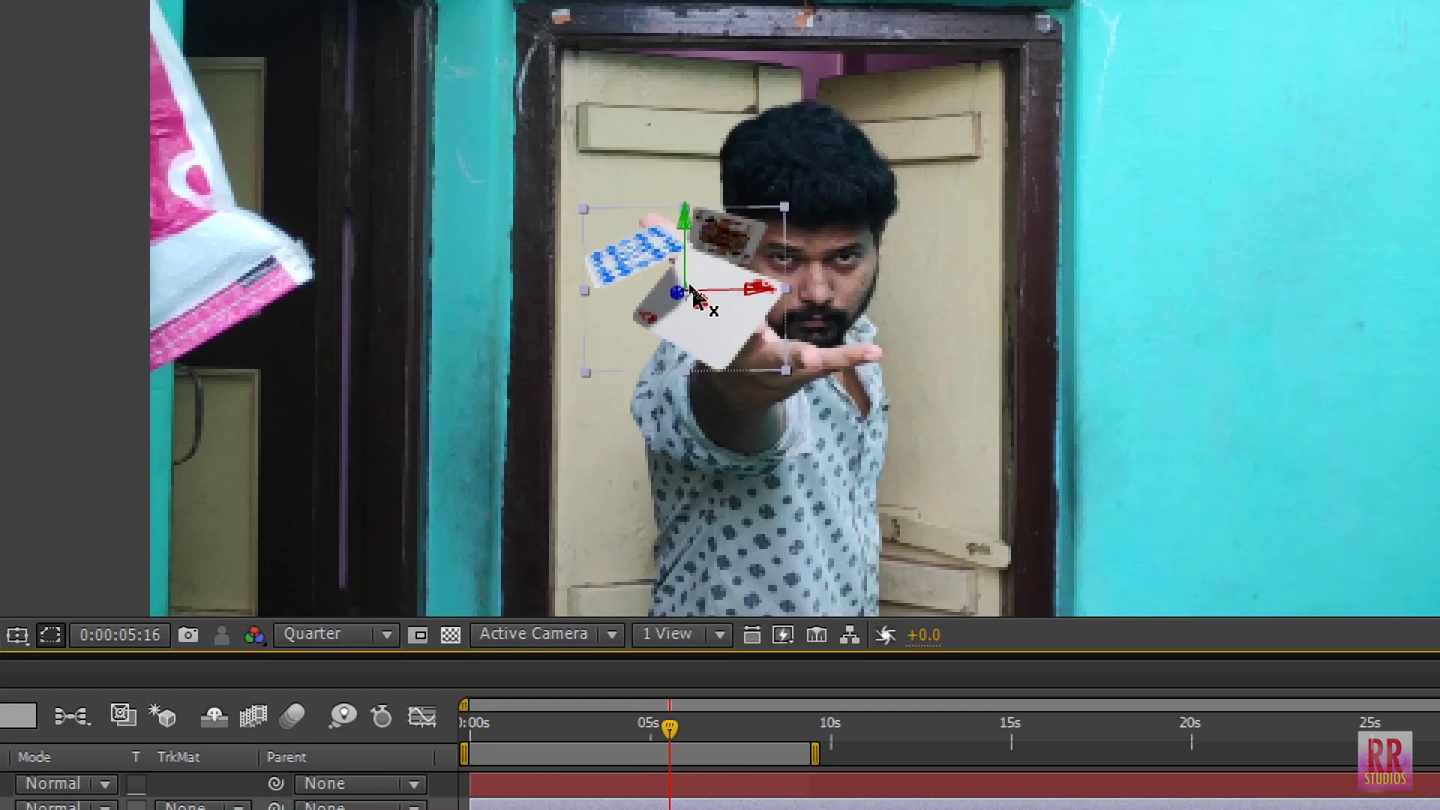
left_click_drag(683, 293, 145, 563)
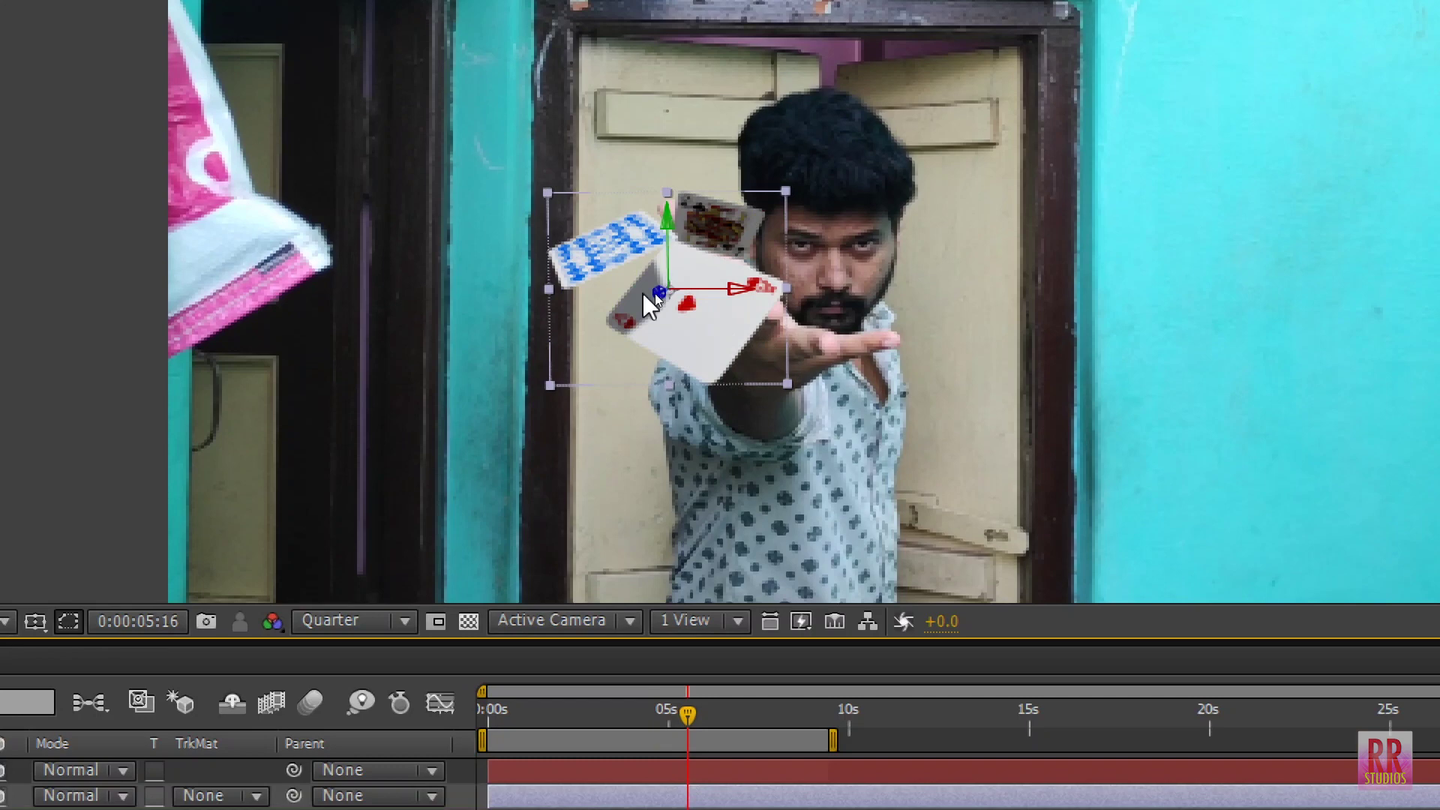
left_click_drag(651, 298, 582, 377)
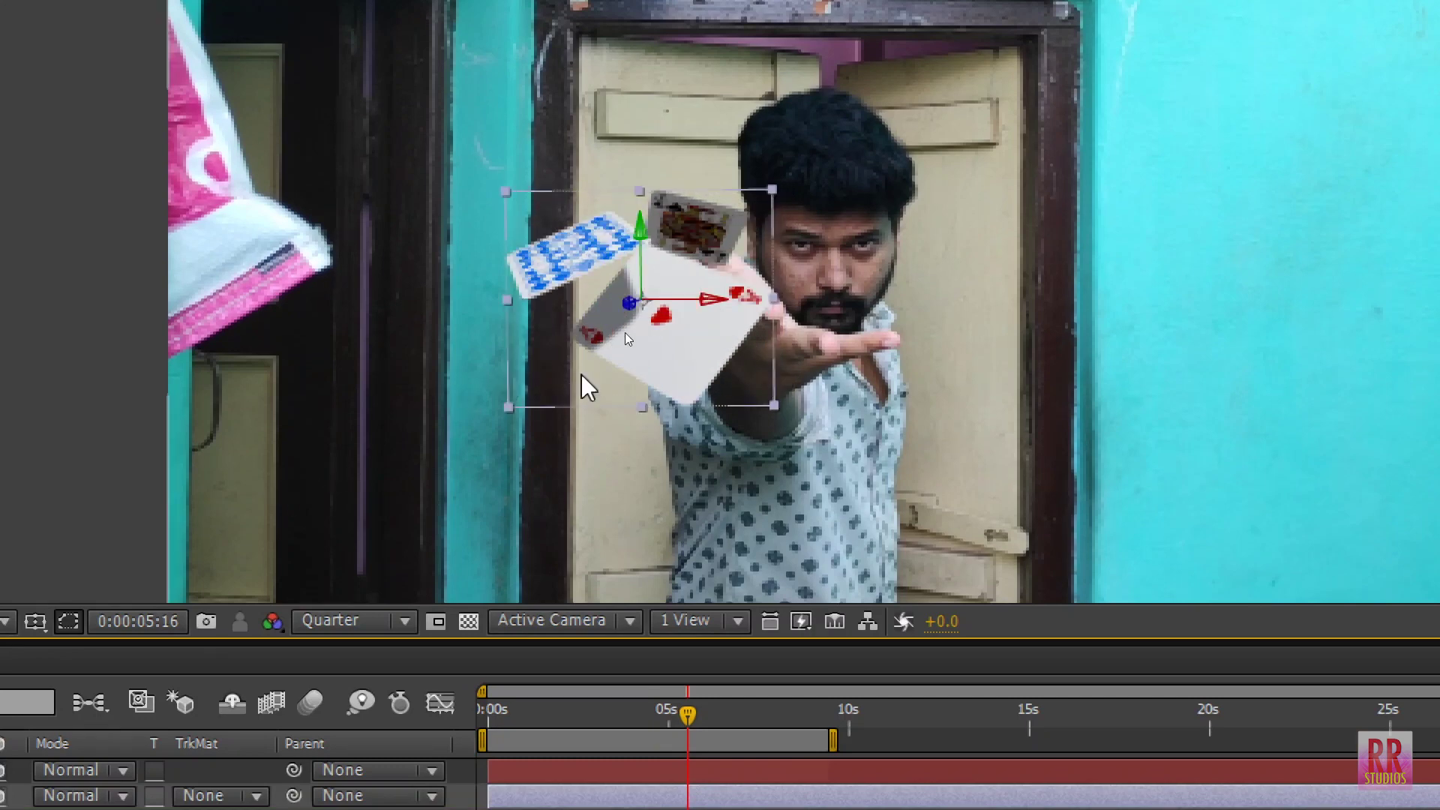
left_click_drag(675, 285, 838, 407)
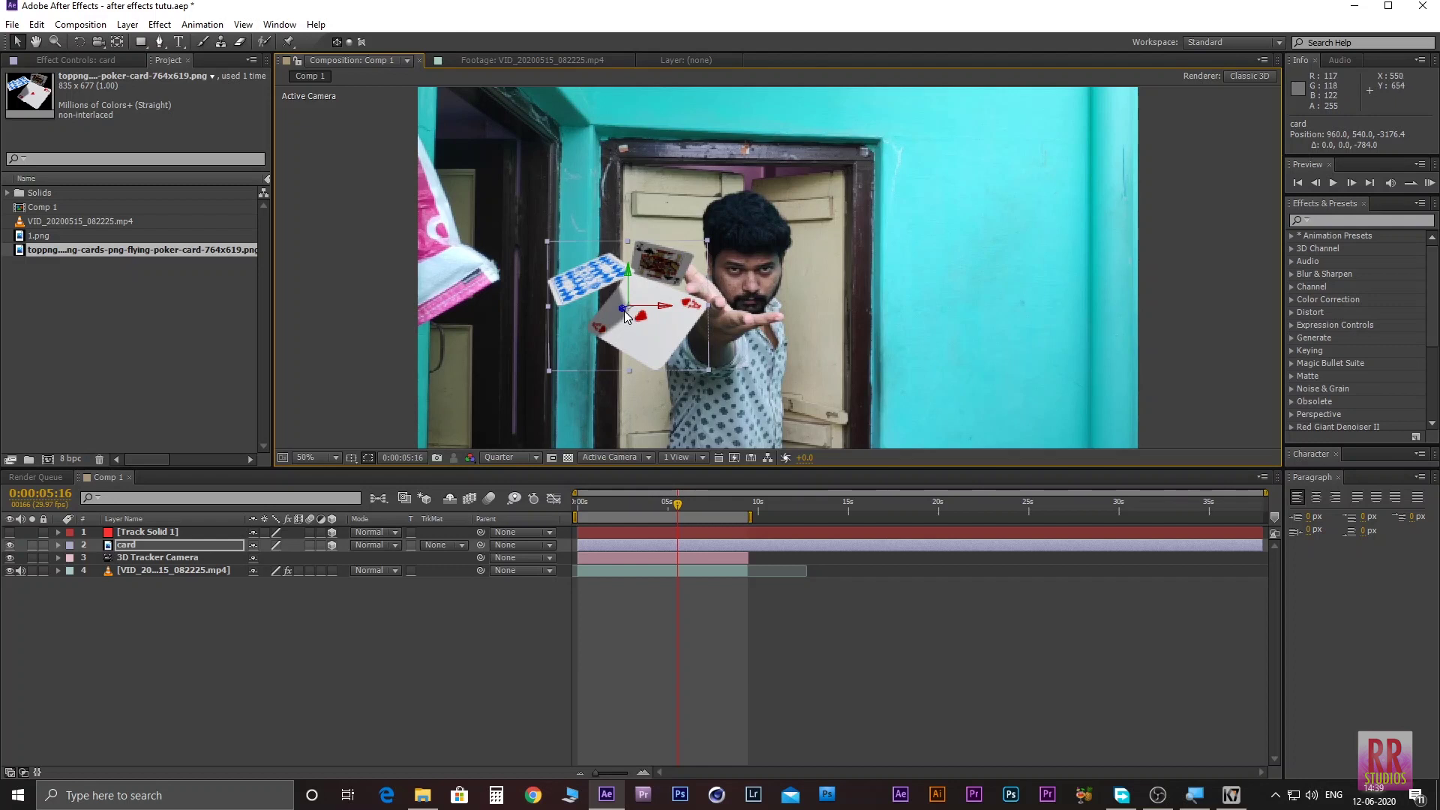
Step: Move the card closer to camera and beside the hand, then preview from frame 0
left_click_drag(628, 316, 396, 434)
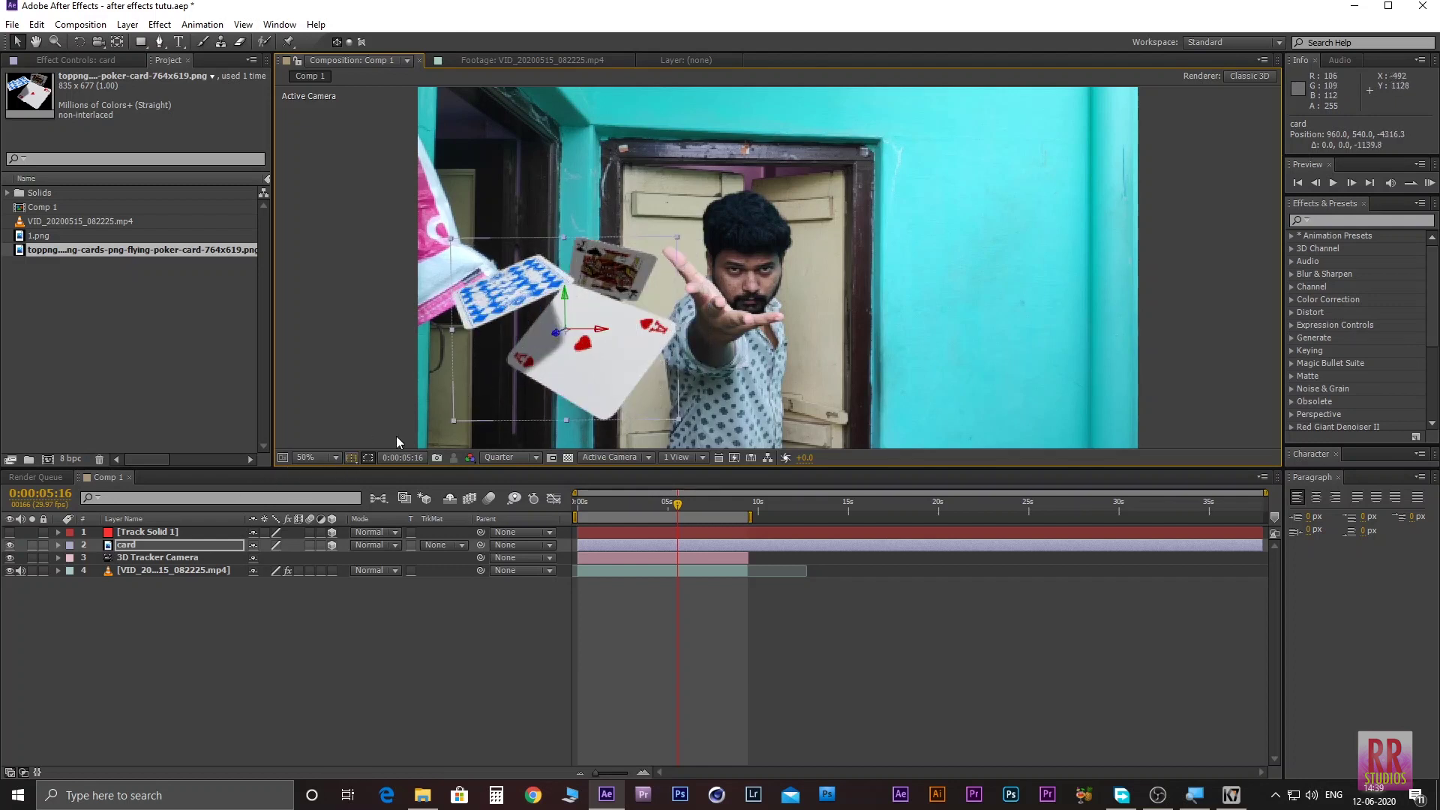
mouse_move(601, 385)
left_mouse_down()
mouse_move(1001, 357)
mouse_move(990, 319)
mouse_move(1033, 362)
left_mouse_up()
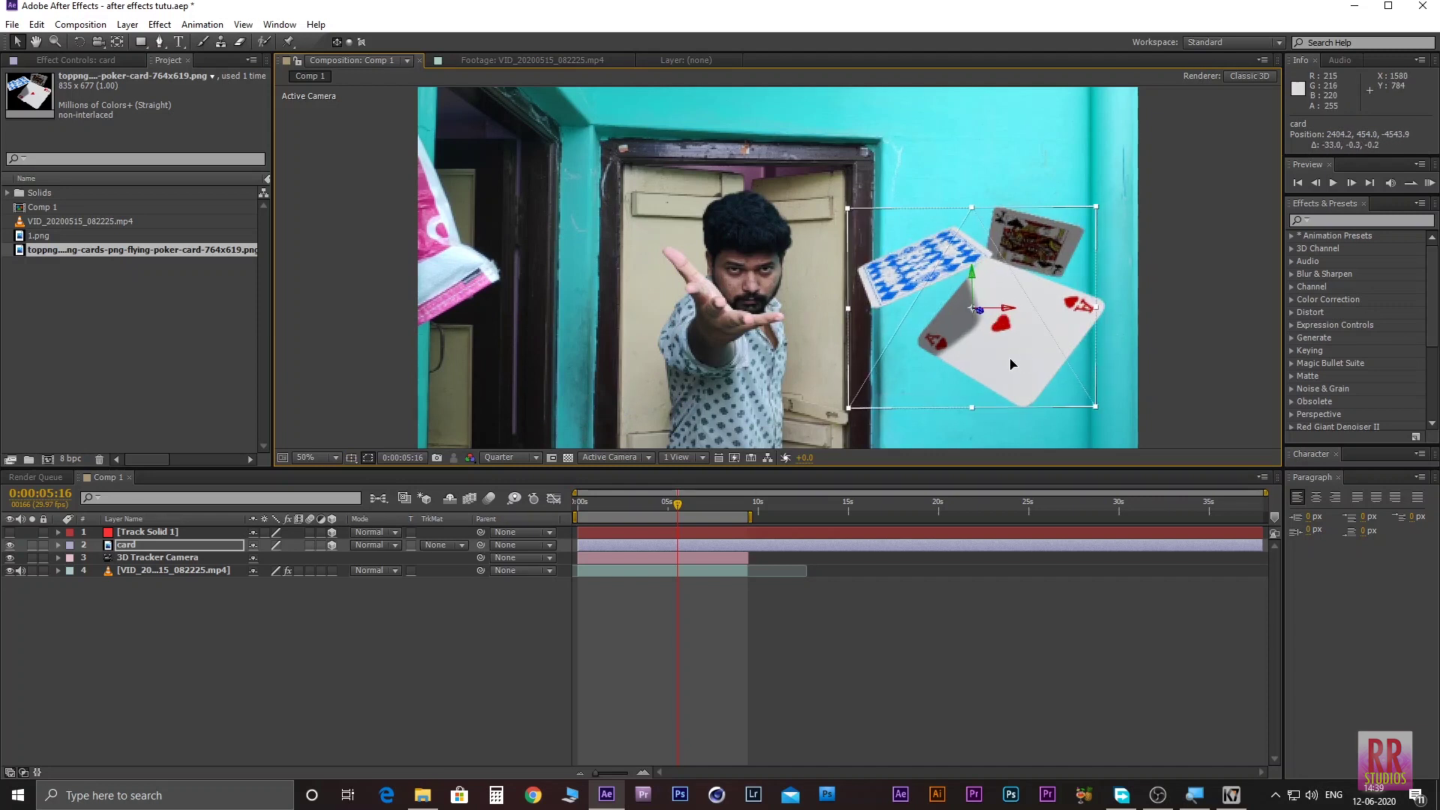
left_click_drag(1011, 363, 999, 362)
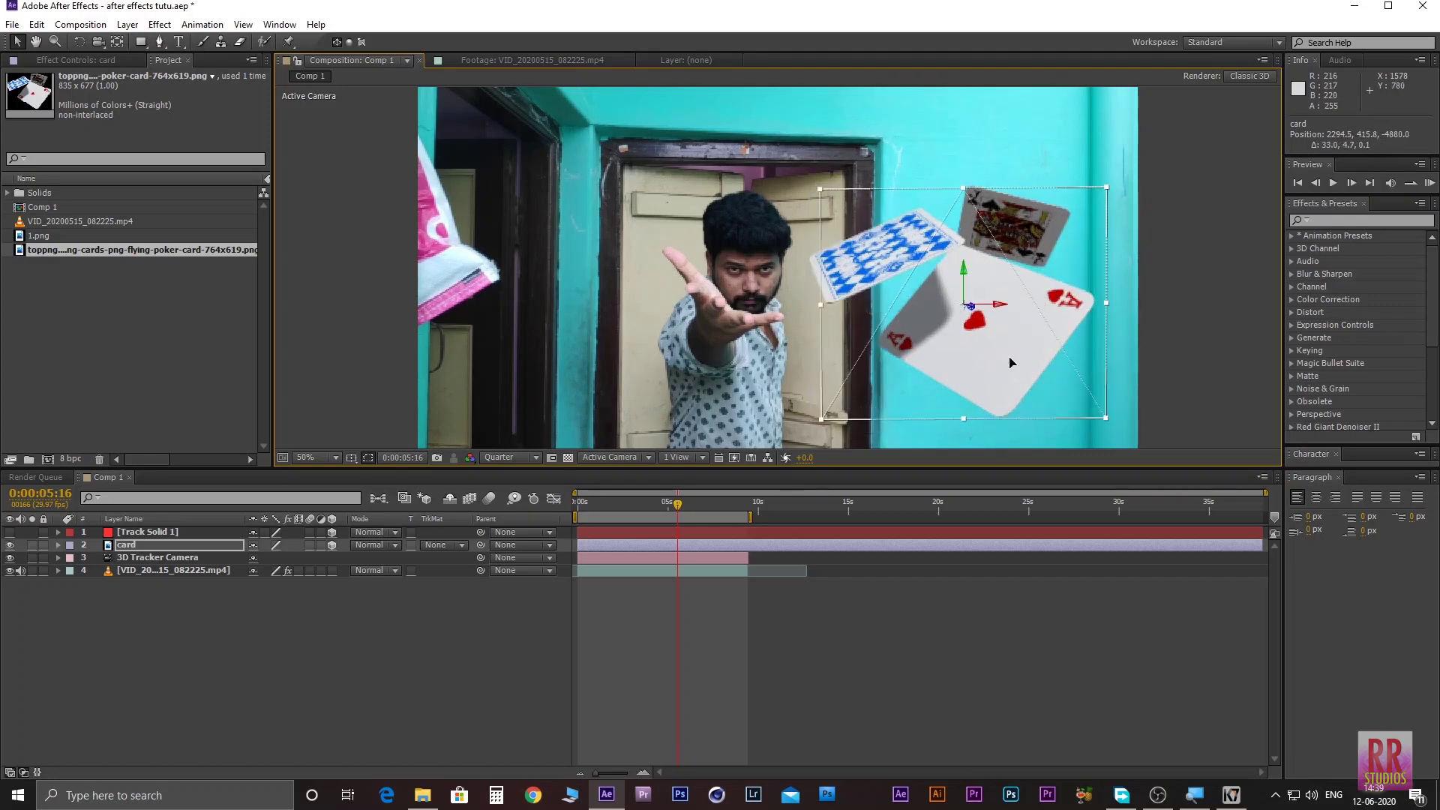
left_click_drag(997, 355, 1009, 358)
left_click(549, 577)
left_click_drag(584, 510, 538, 505)
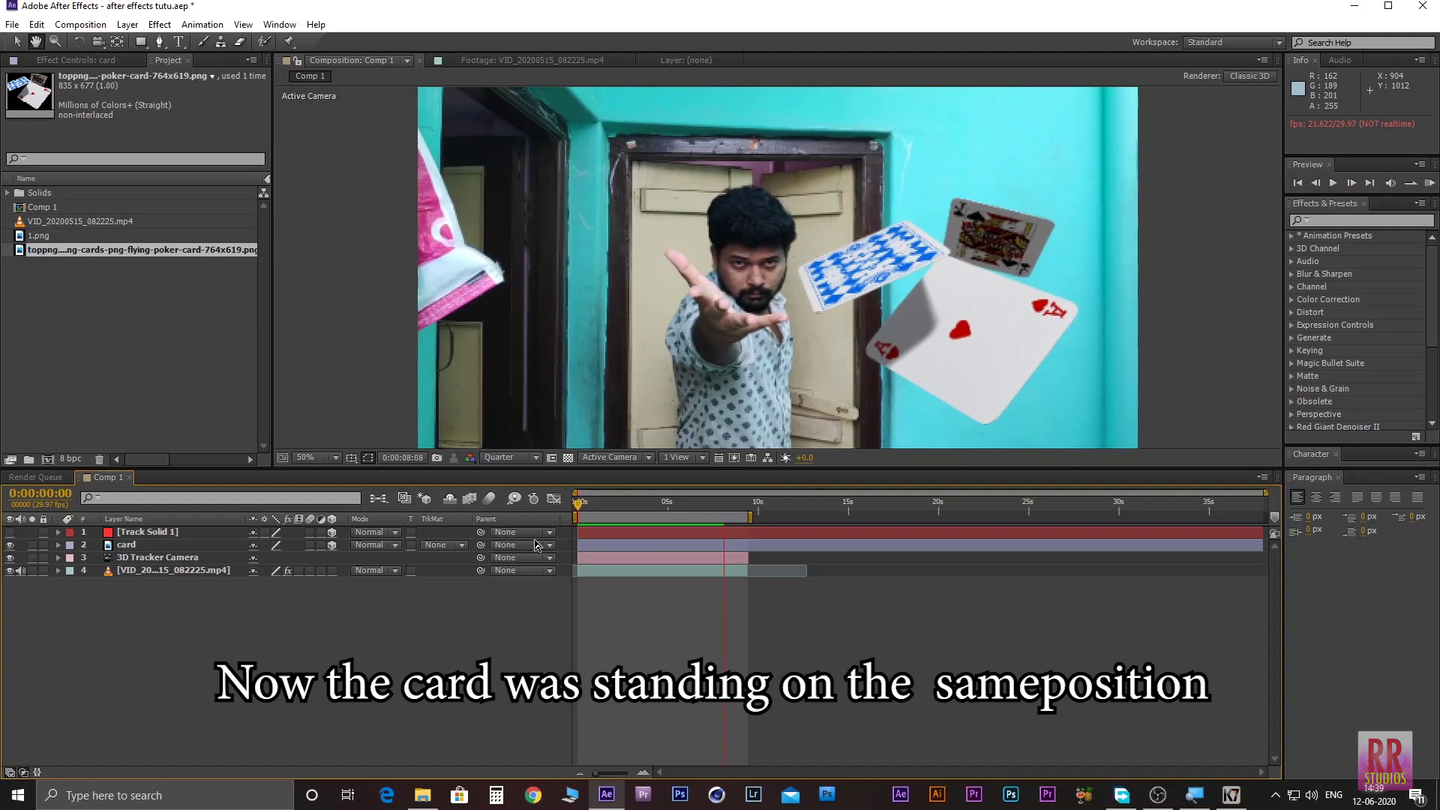
key("space")
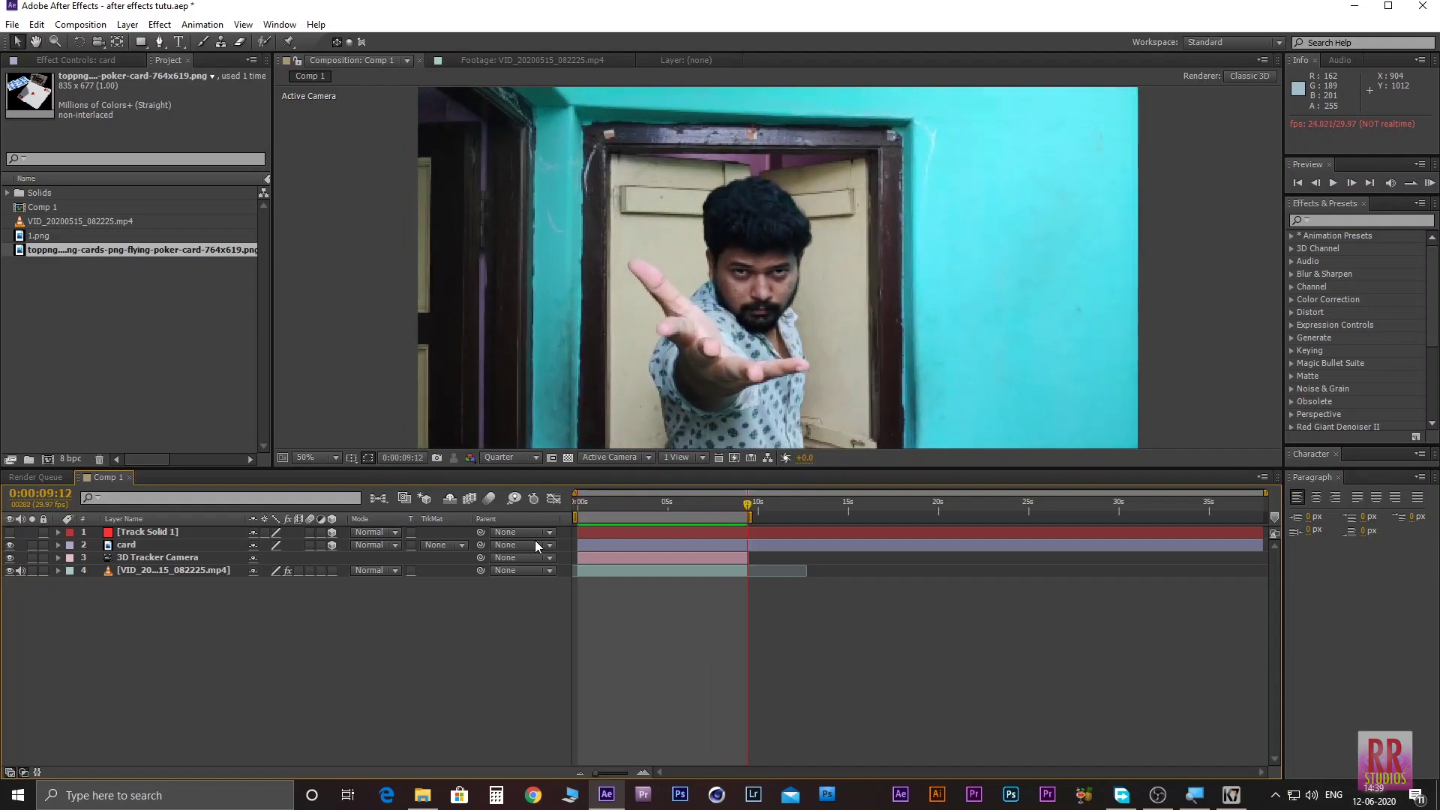
Step: Add 1.png to Comp 1 as a 3D layer, preview, and stop at 0:00:03:22
left_click_drag(588, 510, 574, 497)
left_click(41, 234)
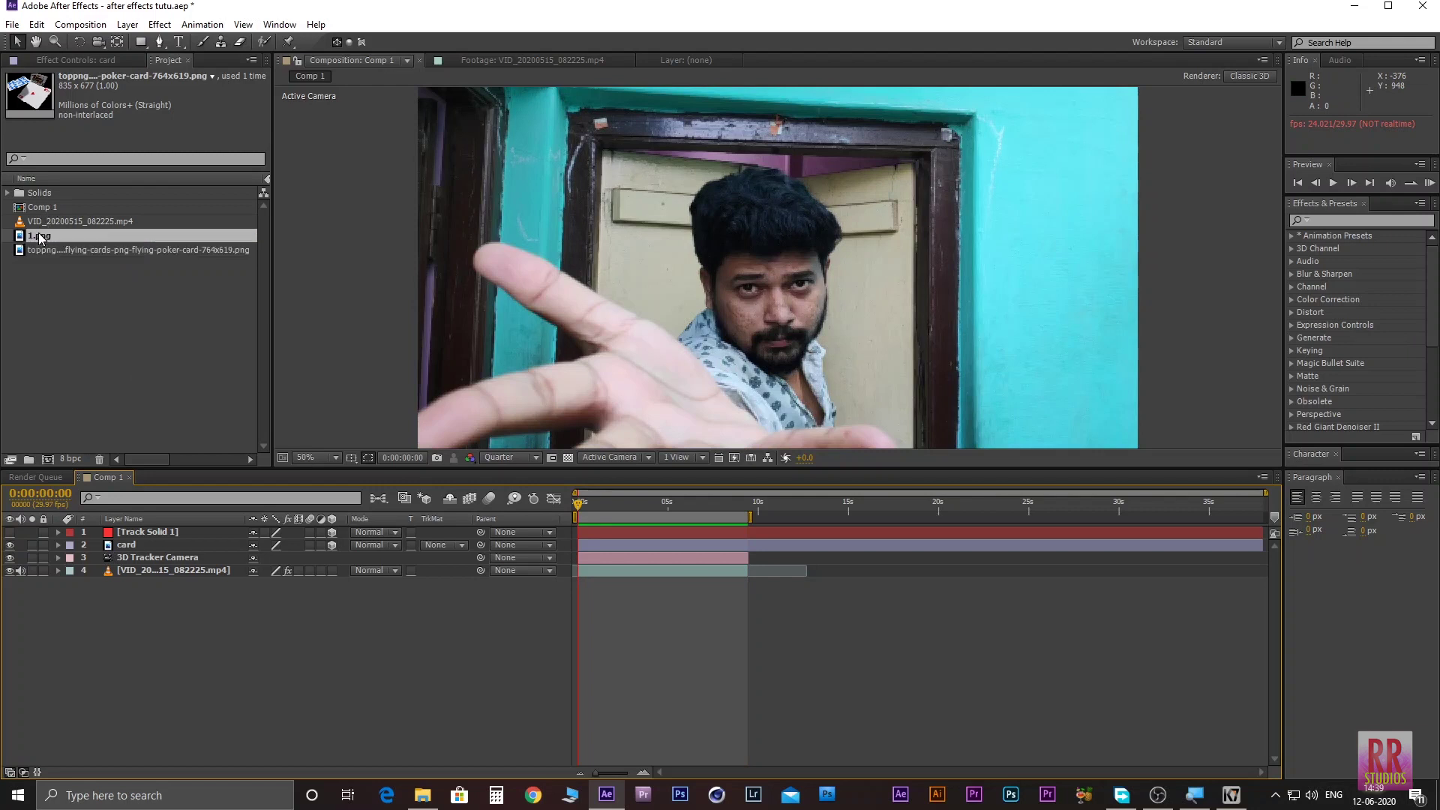
mouse_move(50, 236)
left_mouse_down()
mouse_move(157, 543)
mouse_move(138, 543)
left_mouse_up()
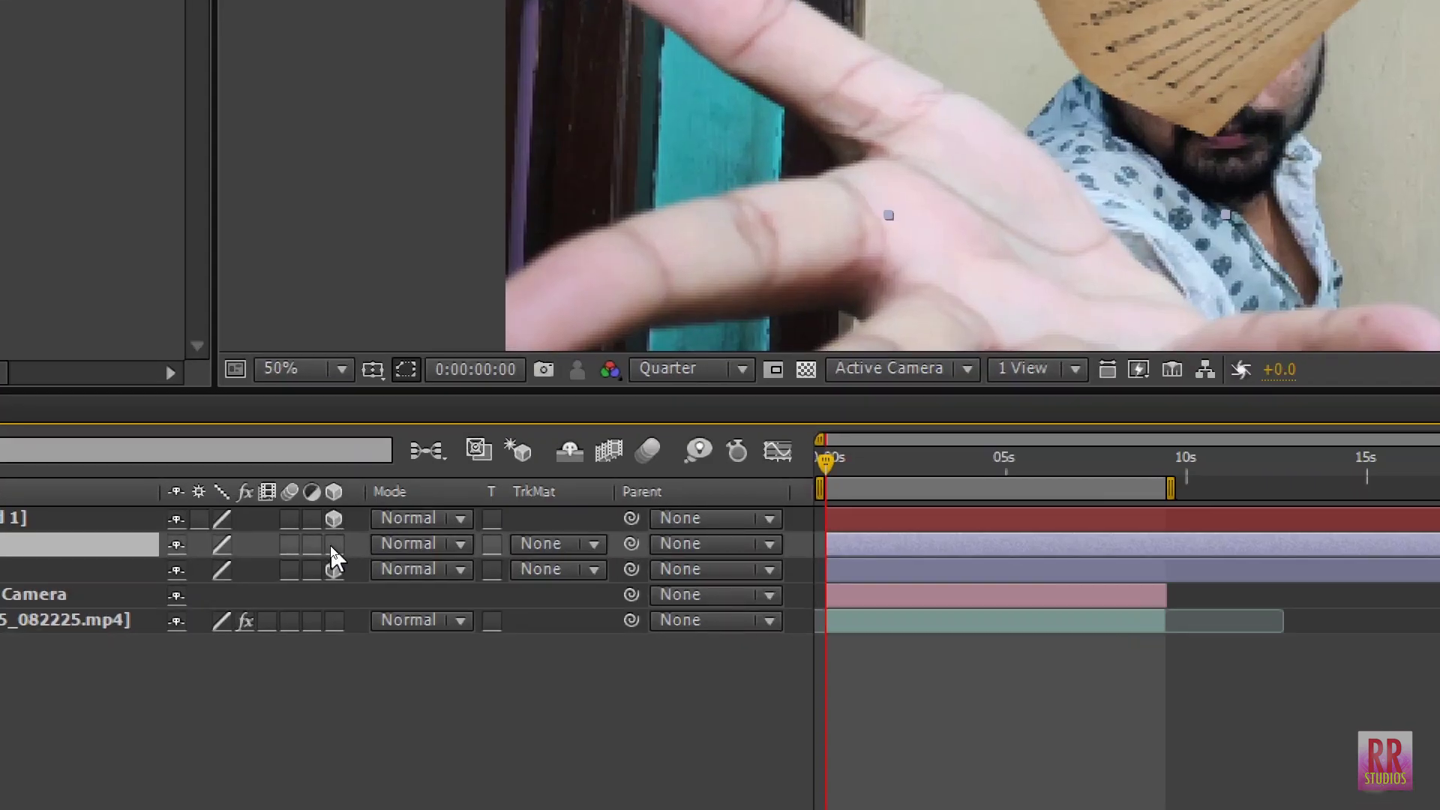
left_click(331, 544)
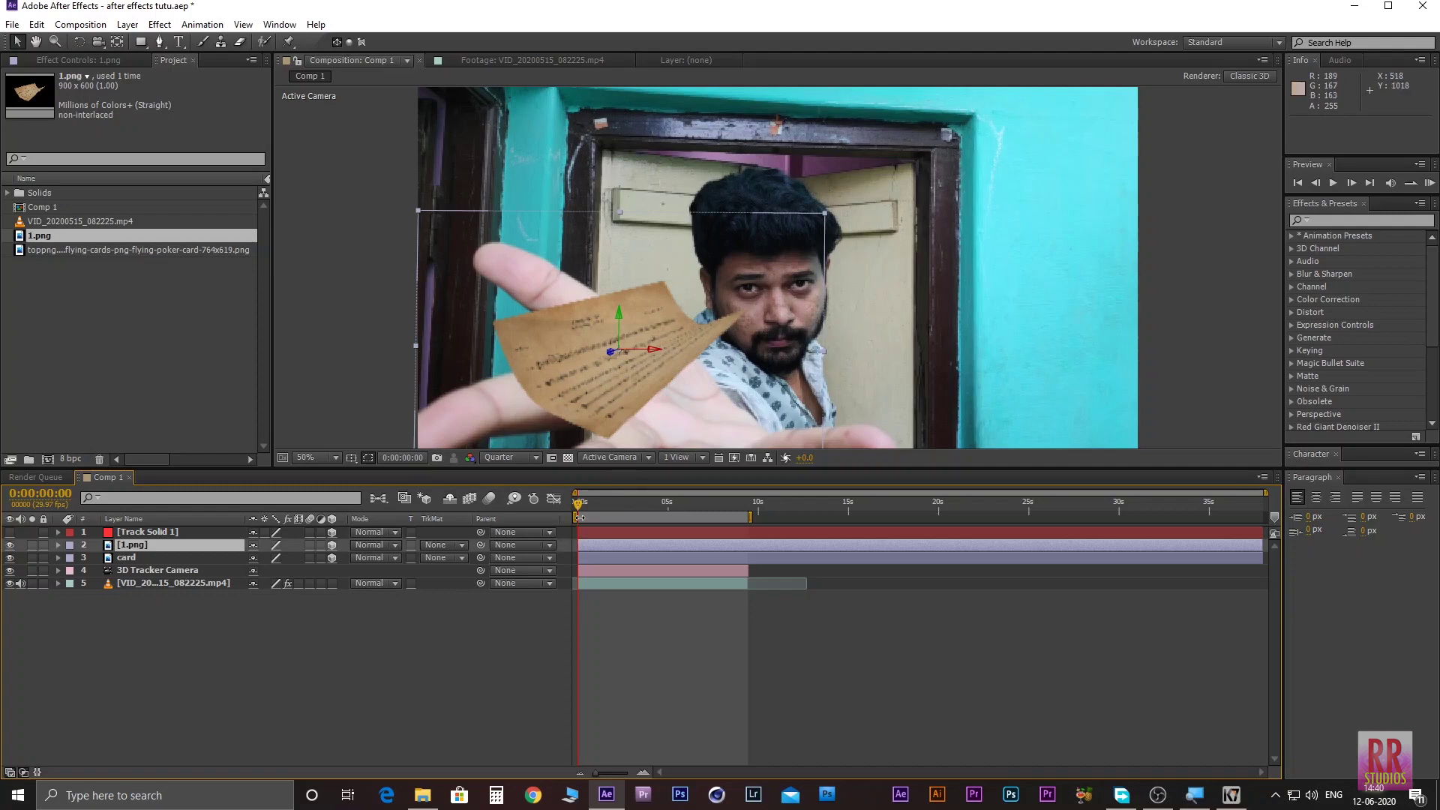
key("space")
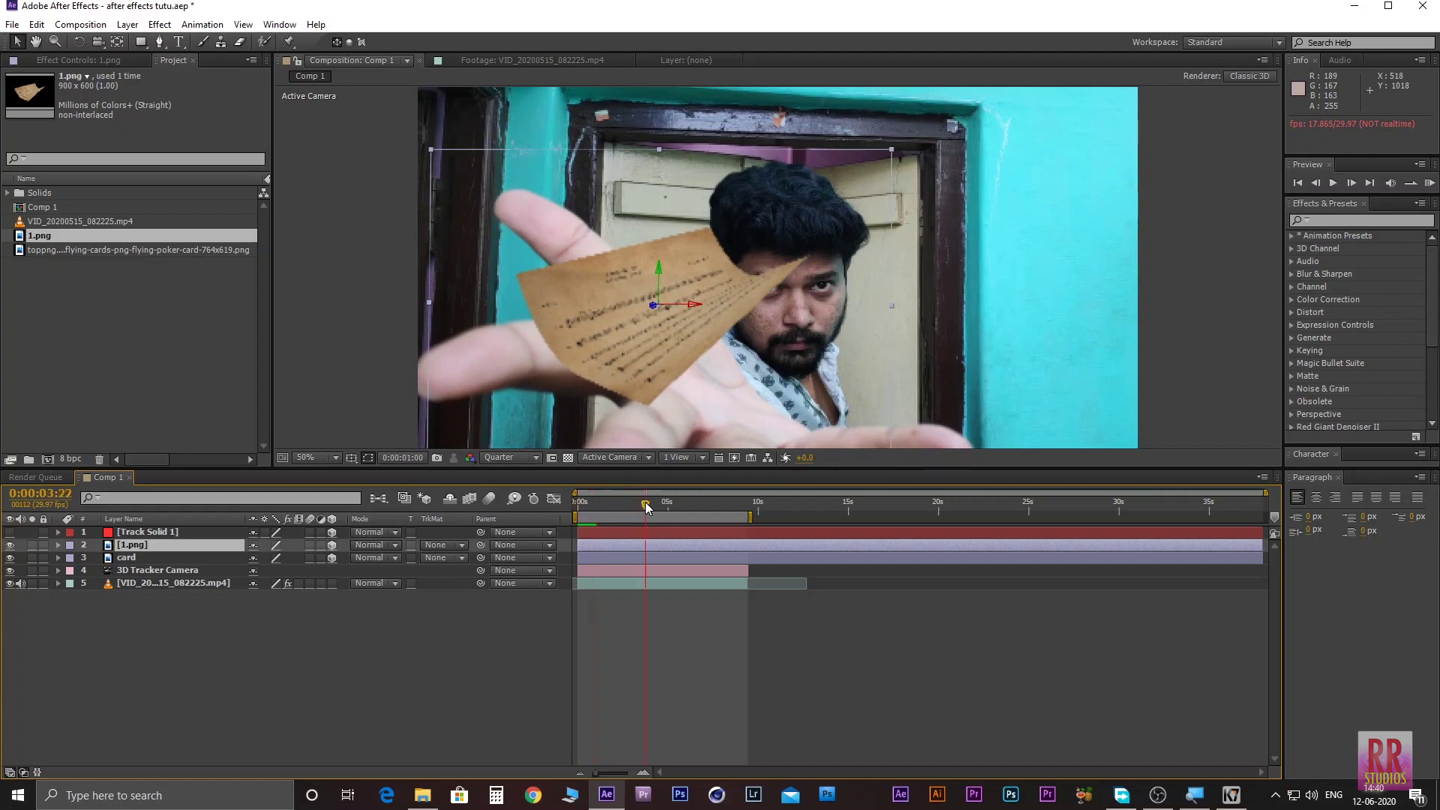
left_click(645, 503)
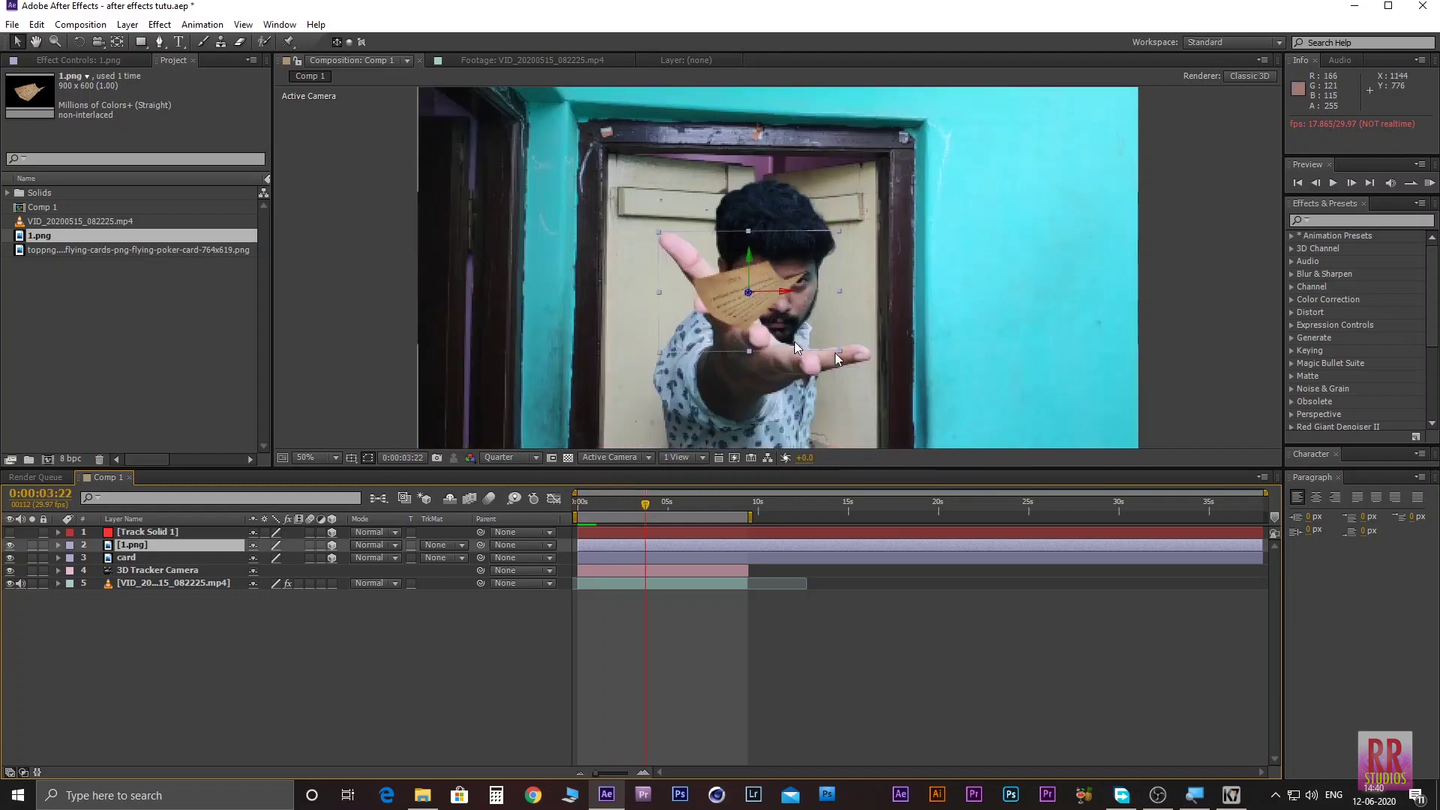
Step: Push the paper layer along its Z axis closer to the camera, checking at 0:00:05:23
left_click_drag(749, 297, 749, 303)
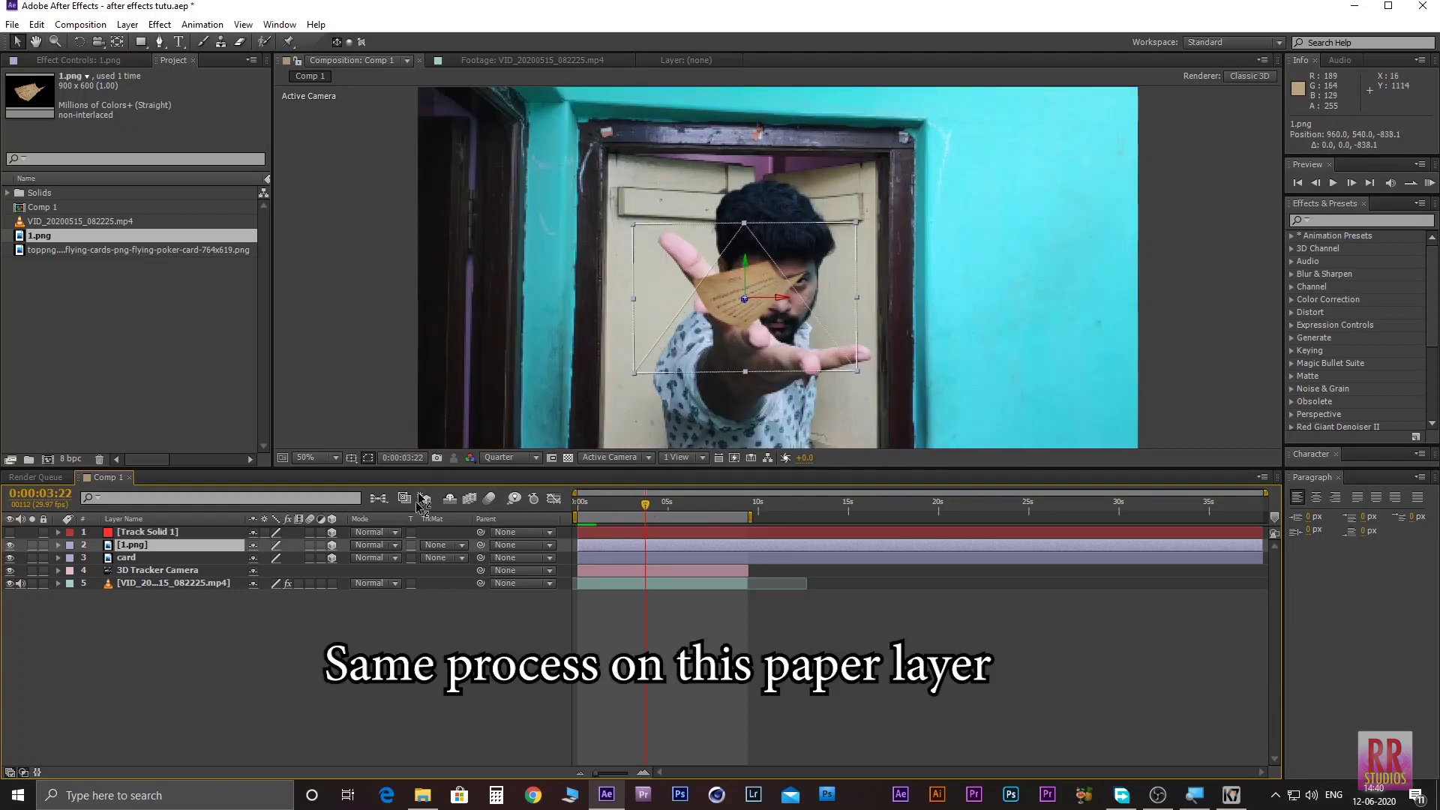
left_click_drag(738, 305, 692, 366)
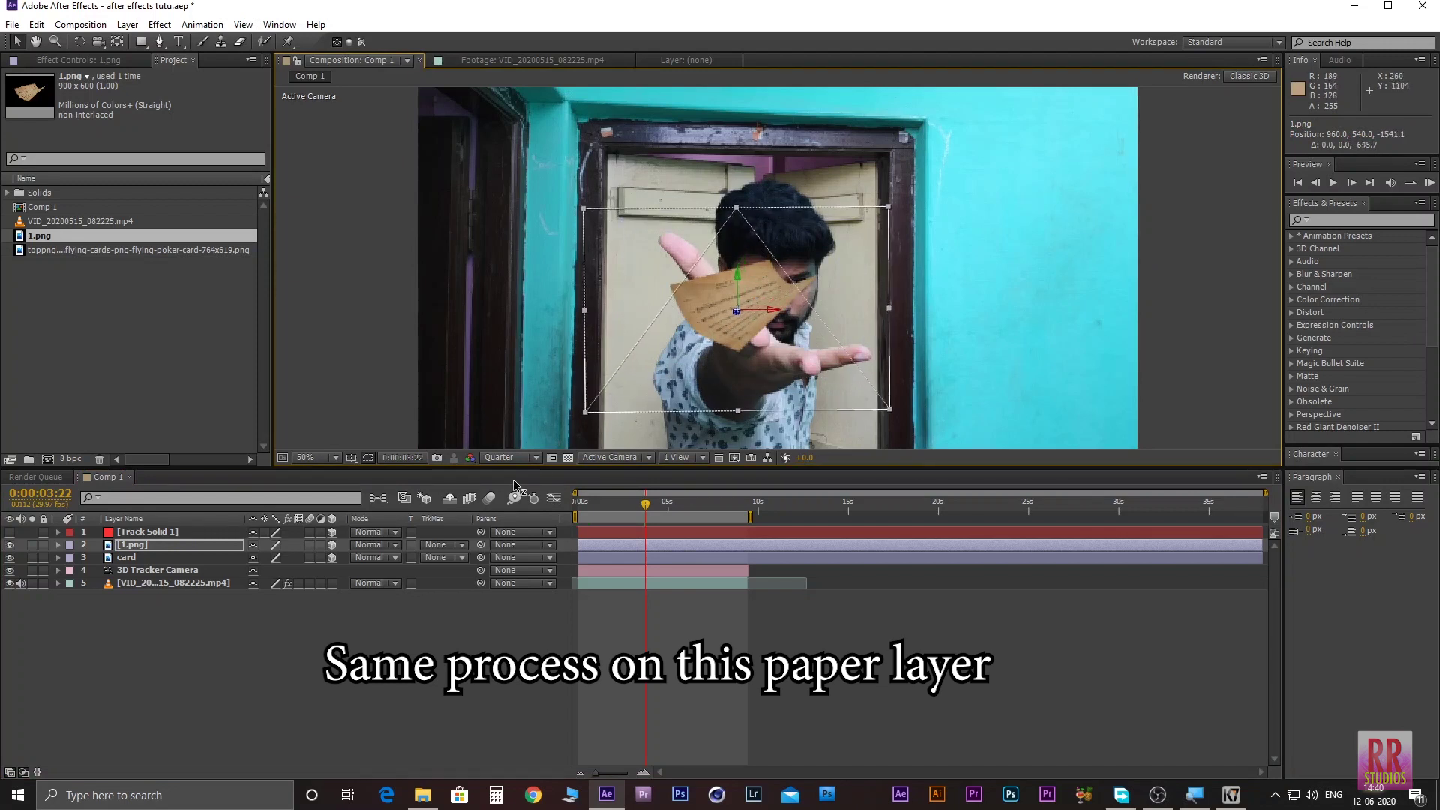
mouse_move(738, 322)
left_mouse_down()
mouse_move(714, 402)
mouse_move(883, 353)
mouse_move(703, 373)
mouse_move(717, 403)
left_mouse_up()
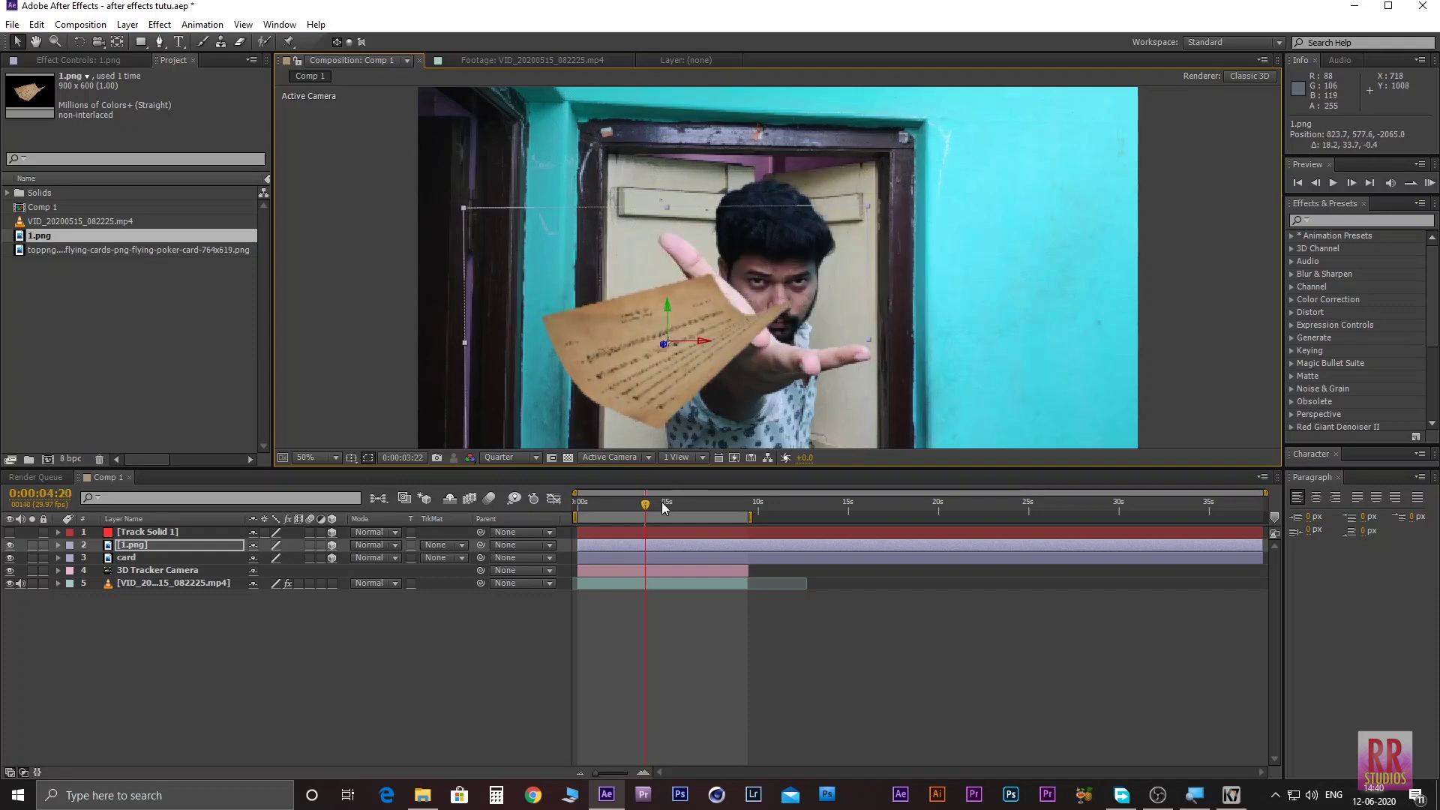
left_click_drag(663, 508, 683, 510)
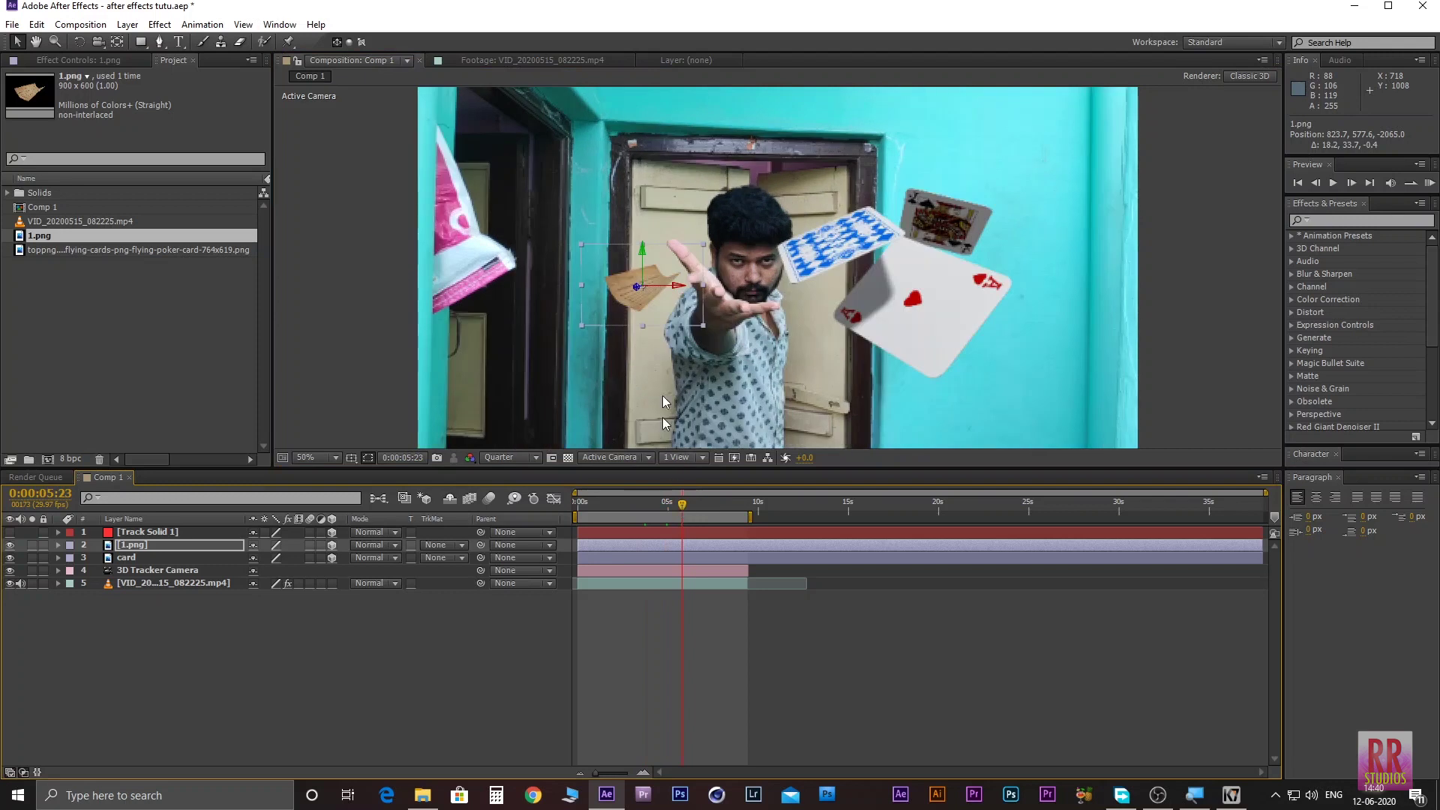
left_click_drag(617, 298, 600, 344)
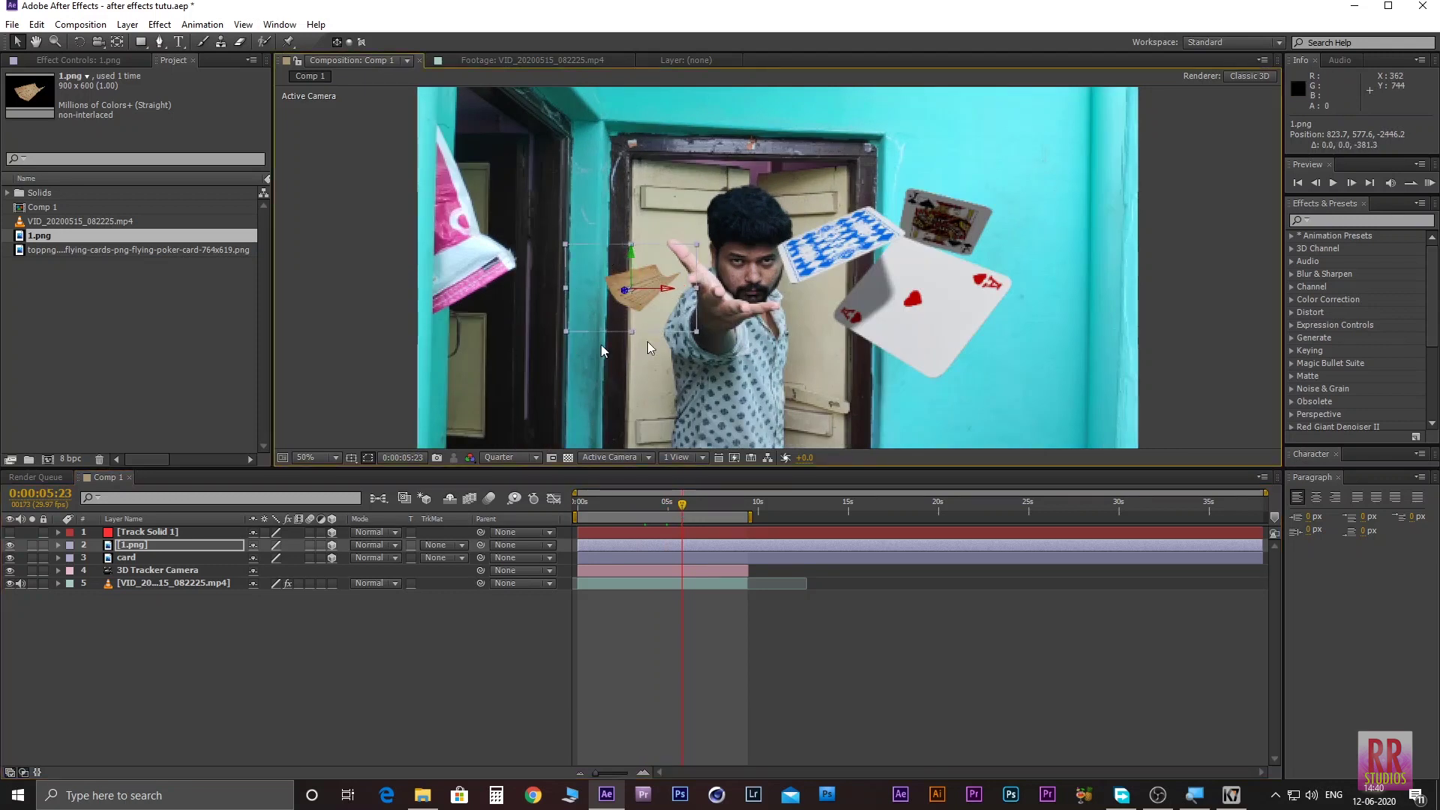
Step: Scale the 1.png paper layer to 204% and check it at a later frame
left_click(149, 546)
key("s")
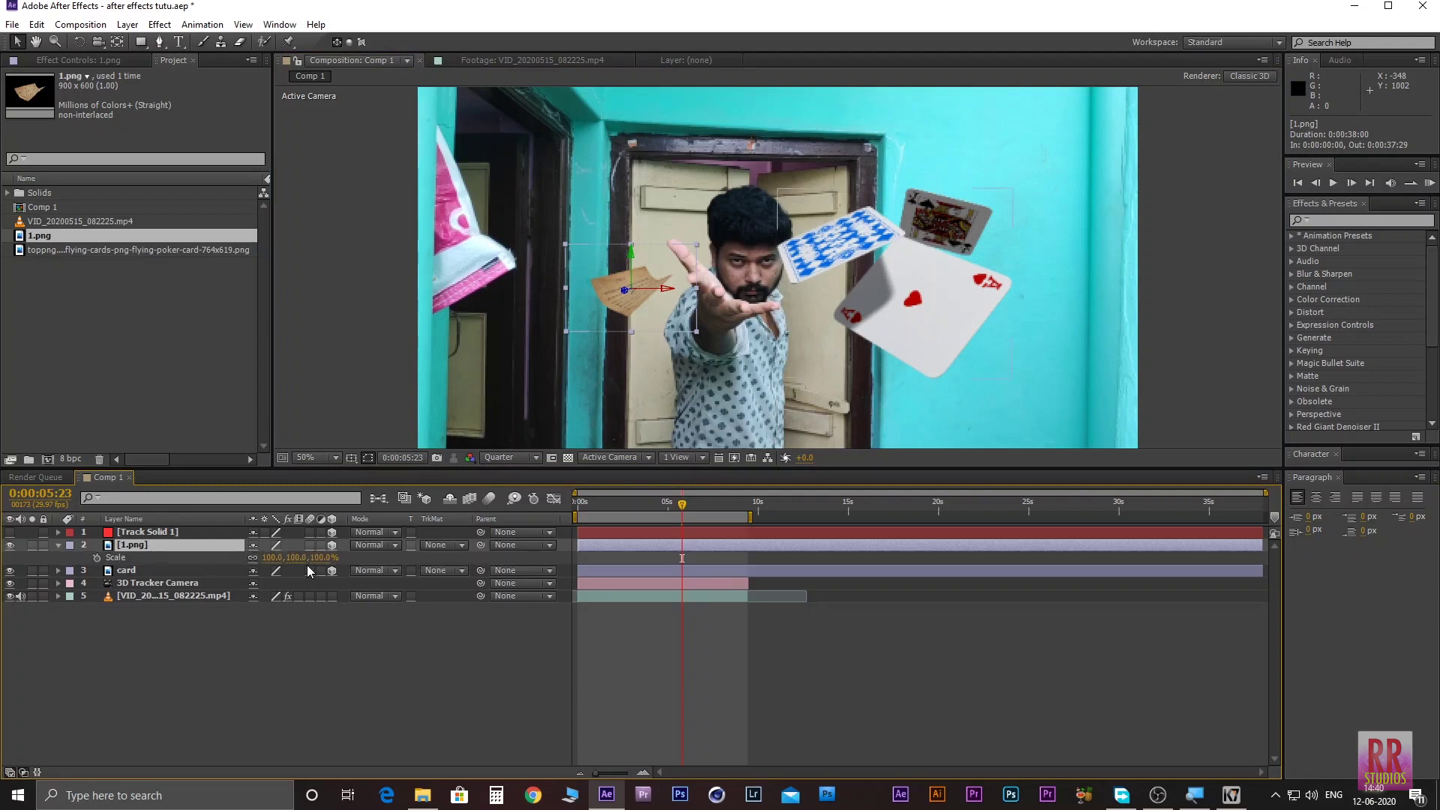
left_click_drag(272, 558, 303, 564)
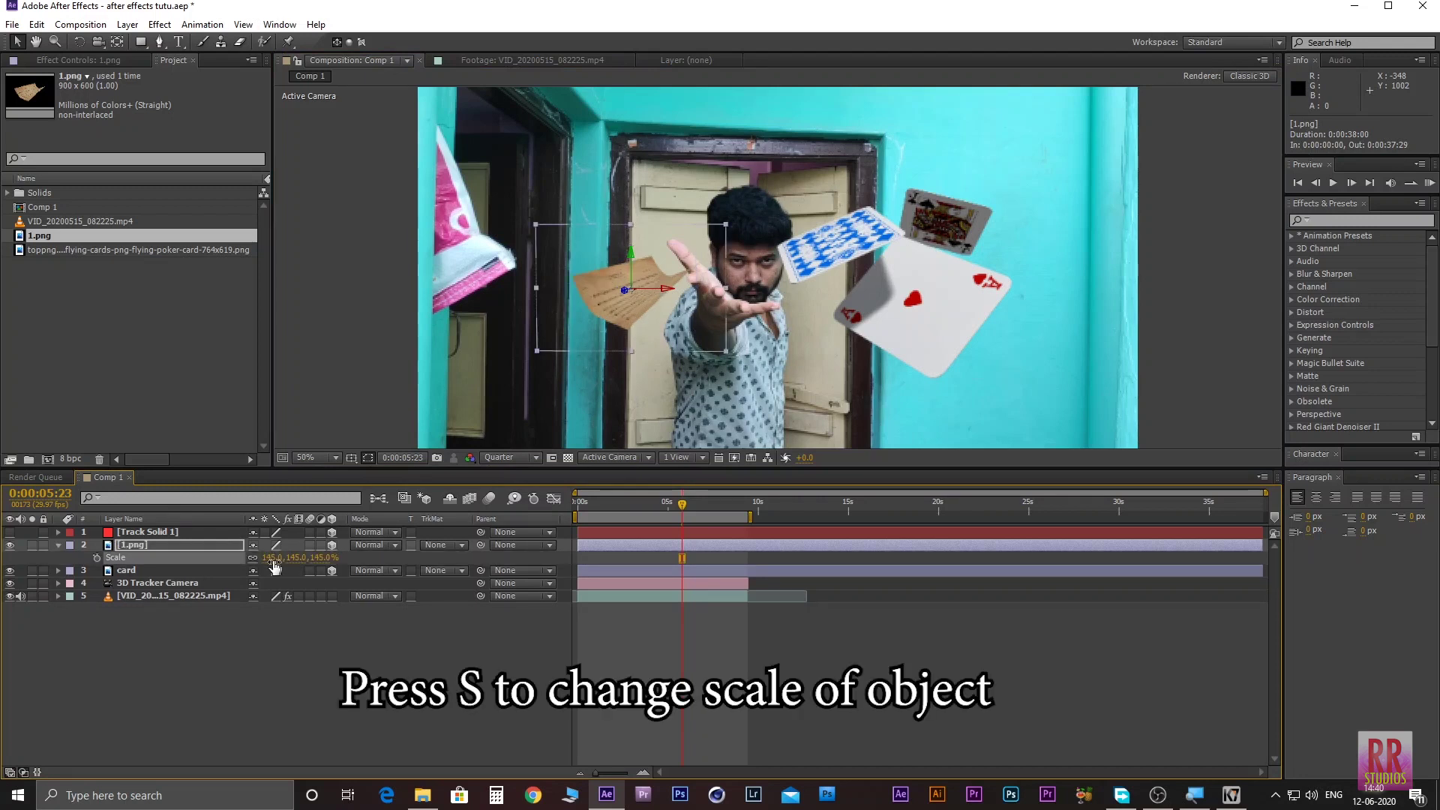
left_click(493, 620)
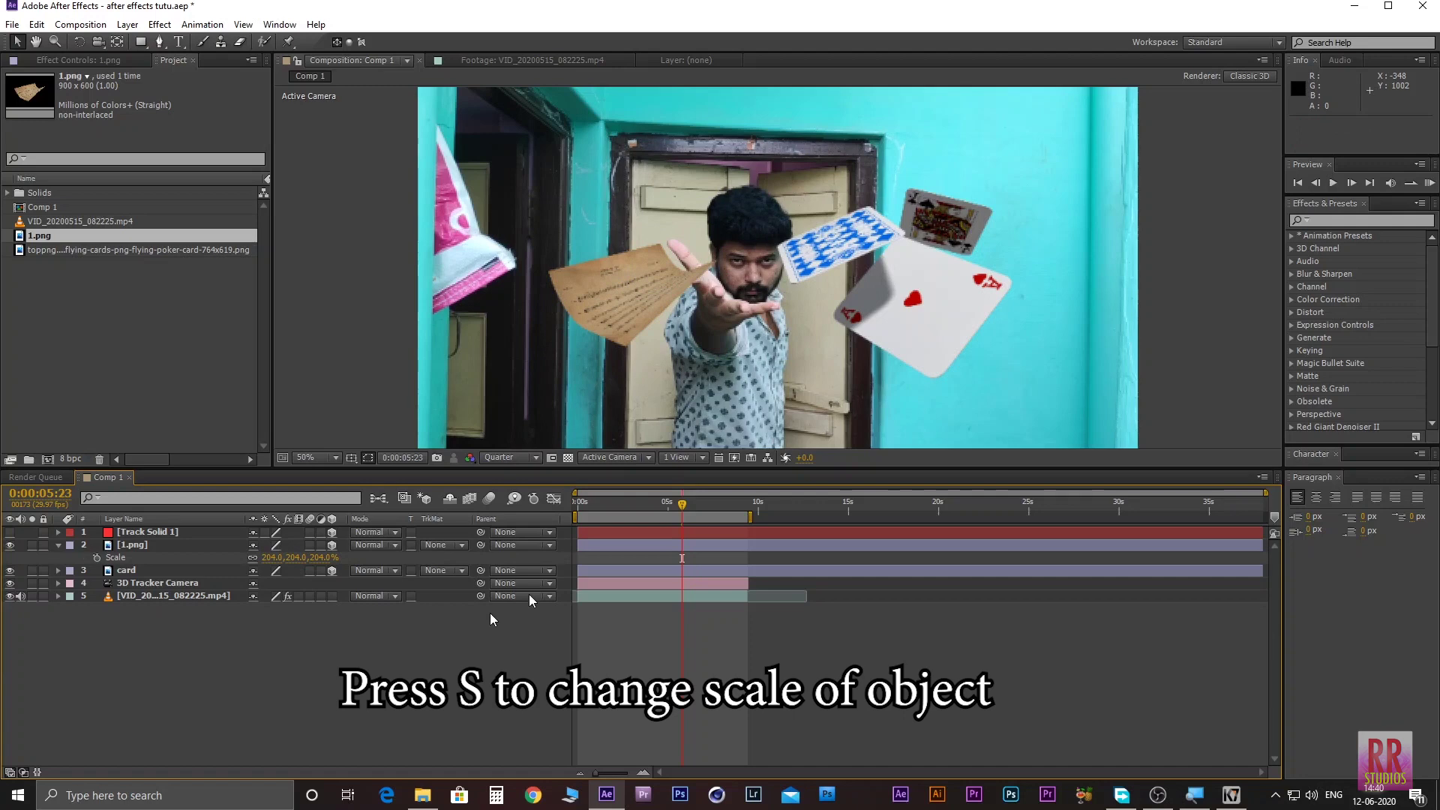
left_click_drag(591, 508, 641, 510)
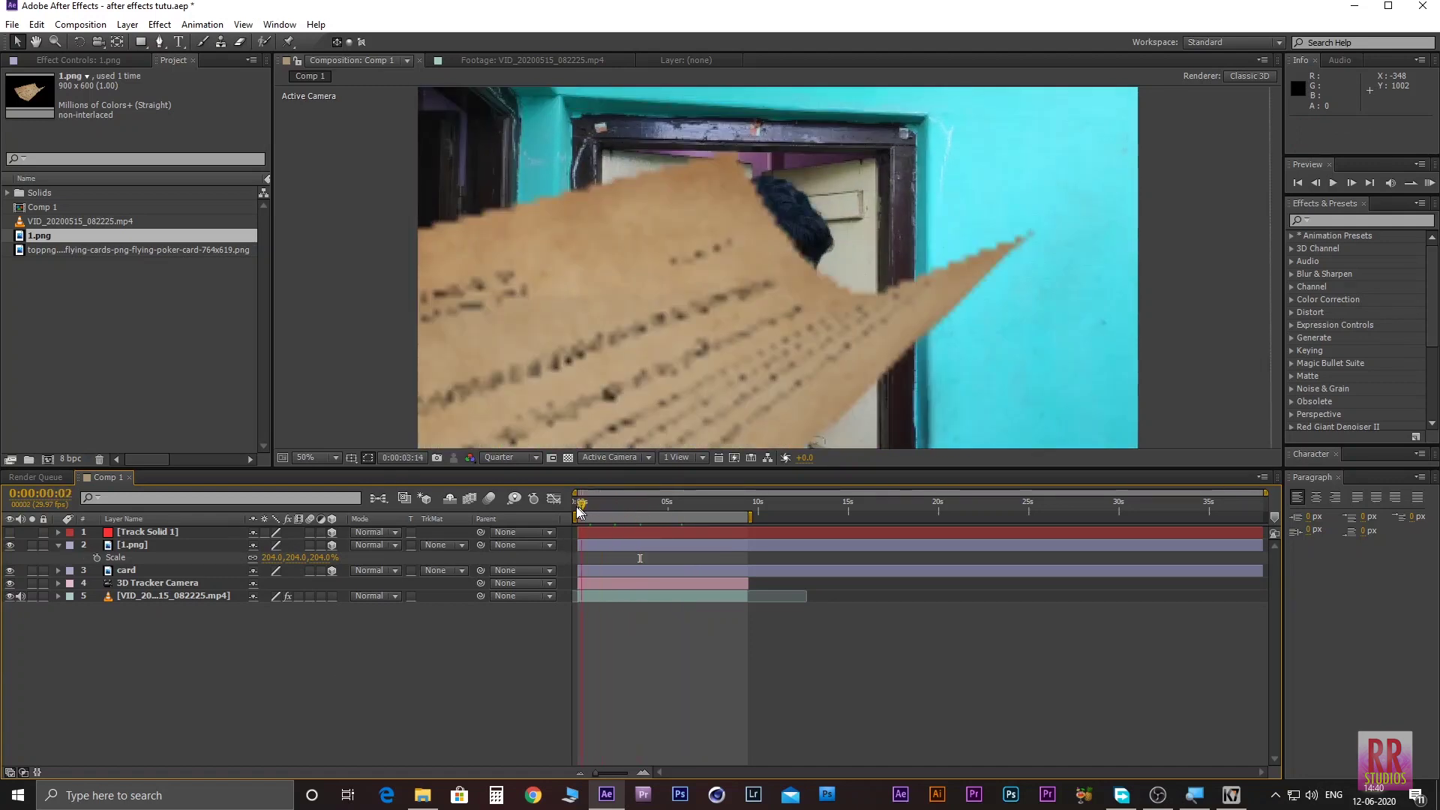
Step: Preview the composition and return to the first frame
key("space")
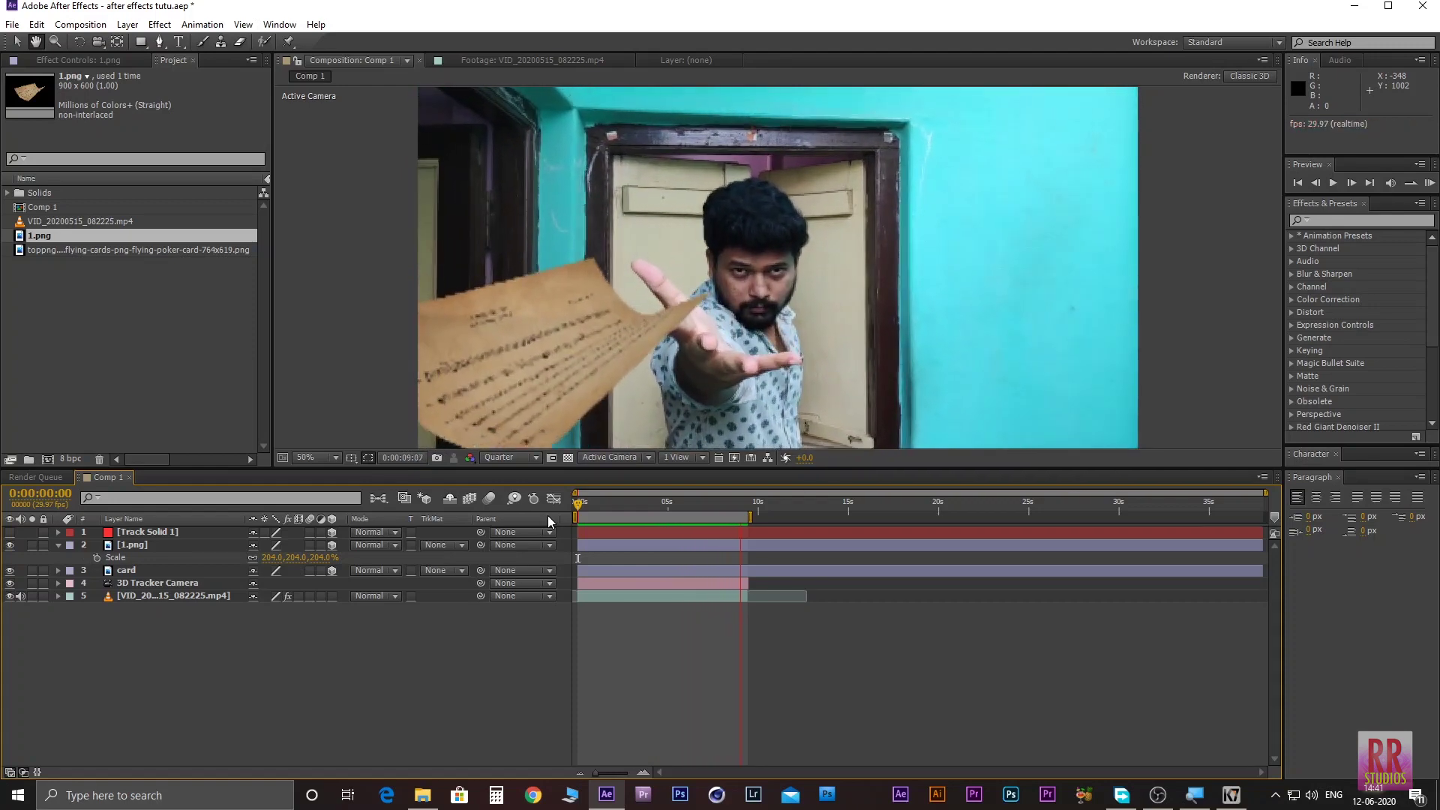
key("space")
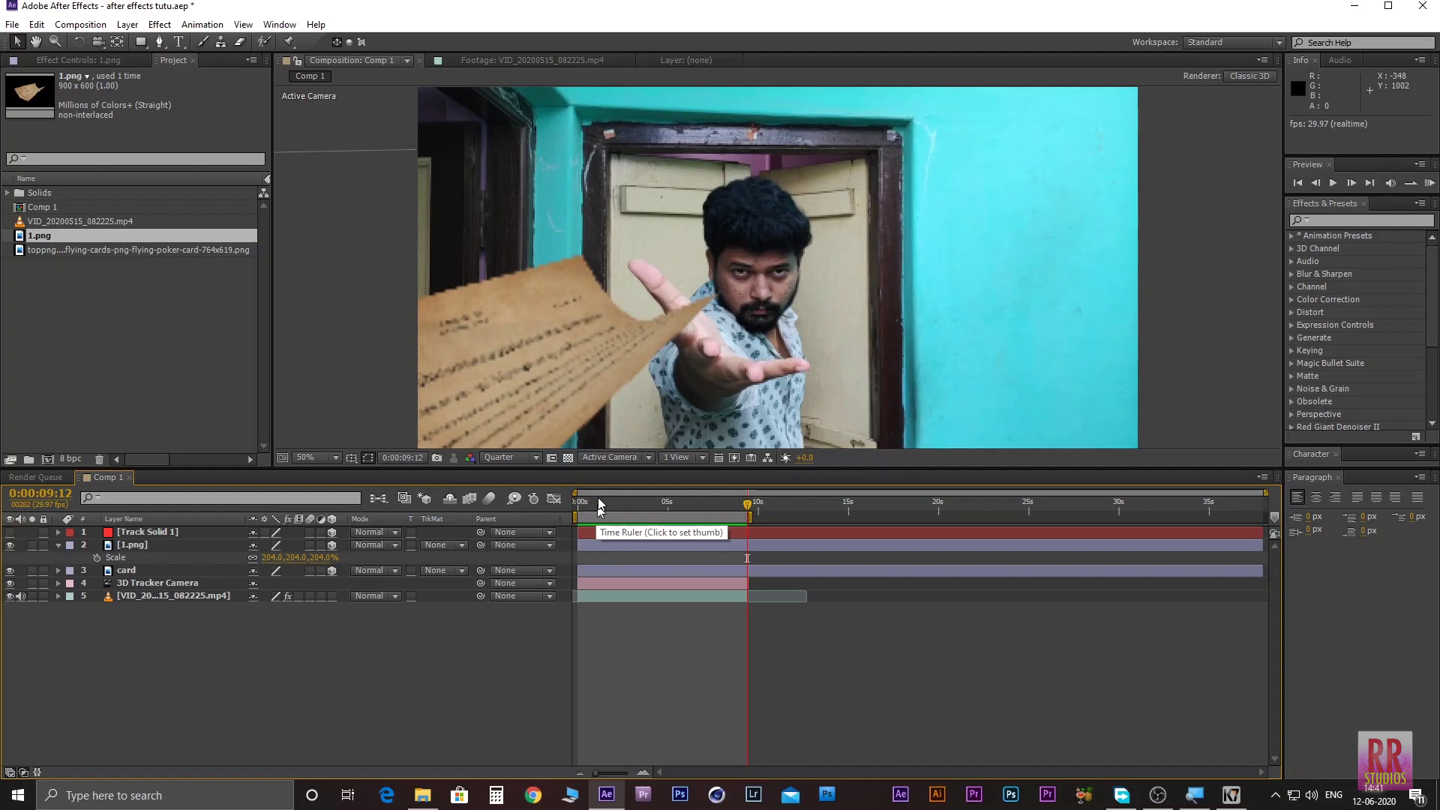
key("Home")
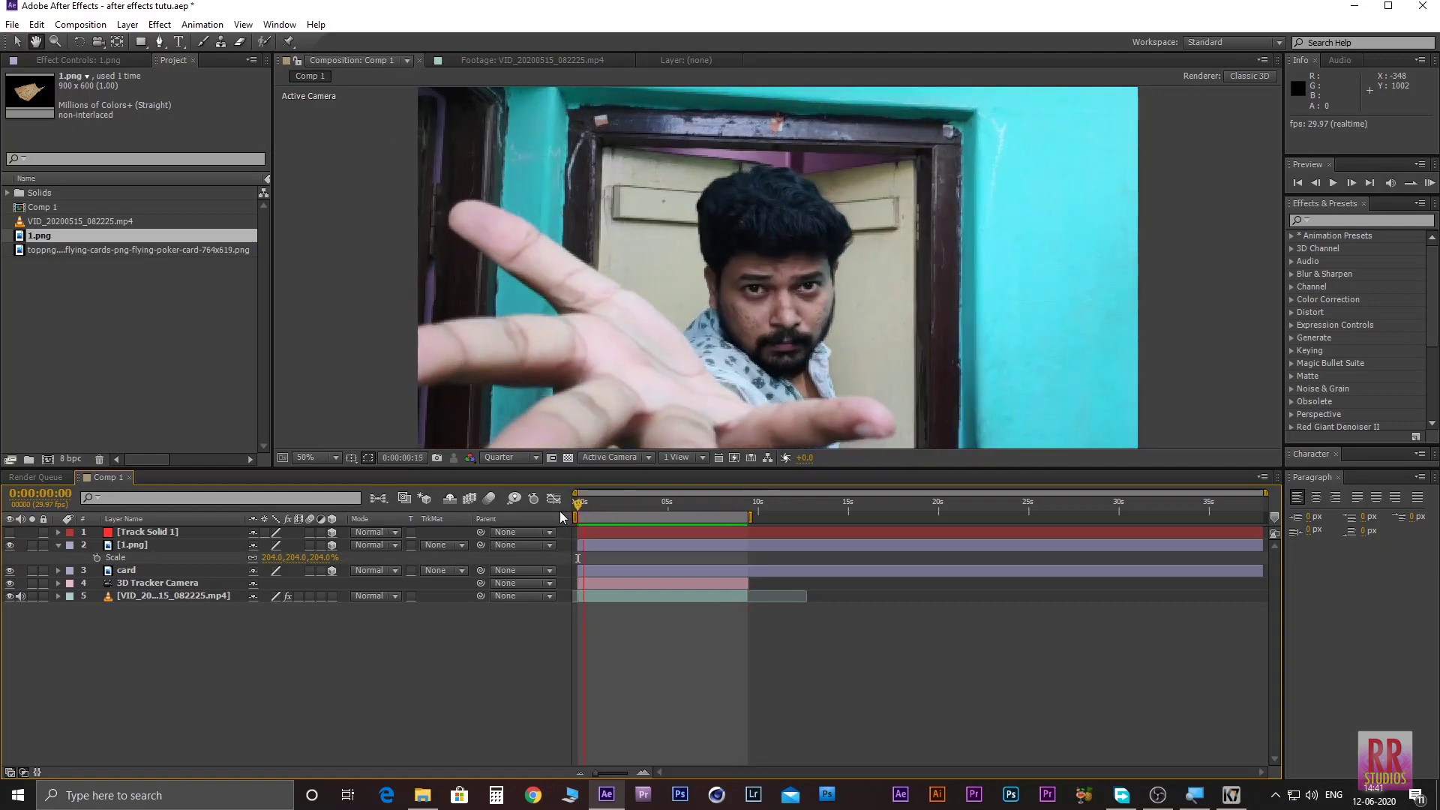
Step: Import cards_PNG8460.png from the freeze folder and add it to Comp 1 as a 3D layer
key("alt+Tab")
left_click(913, 450)
left_click_drag(726, 330, 84, 343)
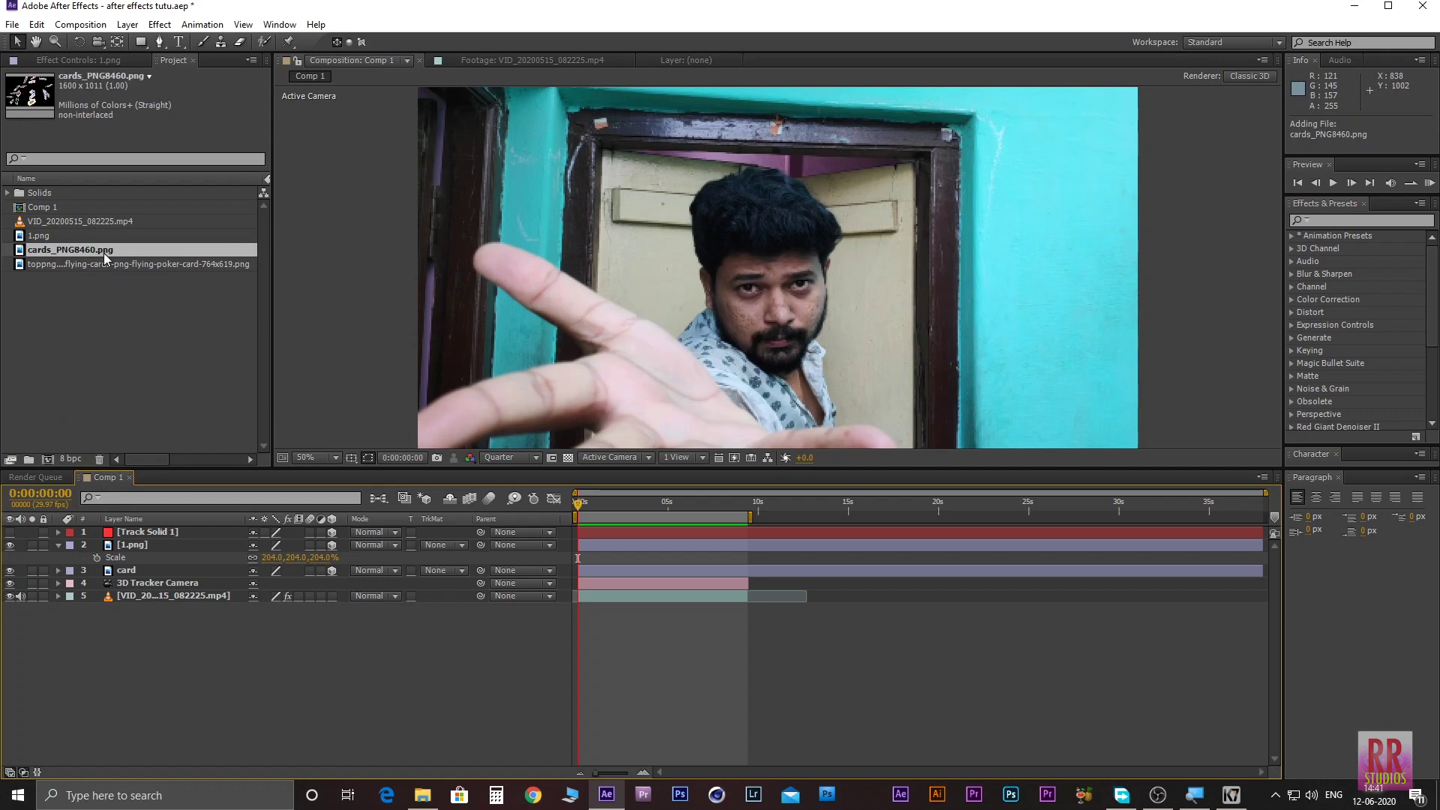
mouse_move(104, 254)
left_mouse_down()
mouse_move(149, 555)
mouse_move(258, 555)
left_mouse_up()
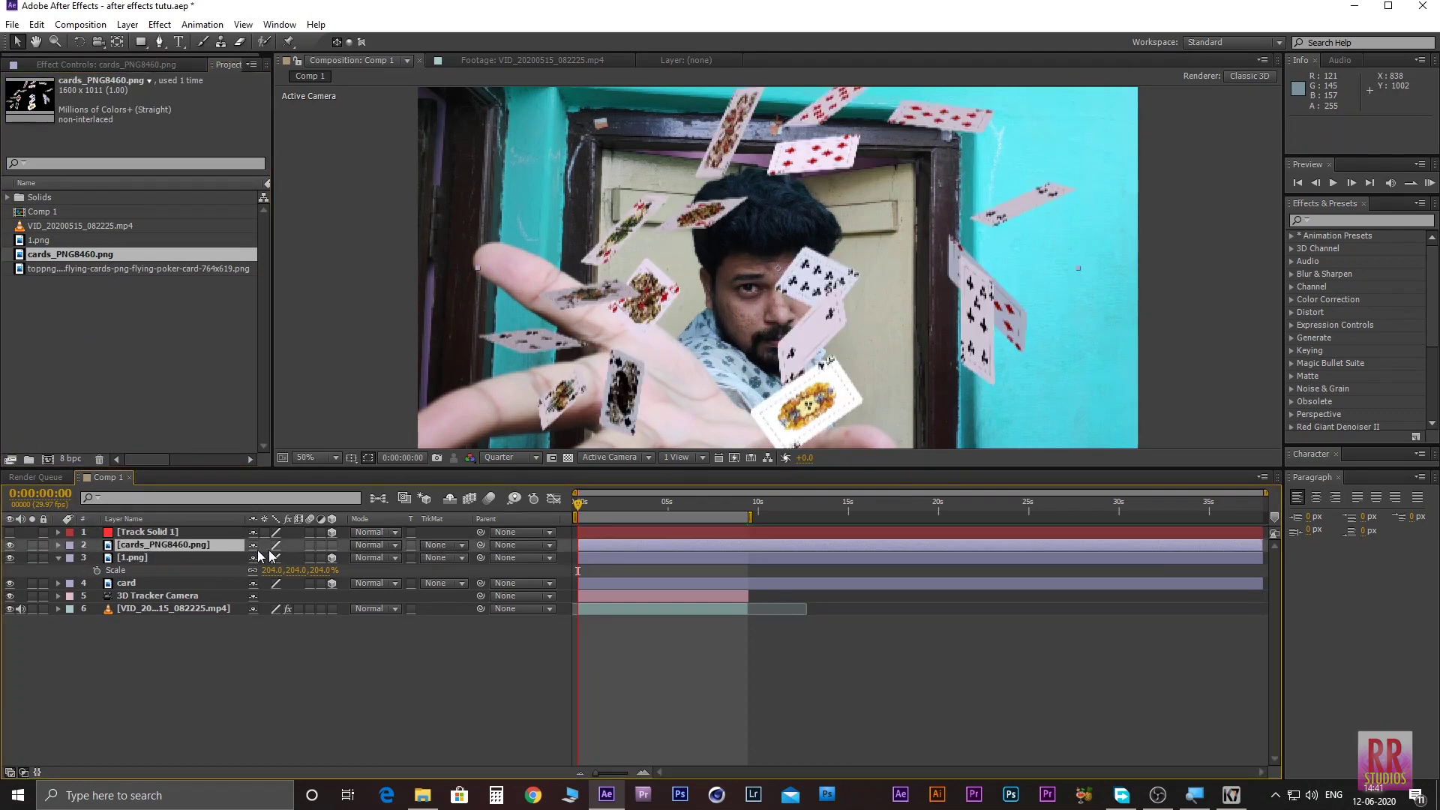
left_click(331, 546)
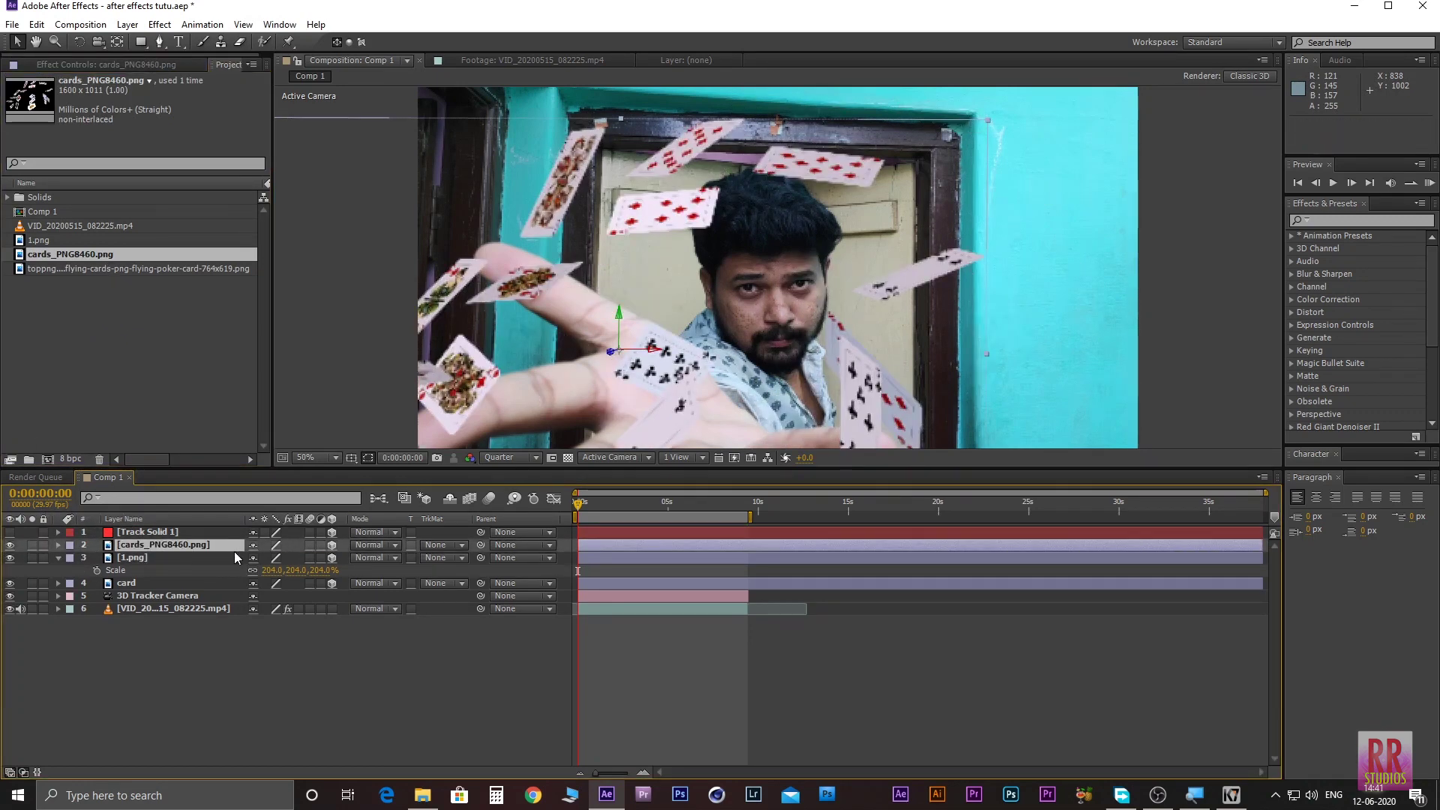
Step: At 0:00:05:08, scale the cards layer to 340%, move it up and right, and preview
left_click_drag(648, 506, 673, 505)
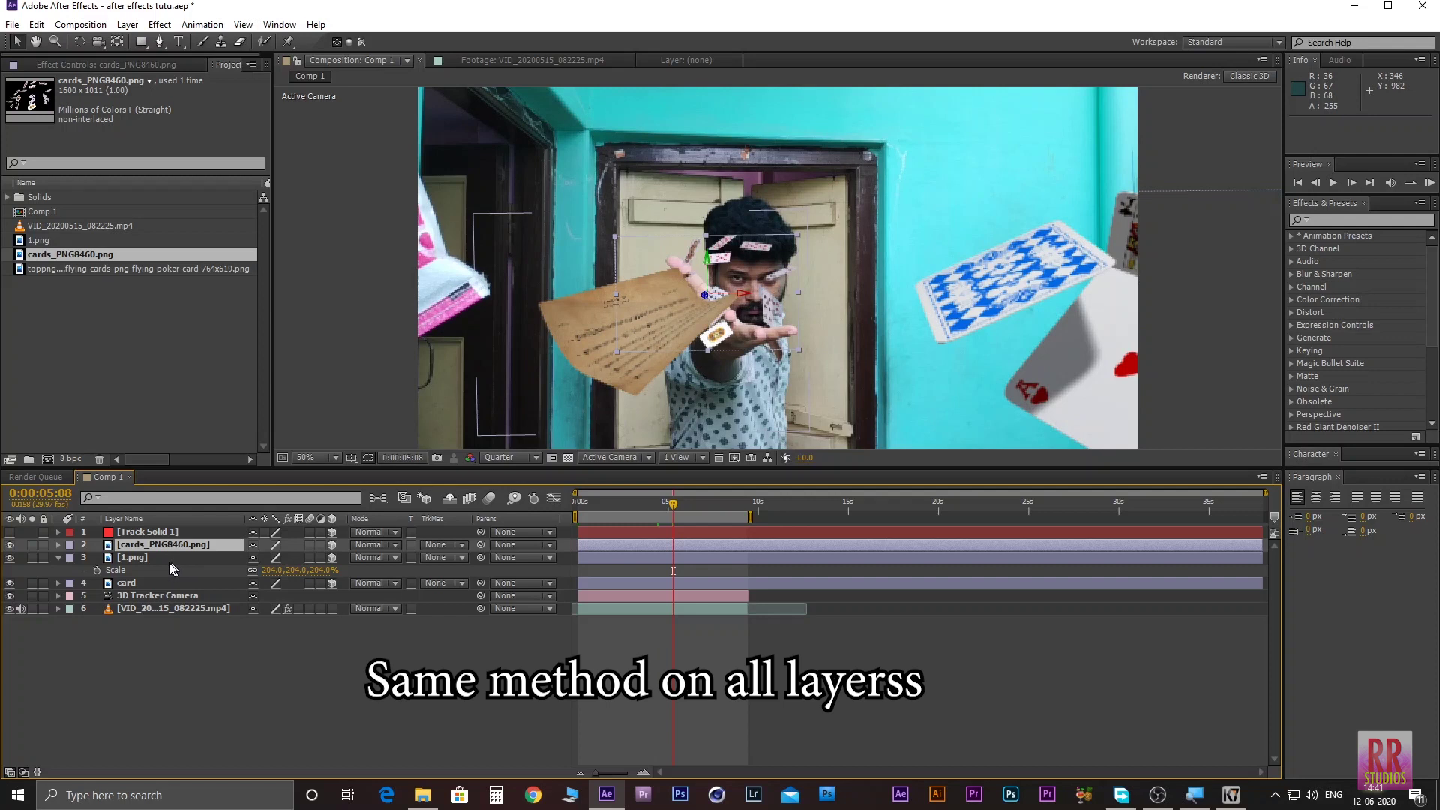
key("s")
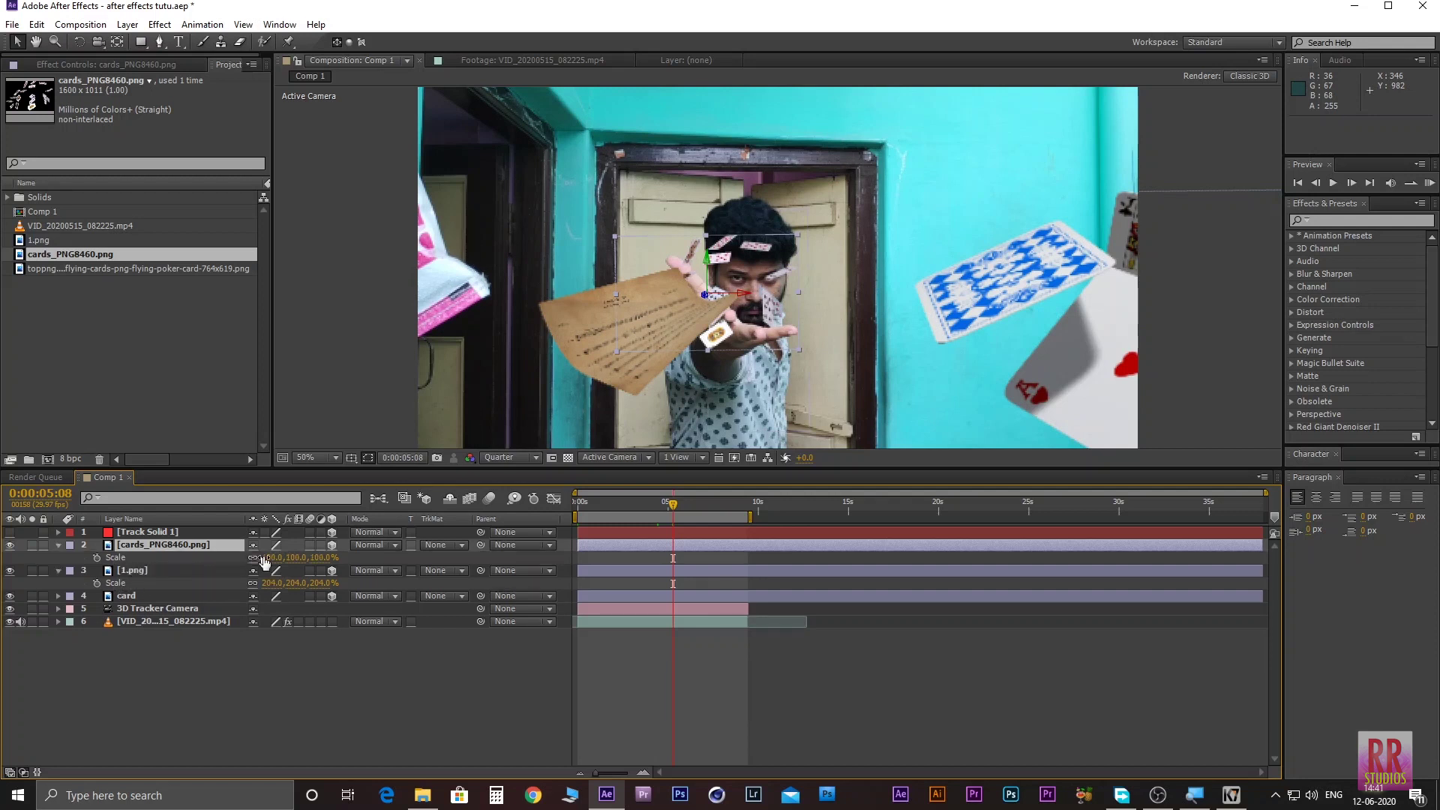
left_click_drag(271, 557, 460, 570)
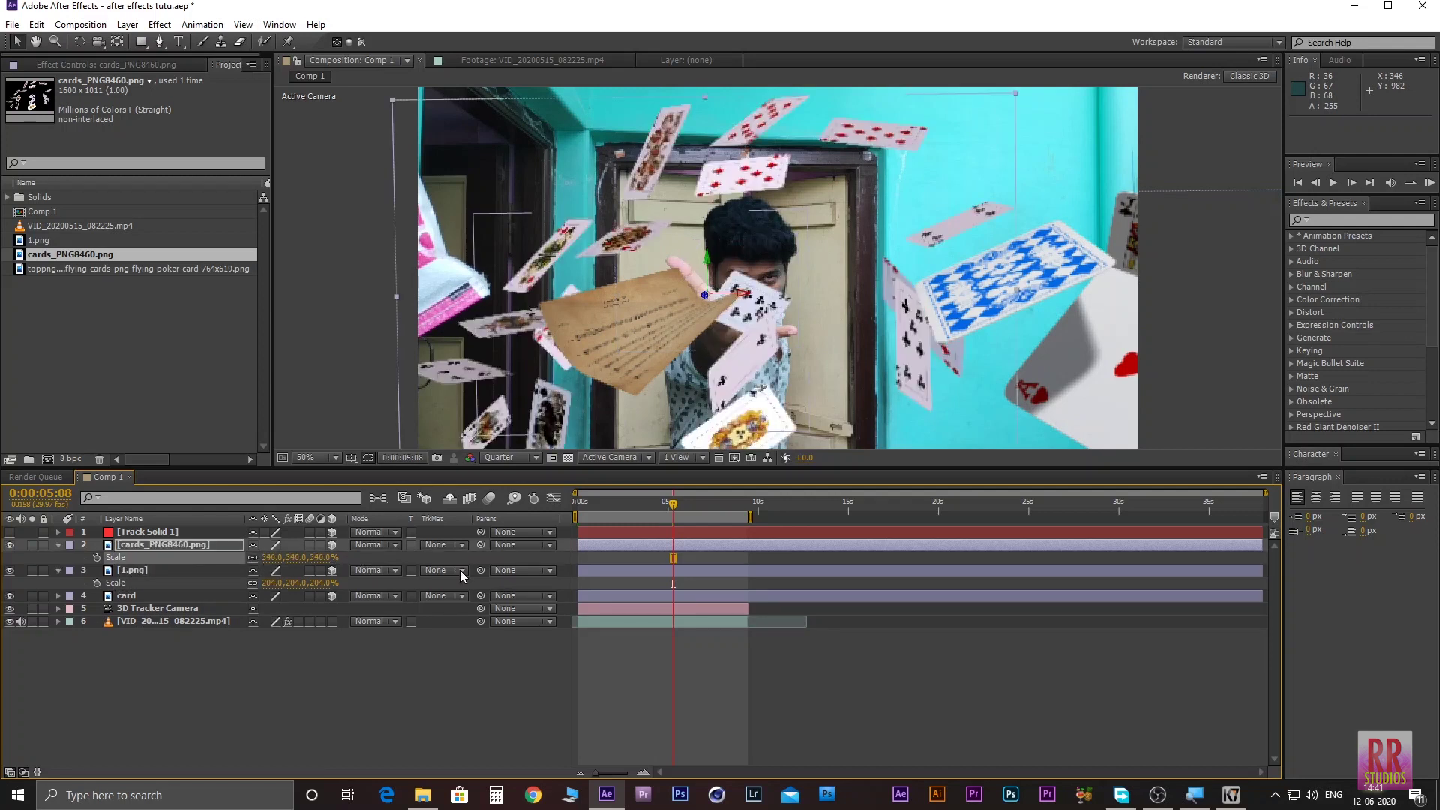
mouse_move(768, 351)
left_mouse_down()
mouse_move(1002, 223)
mouse_move(1063, 236)
left_mouse_up()
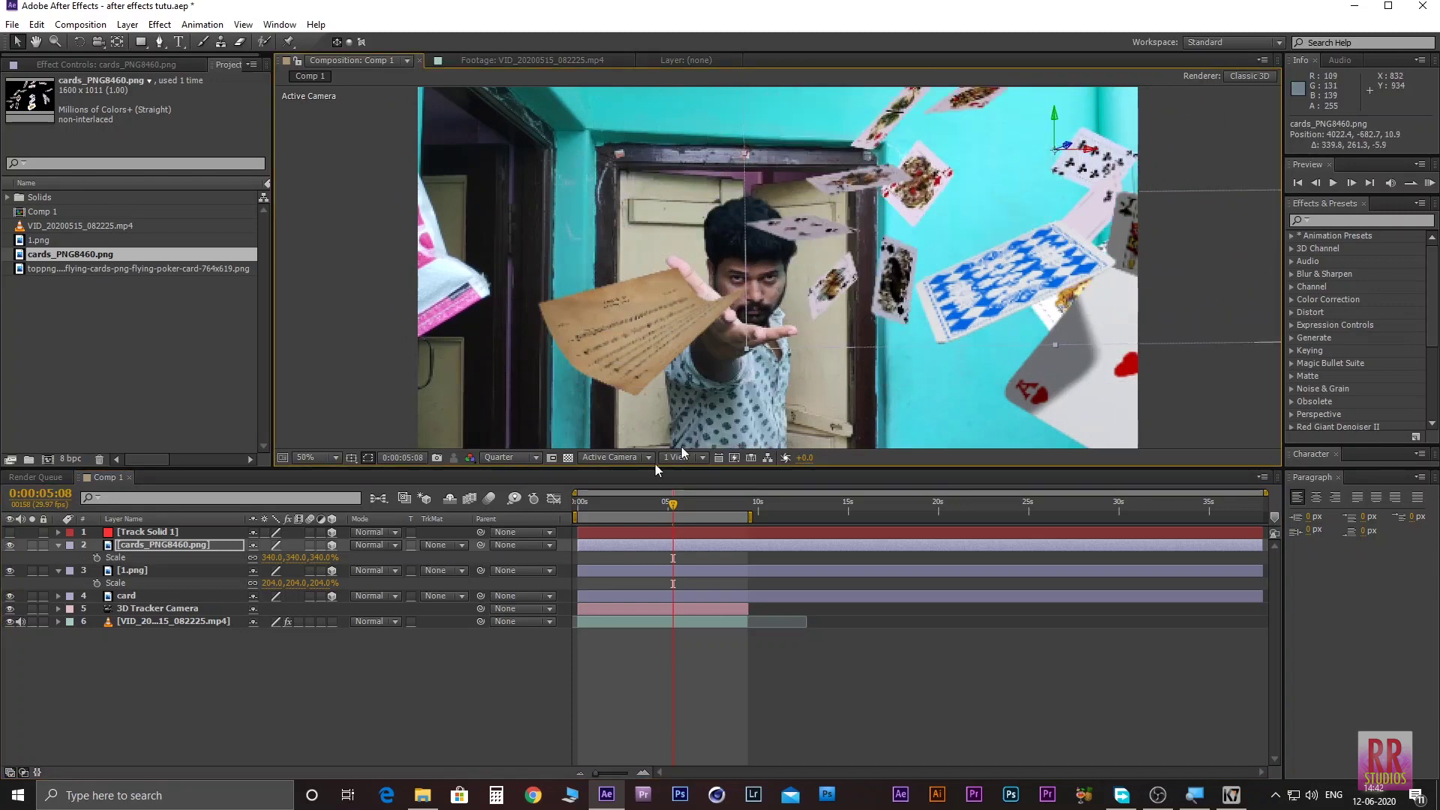
key("space")
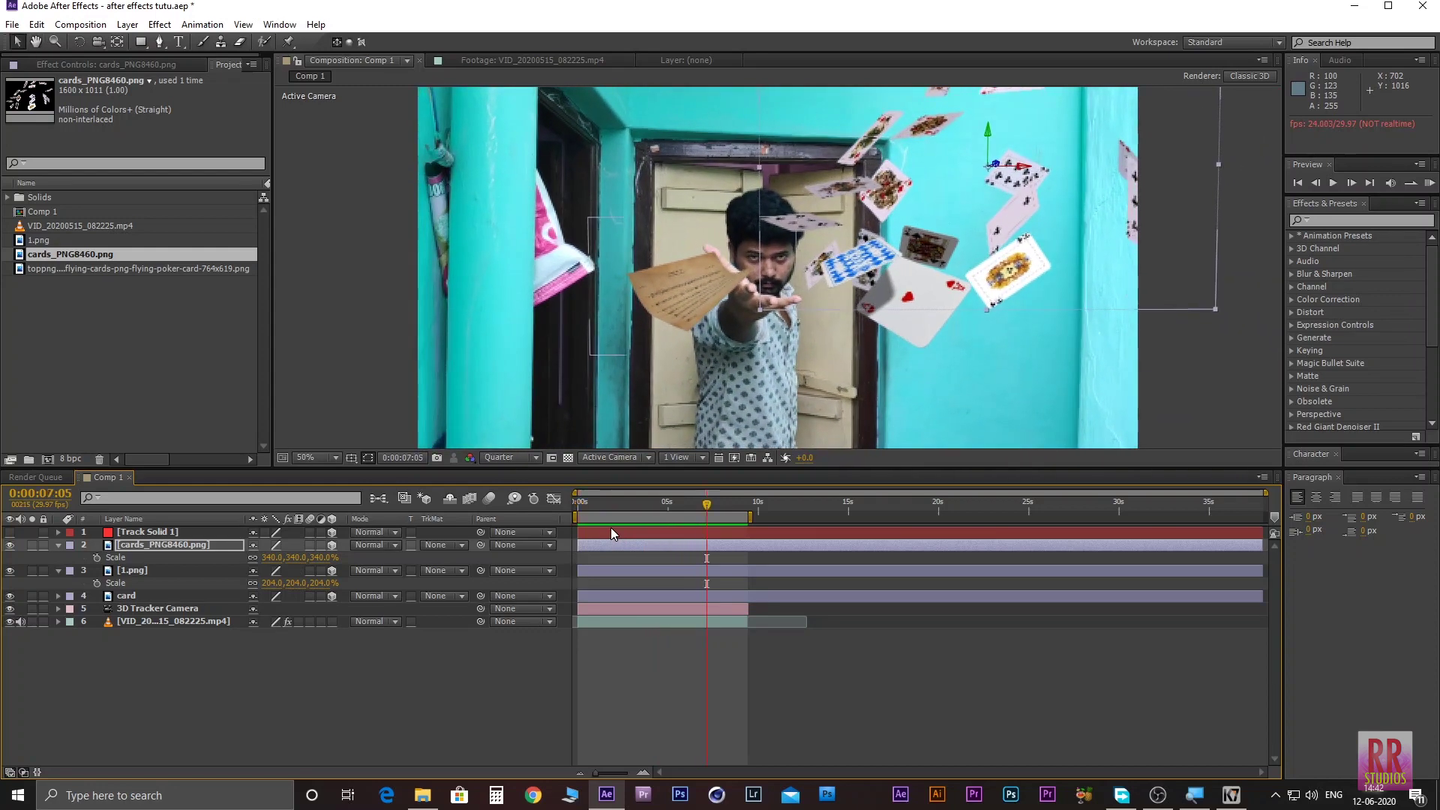
Step: Shift the cards further up-right, enlarge them to 424%, and preview from around 1:25
left_click(132, 546)
mouse_move(946, 173)
left_mouse_down()
mouse_move(984, 198)
mouse_move(1020, 163)
mouse_move(1015, 177)
left_mouse_up()
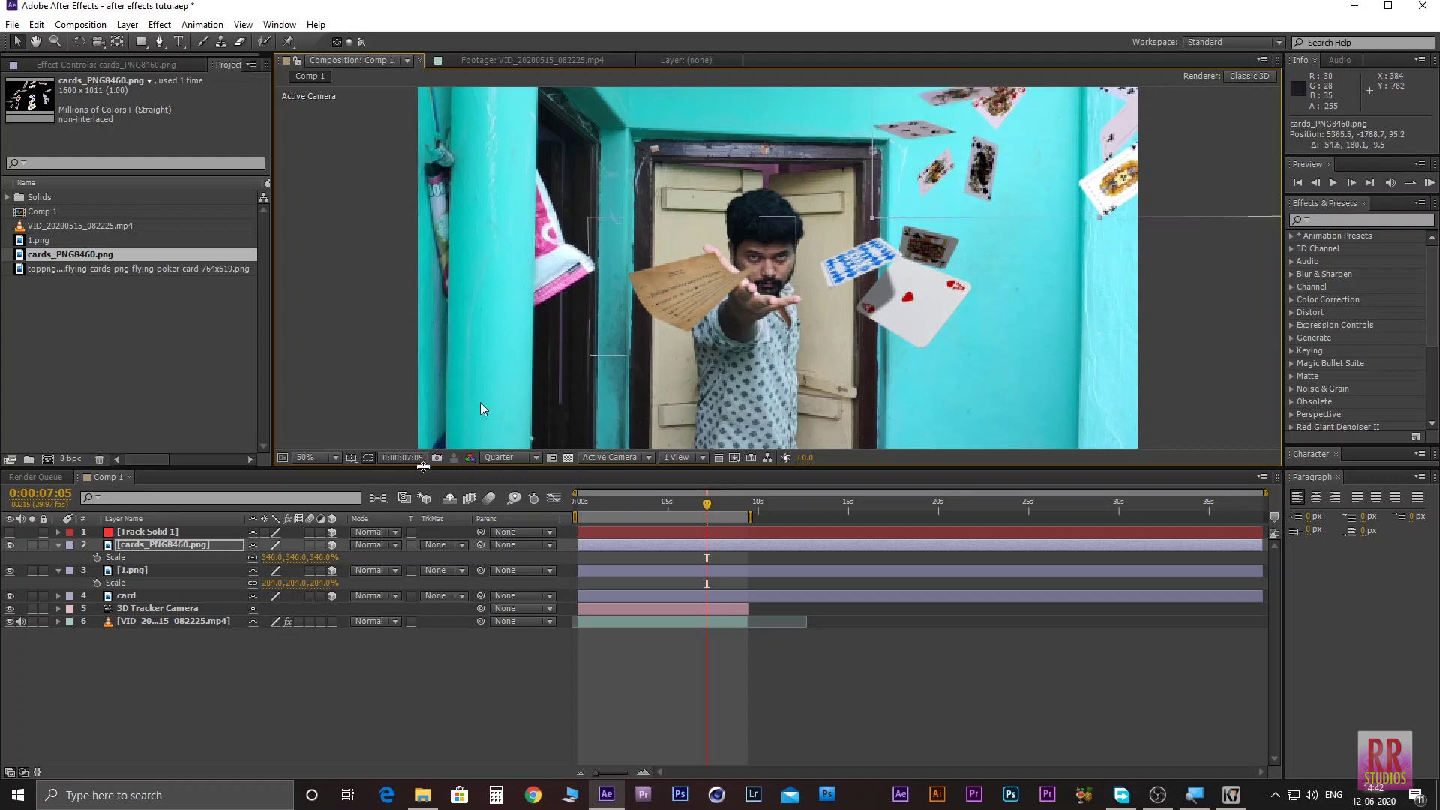
mouse_move(268, 557)
left_mouse_down()
mouse_move(1020, 293)
mouse_move(1055, 207)
left_mouse_up()
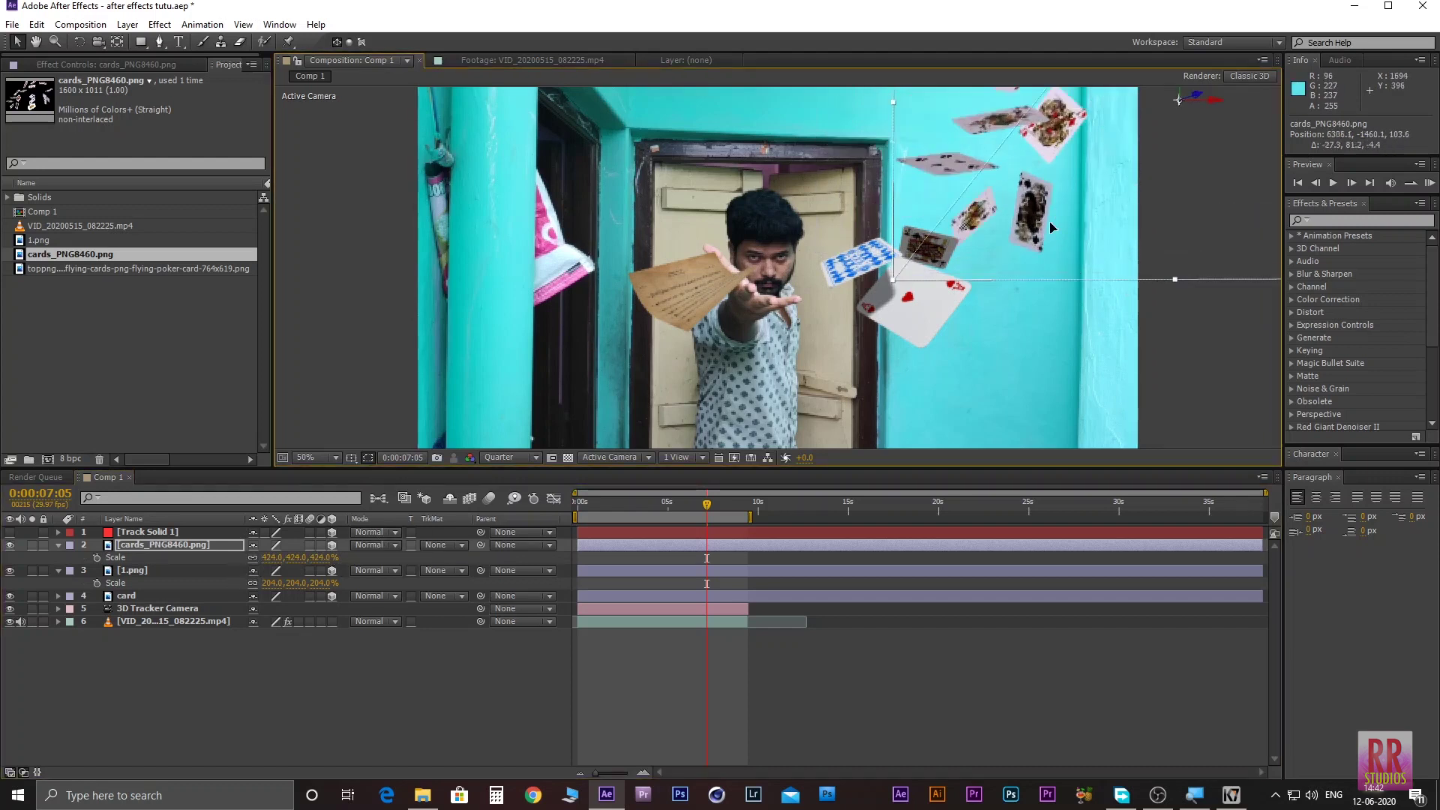
left_click(612, 512)
key("space")
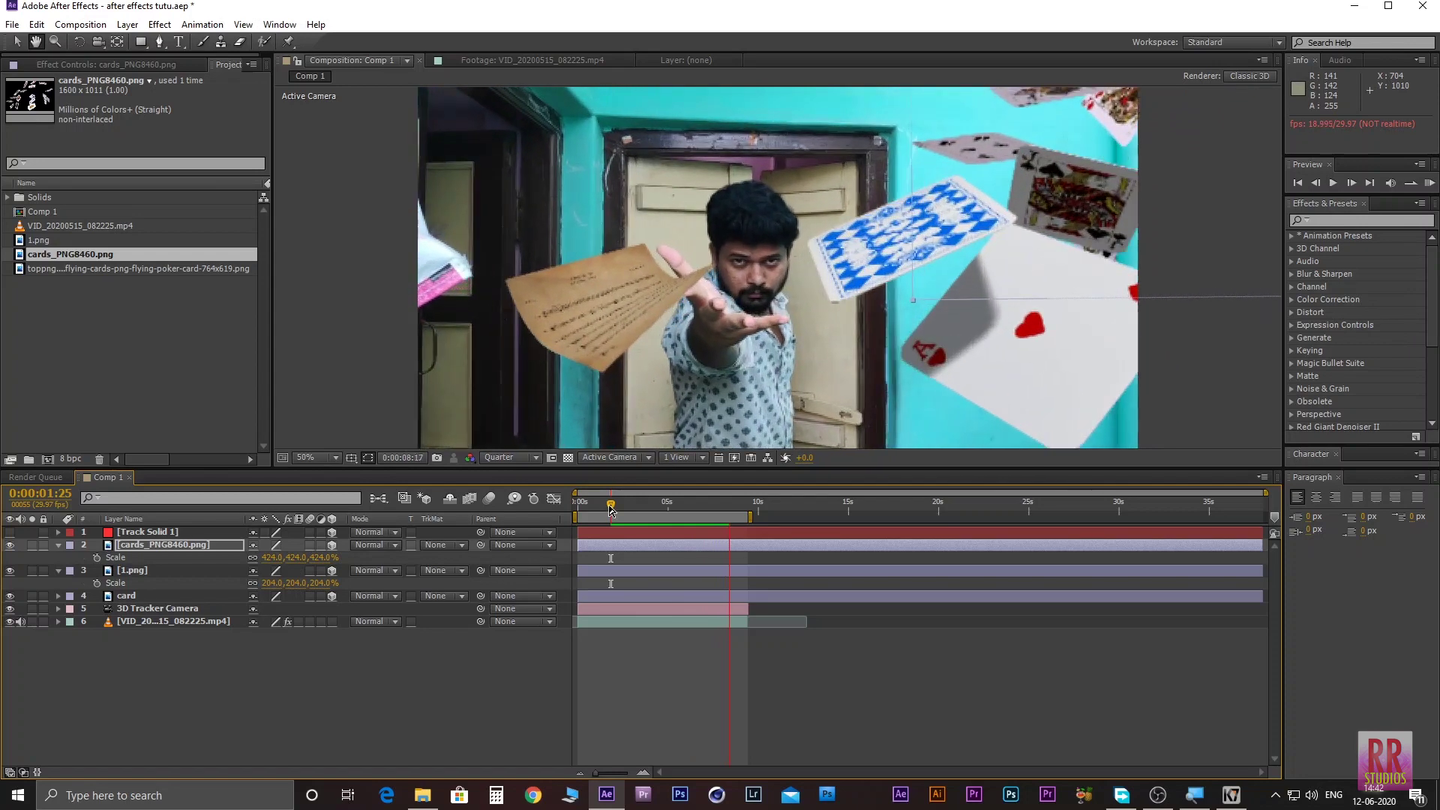
left_click(611, 509)
left_click_drag(609, 505, 600, 507)
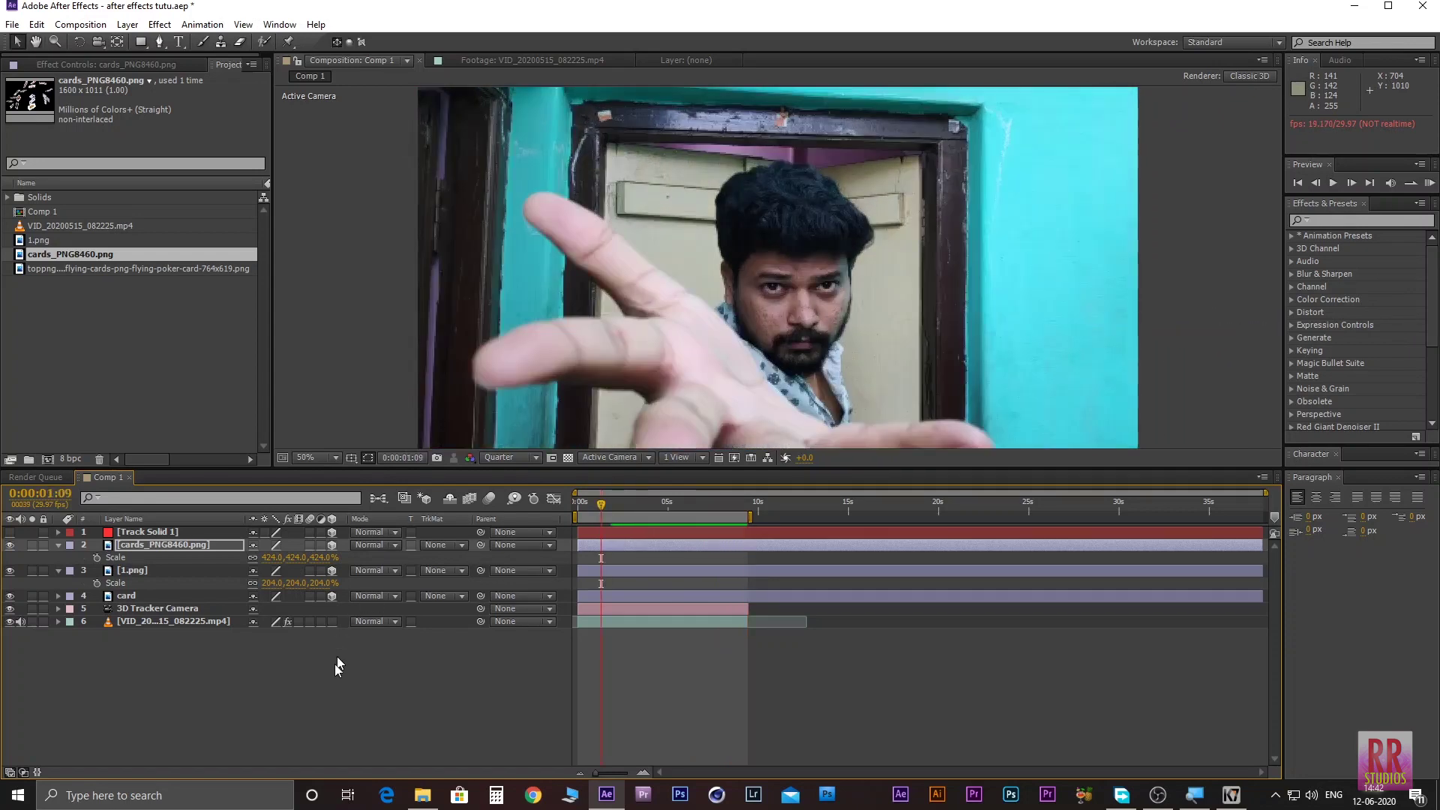
left_click(339, 652)
left_click(171, 377)
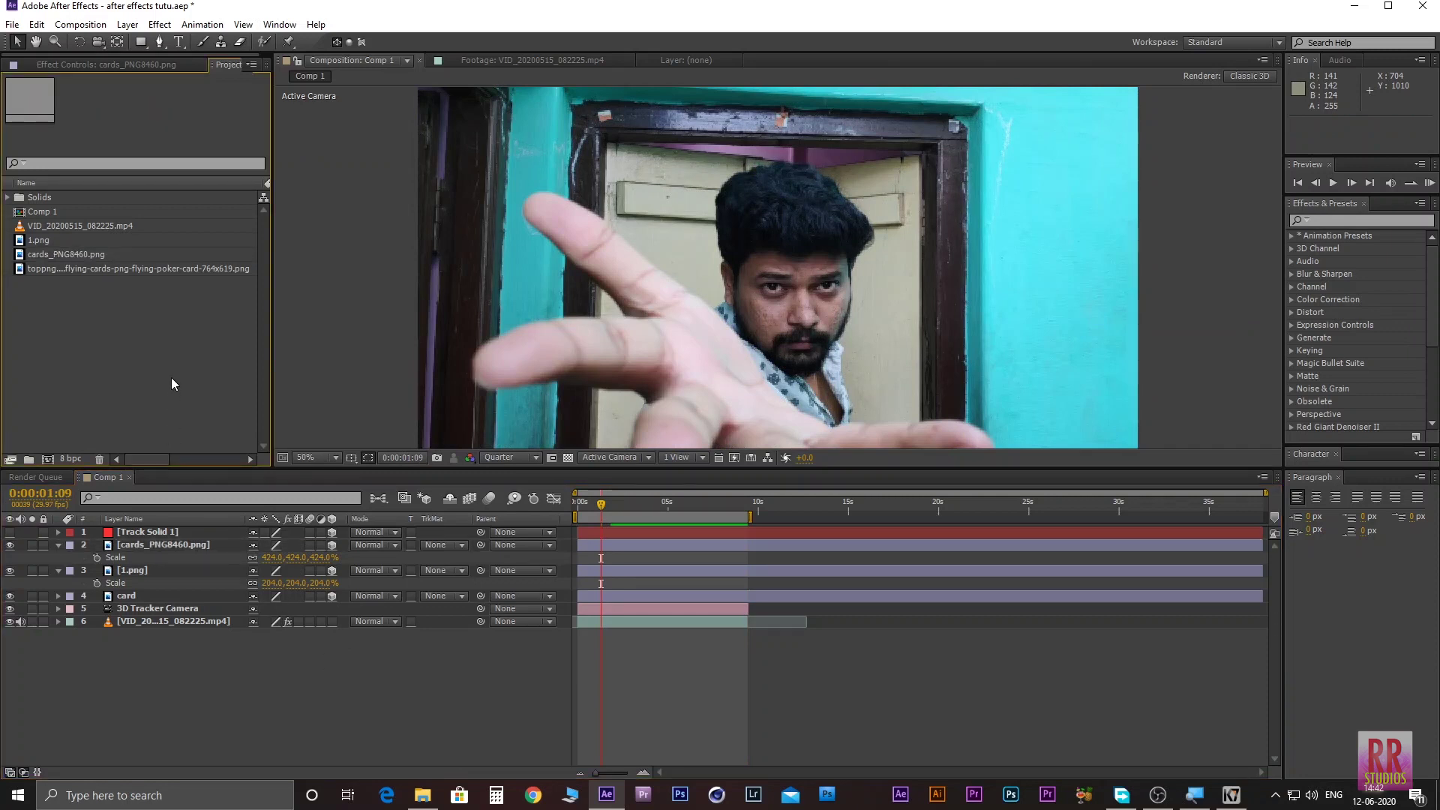
Step: Save the project and import Flame Torchlight - Stock Footage.mp4 from the freeze folder
key("ctrl+s")
left_click(423, 794)
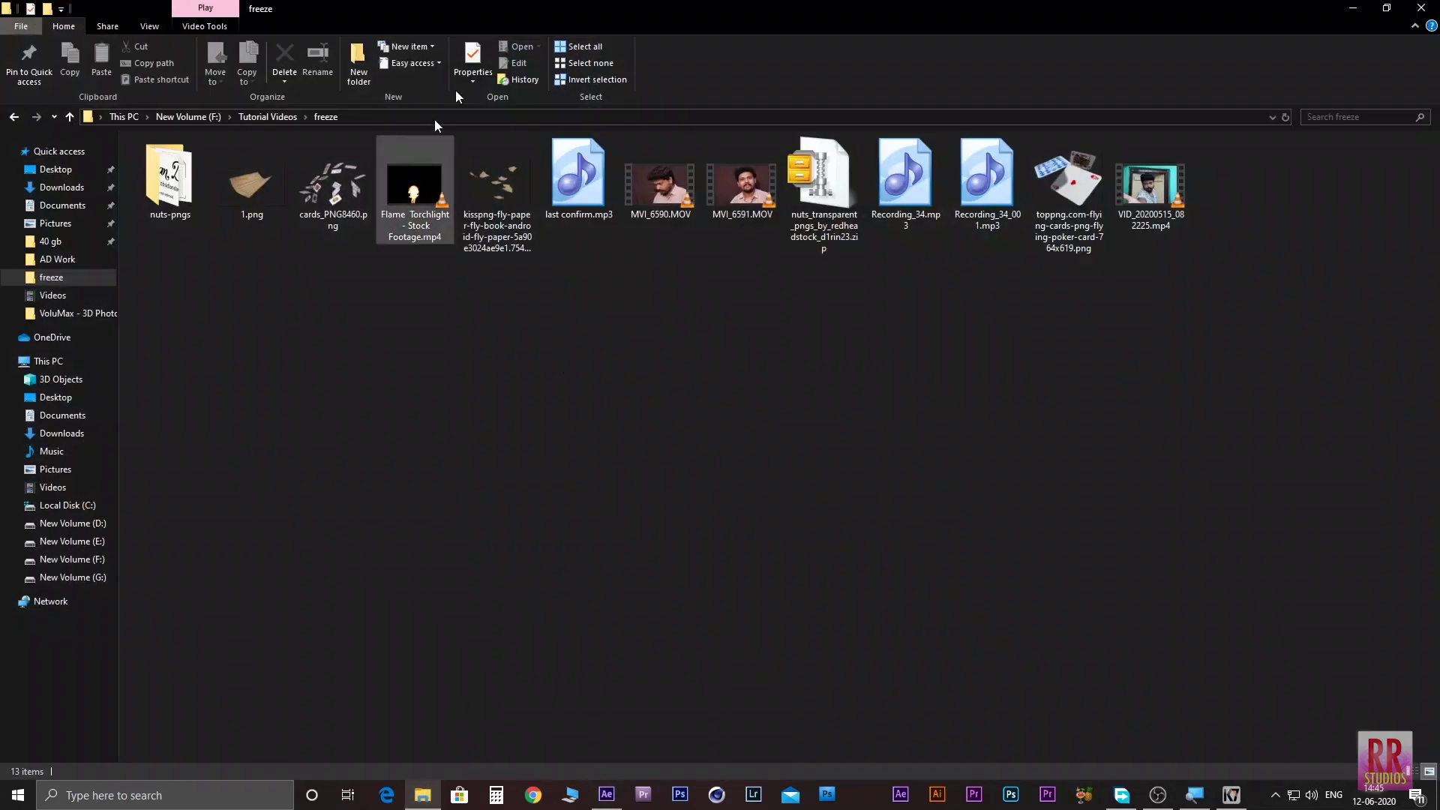
left_click_drag(516, 12, 899, 179)
left_click_drag(774, 366, 196, 393)
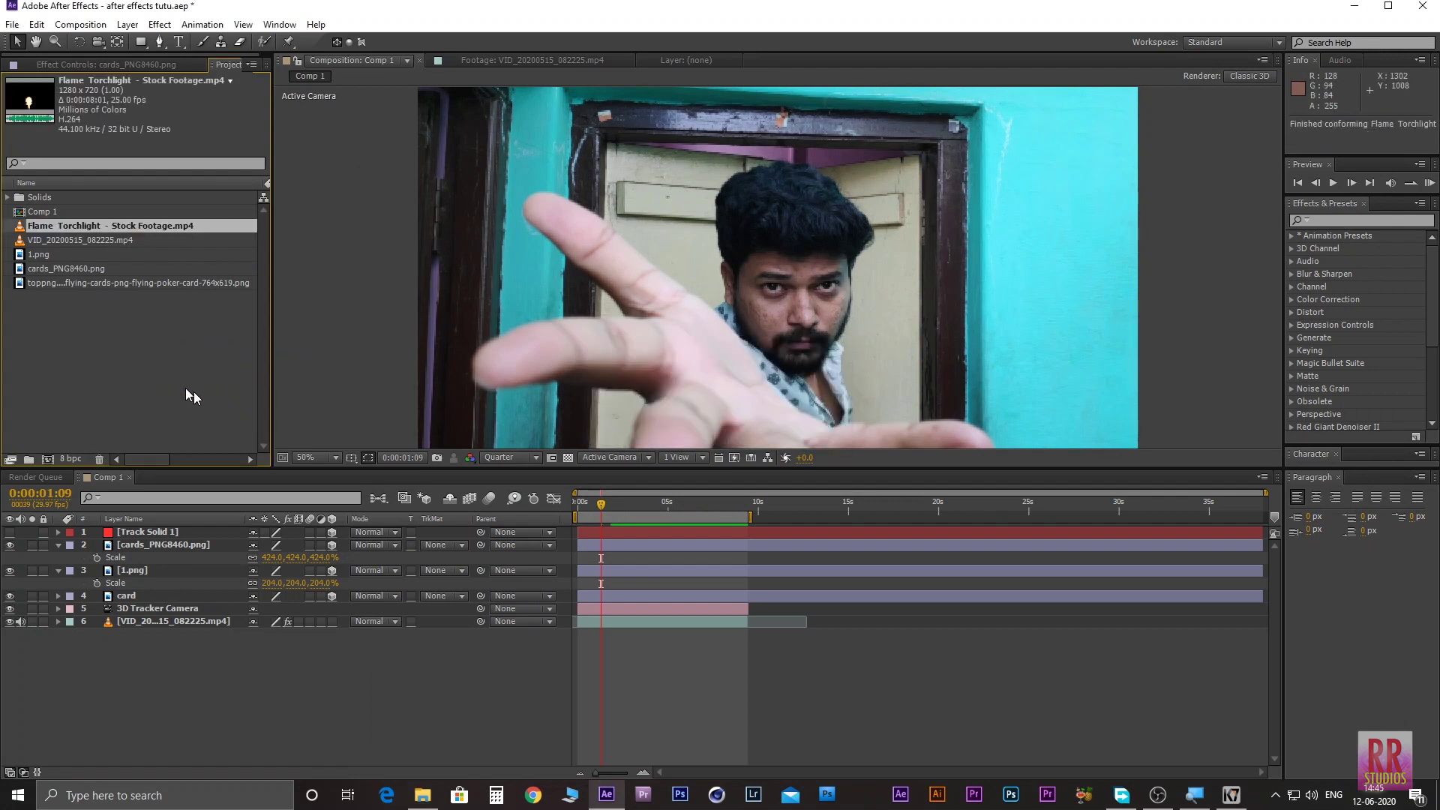
Step: Place the Flame Torchlight footage below Track Solid 1 and set its blend mode to Screen
left_click_drag(129, 231, 178, 539)
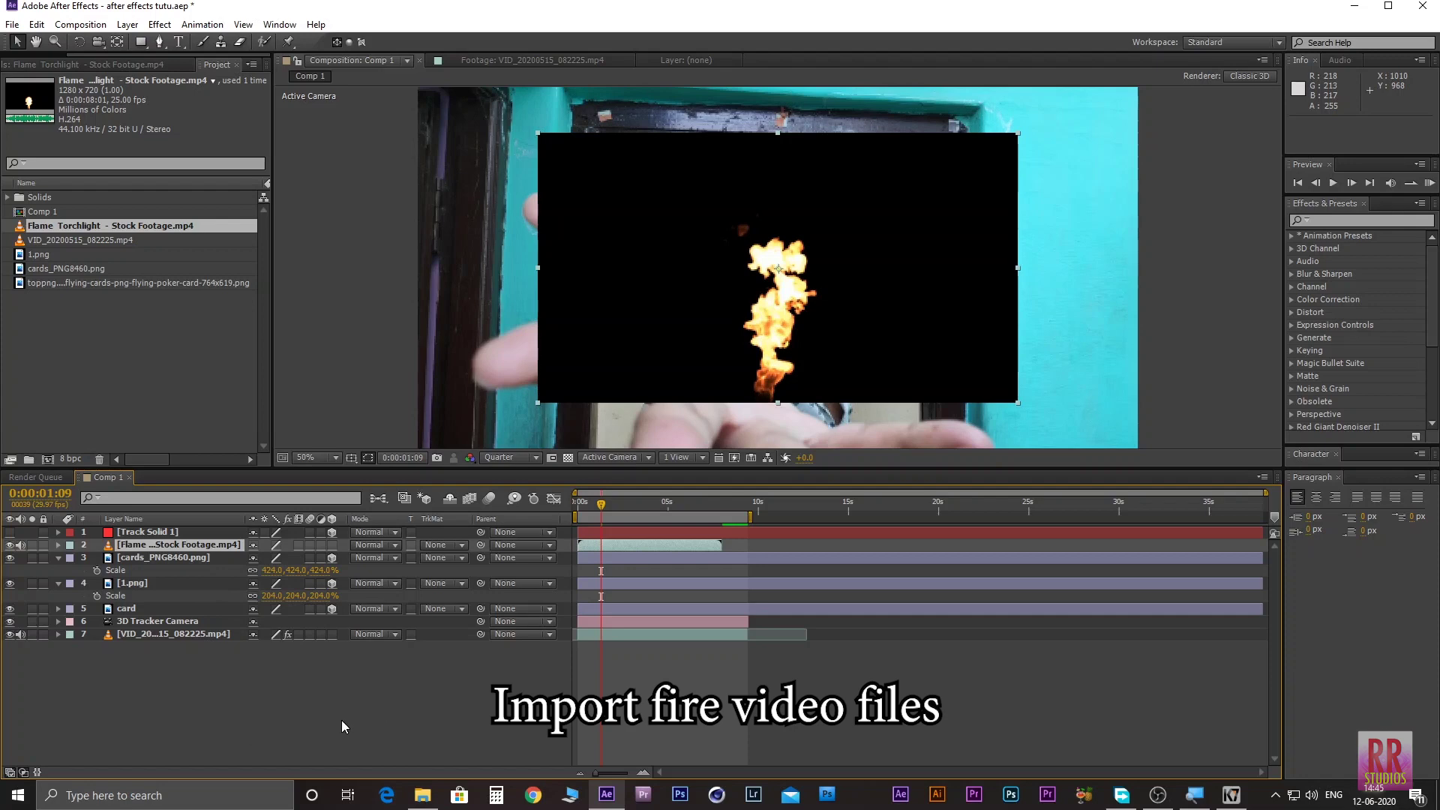
left_click(36, 773)
left_click(36, 773)
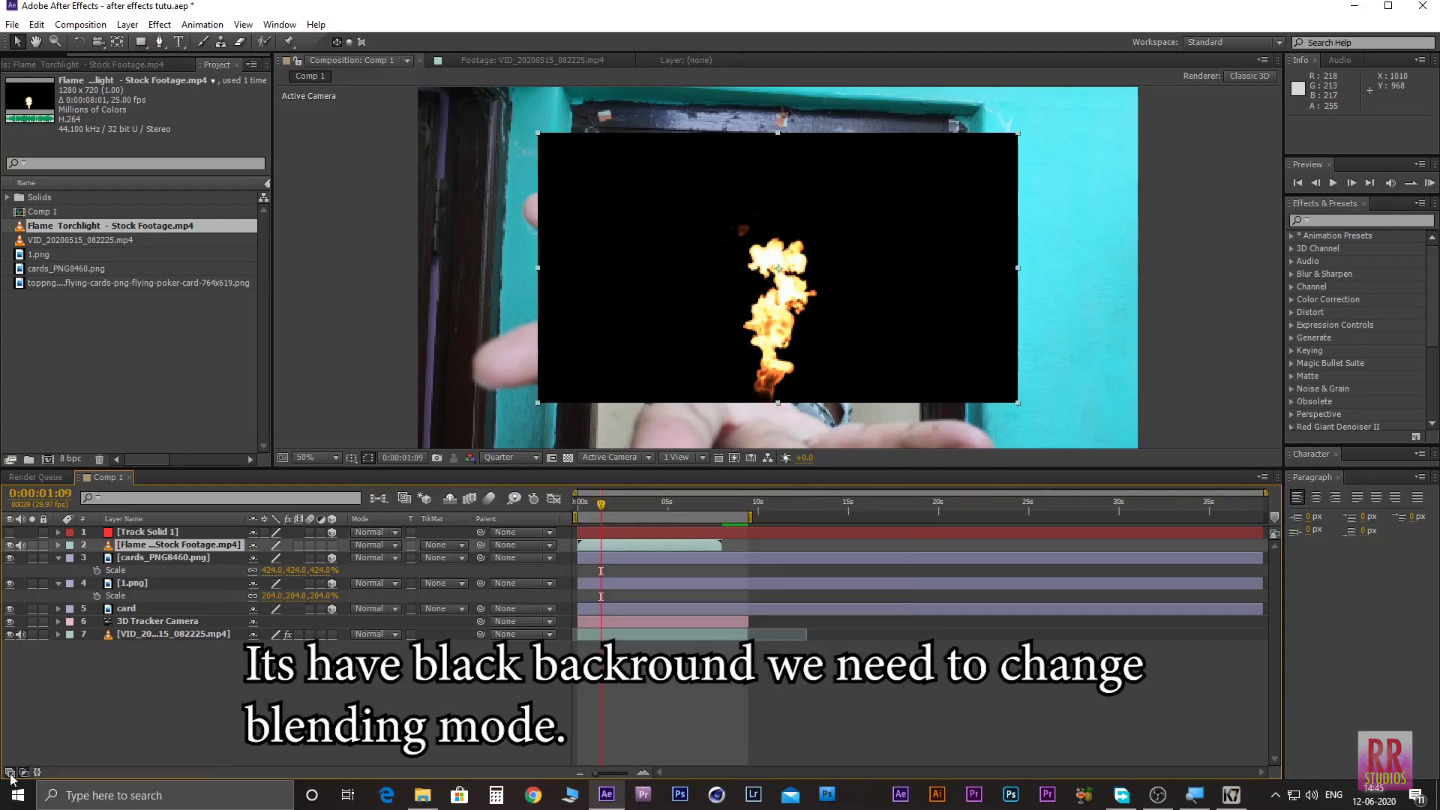
left_click(11, 773)
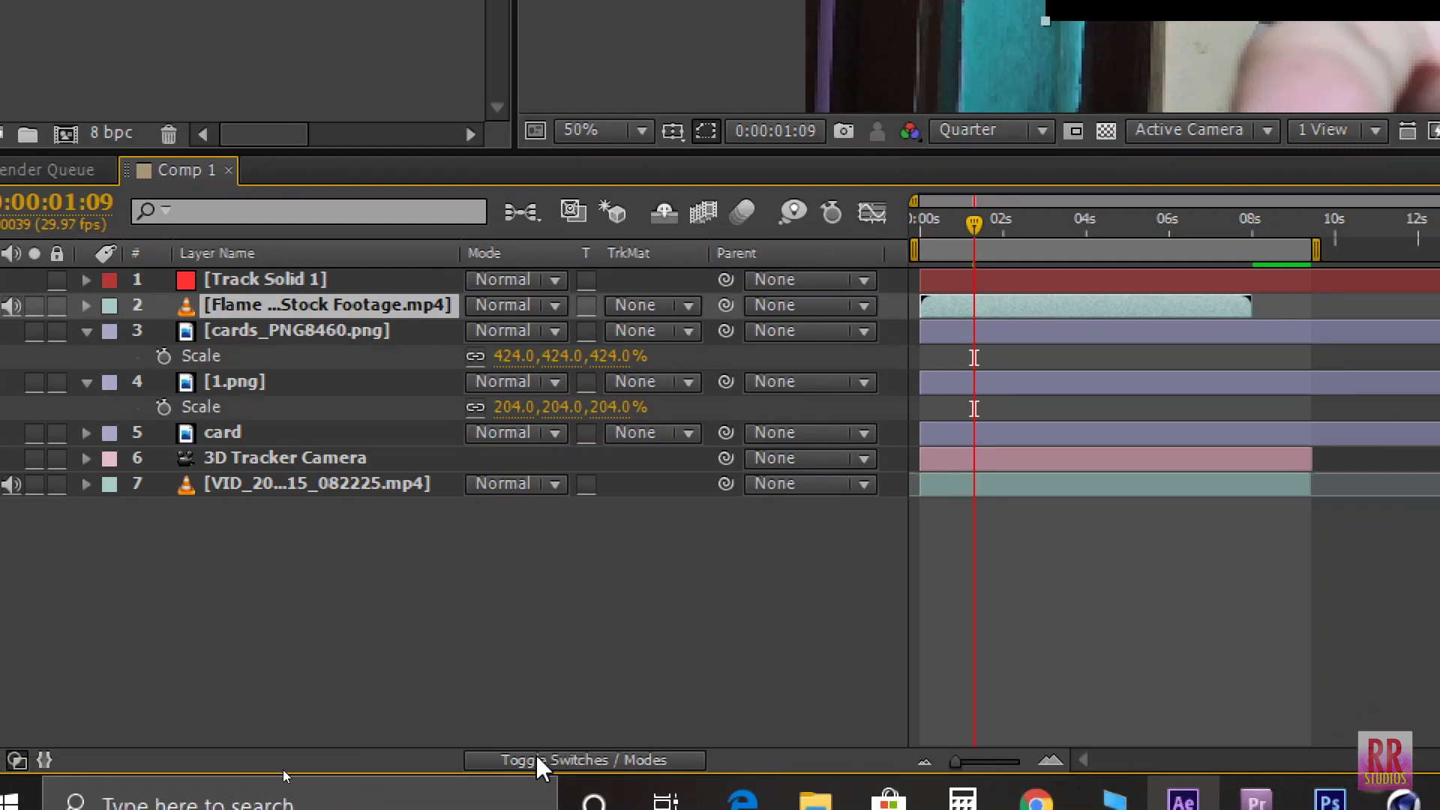
left_click(592, 759)
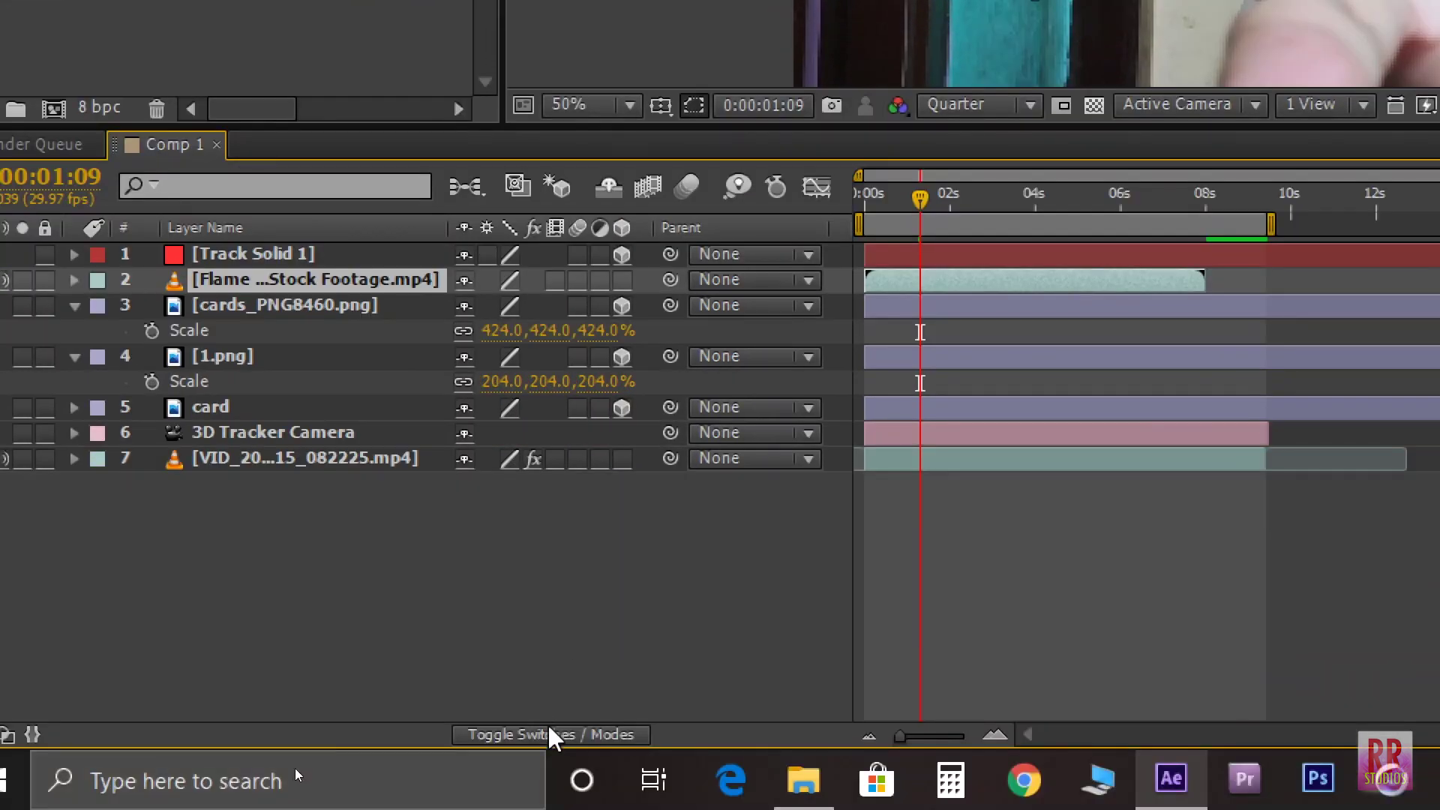
left_click(548, 736)
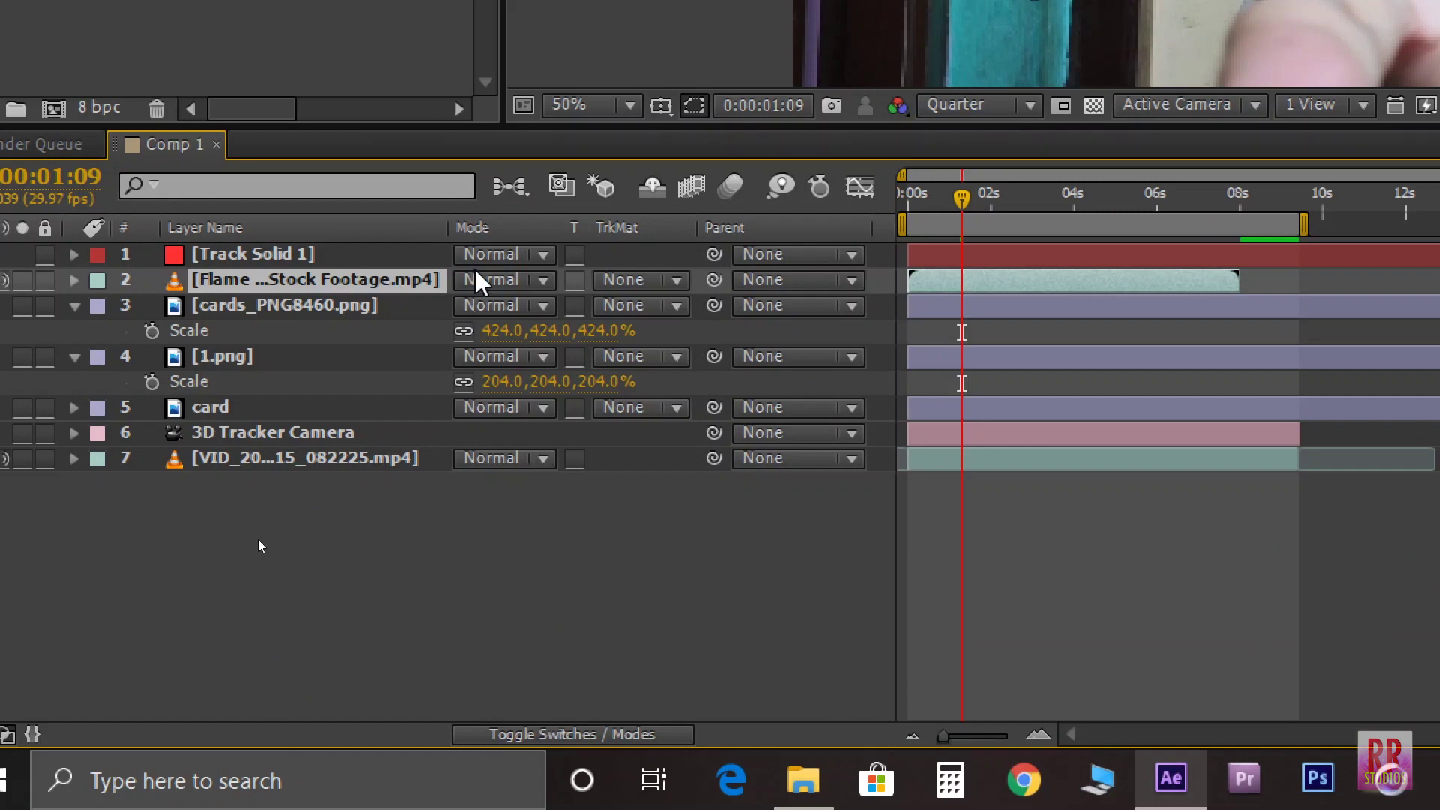
left_click(479, 289)
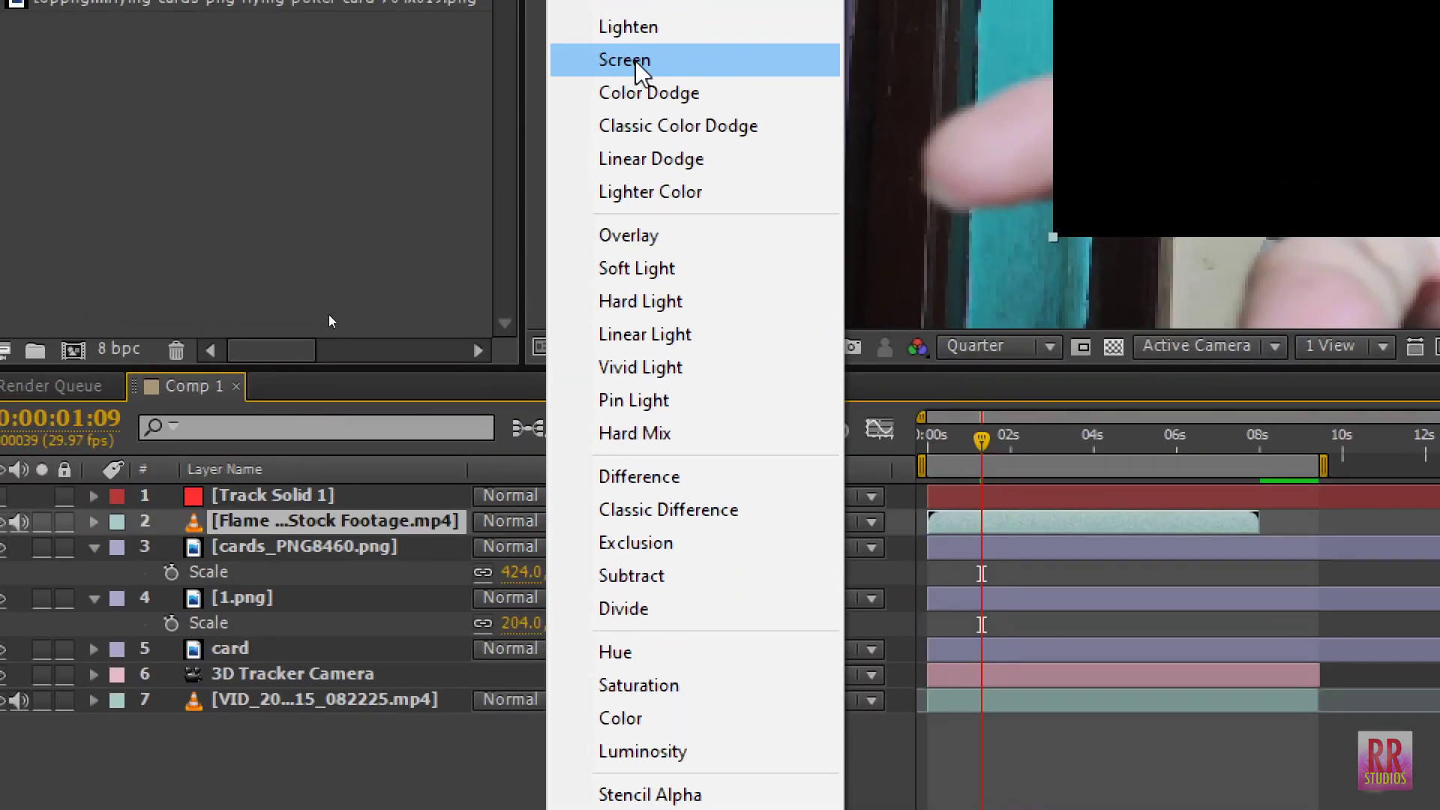
left_click(636, 62)
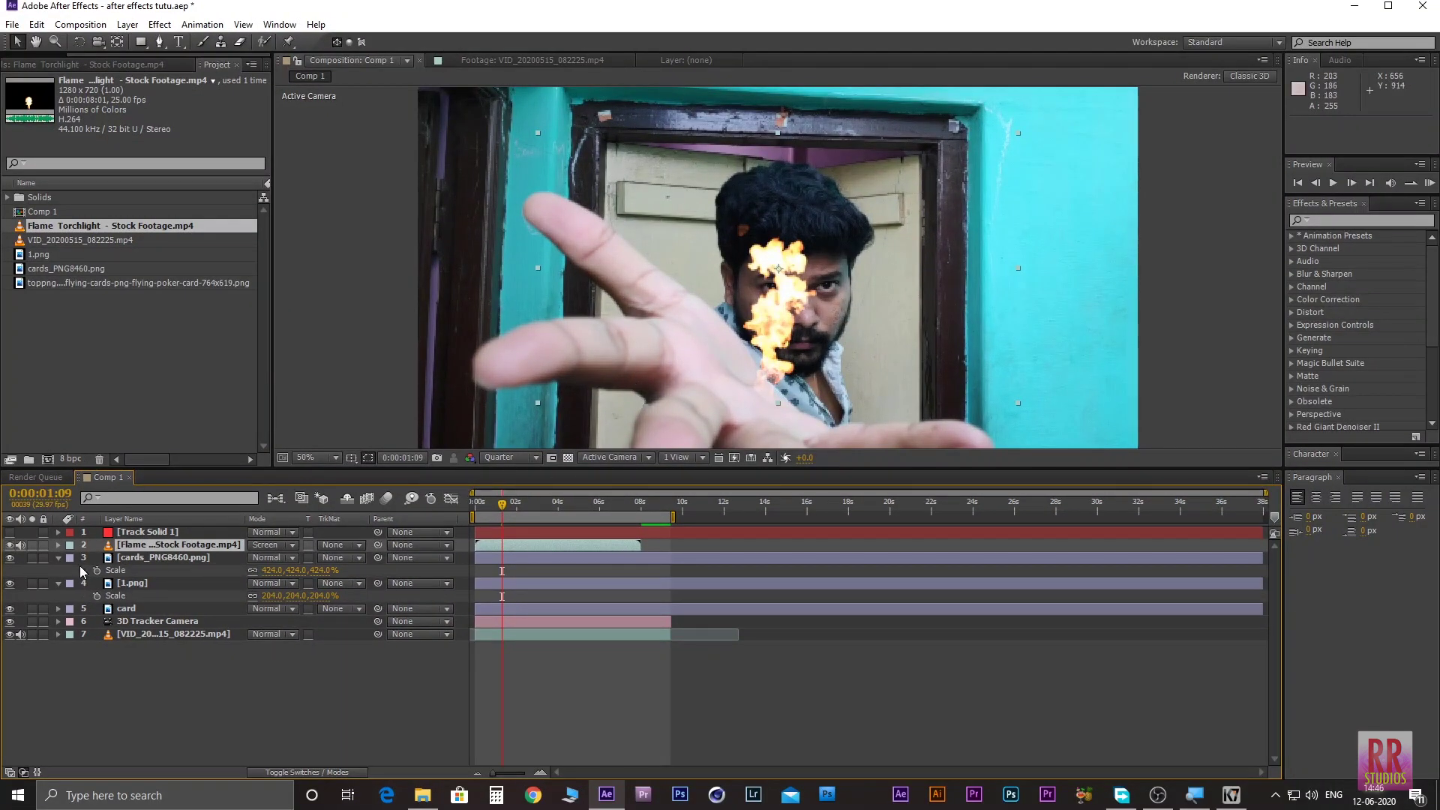
Step: Scrub between 1:29 and 5:13 and preview to find where the paper should burn
left_click(139, 557)
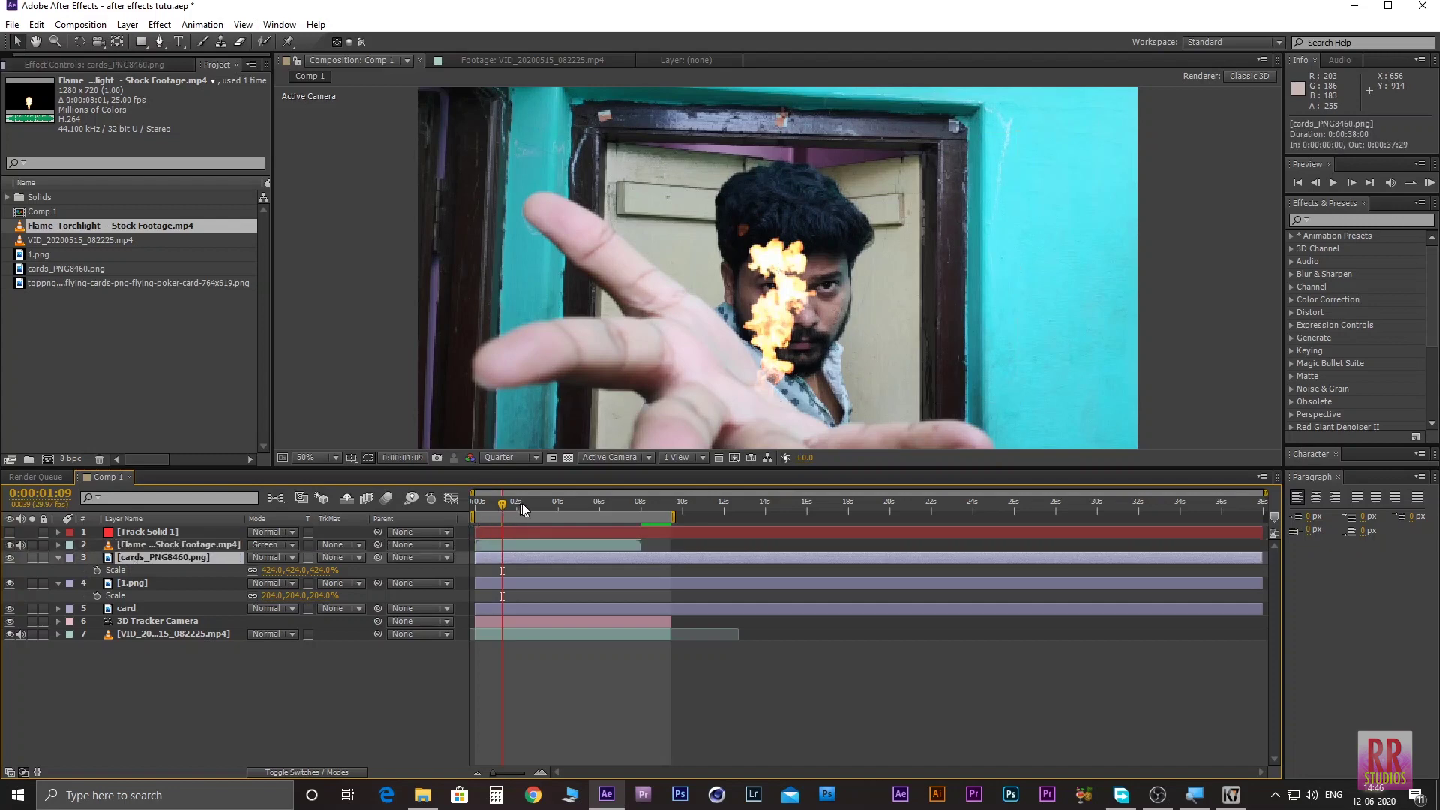
left_click(560, 503)
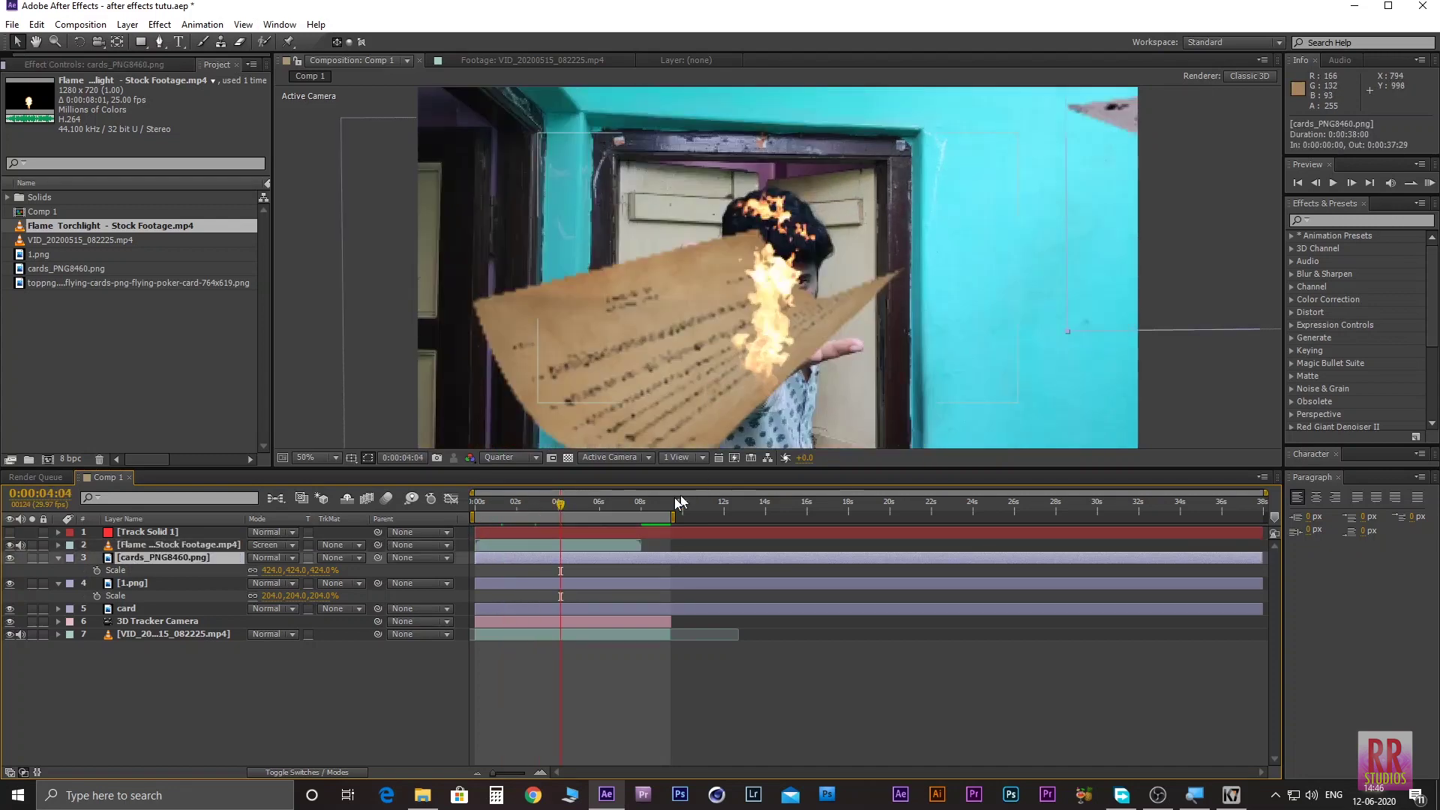
left_click(587, 505)
left_click(572, 506)
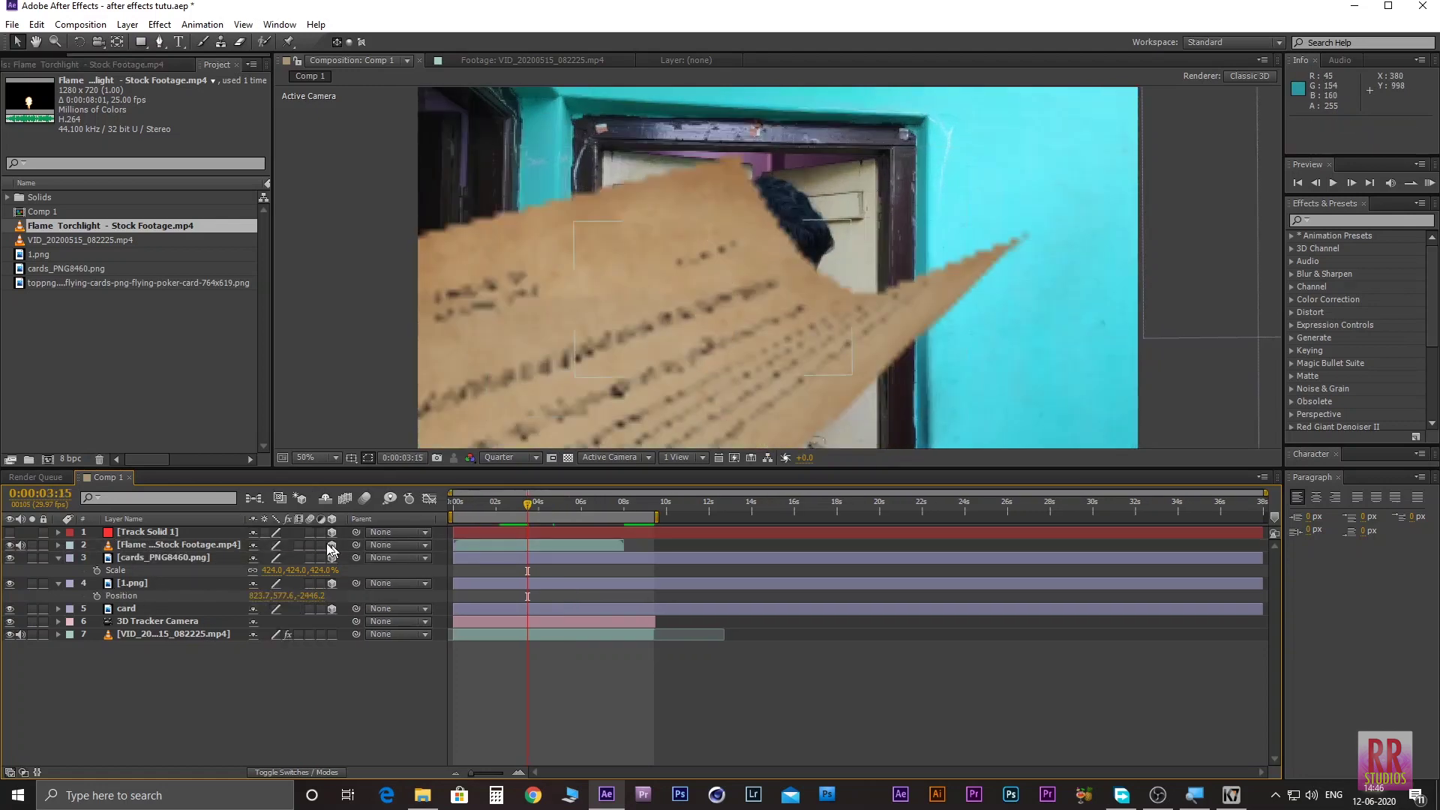
left_click(496, 506)
key("space")
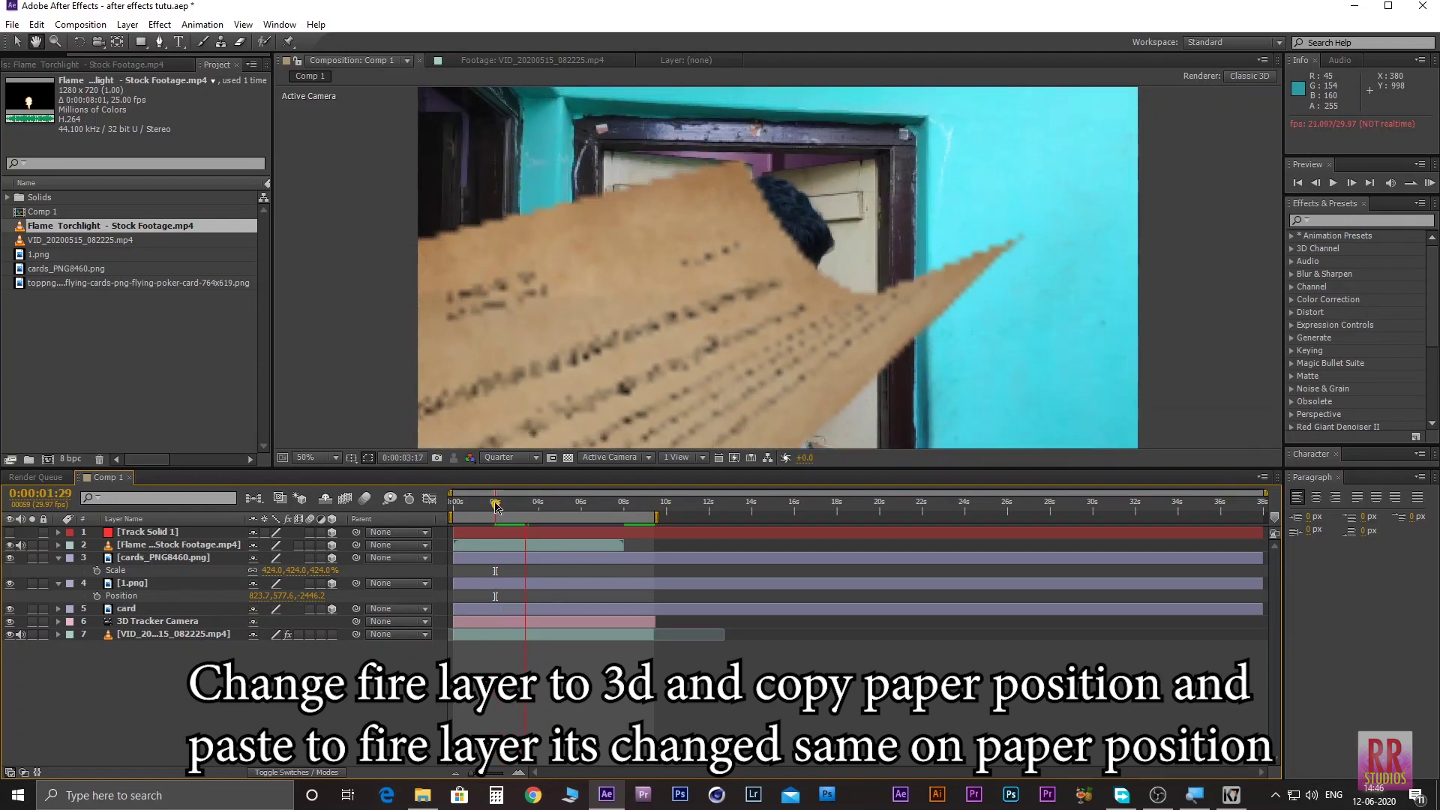
key("space")
Step: Check the paper layer's Position, then select the flame layer and preview it from 2:21
left_click(136, 586)
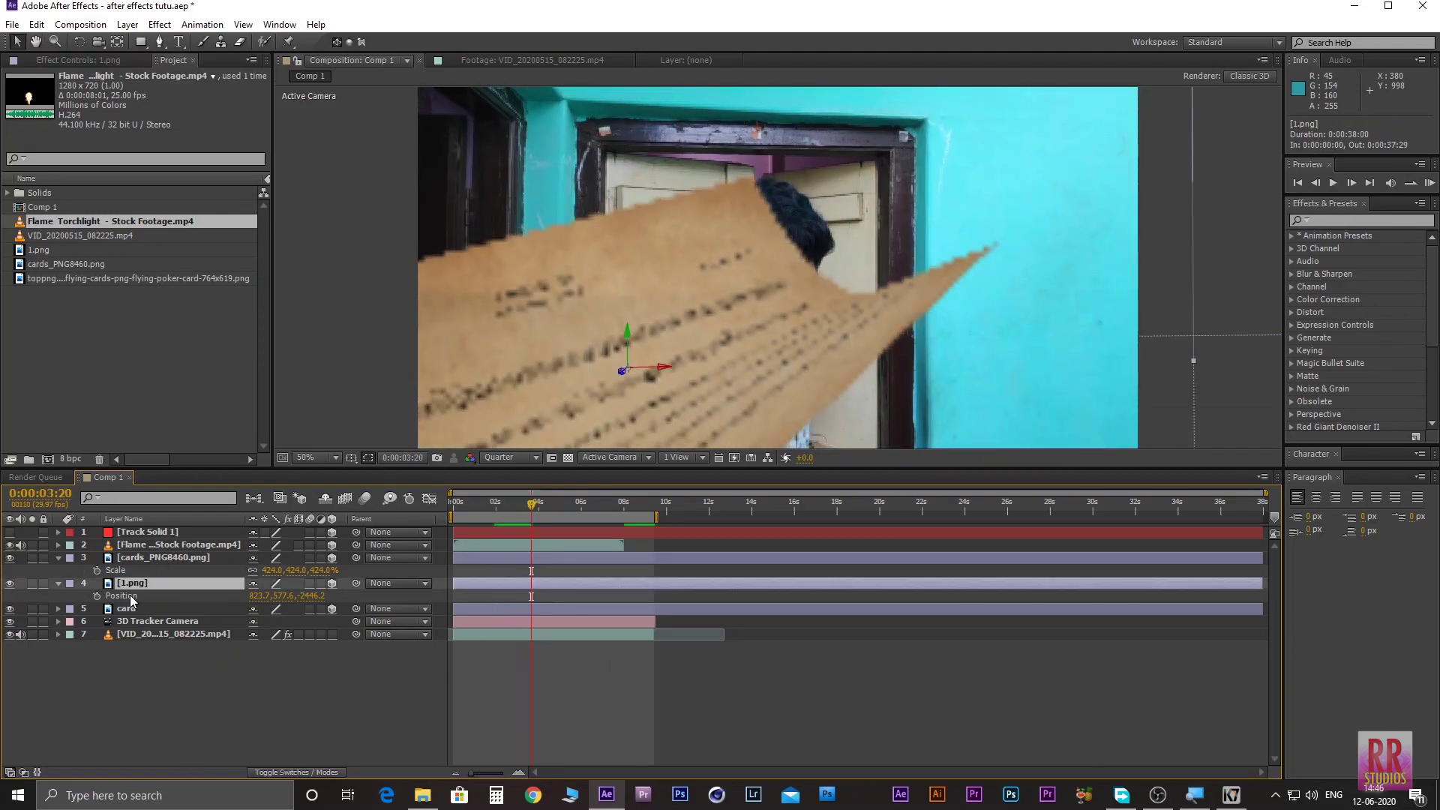
left_click(128, 597)
left_click(156, 548)
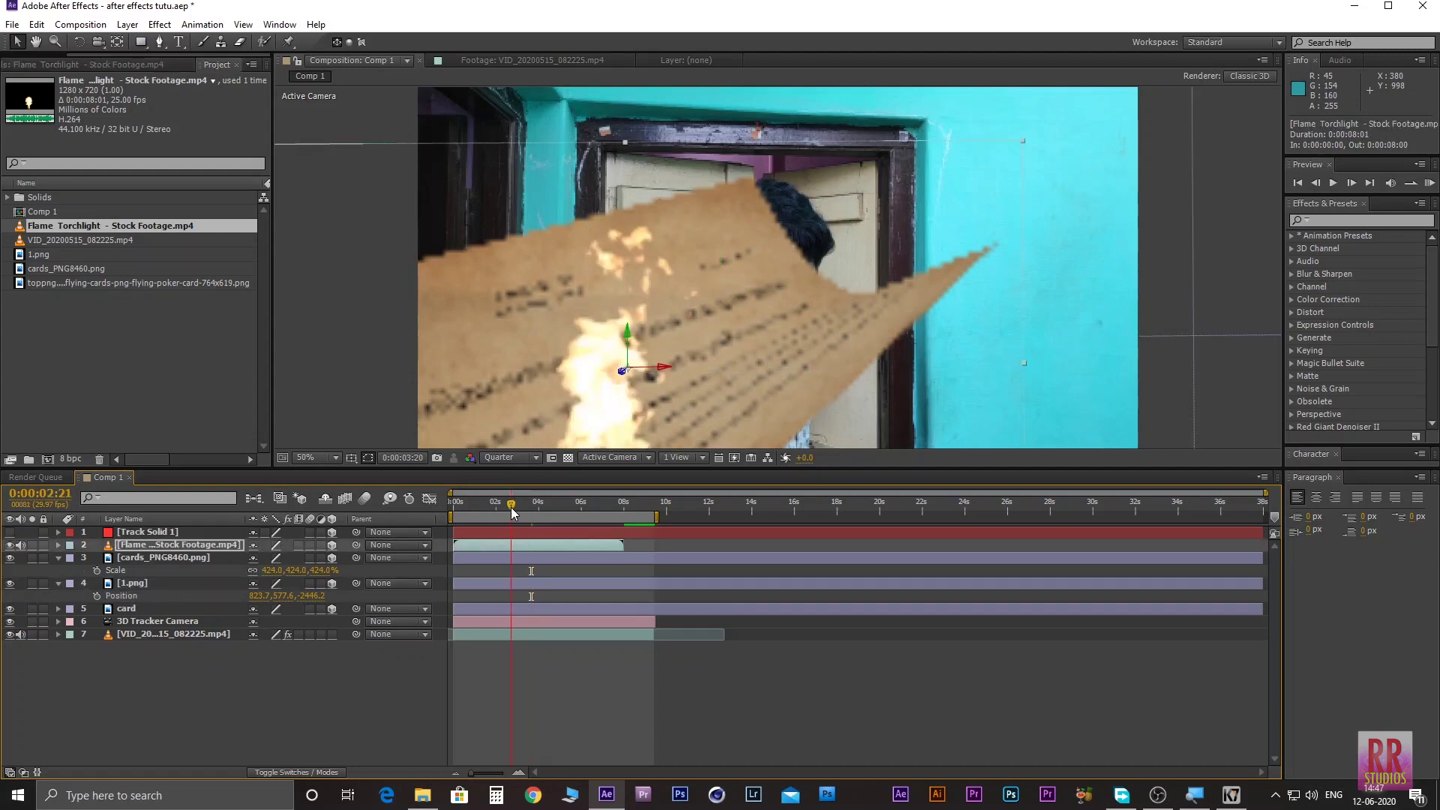
left_click_drag(512, 504, 512, 511)
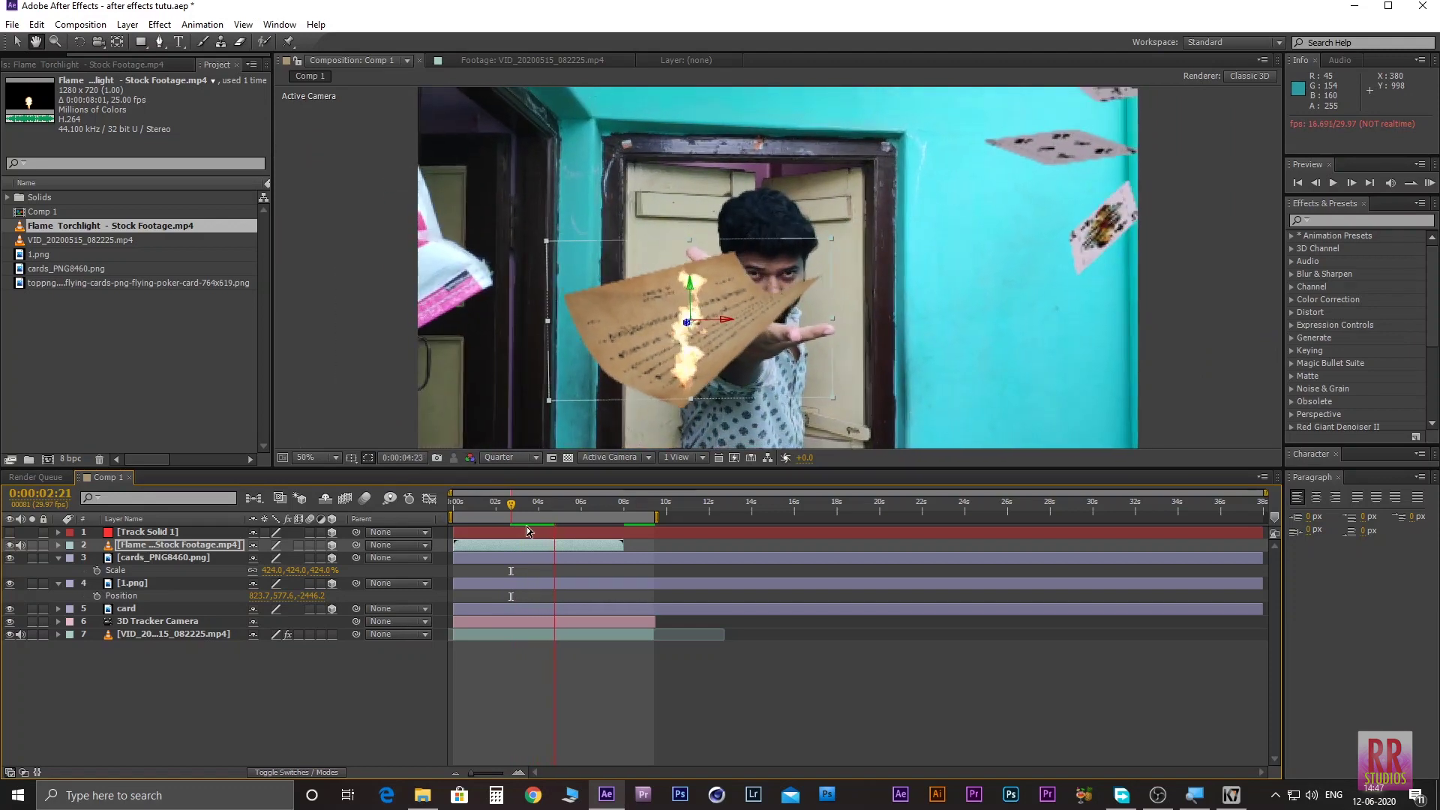
key("space")
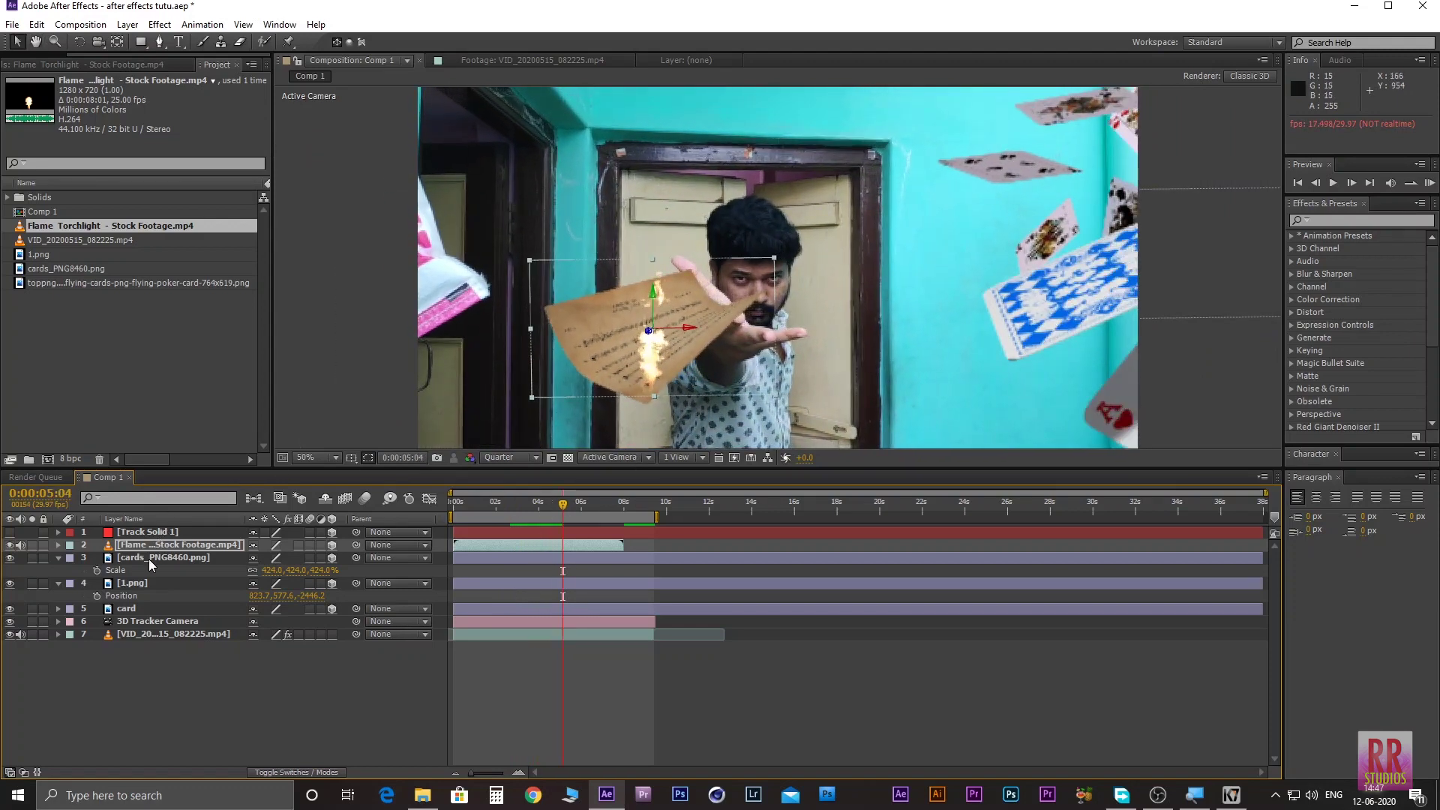
Step: Scale the flame to 237% and move it up and back onto the thrown paper
left_click(152, 552)
key("s")
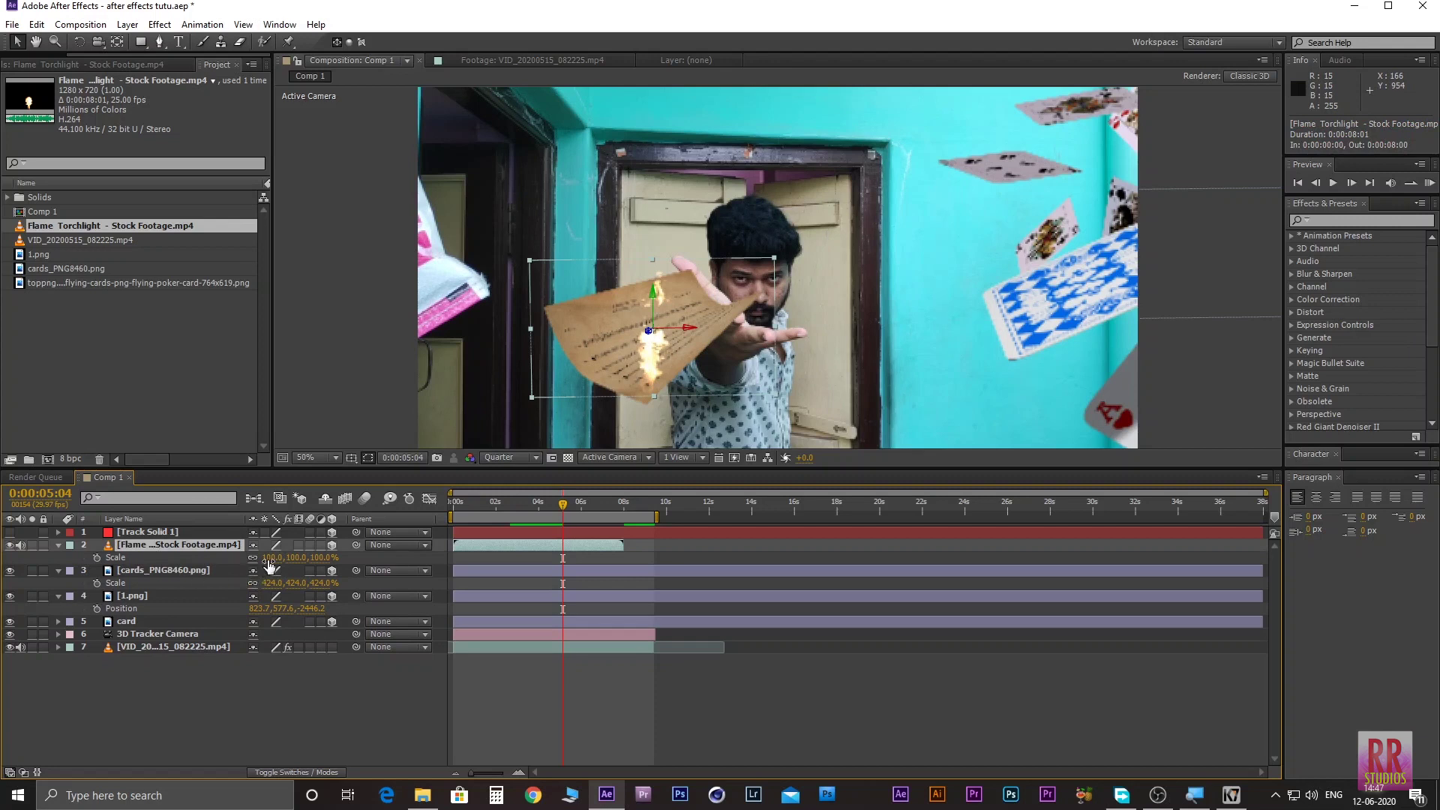
left_click_drag(270, 566, 368, 561)
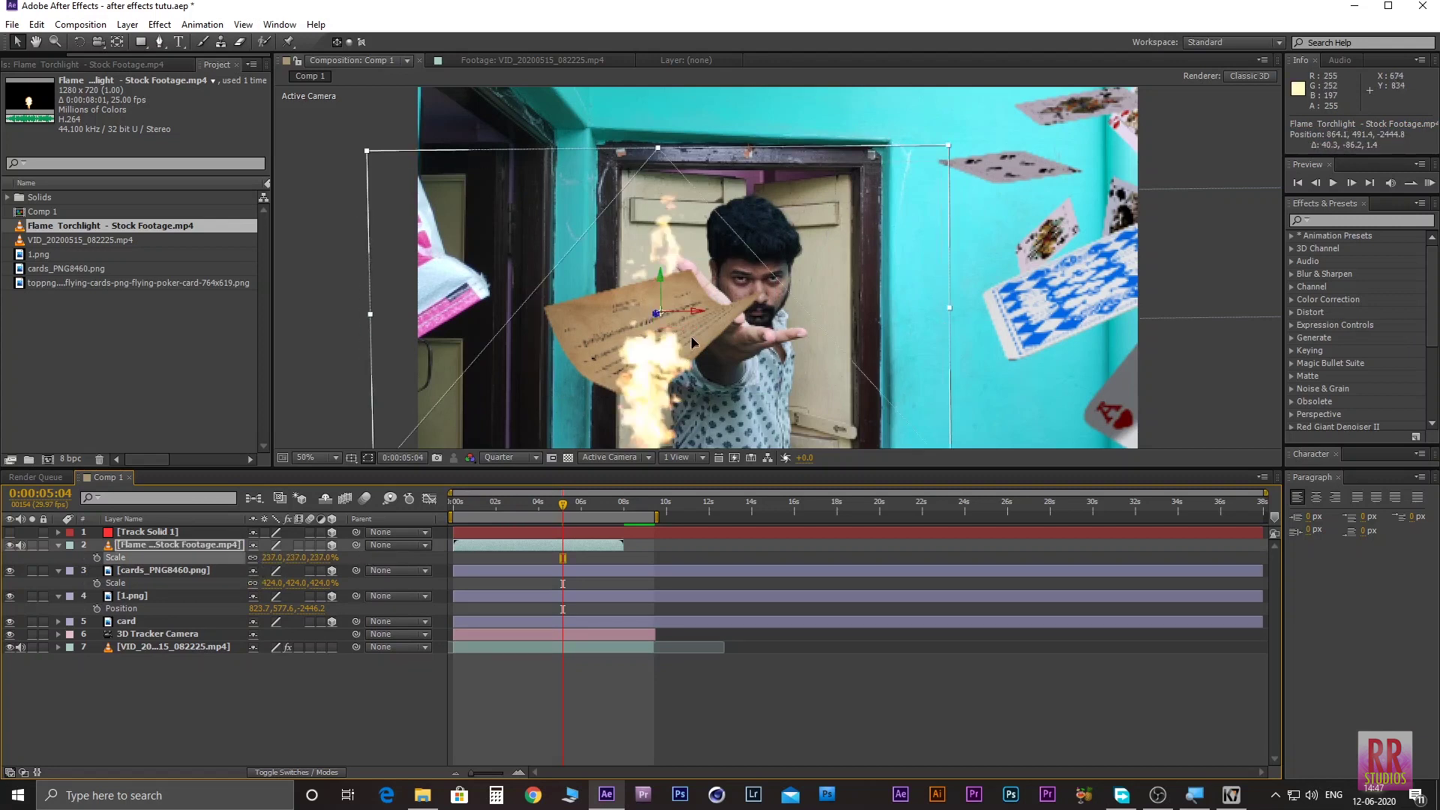
left_click_drag(692, 341, 696, 292)
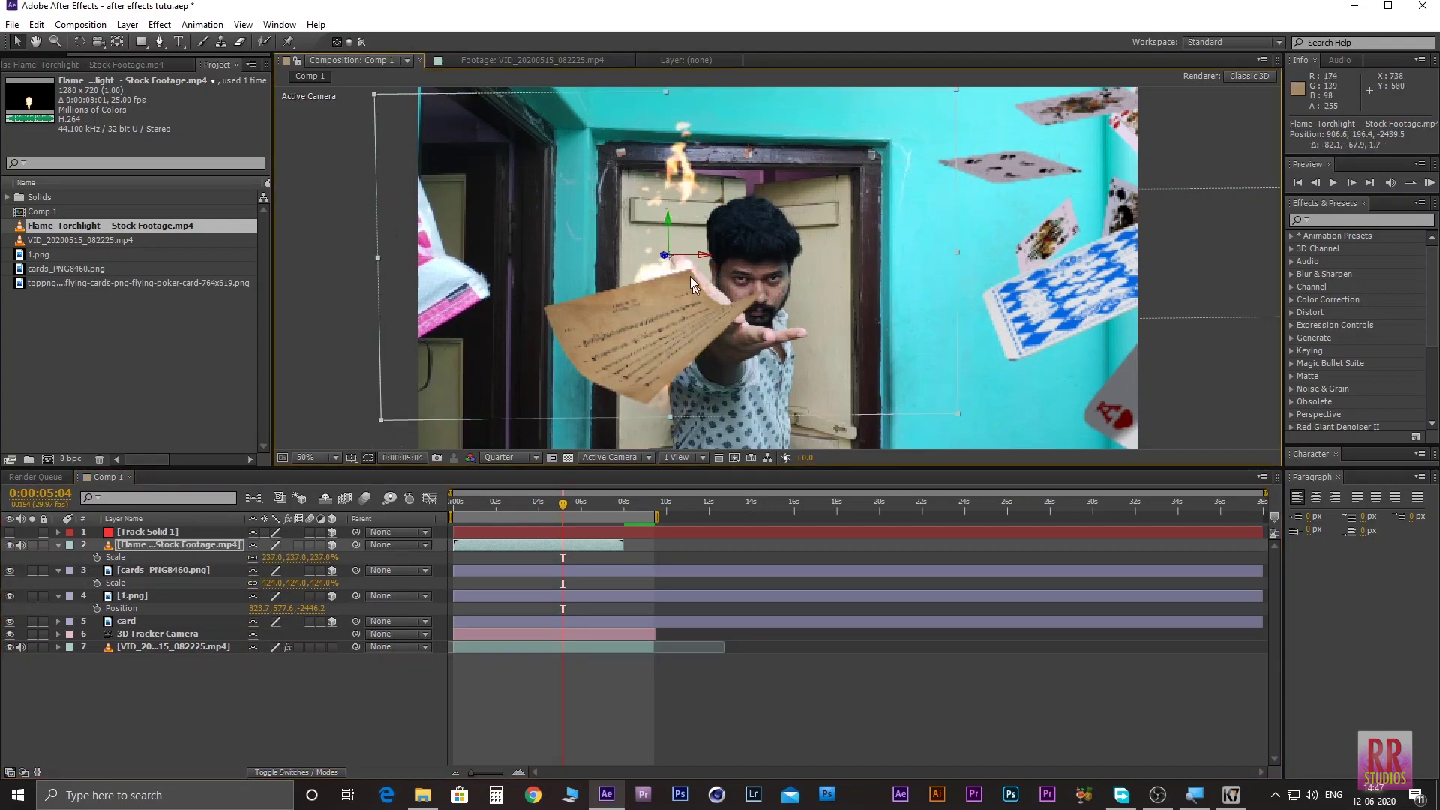
left_click_drag(664, 255, 564, 328)
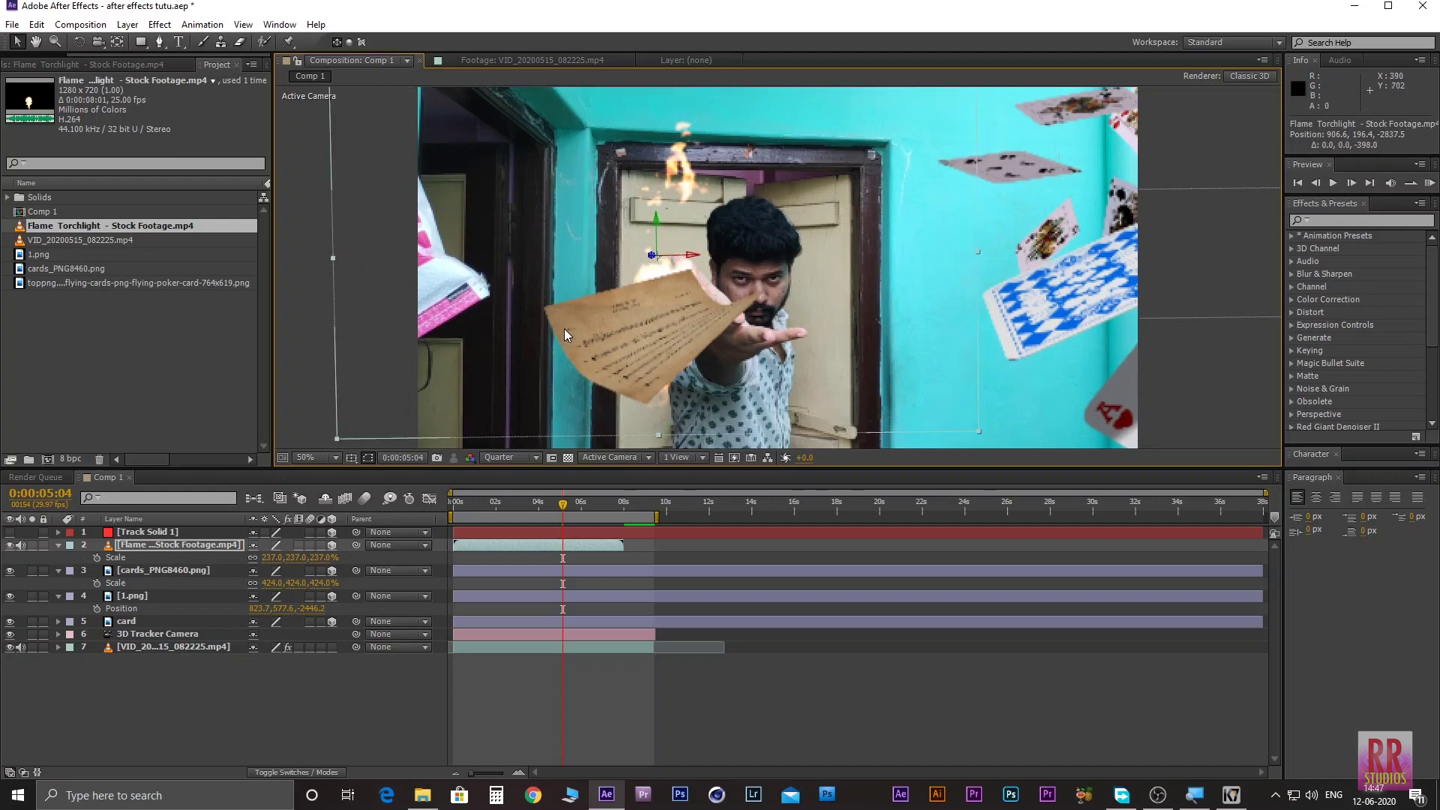
left_click_drag(651, 257, 754, 236)
Step: Fine-tune the flame's depth so it sits on the paper, and preview from about 7 seconds
double_click(713, 302)
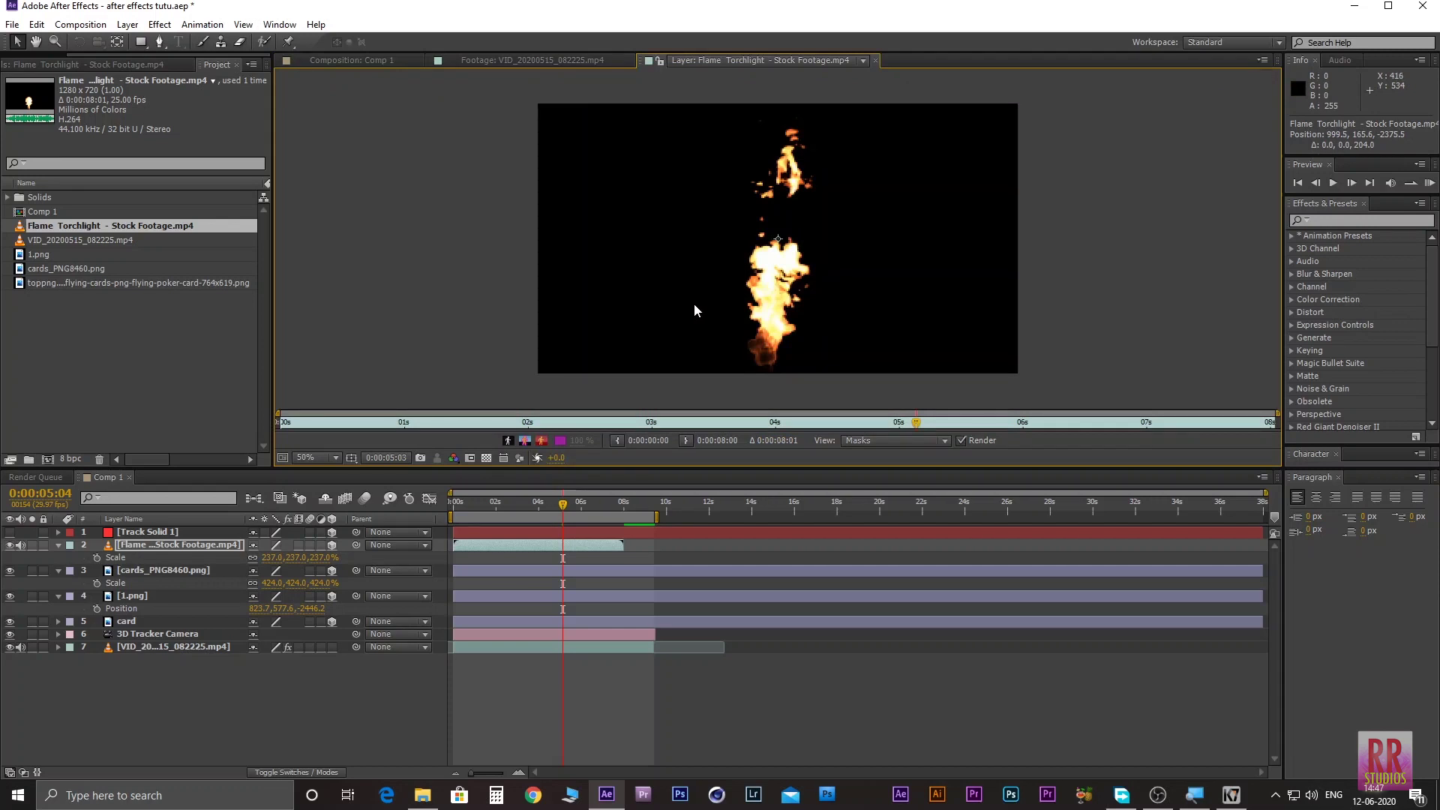
left_click(357, 60)
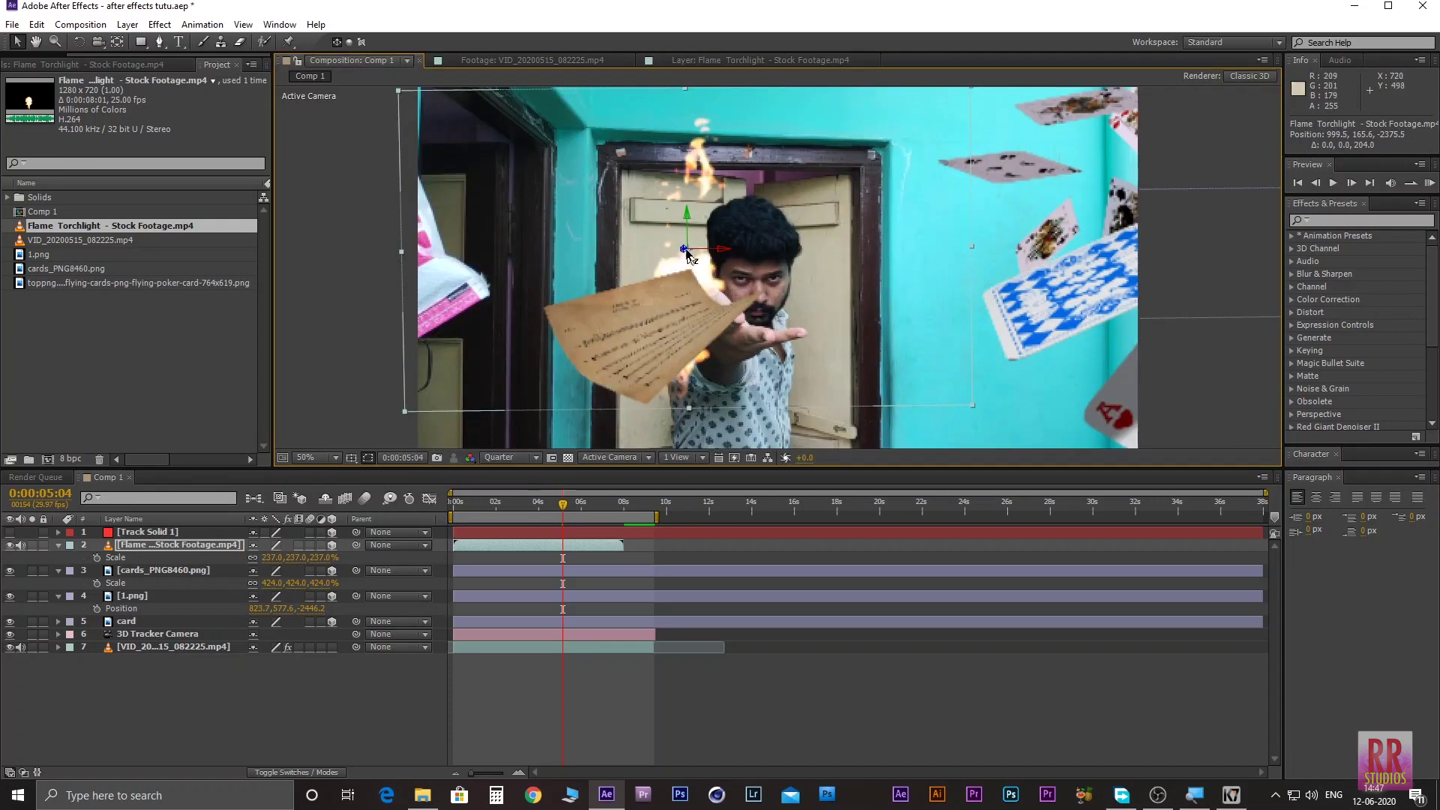
mouse_move(691, 257)
left_mouse_down()
mouse_move(658, 312)
mouse_move(676, 313)
mouse_move(691, 345)
left_mouse_up()
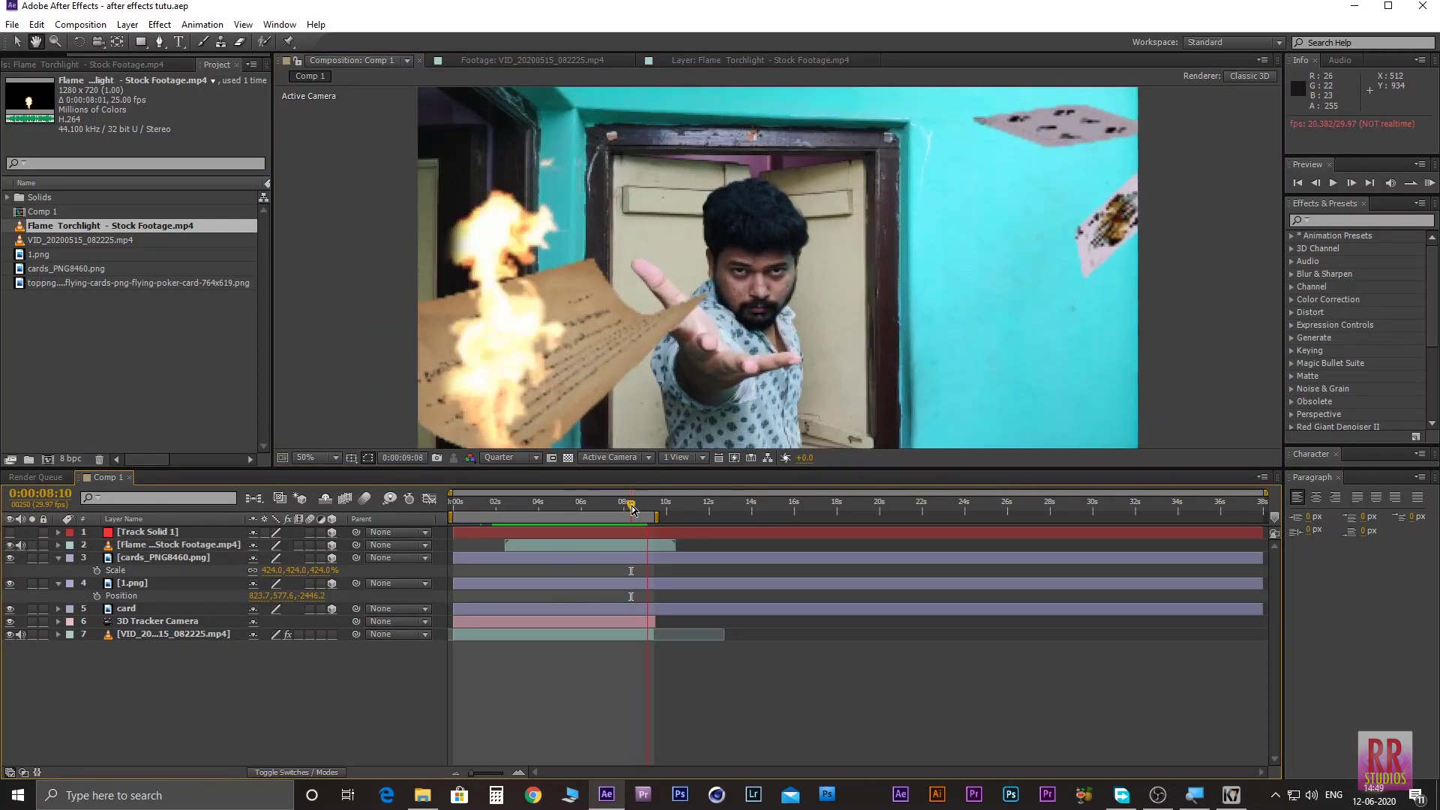
left_click(604, 501)
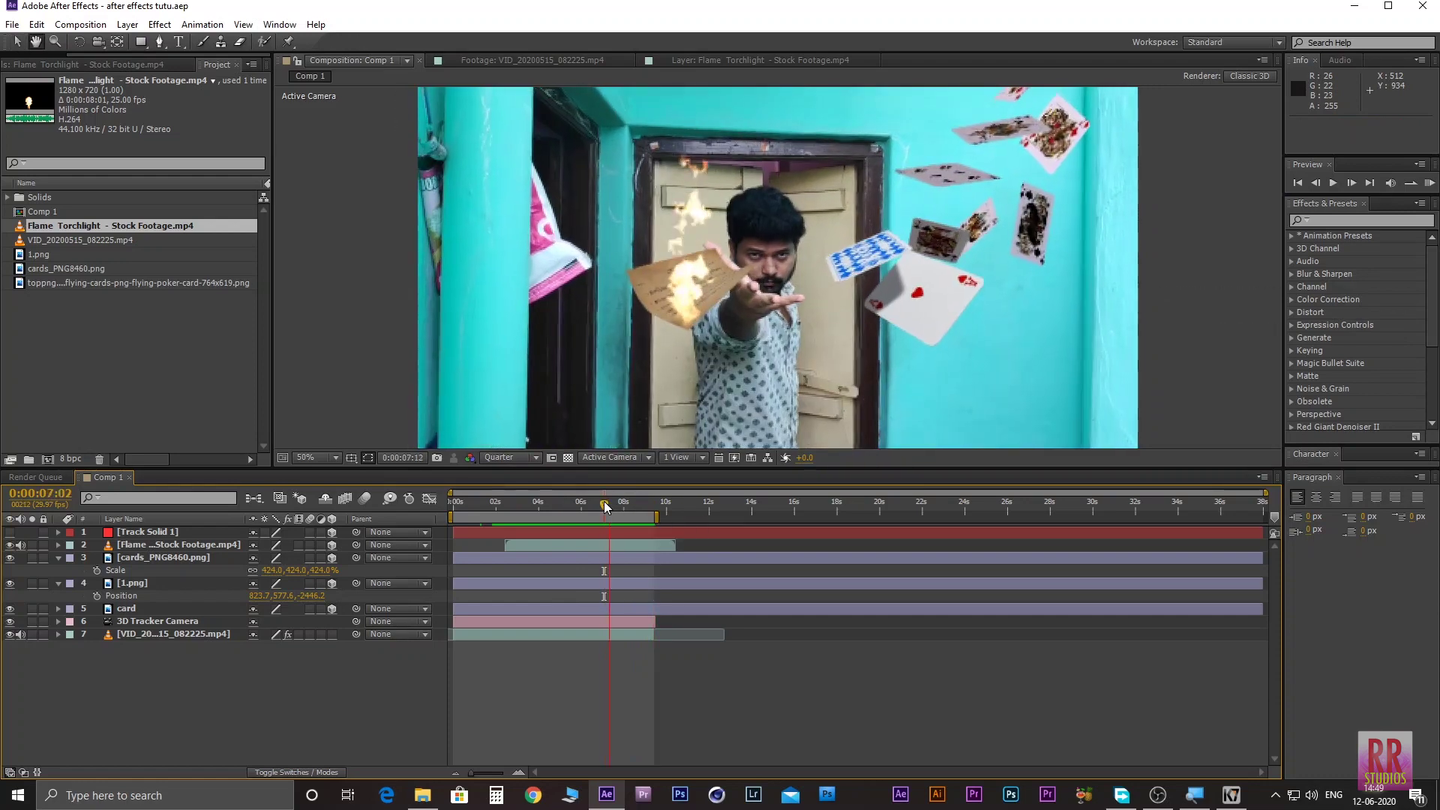
key("space")
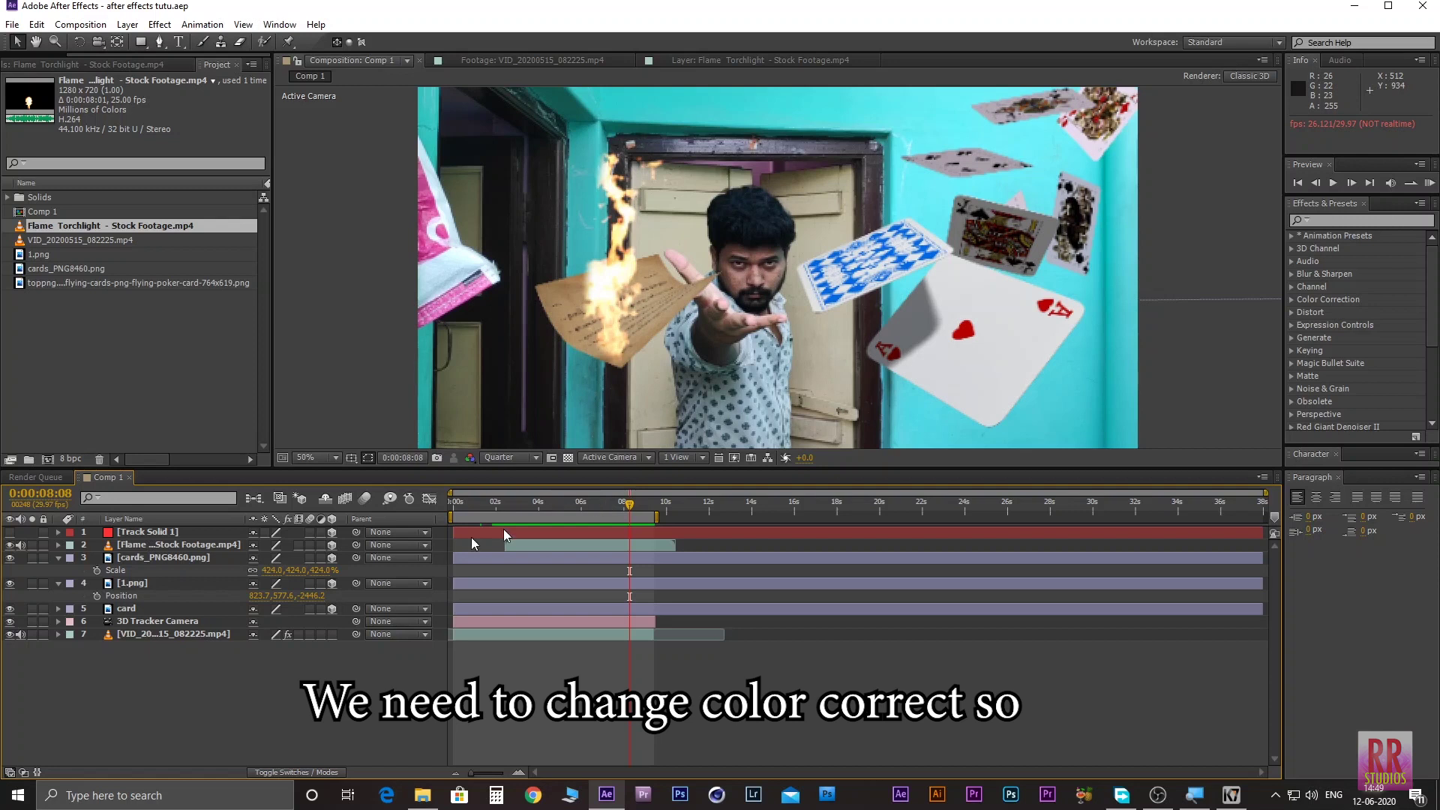
left_click(189, 634)
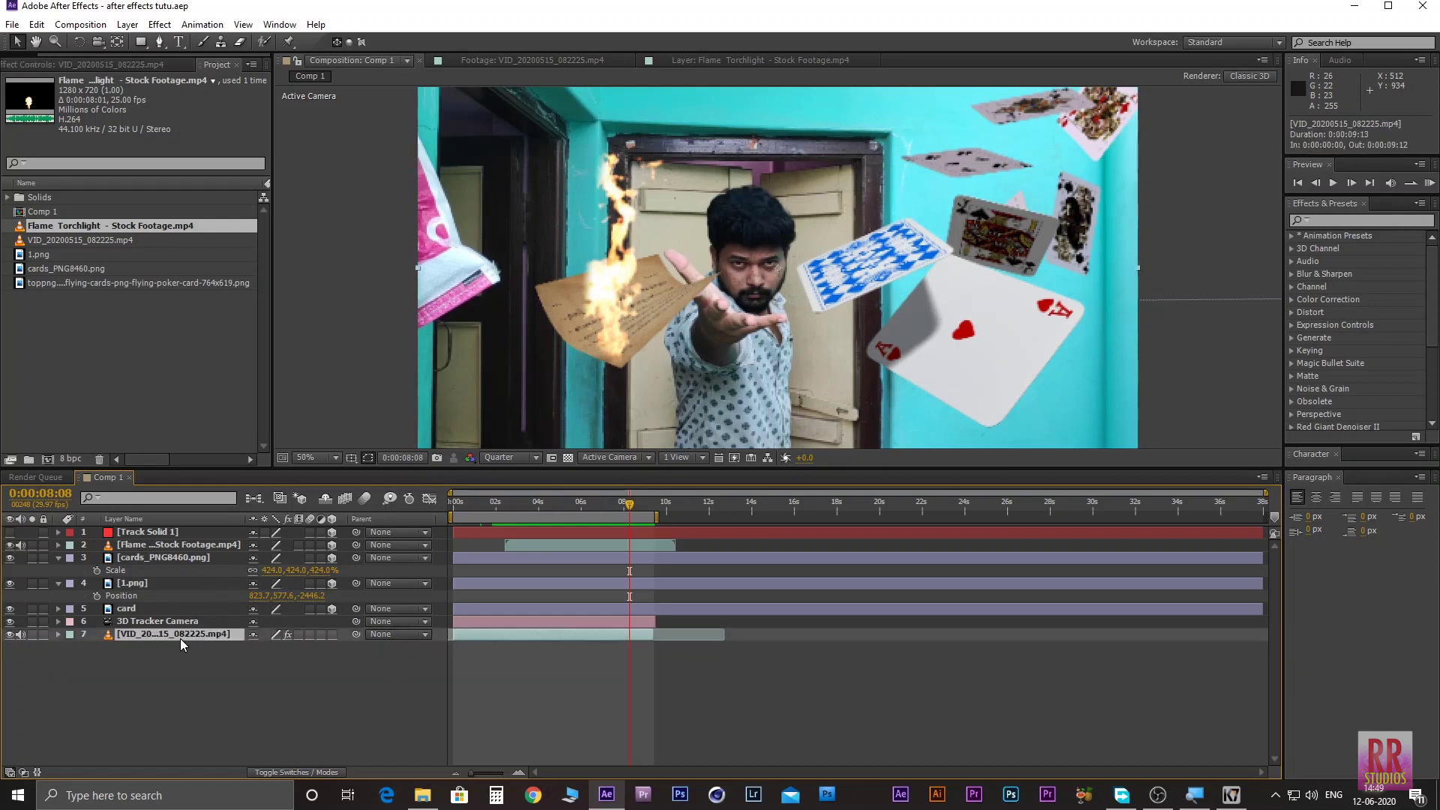
Step: Apply CC Color Neutralizer to the VID_20200515_082225.mp4 layer using the 'cc colo' search
left_click(1324, 222)
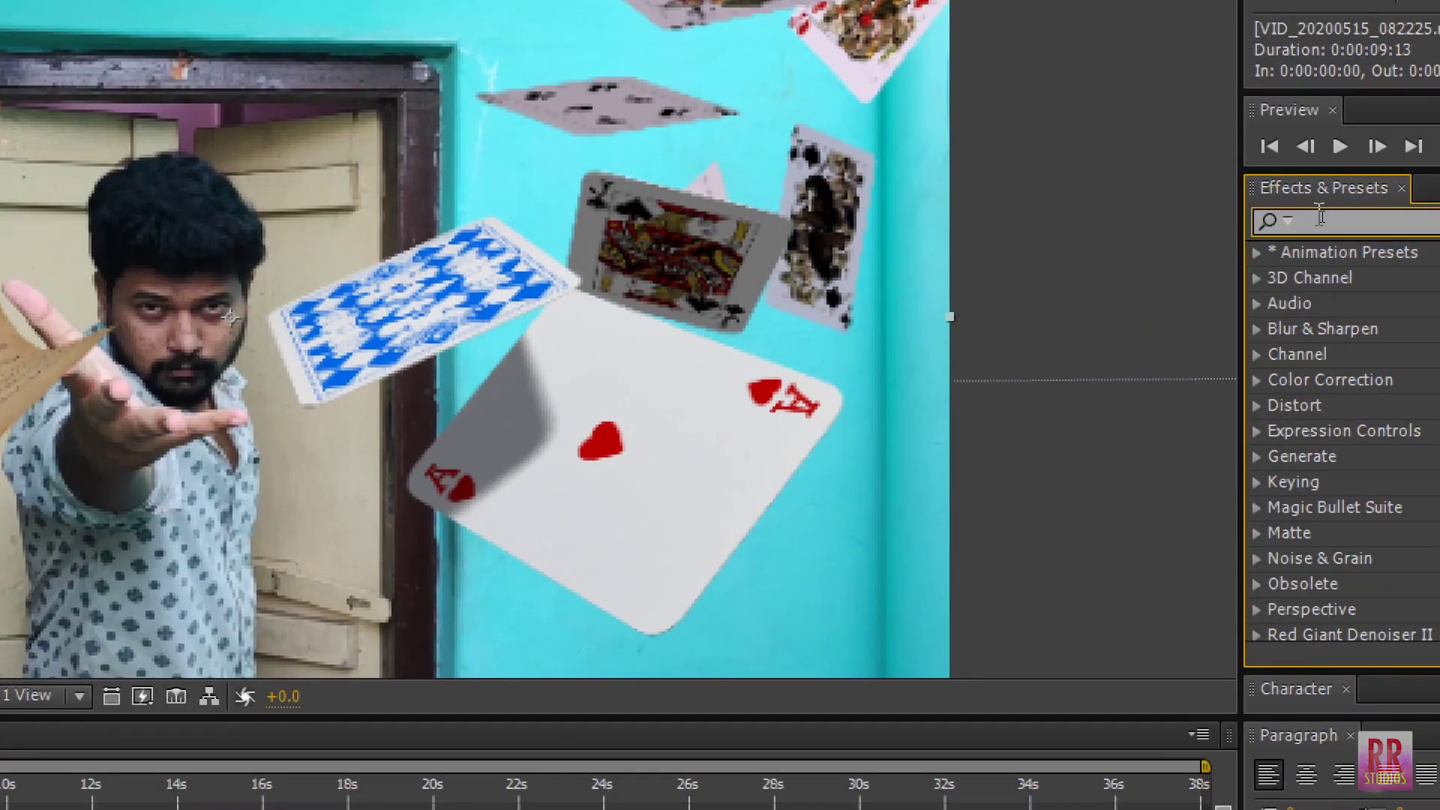
type("cc")
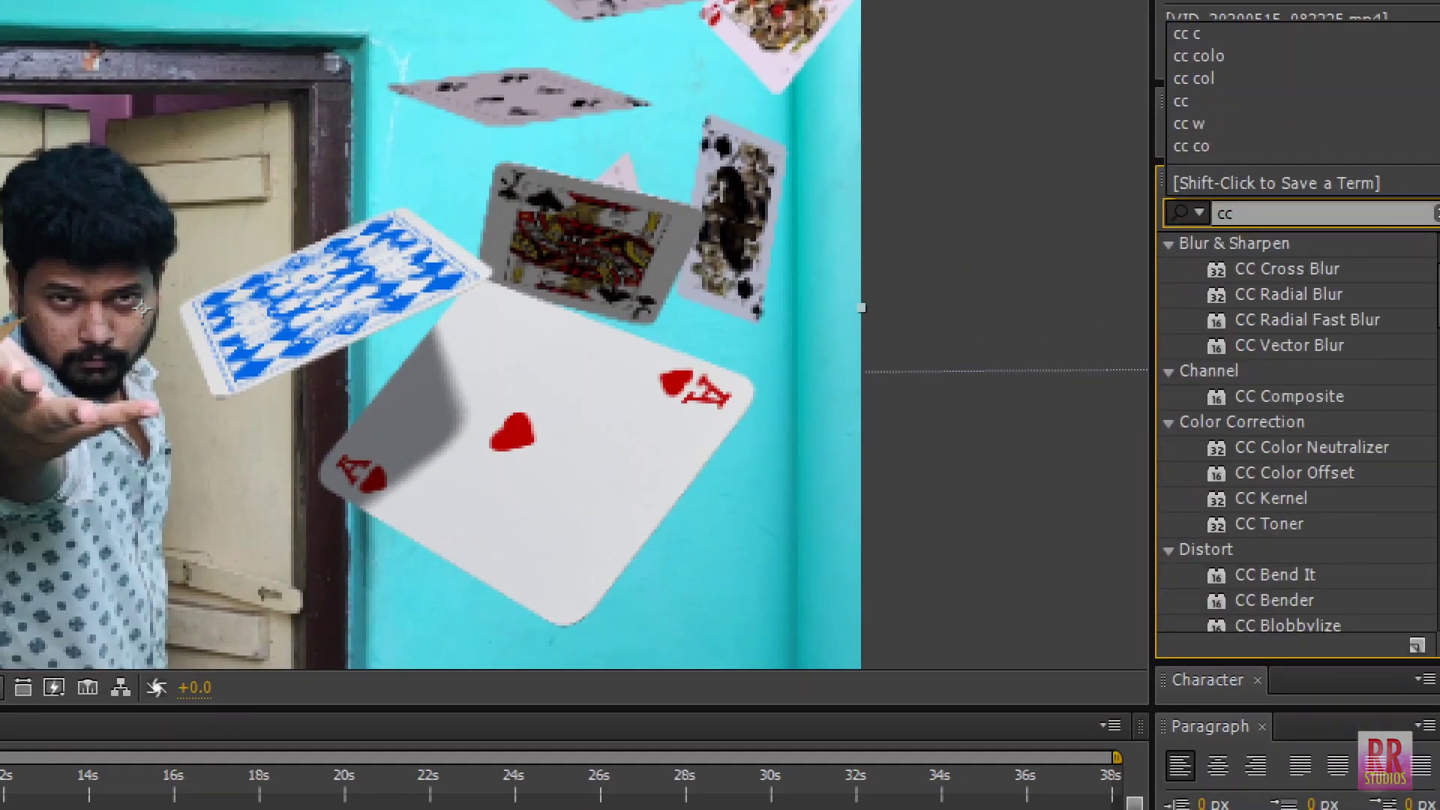
type(" co")
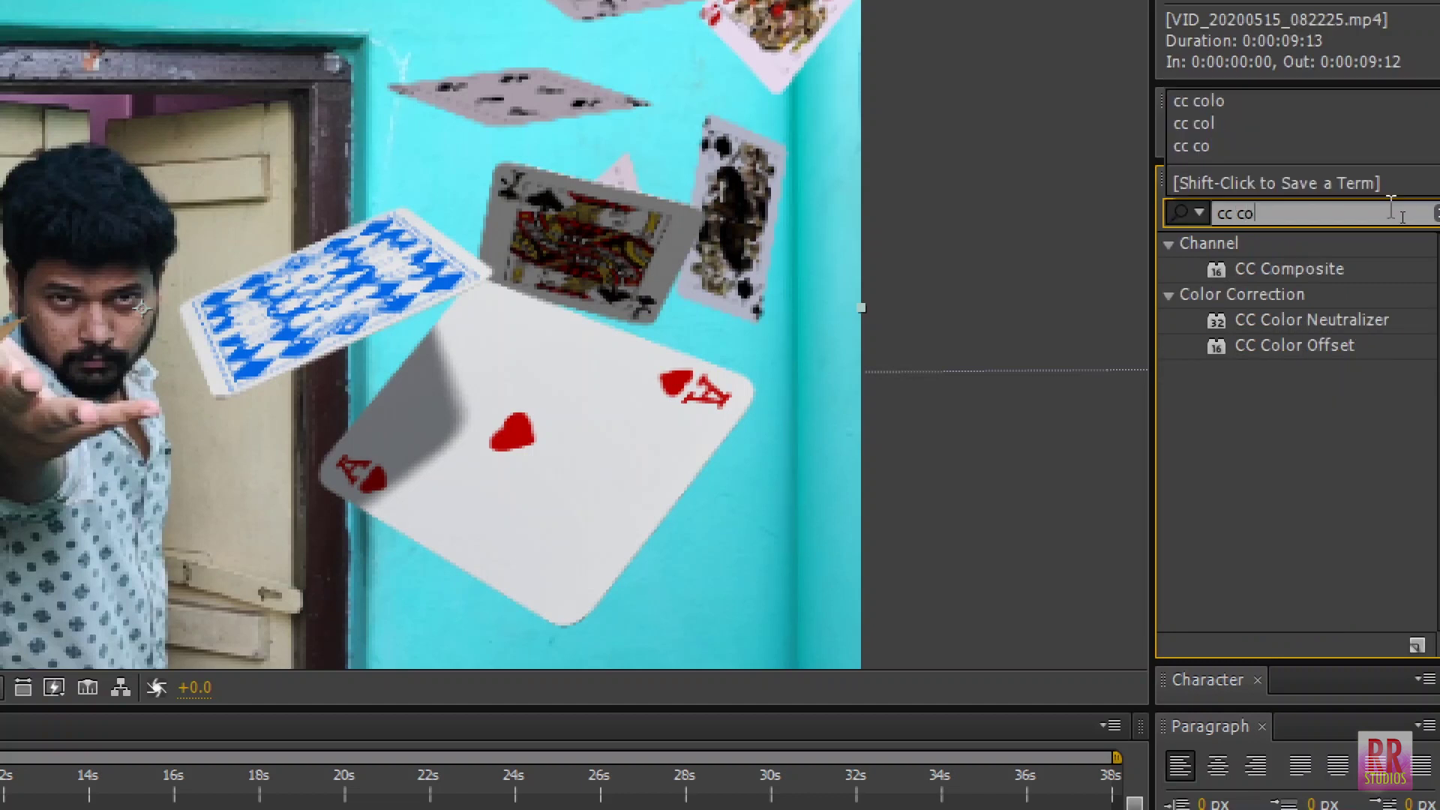
type("lo")
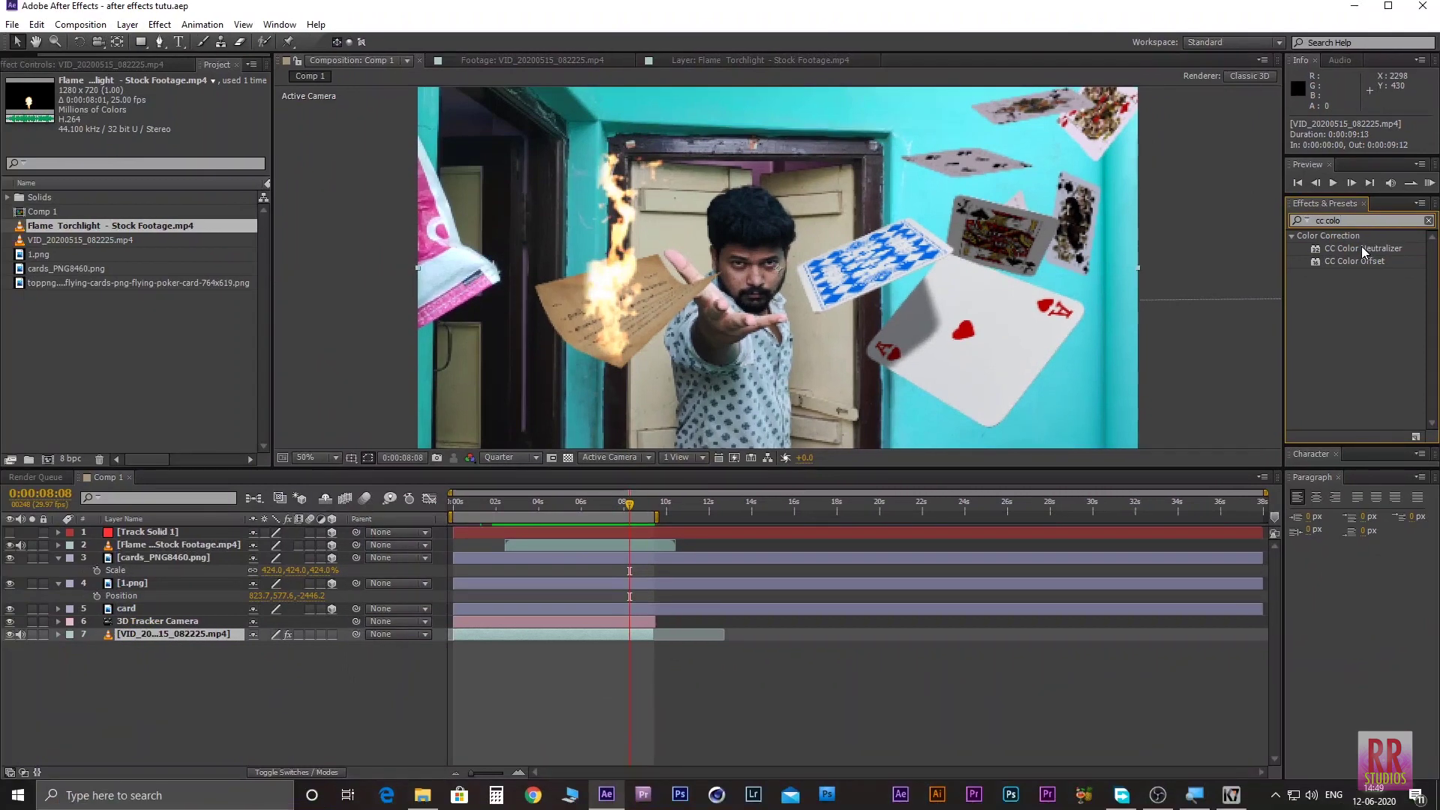
mouse_move(1365, 248)
left_mouse_down()
mouse_move(944, 415)
mouse_move(172, 633)
left_mouse_up()
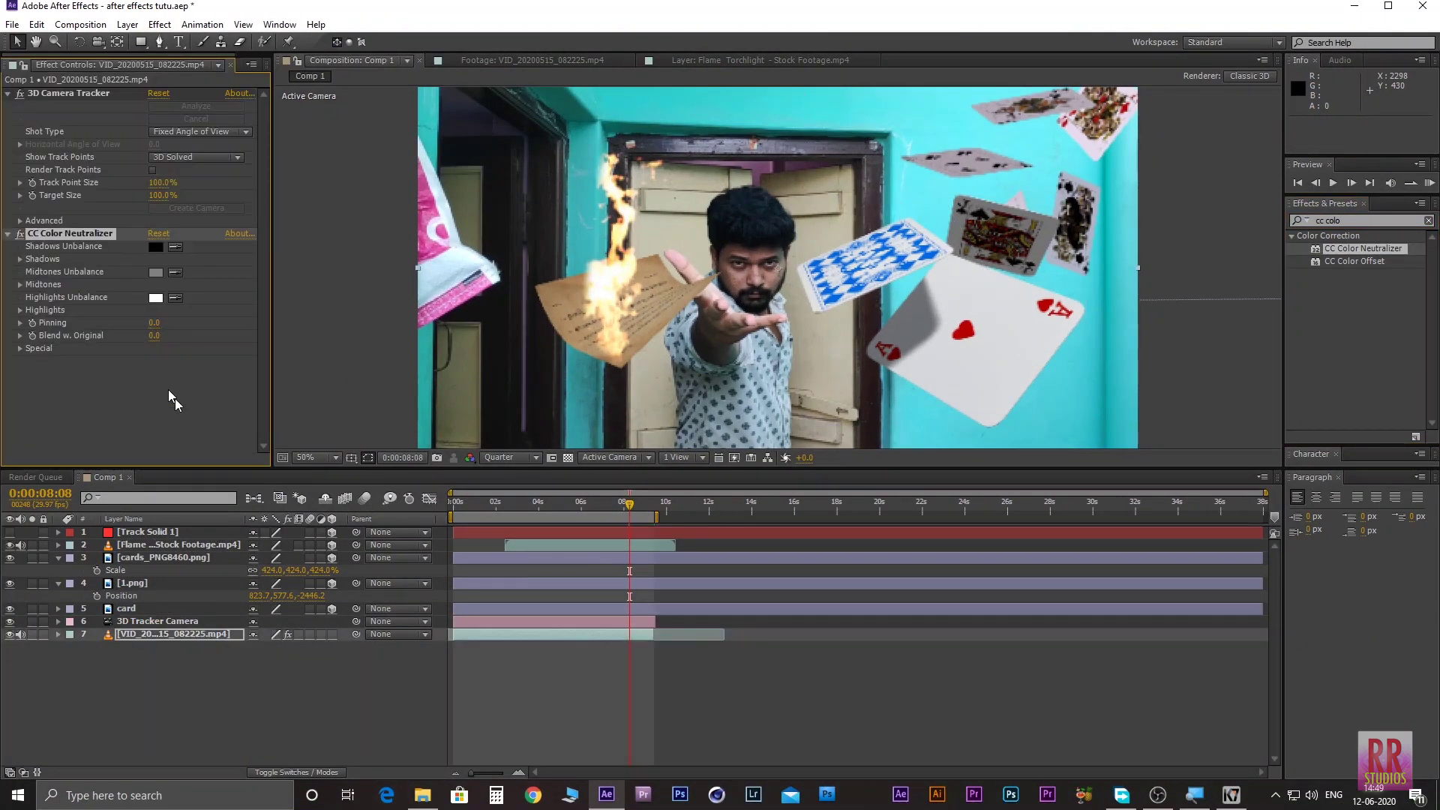
Step: Shift the red and green Shadows balance (Red Shadows 17) and expand the Midtones settings
left_click(19, 259)
left_click_drag(154, 272, 173, 277)
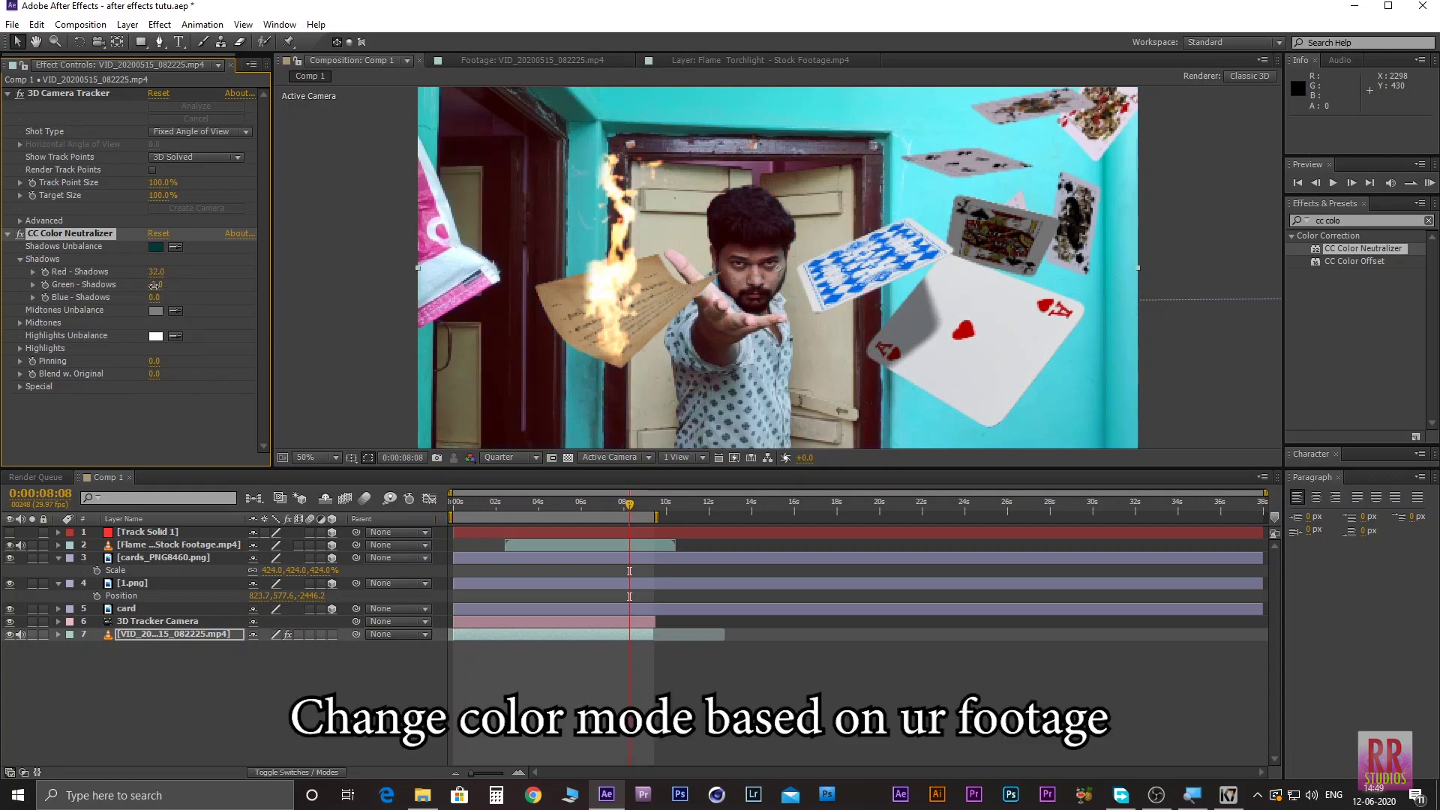
left_click_drag(153, 272, 145, 273)
left_click_drag(155, 285, 162, 286)
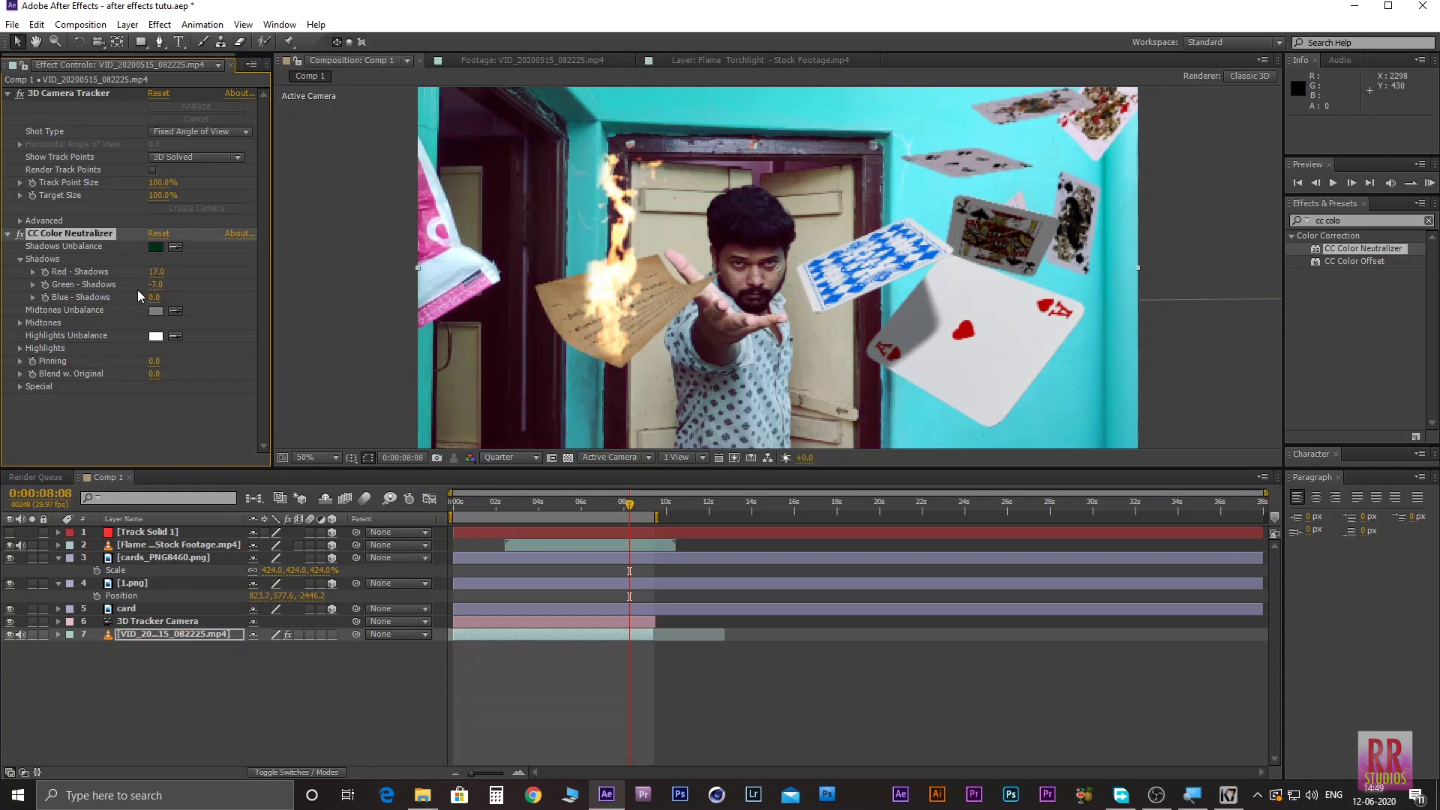
left_click(20, 323)
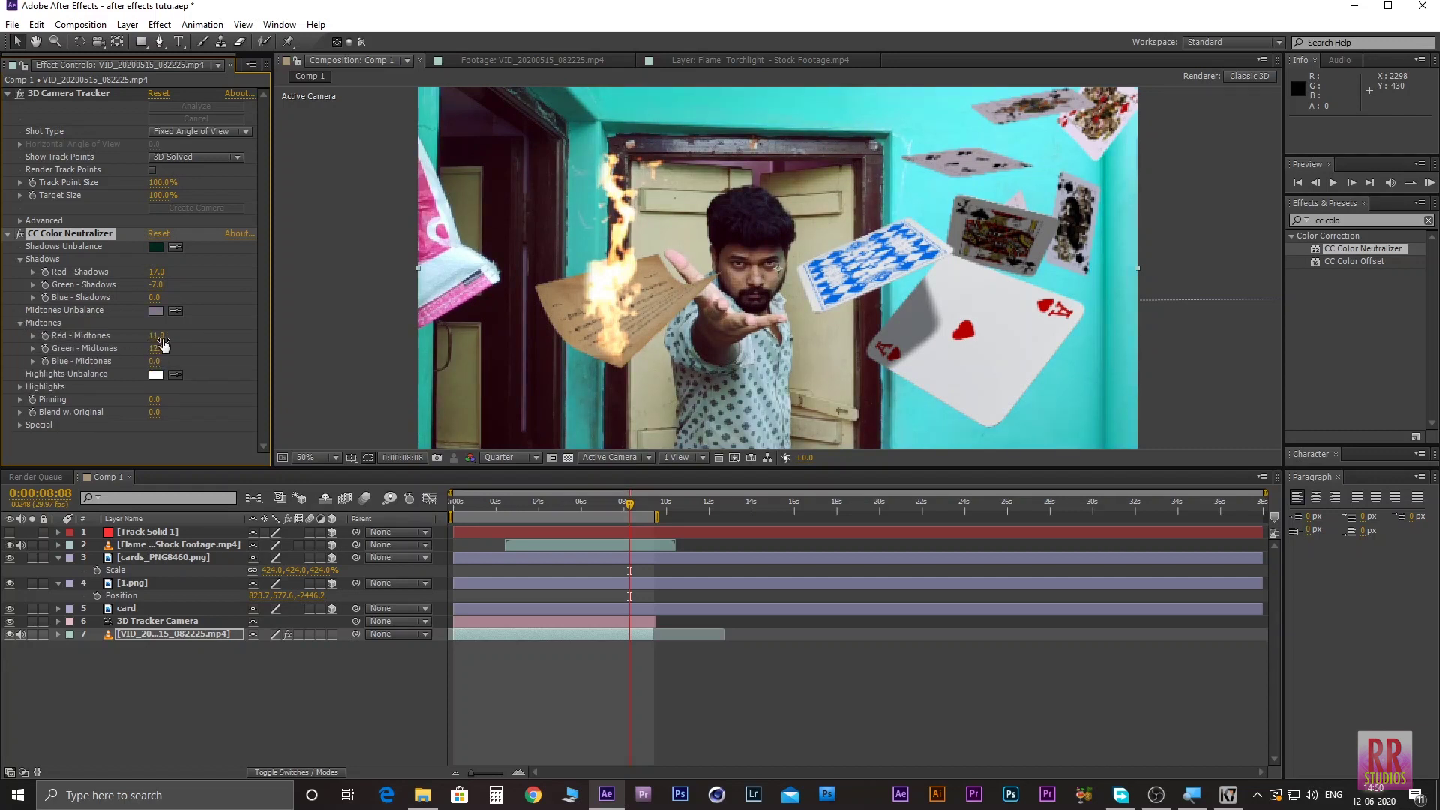
Step: Preview the color-corrected shot from the start and save the project
left_click(452, 515)
key("space")
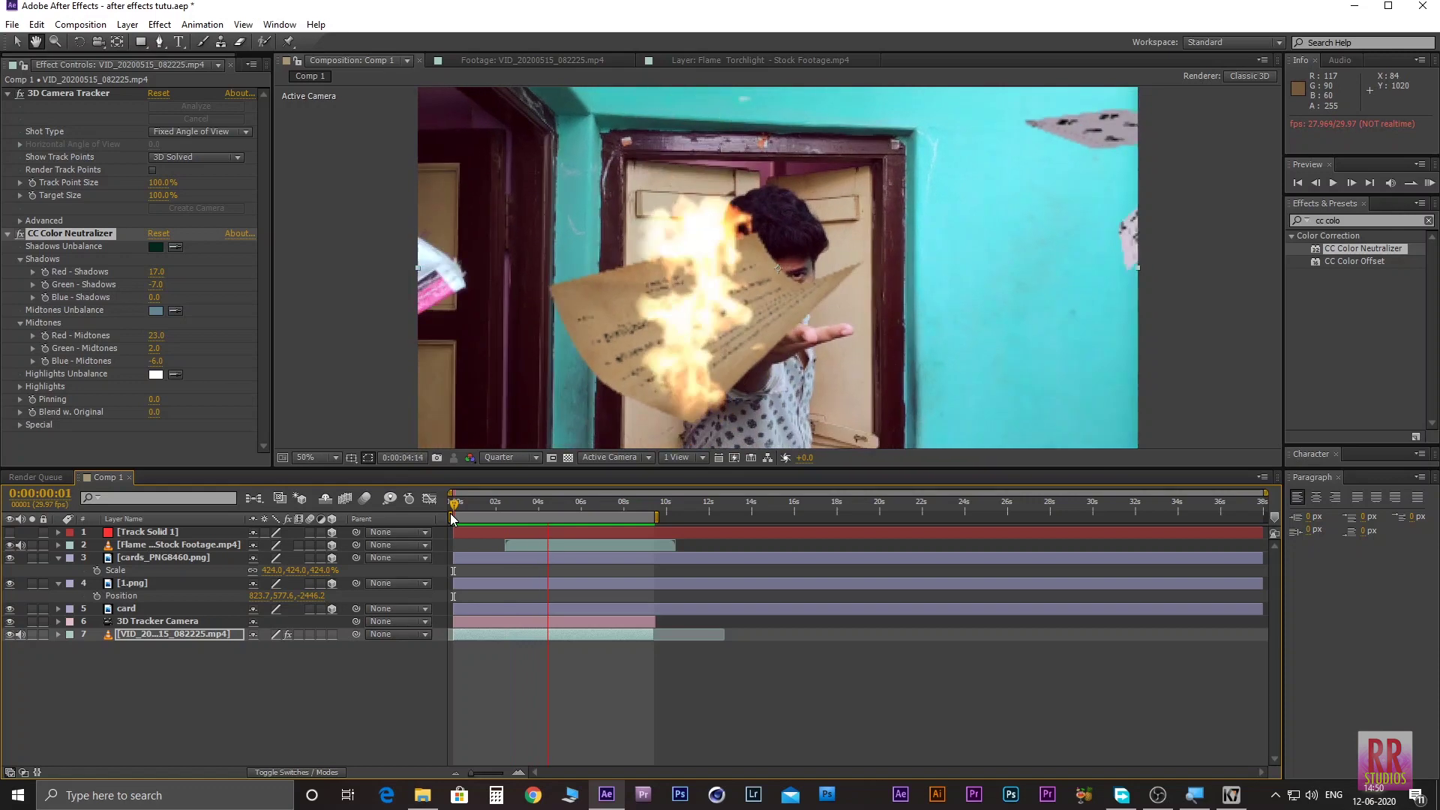
key("space")
left_click(316, 672)
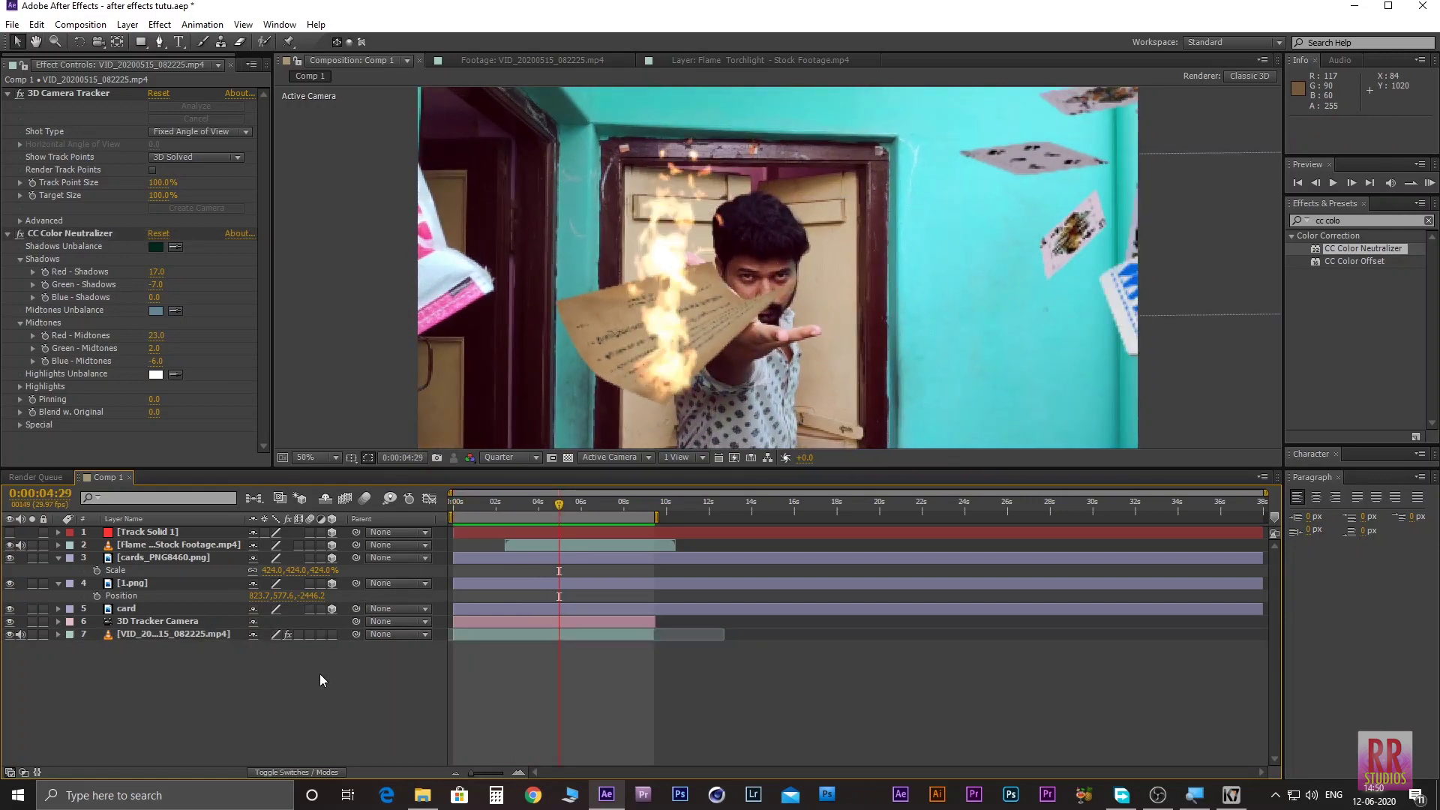
key("ctrl+s")
key("ctrl+a")
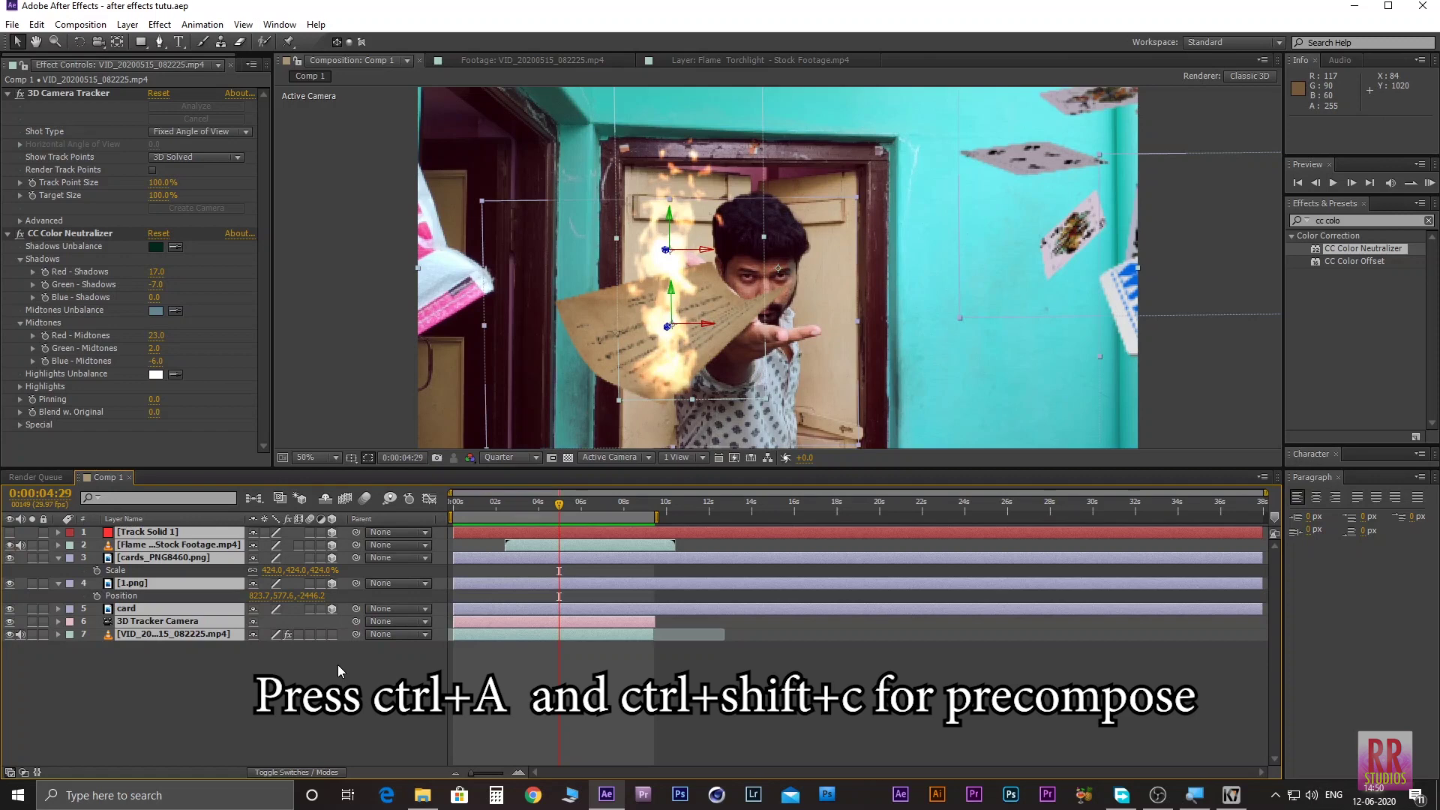
Step: Pre-compose all seven Comp 1 layers into a single Pre-comp 1 layer
key("ctrl+shift+c")
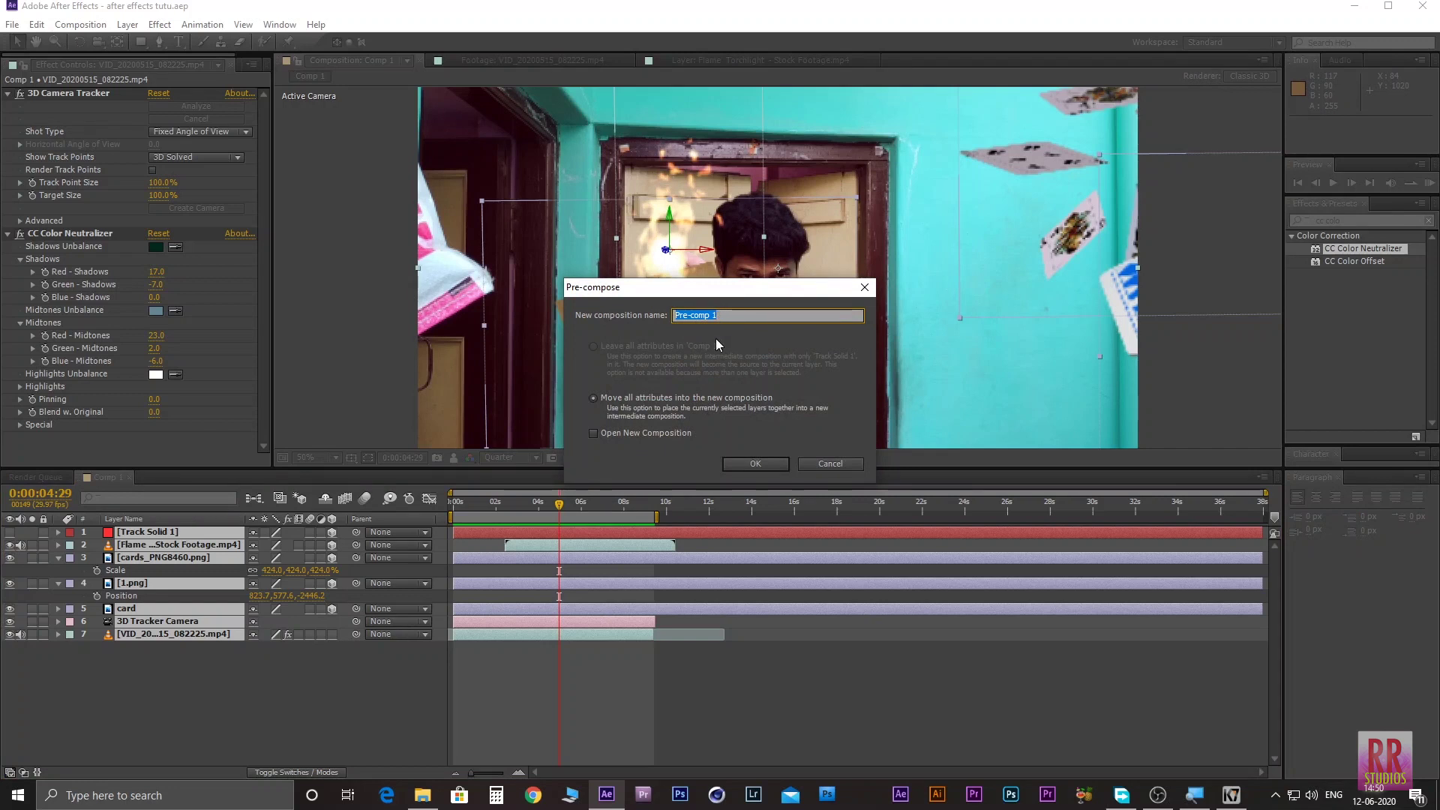
left_click(756, 462)
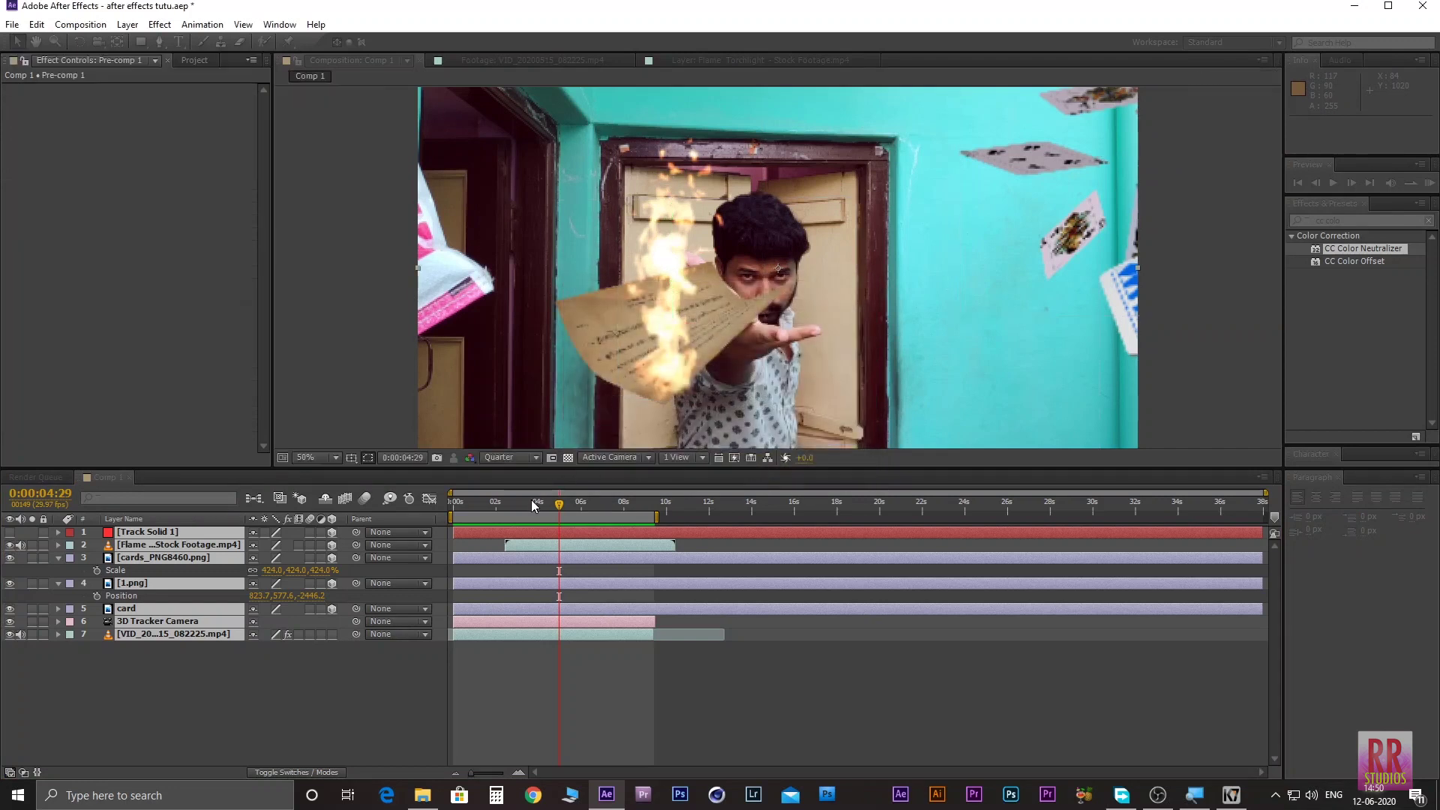
left_click(191, 581)
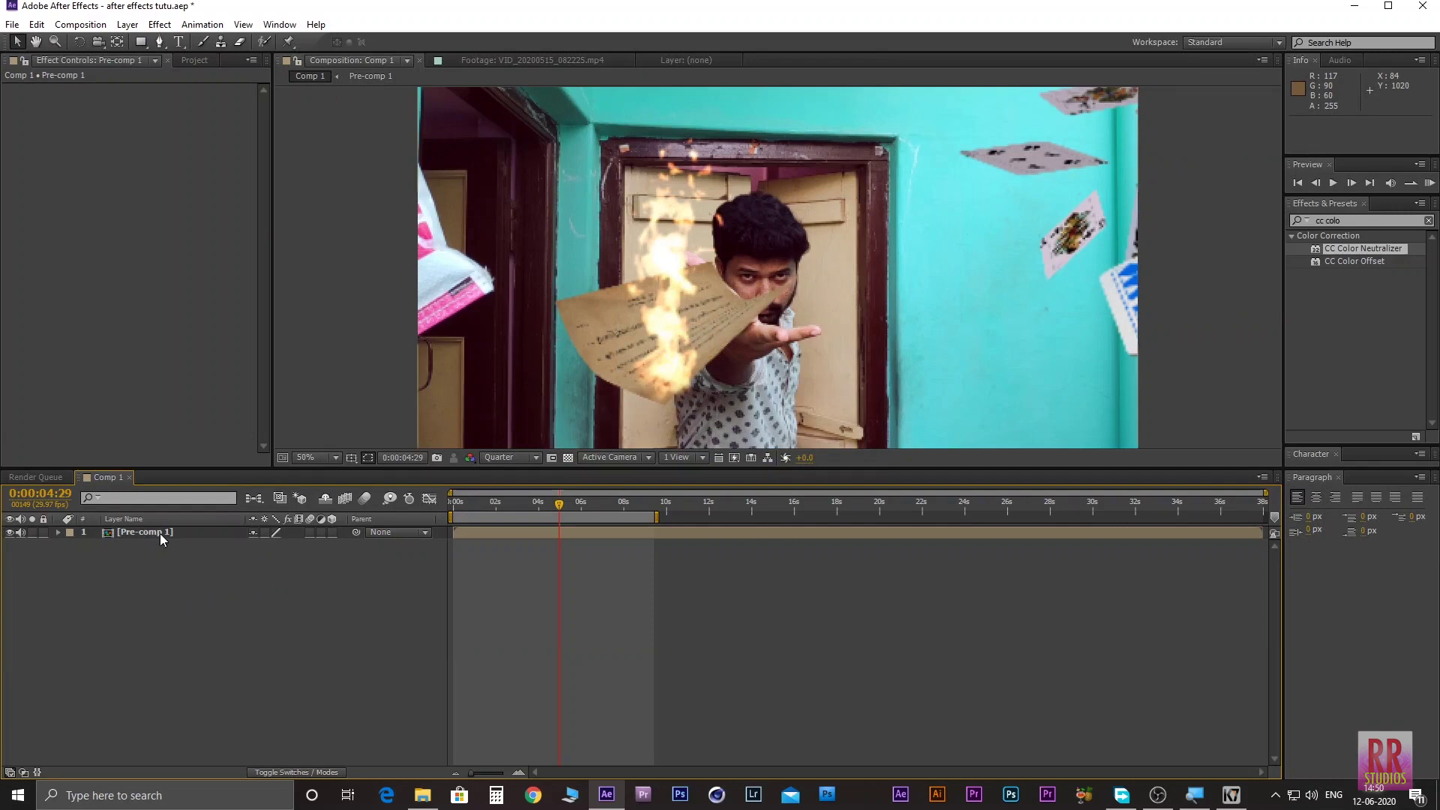
left_click(160, 534)
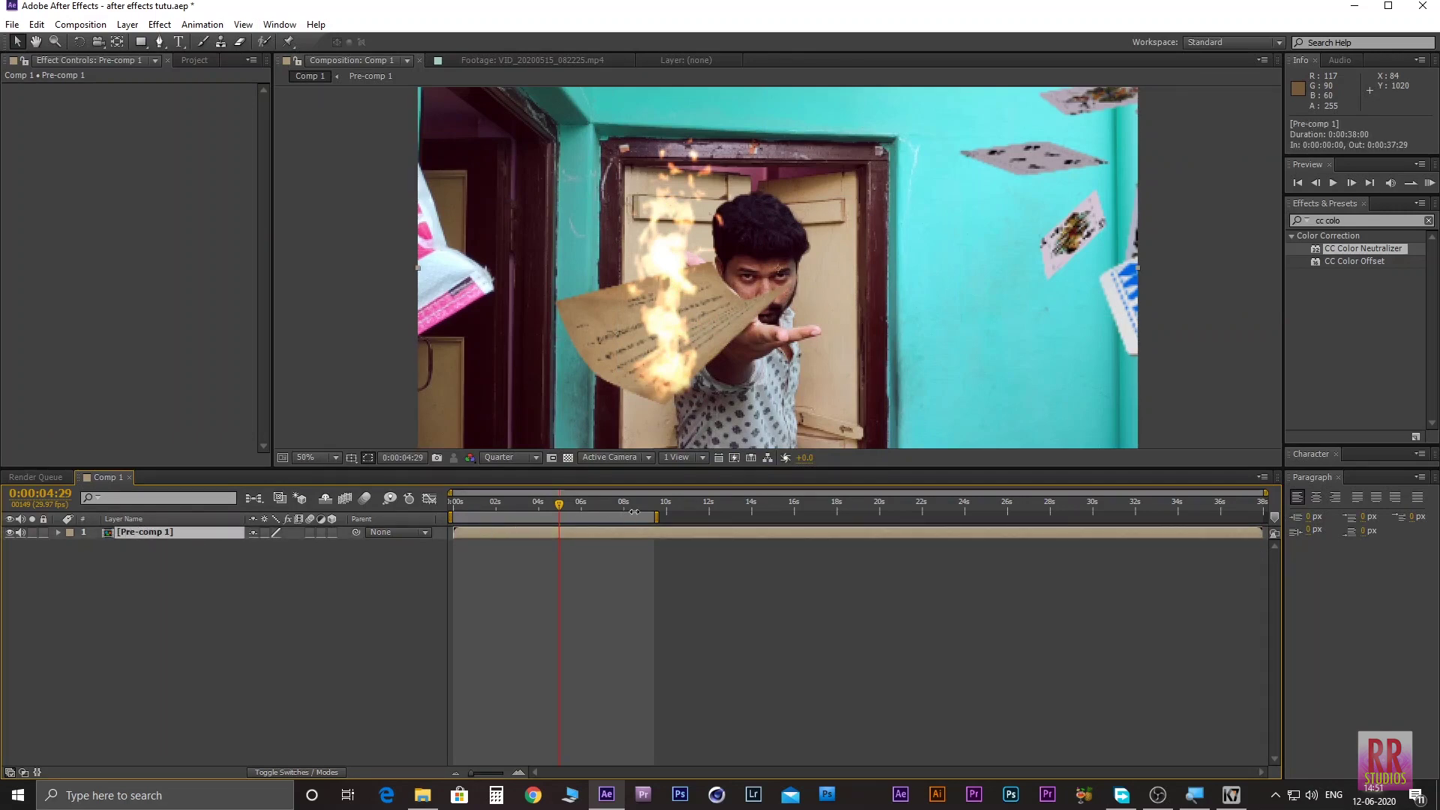
Step: Preview the nested shot from the first frame, then open Pre-comp 1's timeline
left_click_drag(557, 507, 452, 510)
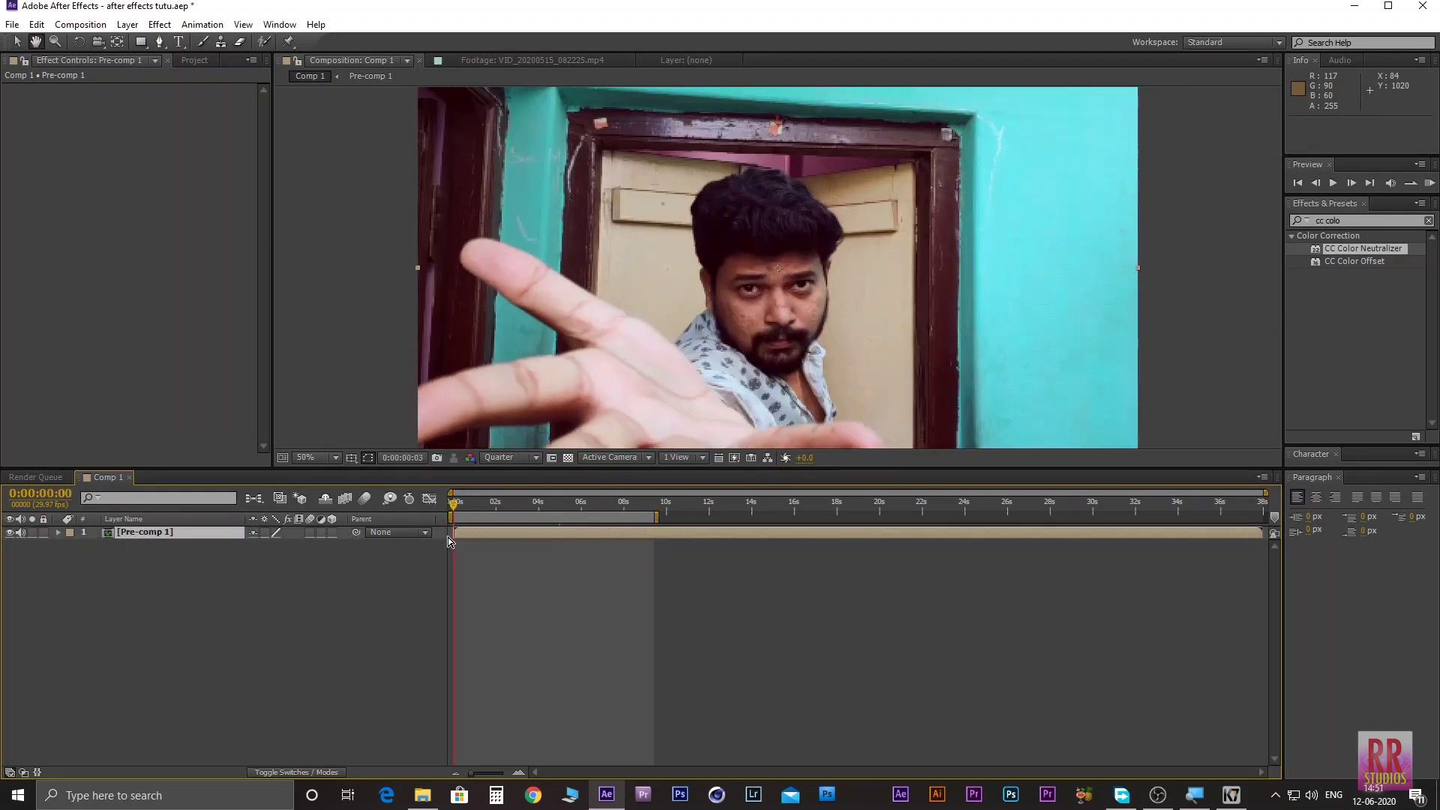
key("space")
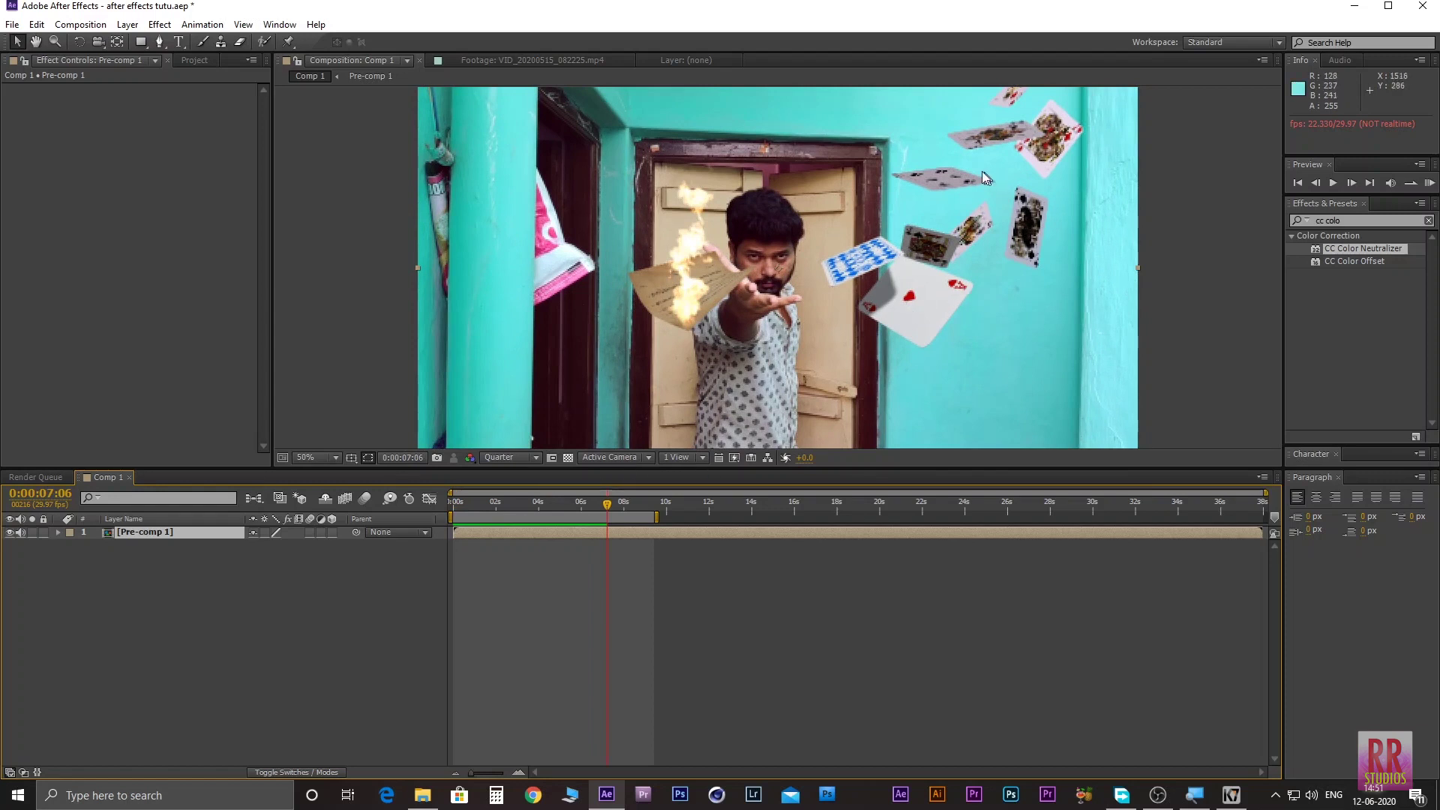
double_click(188, 534)
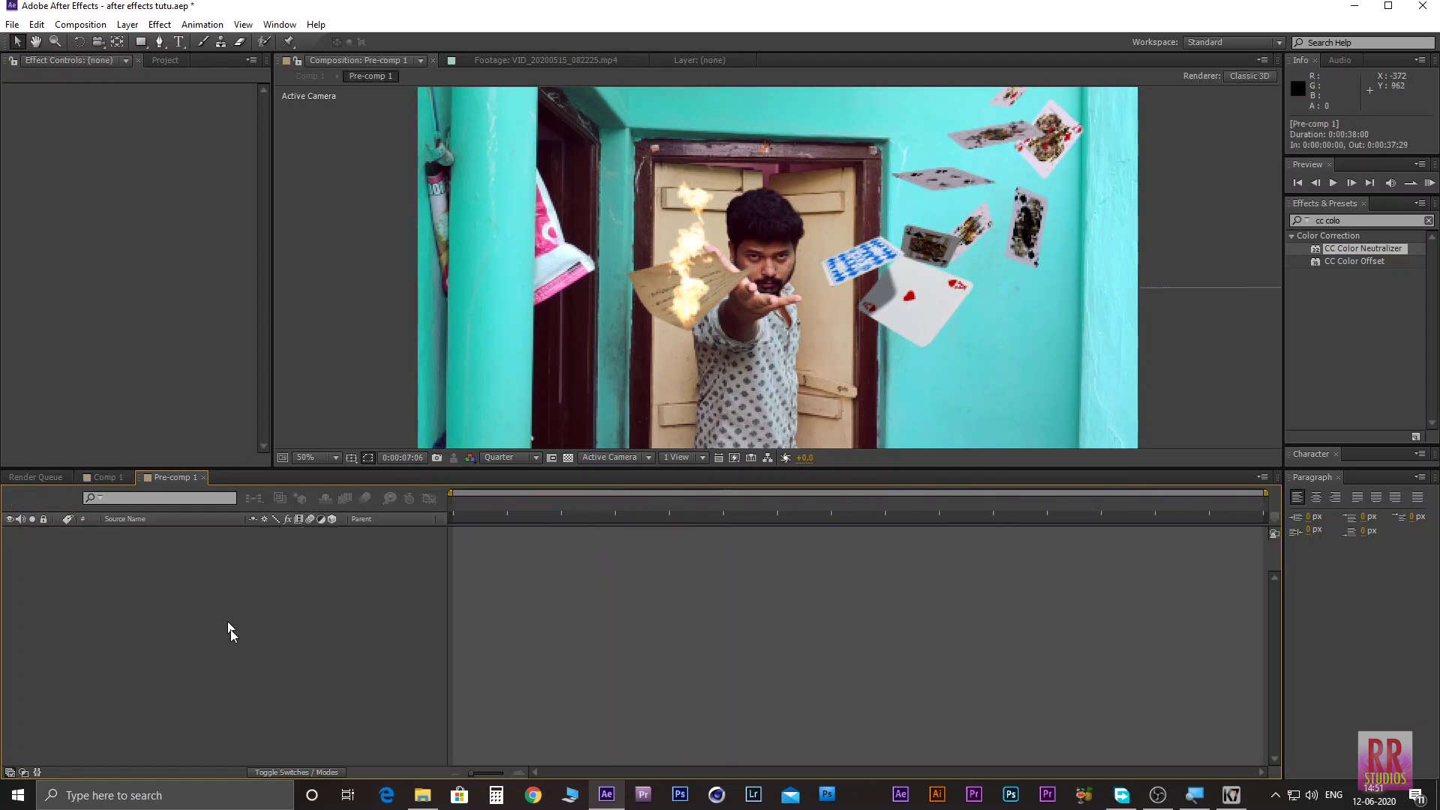
Step: Copy the filmed clip's CC Color Neutralizer onto the card, 1.png and cards_PNG8460.png layers
left_click(199, 636)
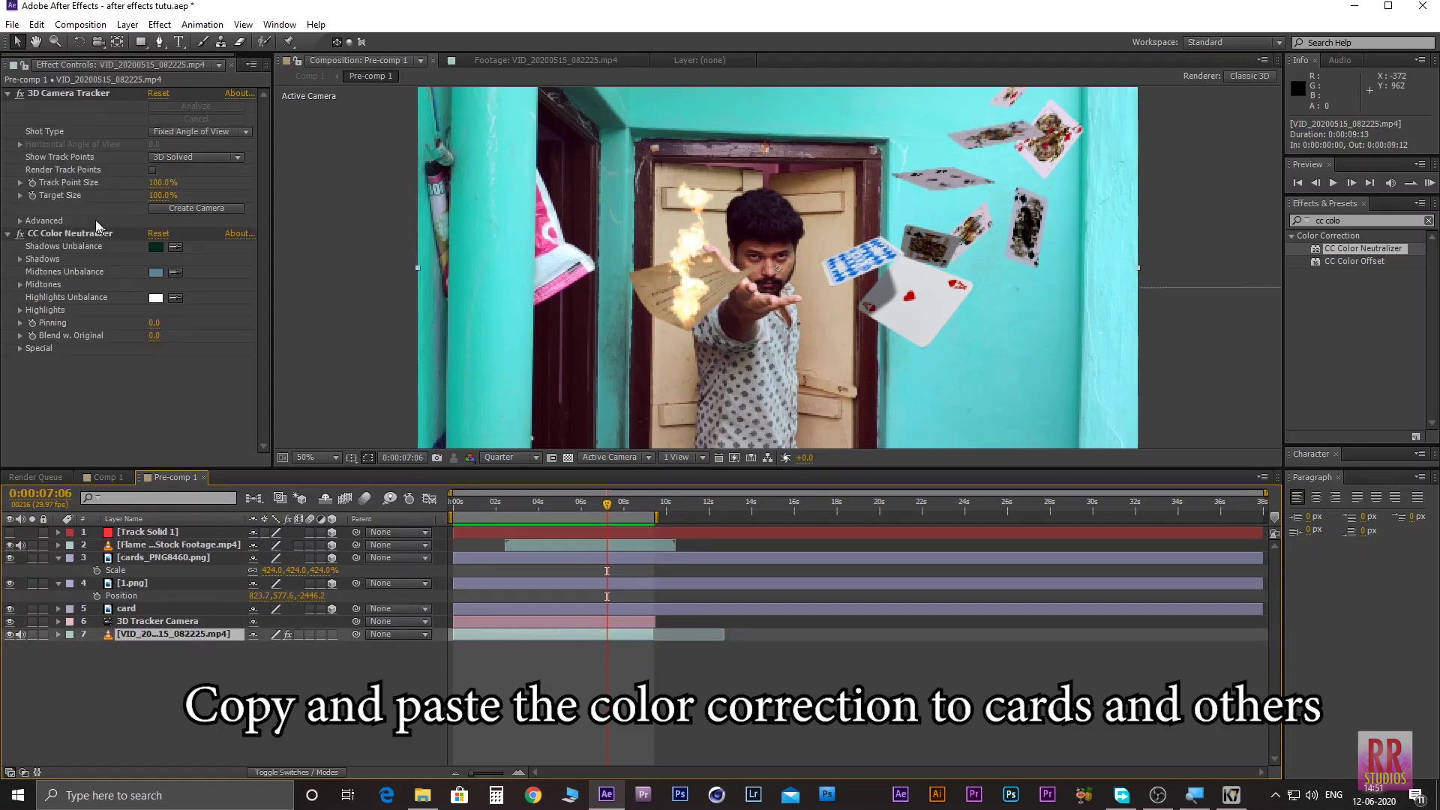
left_click(65, 234)
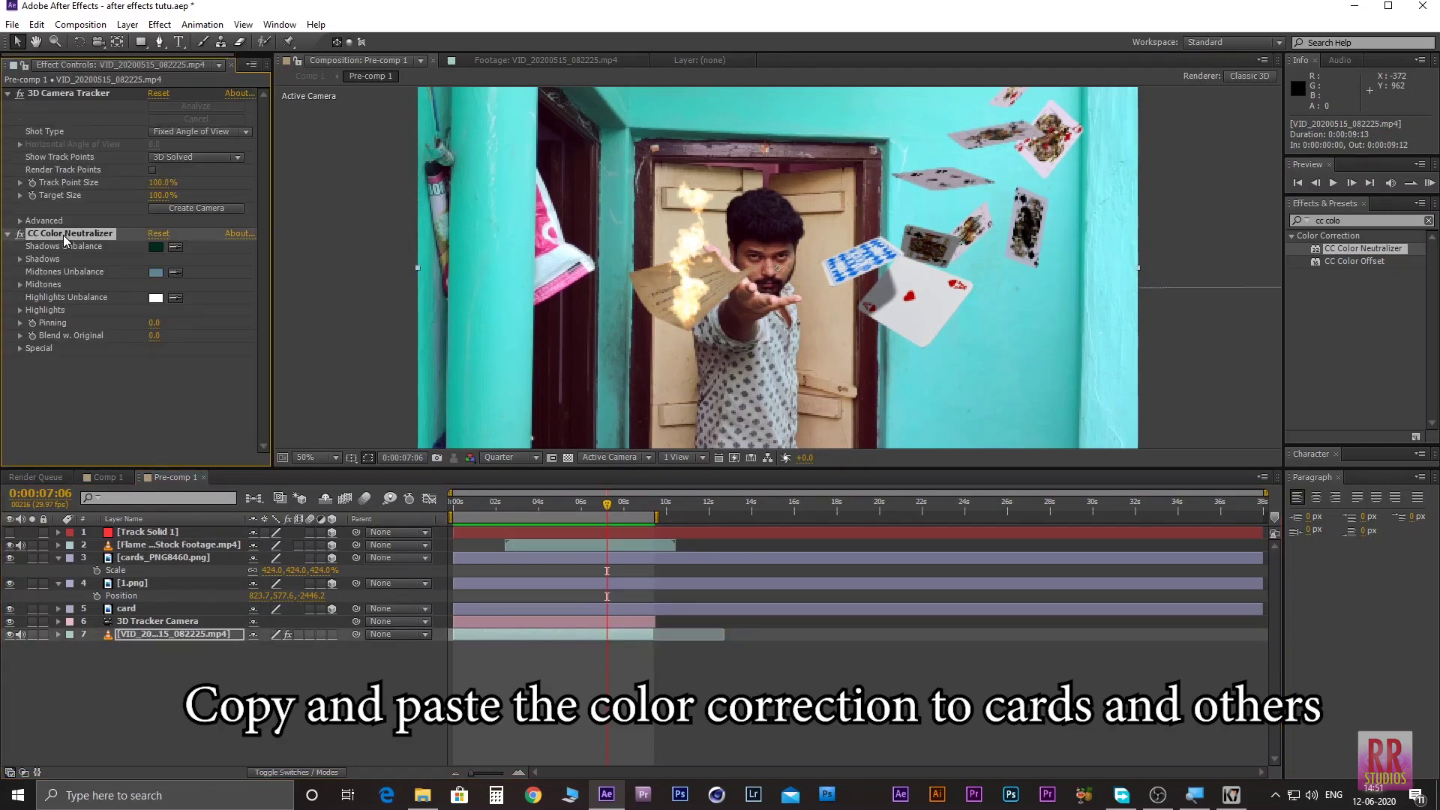
left_click(120, 612)
key("ctrl+v")
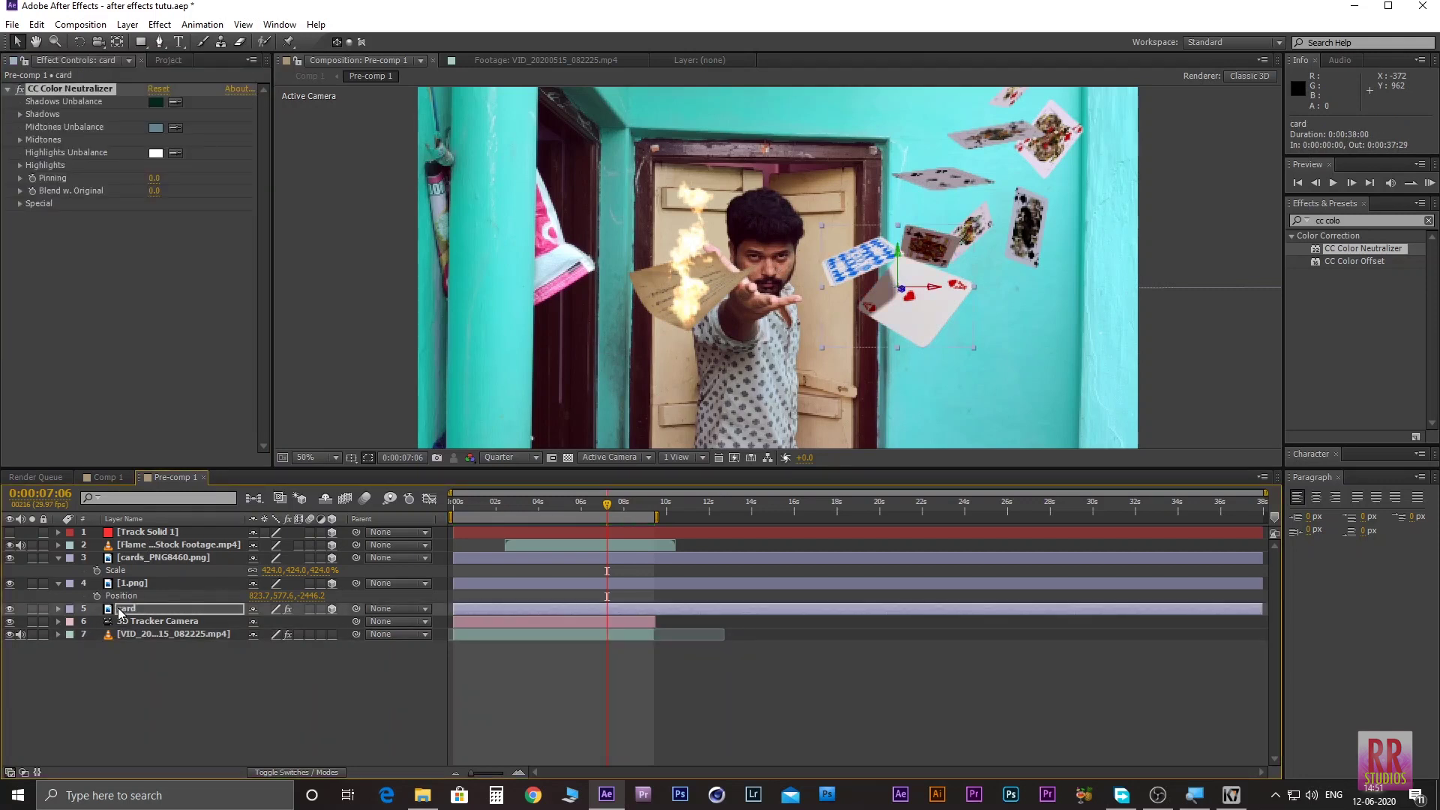
left_click(132, 585)
key("ctrl+v")
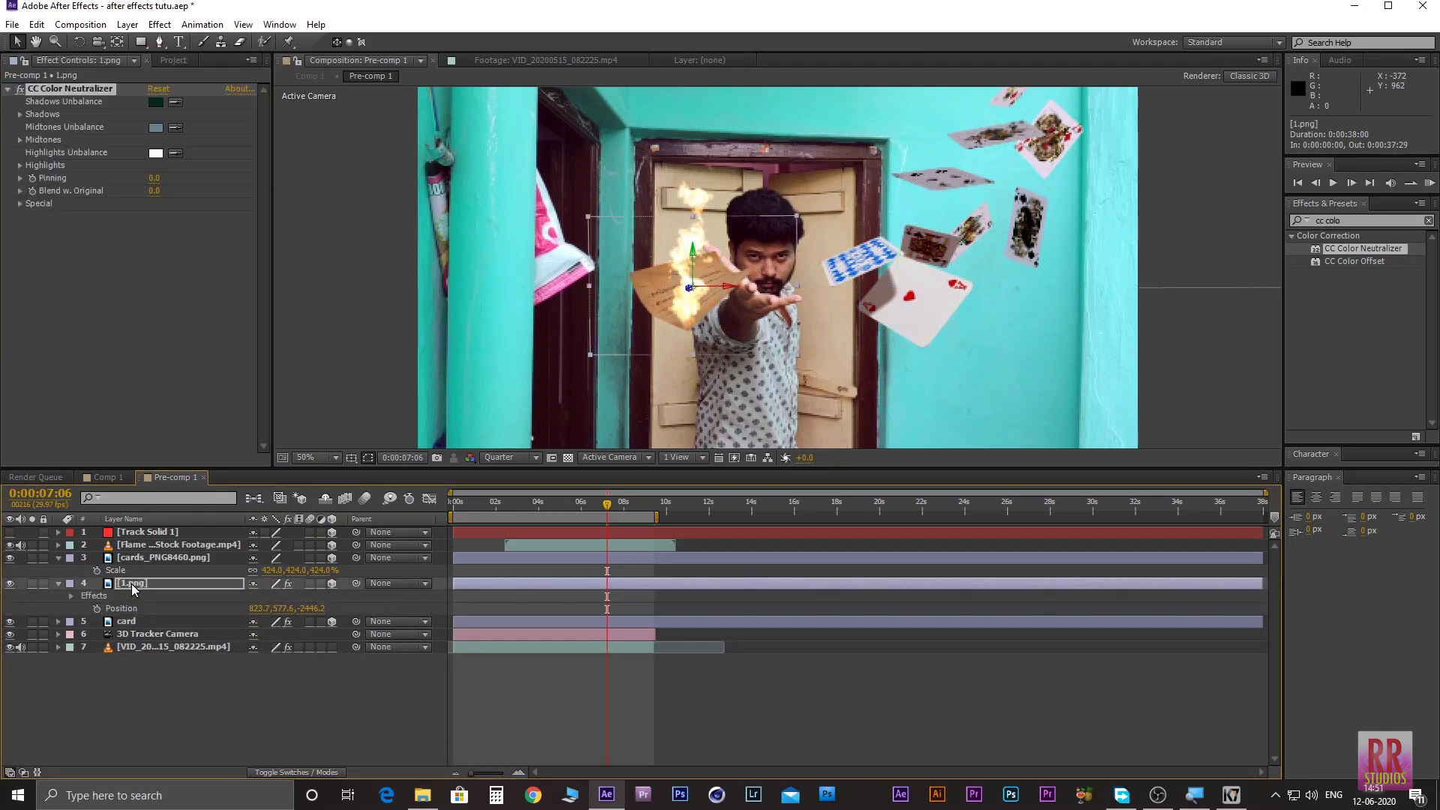
left_click(147, 558)
key("ctrl+v")
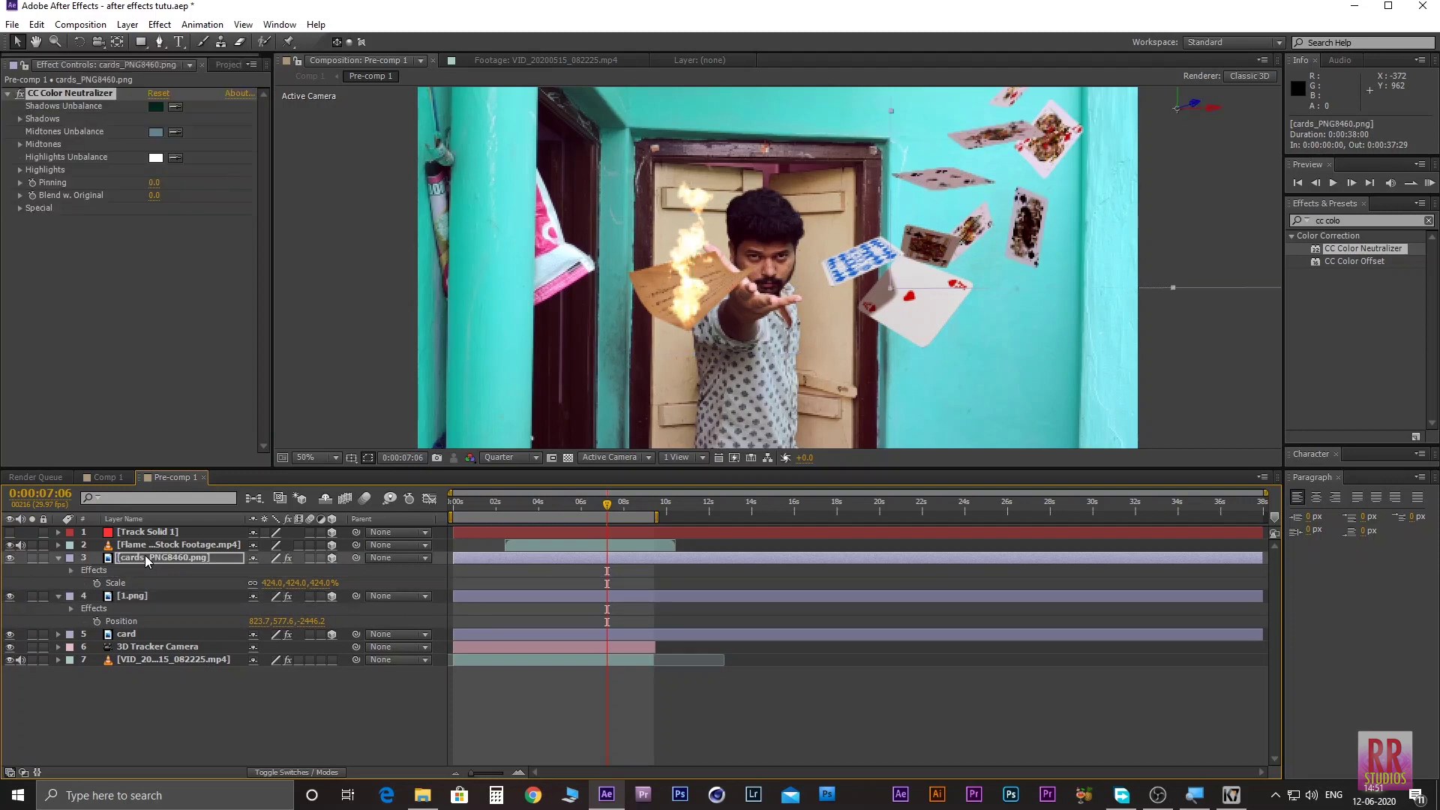
left_click(244, 702)
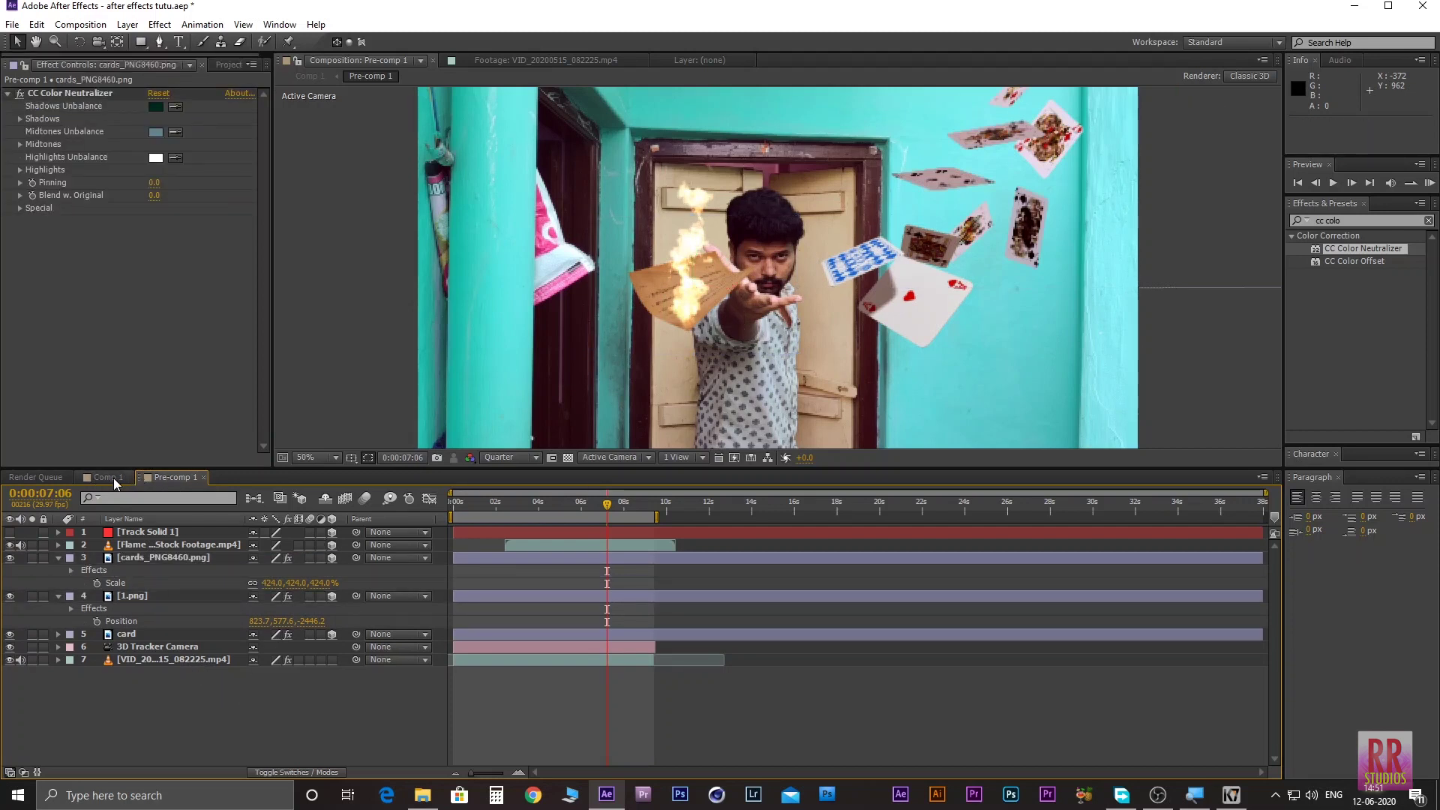
left_click(114, 482)
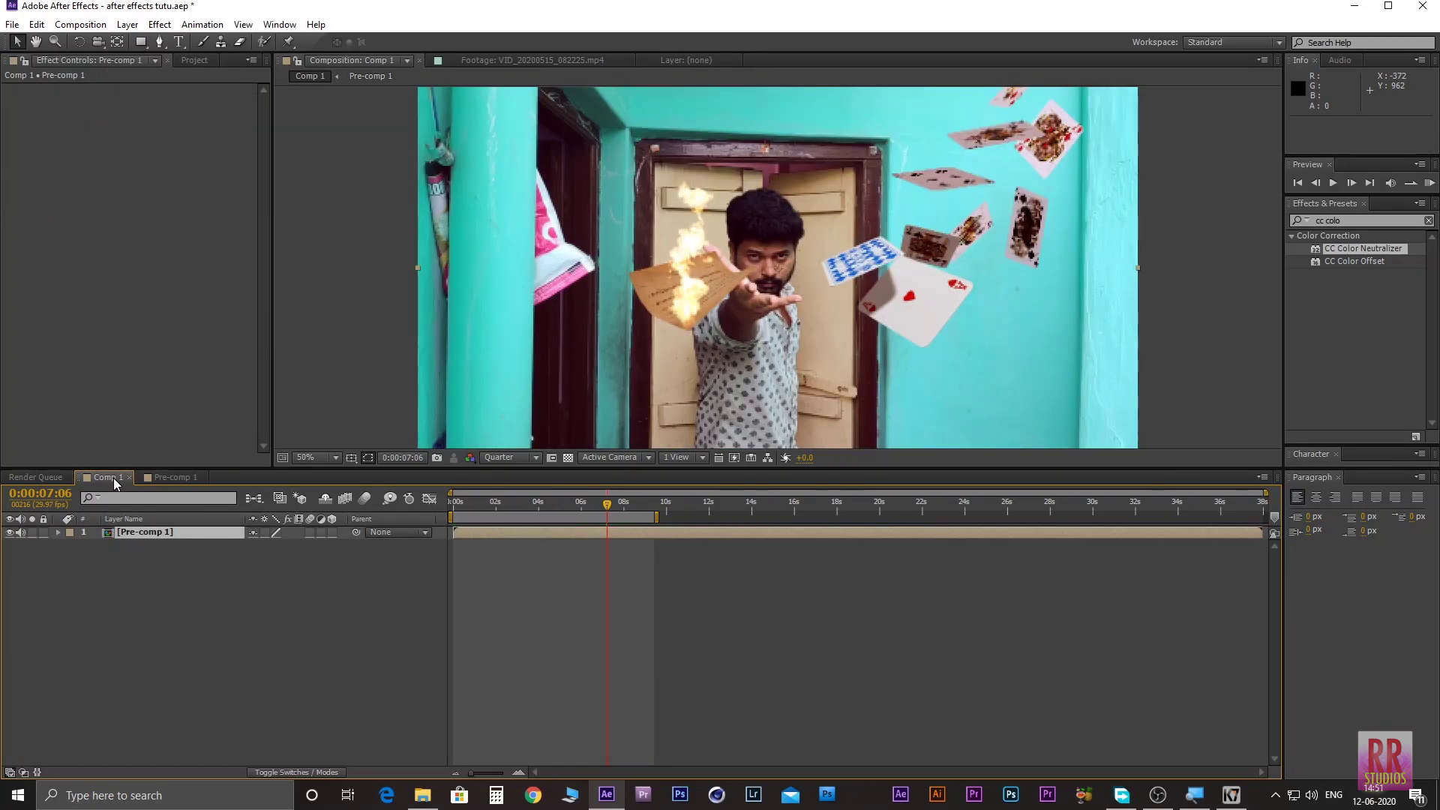
Step: At the first frame, enable Time Remapping on the Pre-comp 1 layer in Comp 1
left_click(143, 583)
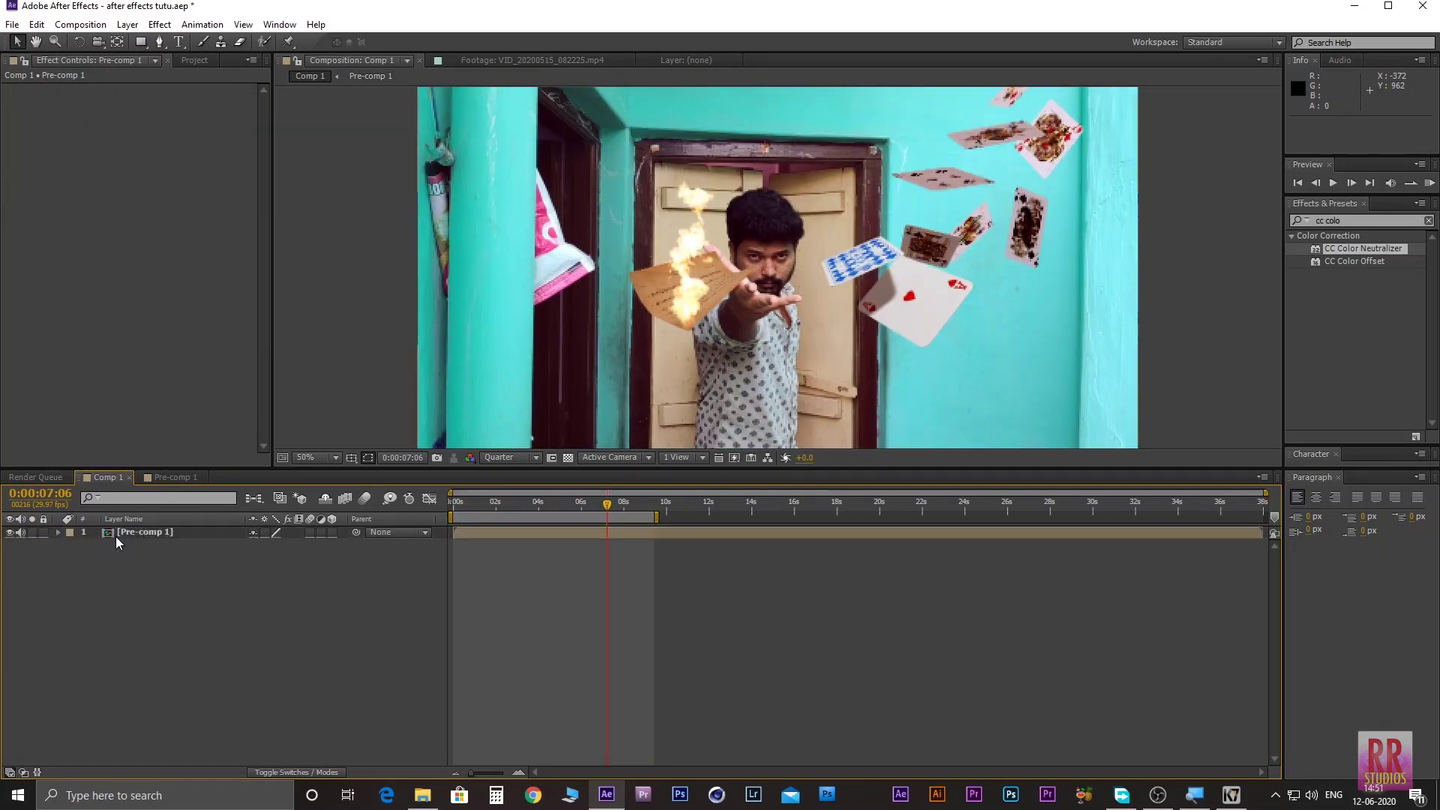
left_click(137, 536)
left_click(206, 602)
left_click(455, 501)
key("BackSpace")
key("BackSpace")
key("BackSpace")
left_click(163, 534)
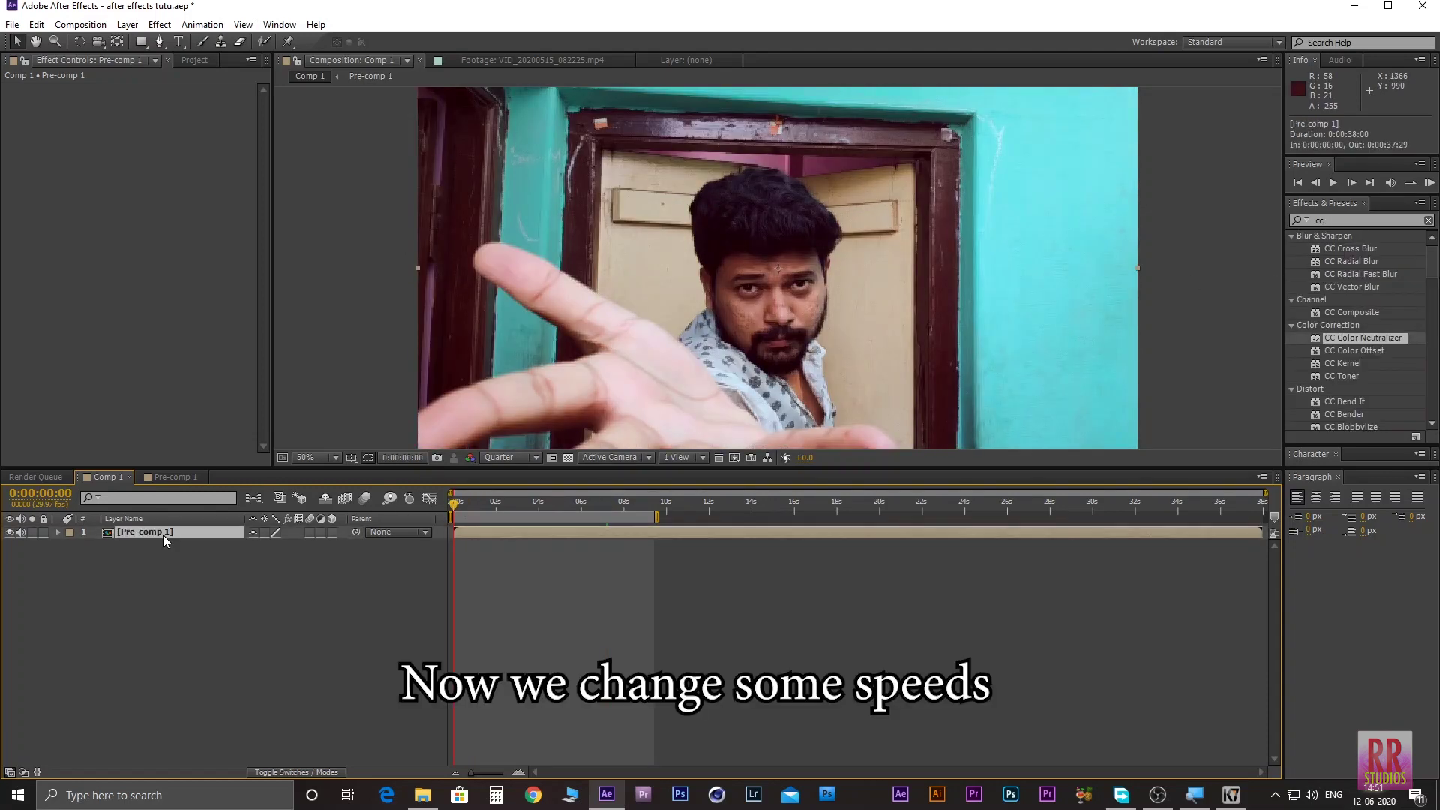
right_click(163, 534)
key("Escape")
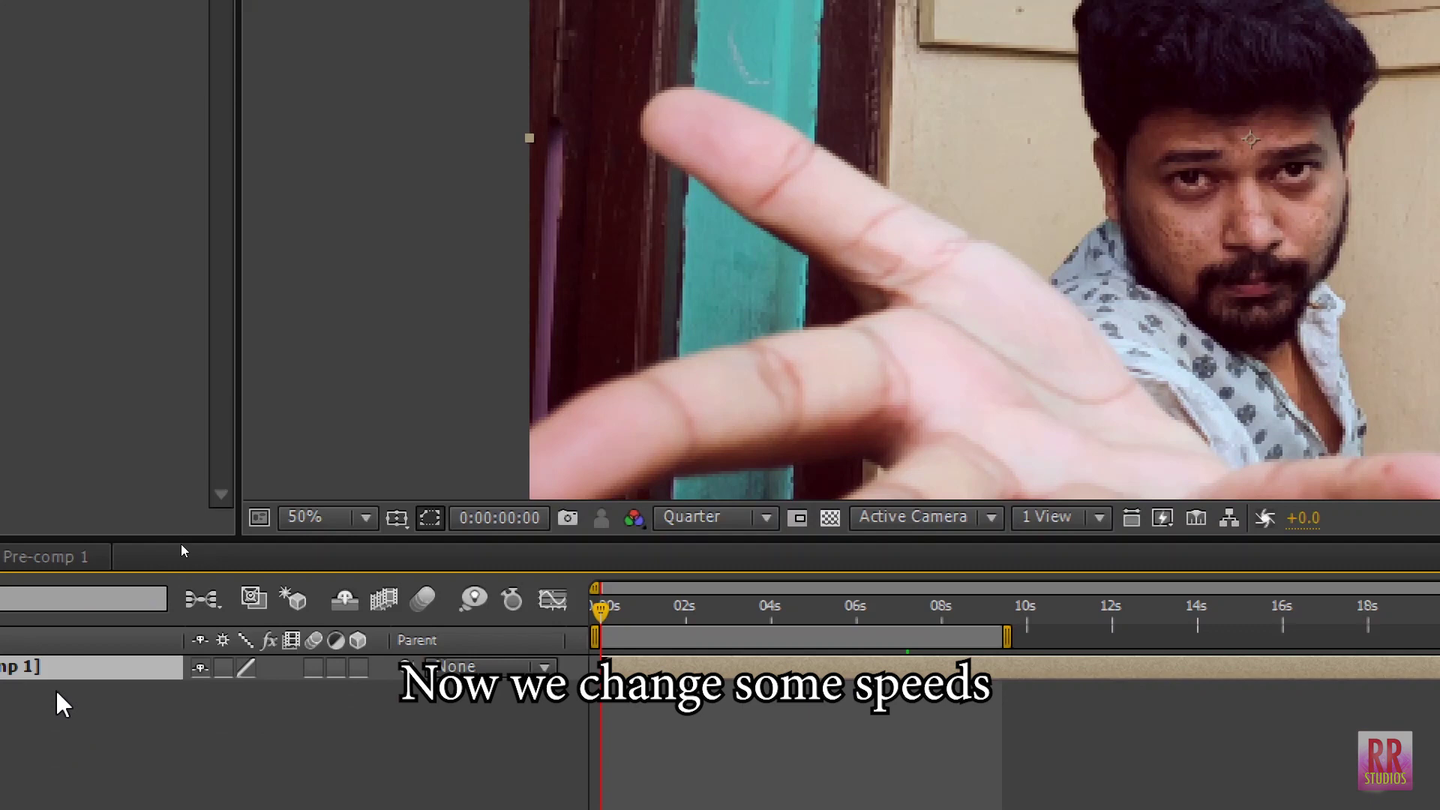
right_click(71, 723)
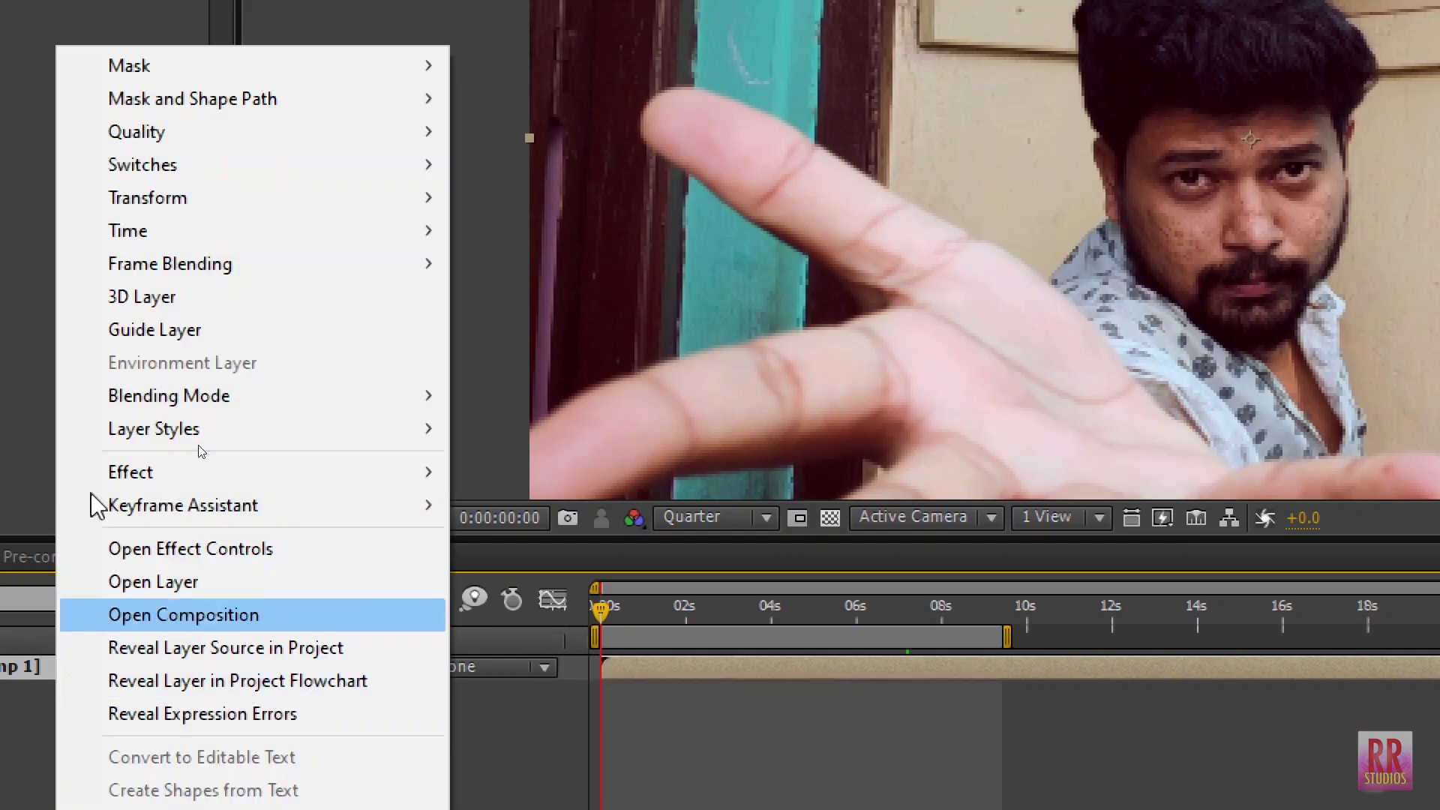
mouse_move(199, 232)
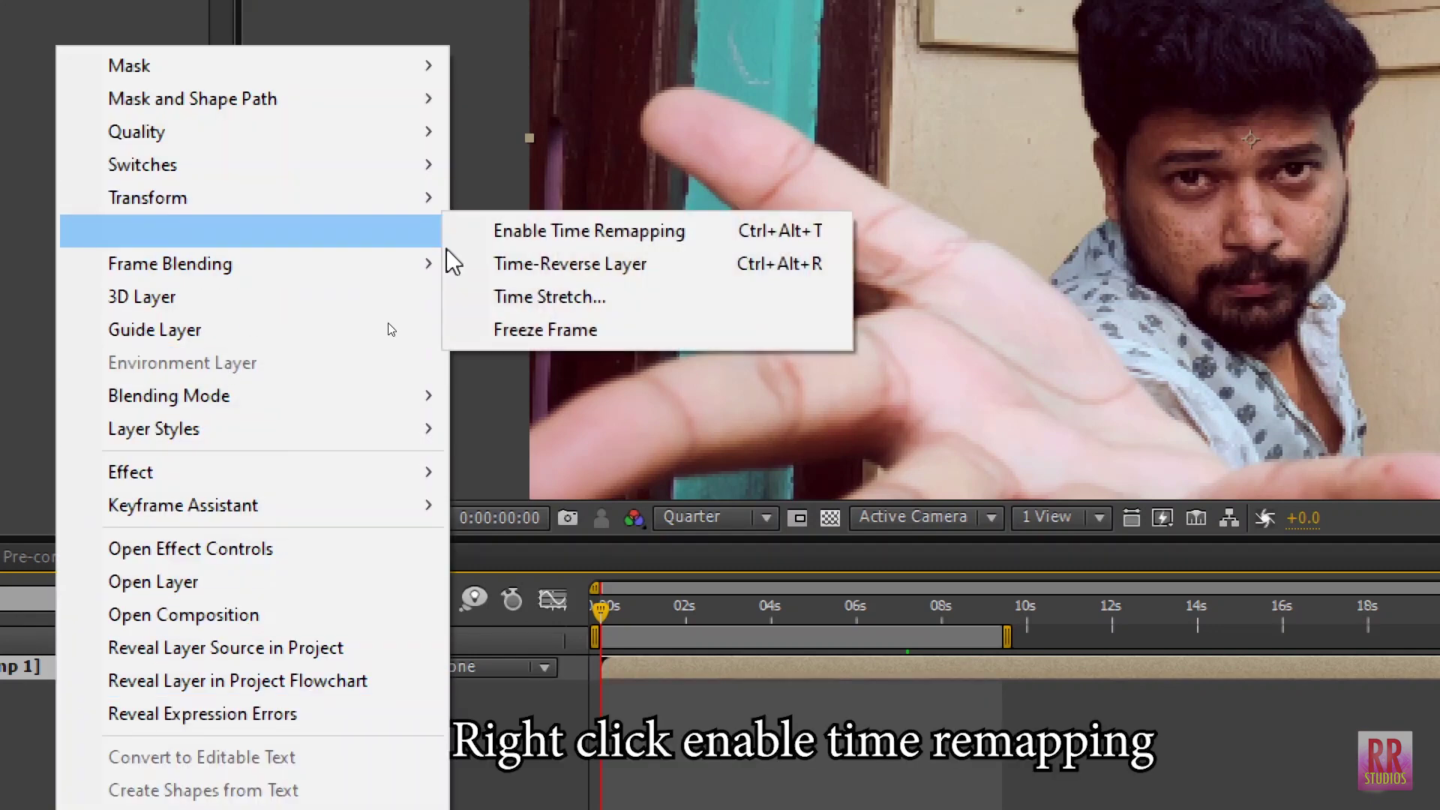
left_click(569, 237)
type("cc")
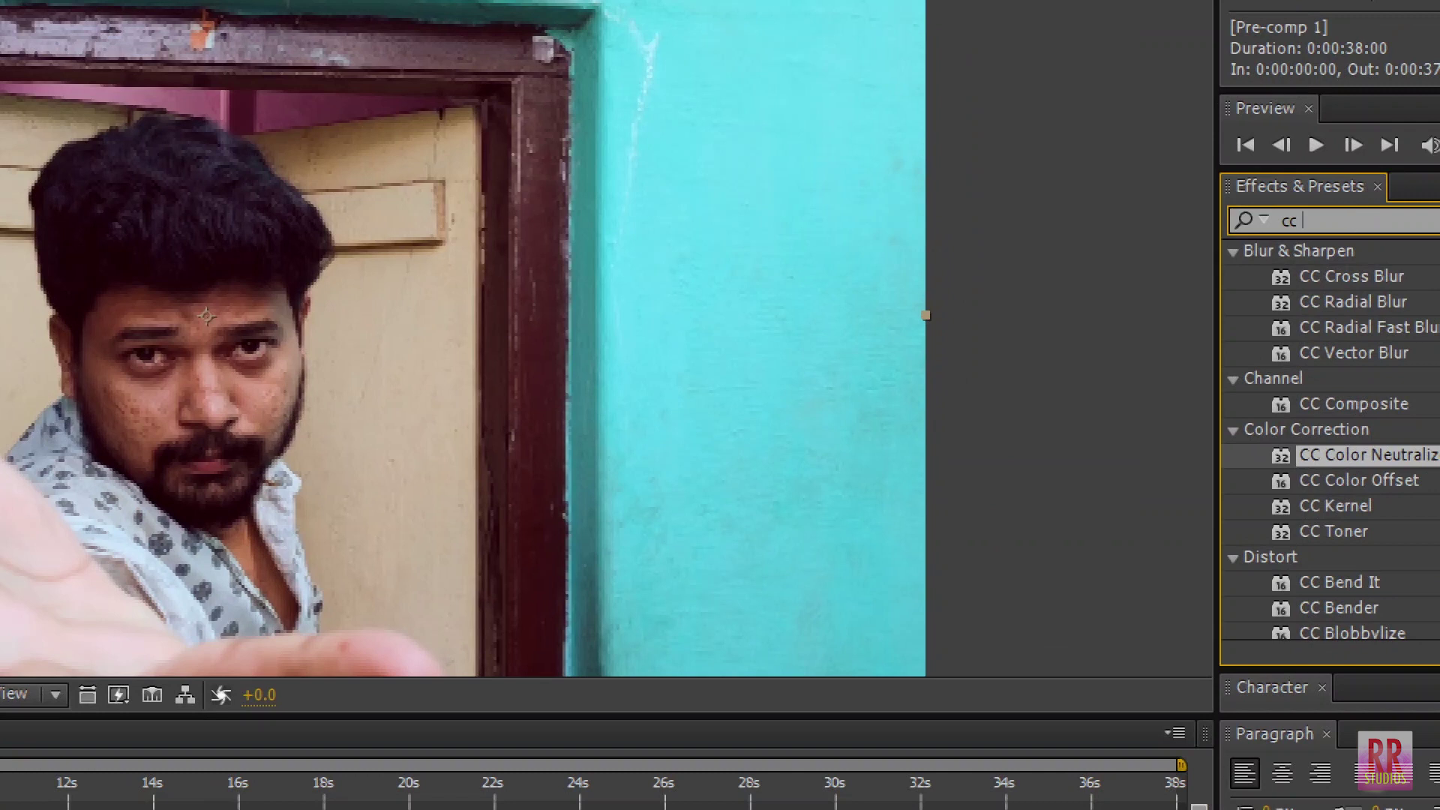
Step: Search Effects & Presets for 'timew' and drag Timewarp onto the Pre-comp 1 layer
type("tim")
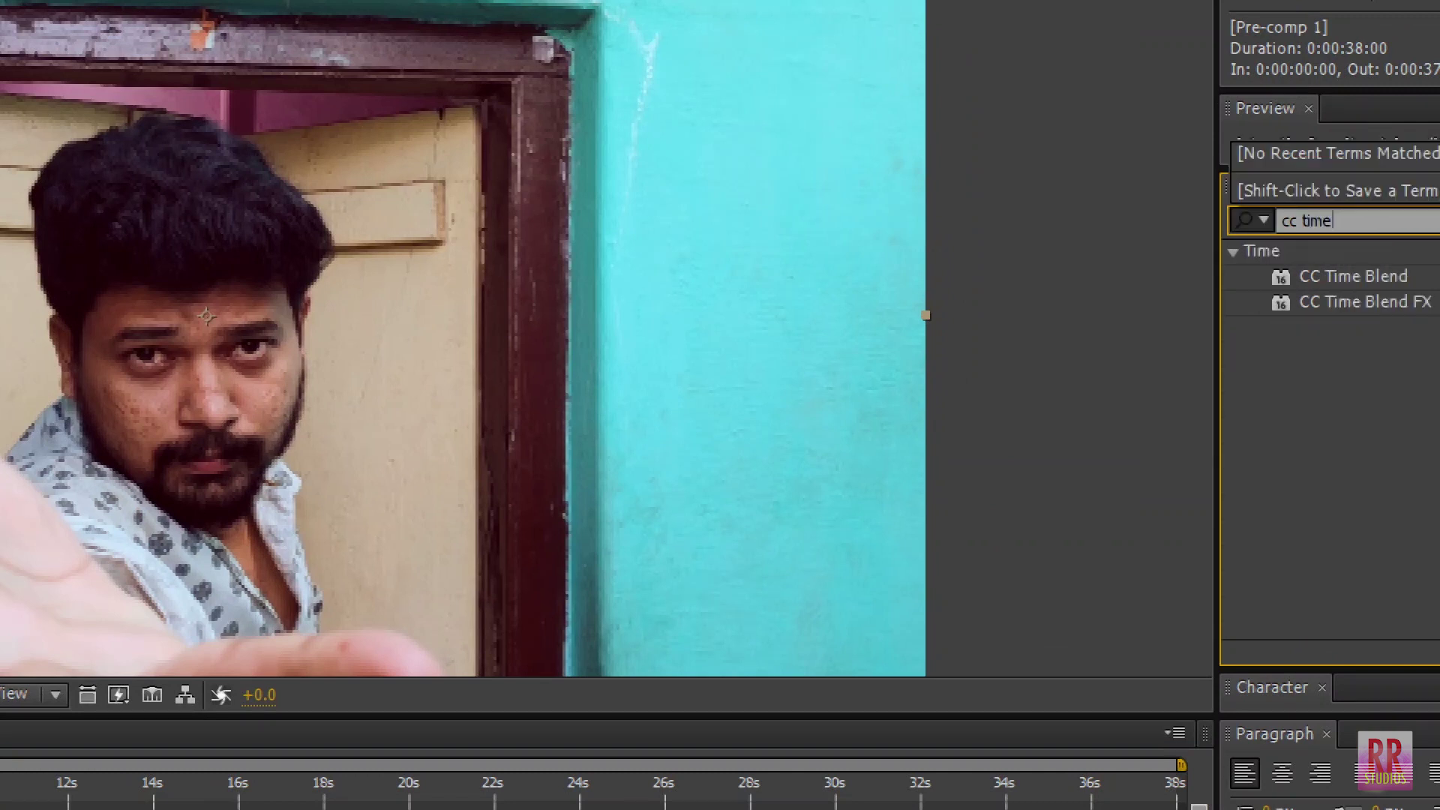
key("BackSpace")
key("BackSpace")
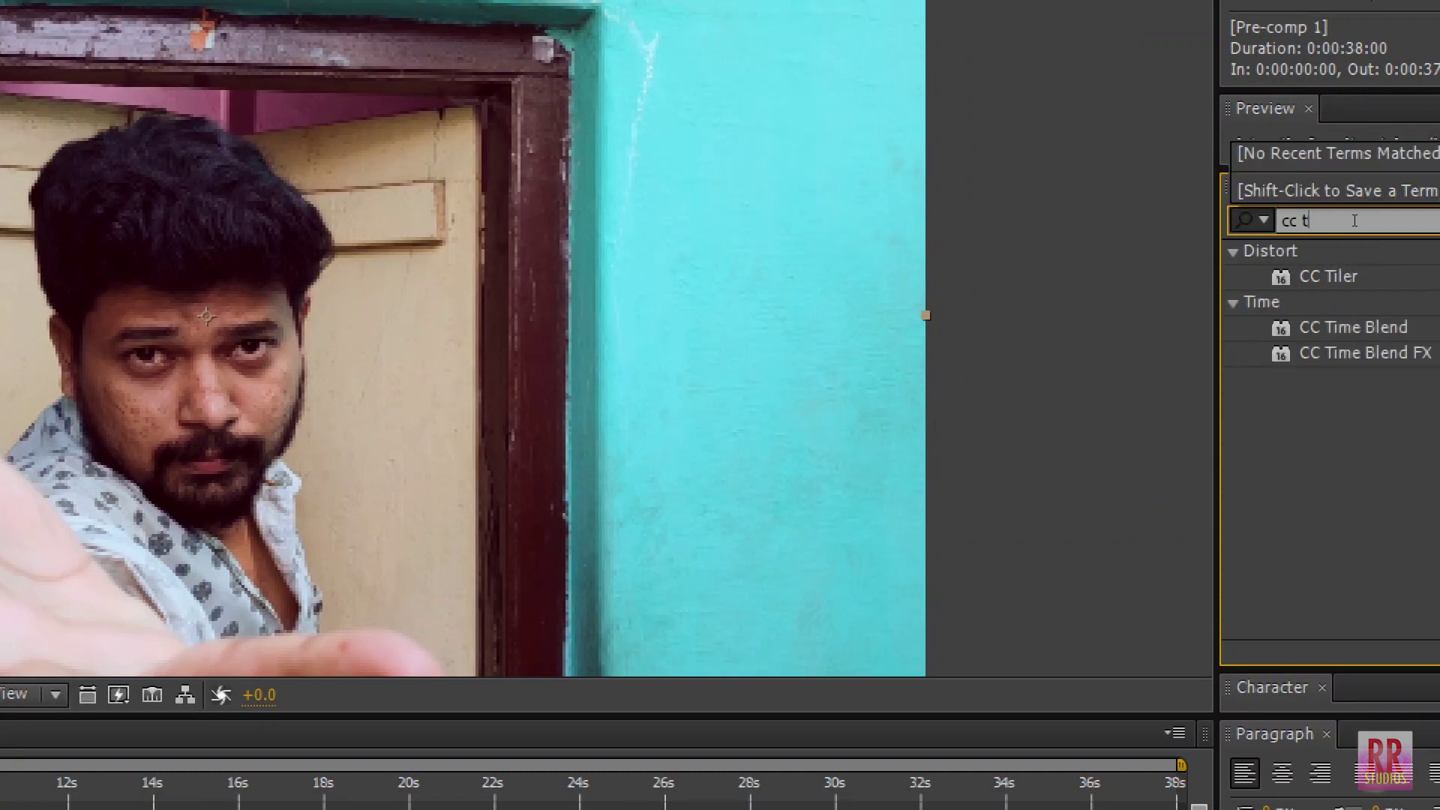
key("BackSpace")
key("BackSpace")
key("BackSpace")
type("time")
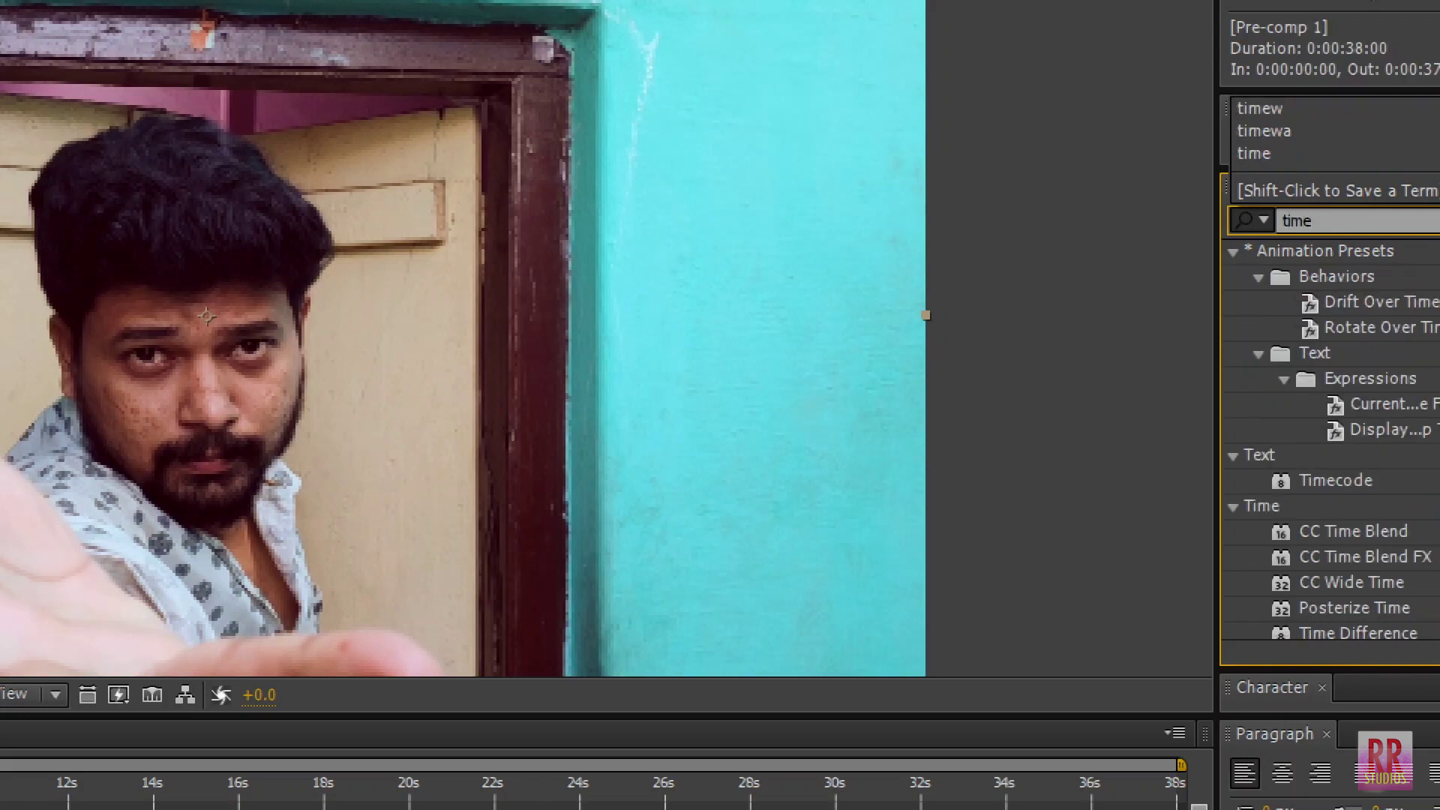
type(" w")
key("BackSpace")
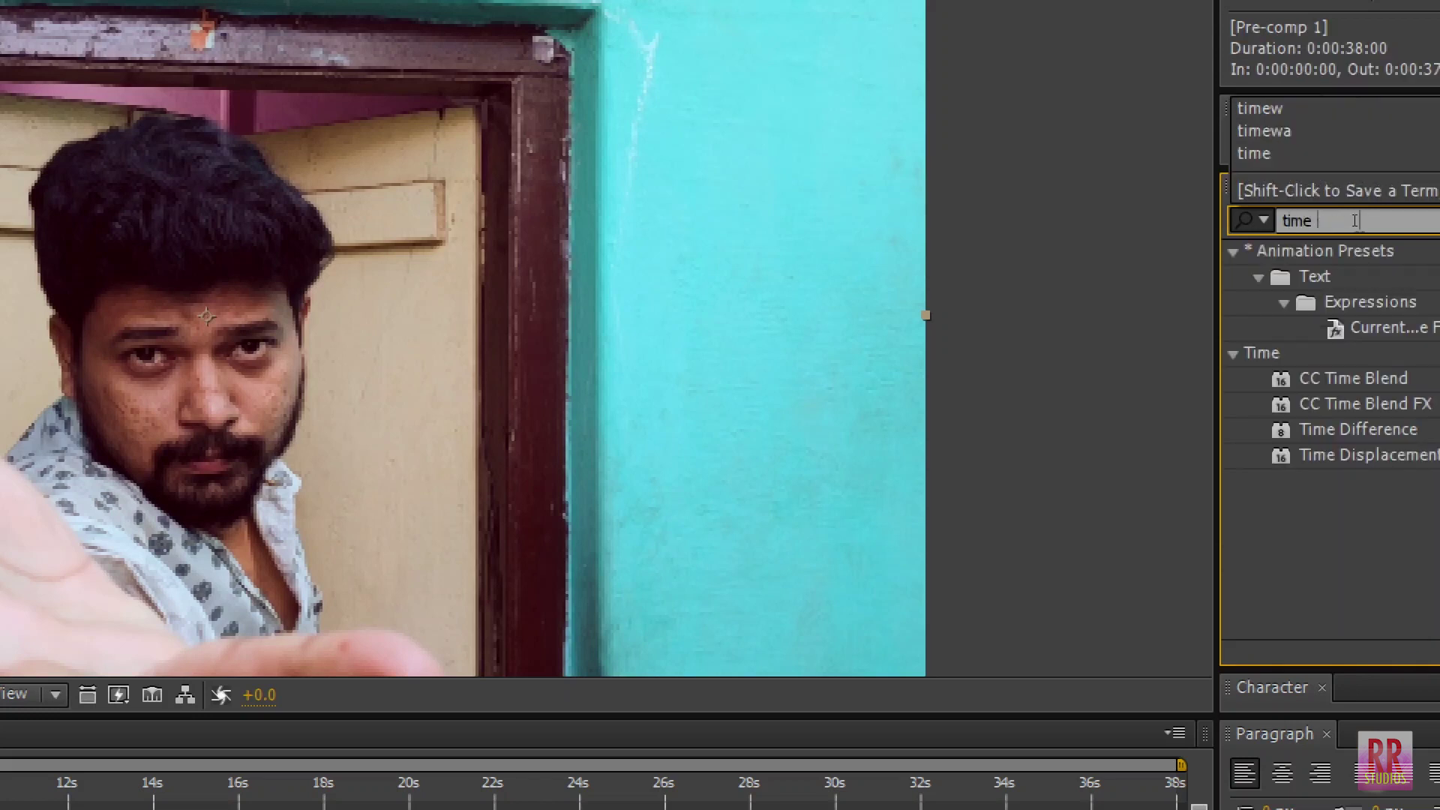
type("w")
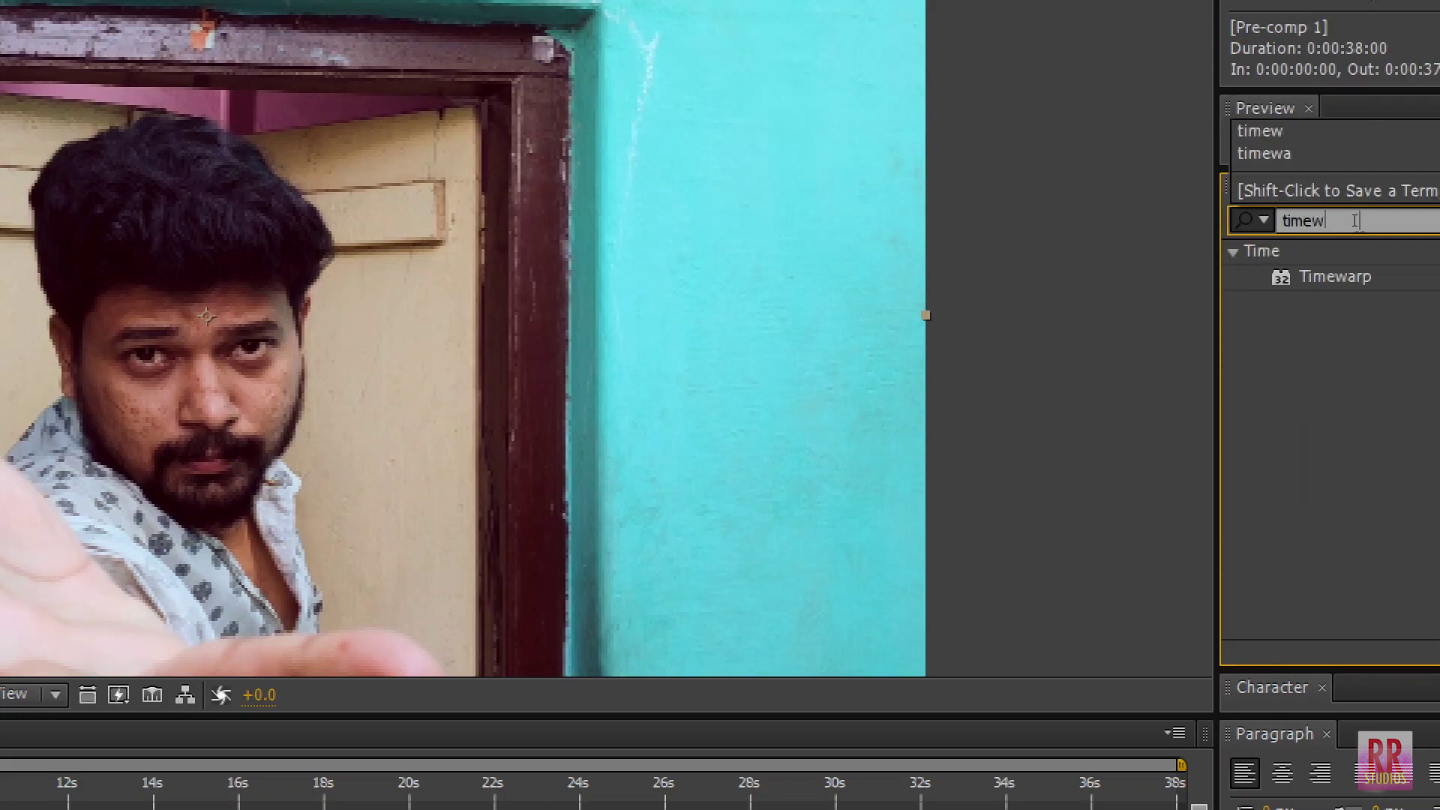
left_click(1318, 276)
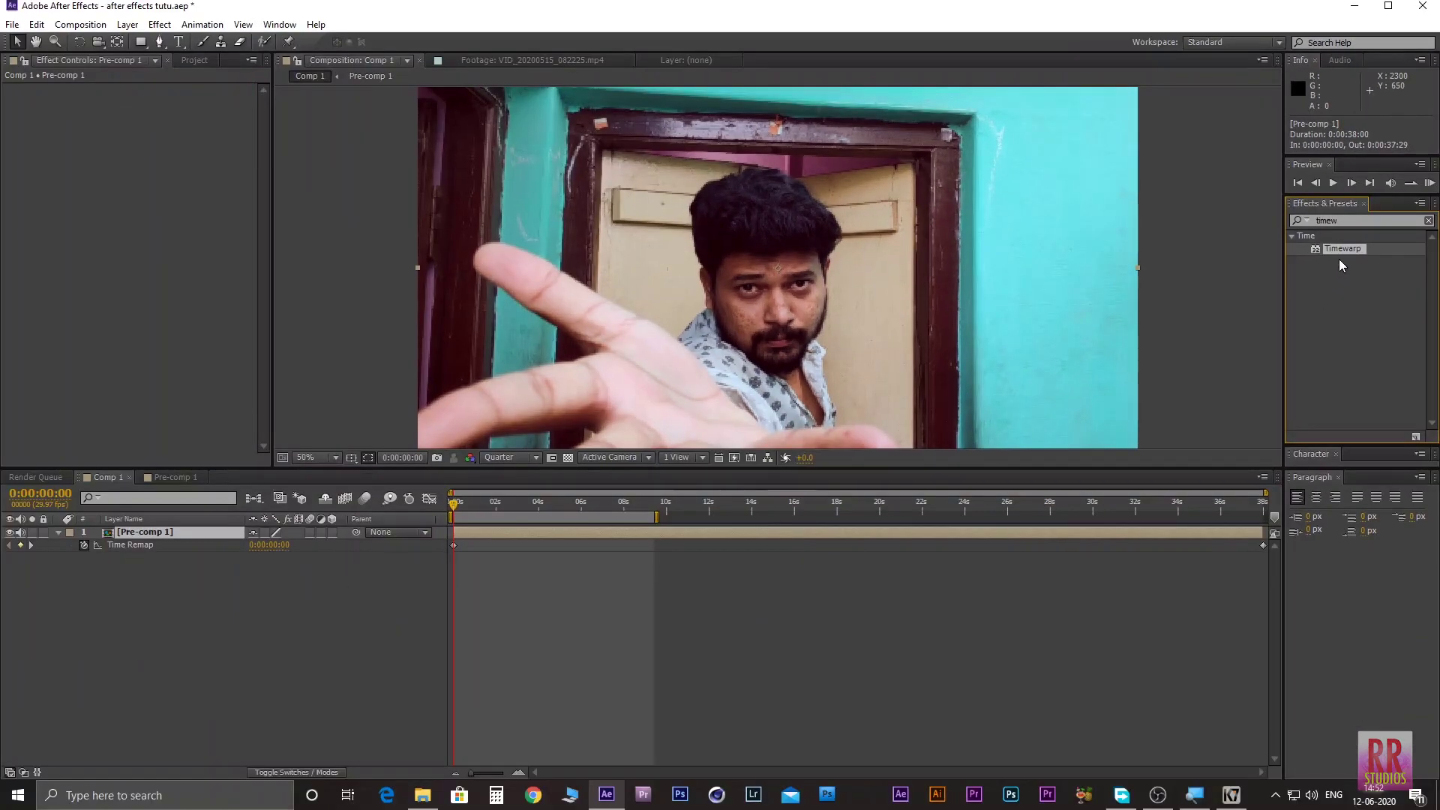
left_click_drag(1340, 250, 196, 531)
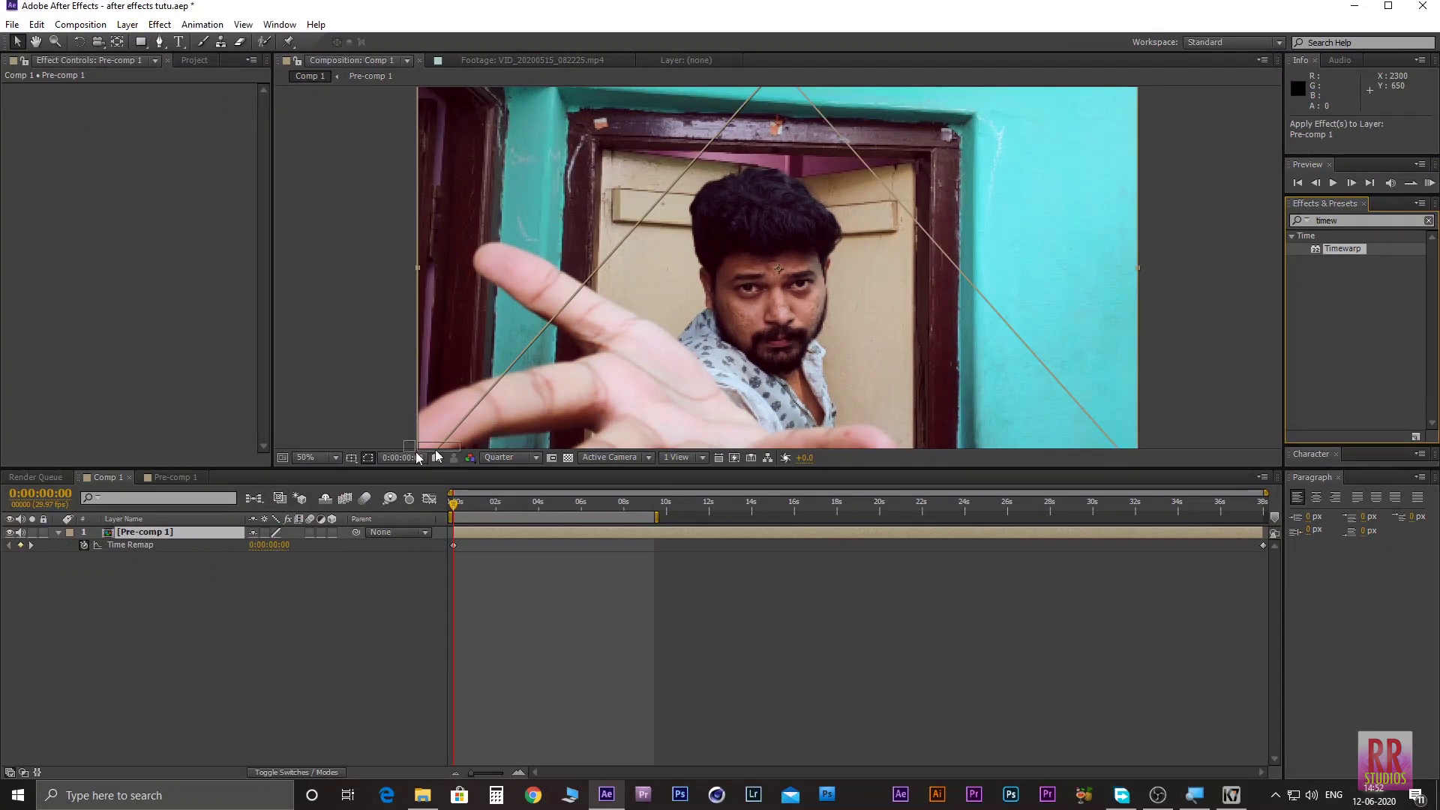
Step: Apply Timewarp to Pre-comp 1 with Speed 100 and play a preview of the shot
left_click_drag(186, 534, 187, 534)
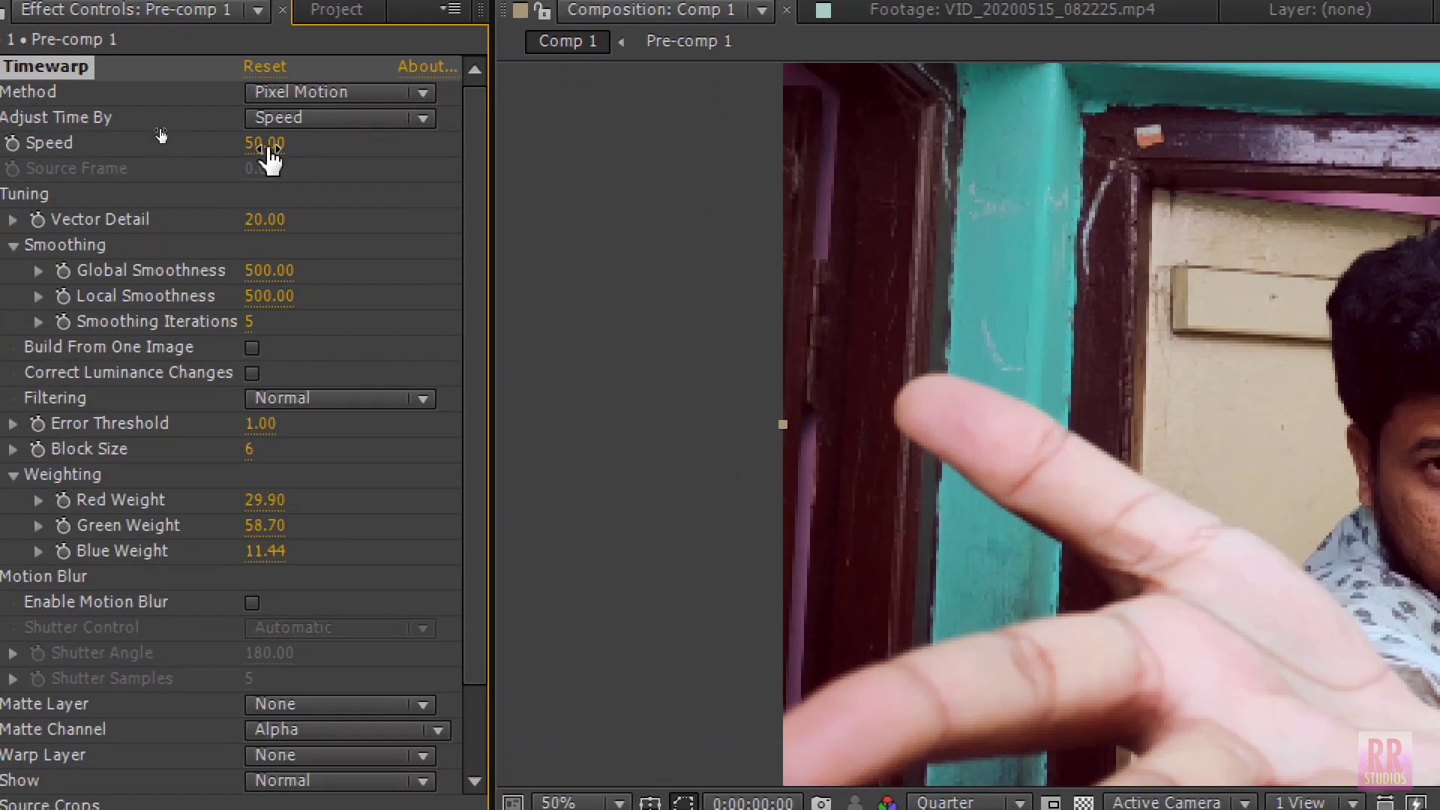
left_click(267, 144)
type("-100")
key("BackSpace")
key("BackSpace")
key("BackSpace")
key("BackSpace")
type("100")
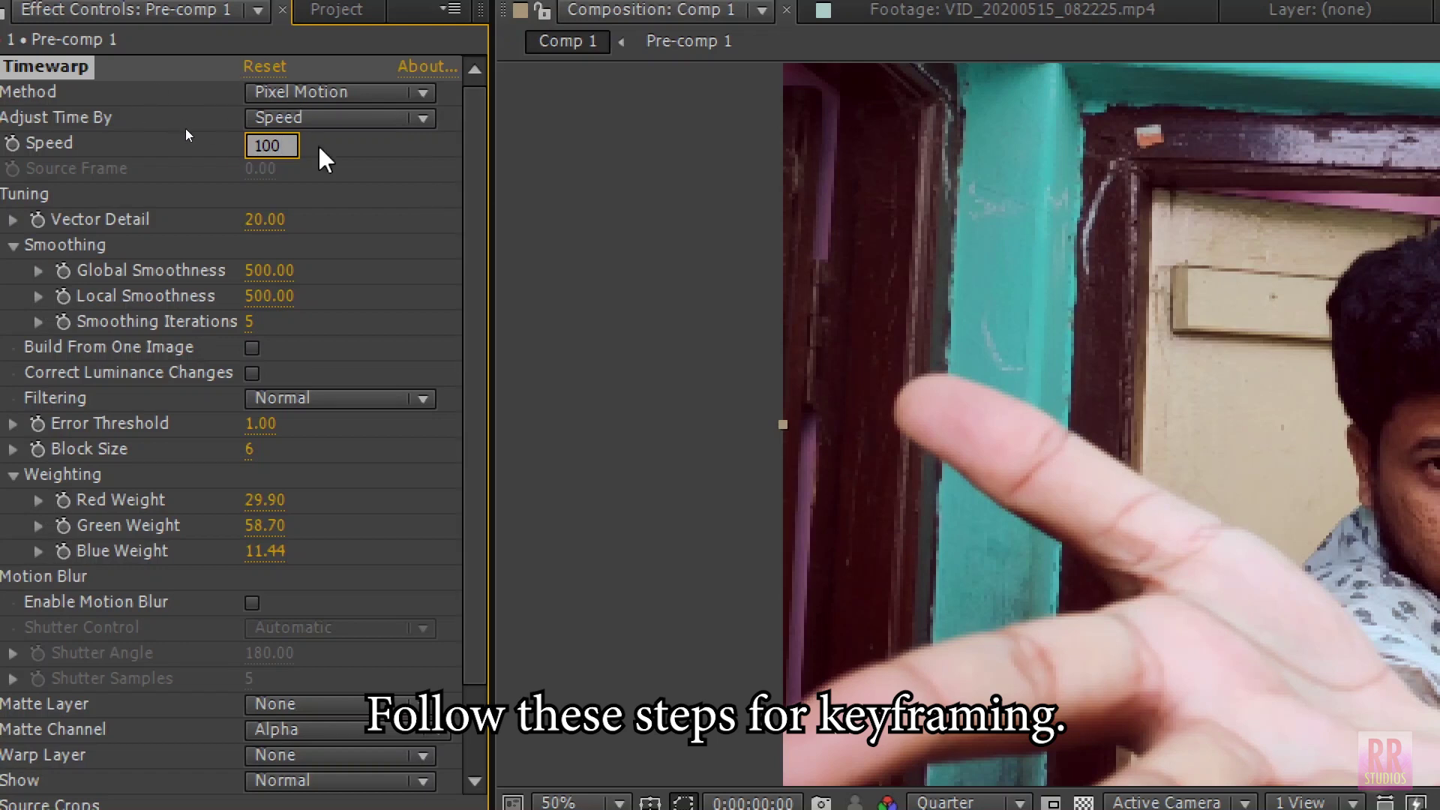
left_click(186, 128)
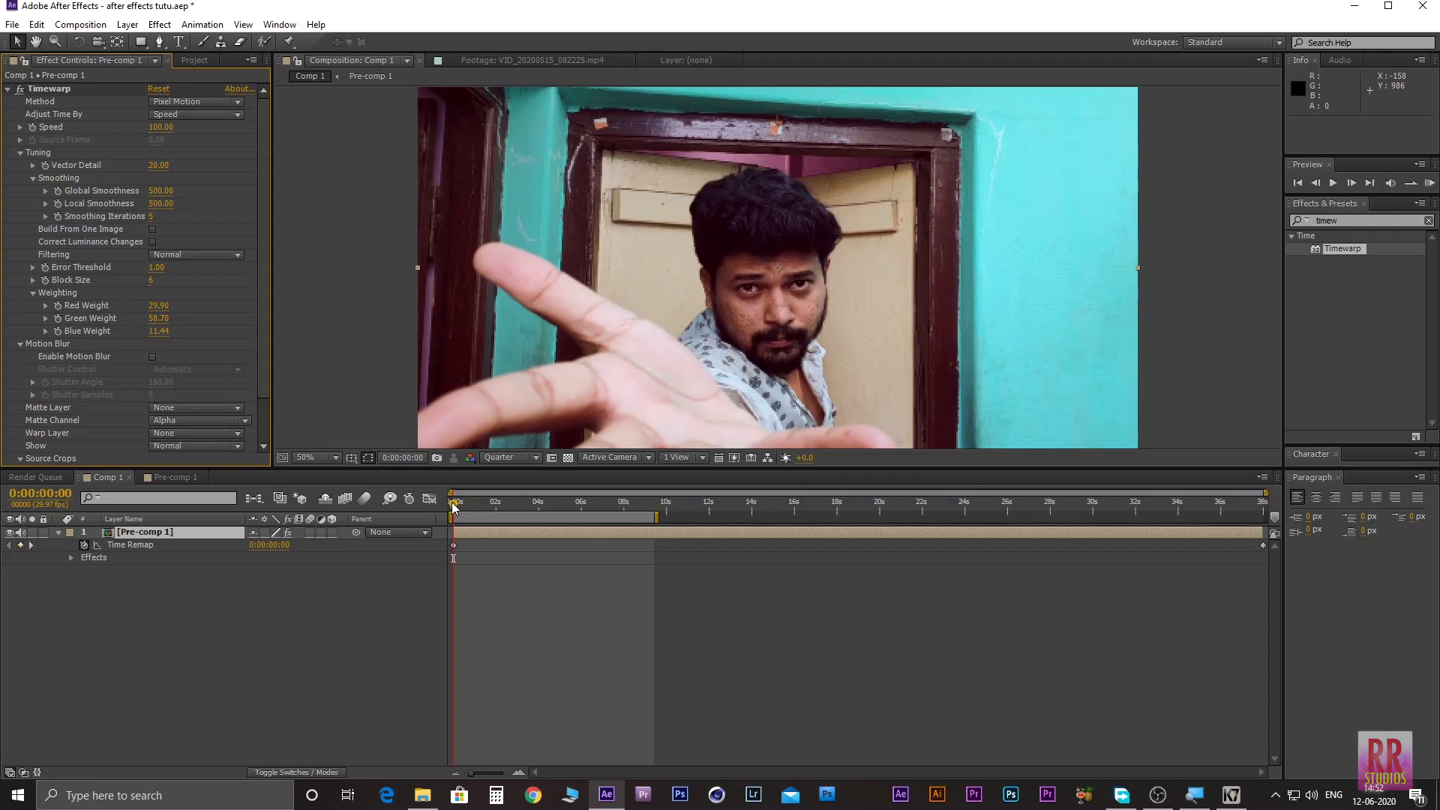
key("space")
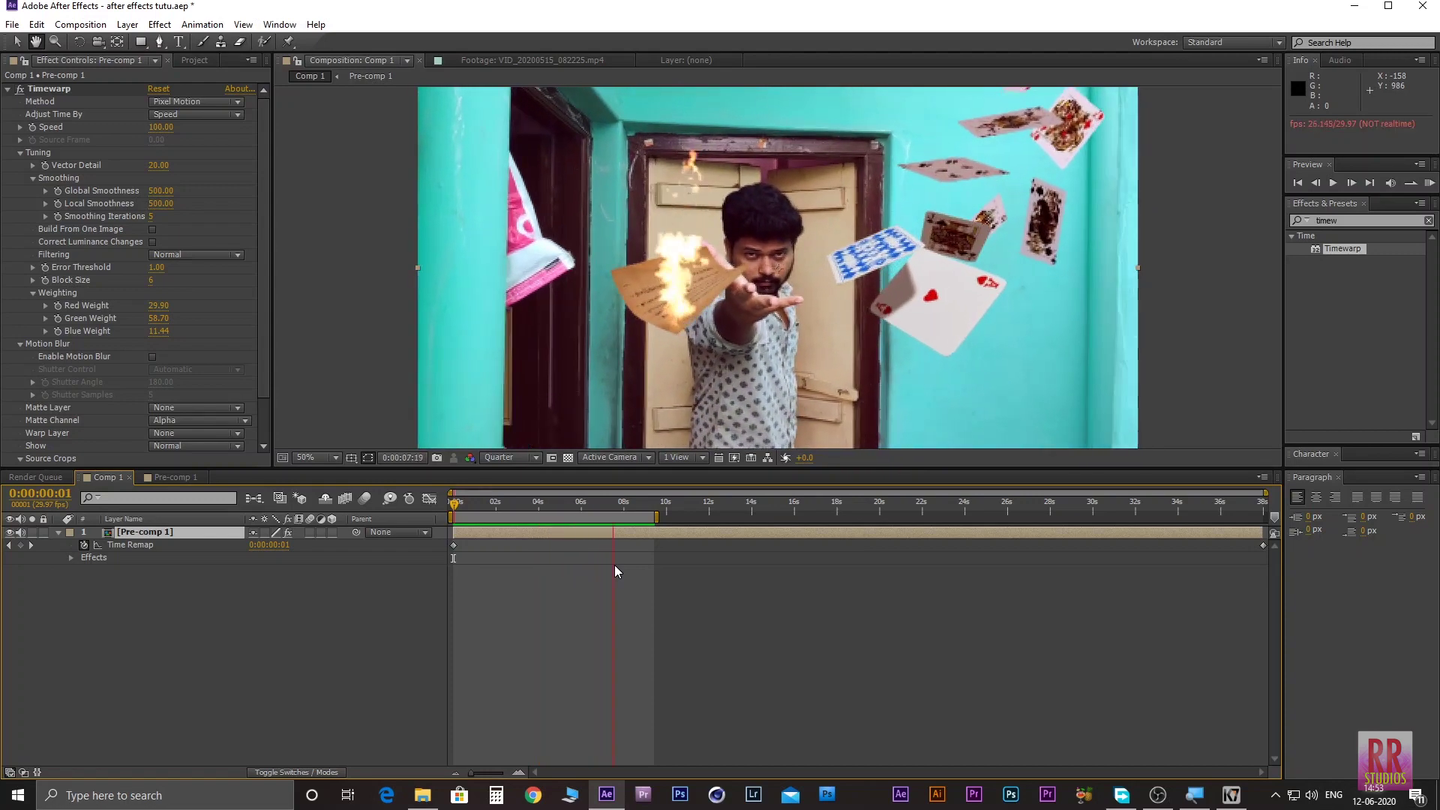
key("space")
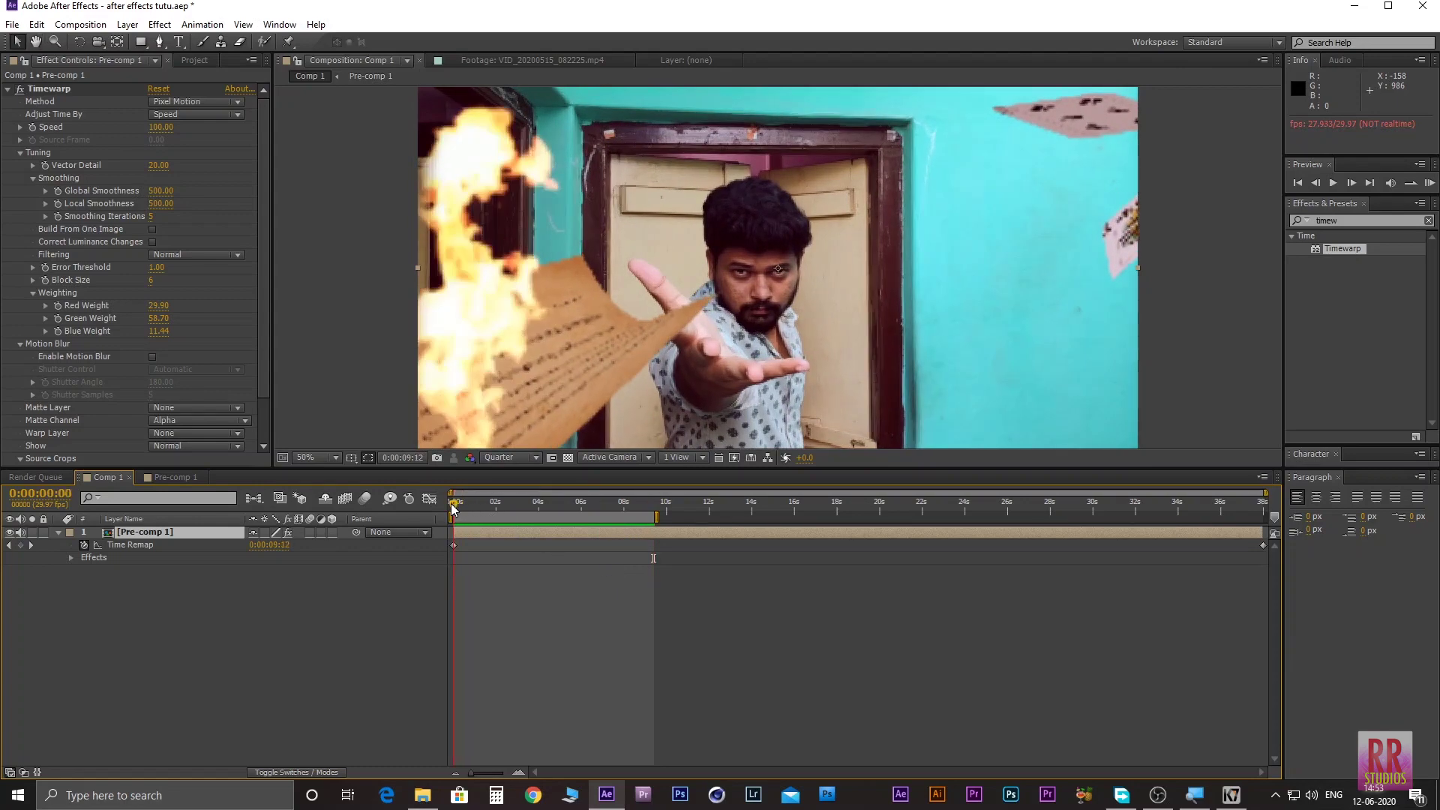
Step: Keyframe Timewarp Speed at 100 on frame 0:00:00:00, then move the playhead to 0:00:01:04
left_click(453, 504)
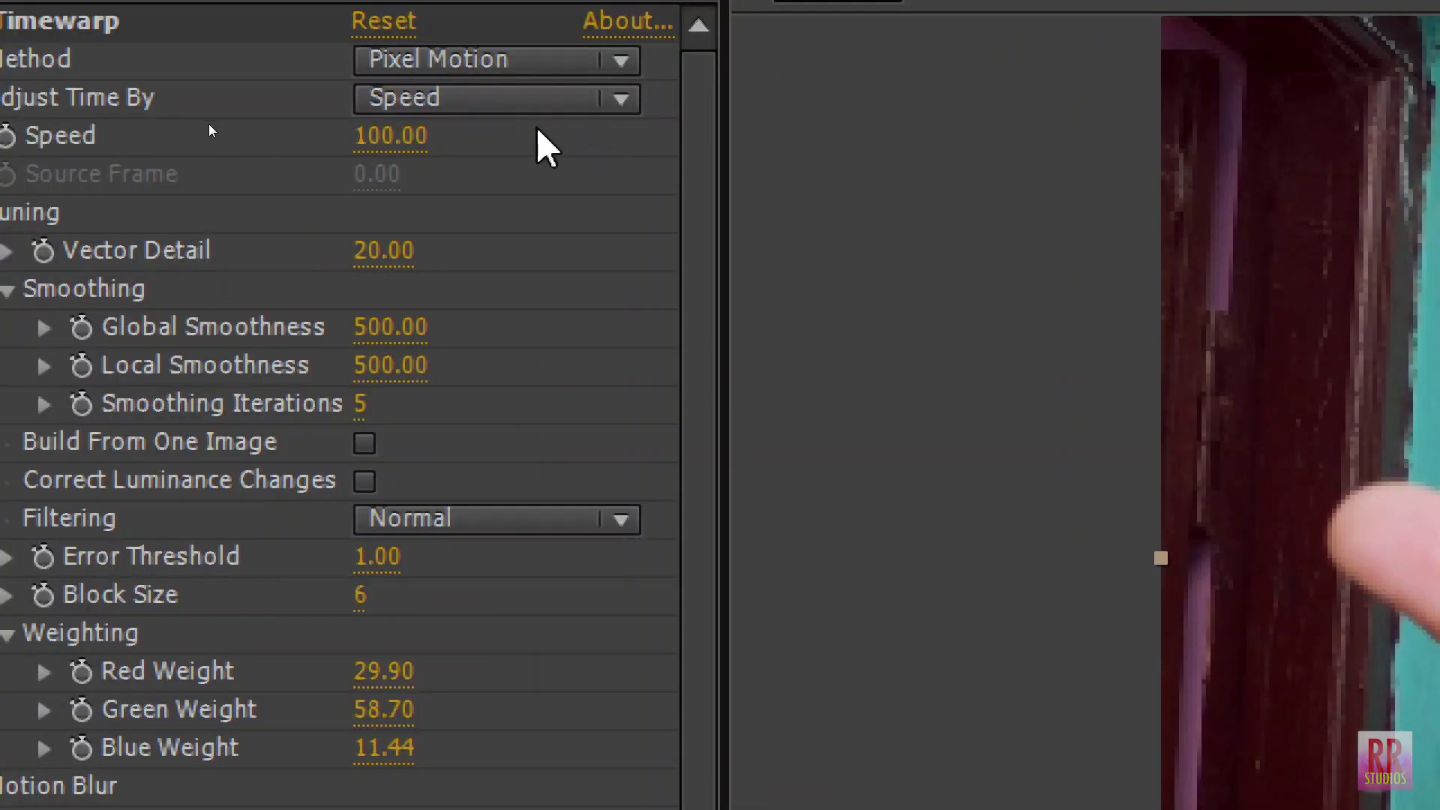
left_click(52, 133)
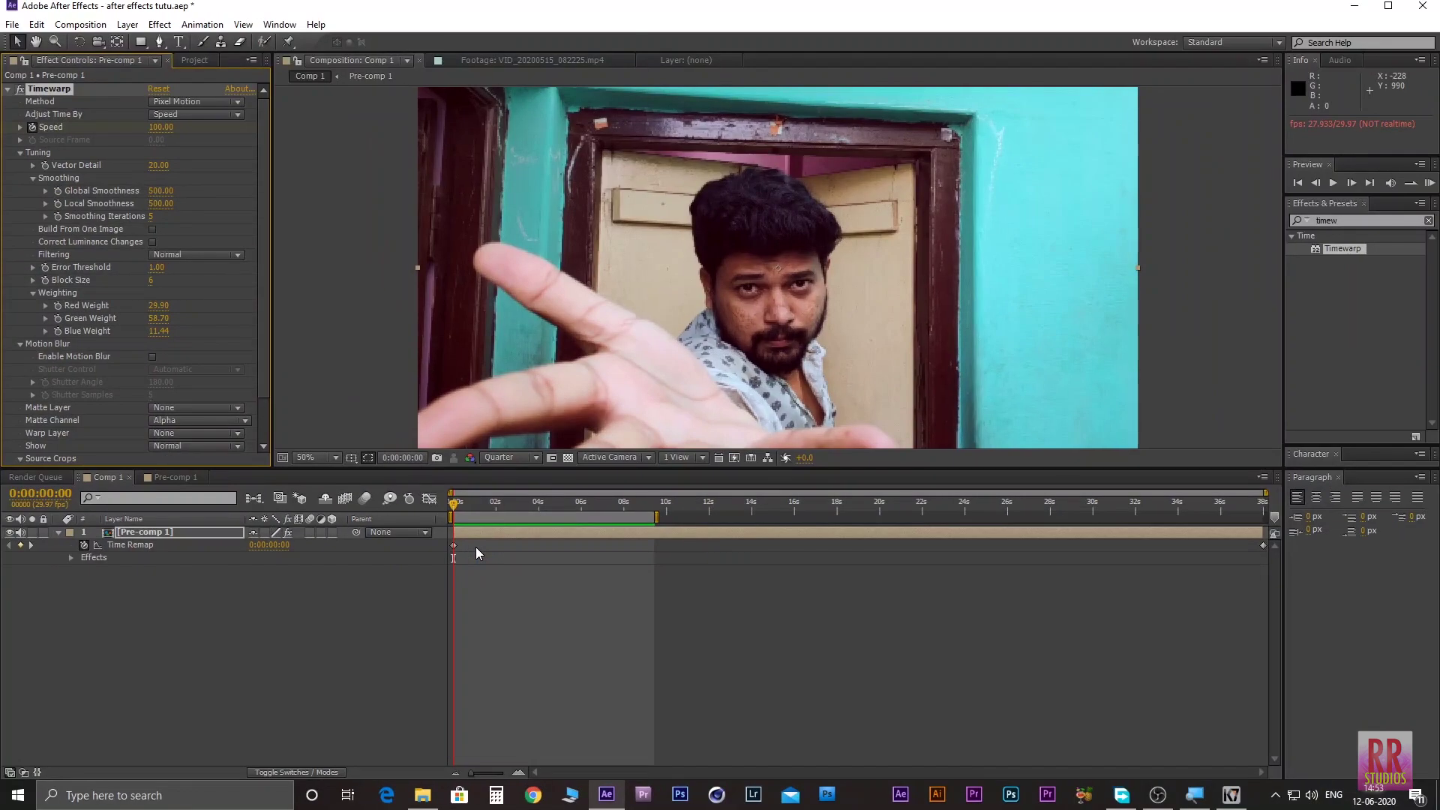
left_click_drag(455, 509, 472, 511)
left_click_drag(471, 509, 477, 507)
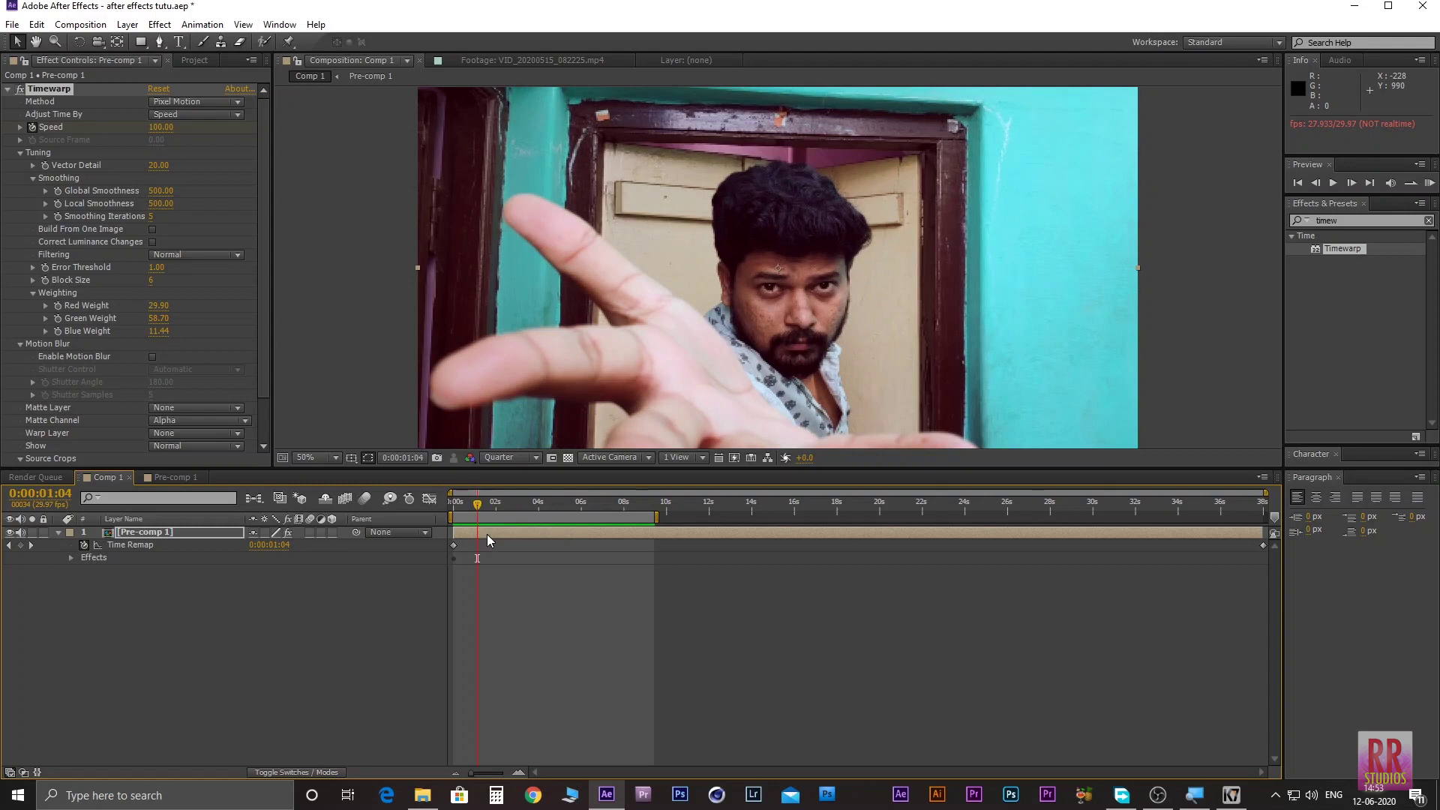
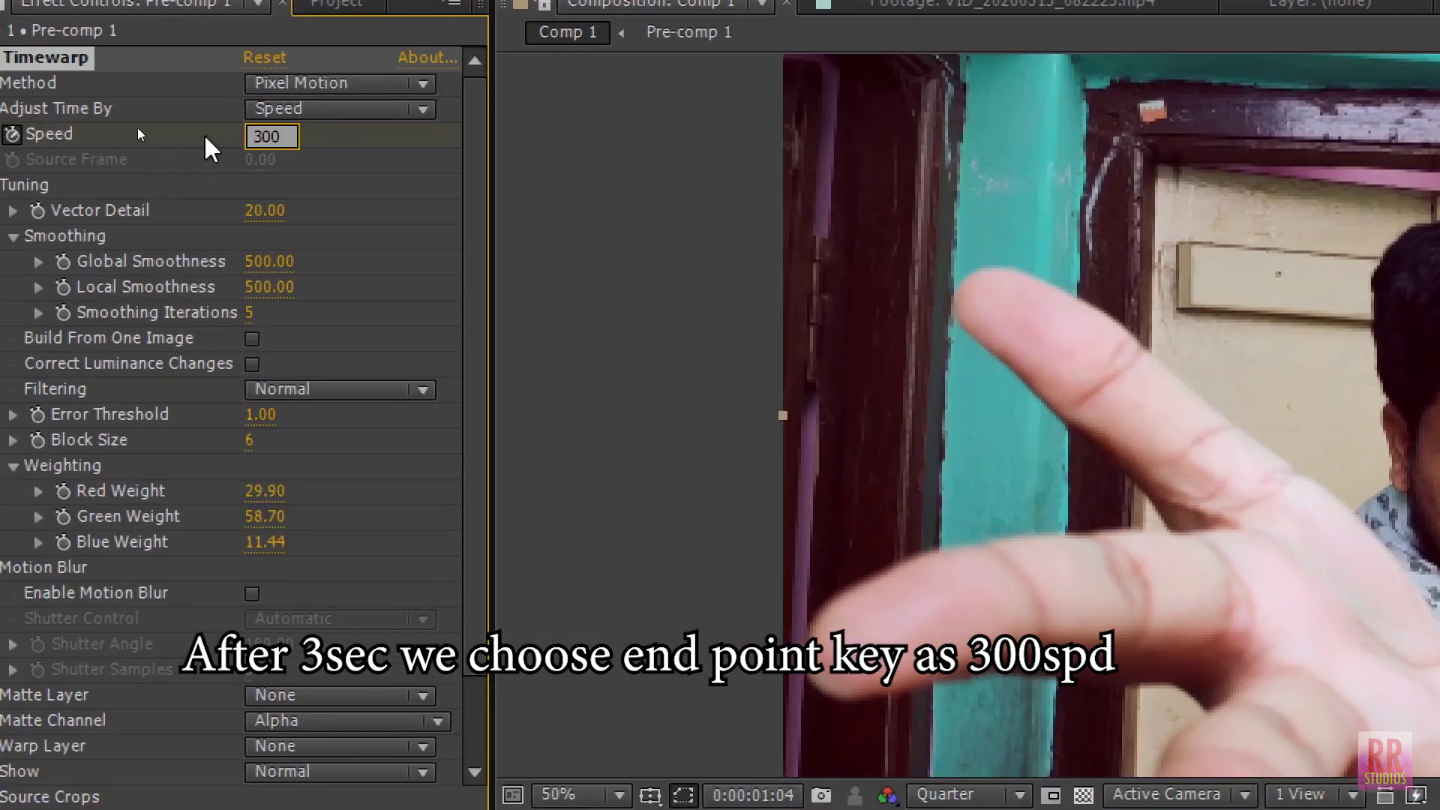
Step: Confirm Timewarp Speed 300 at 0:00:01:04, preview the ramp, and reveal the Speed keyframes
key("Return")
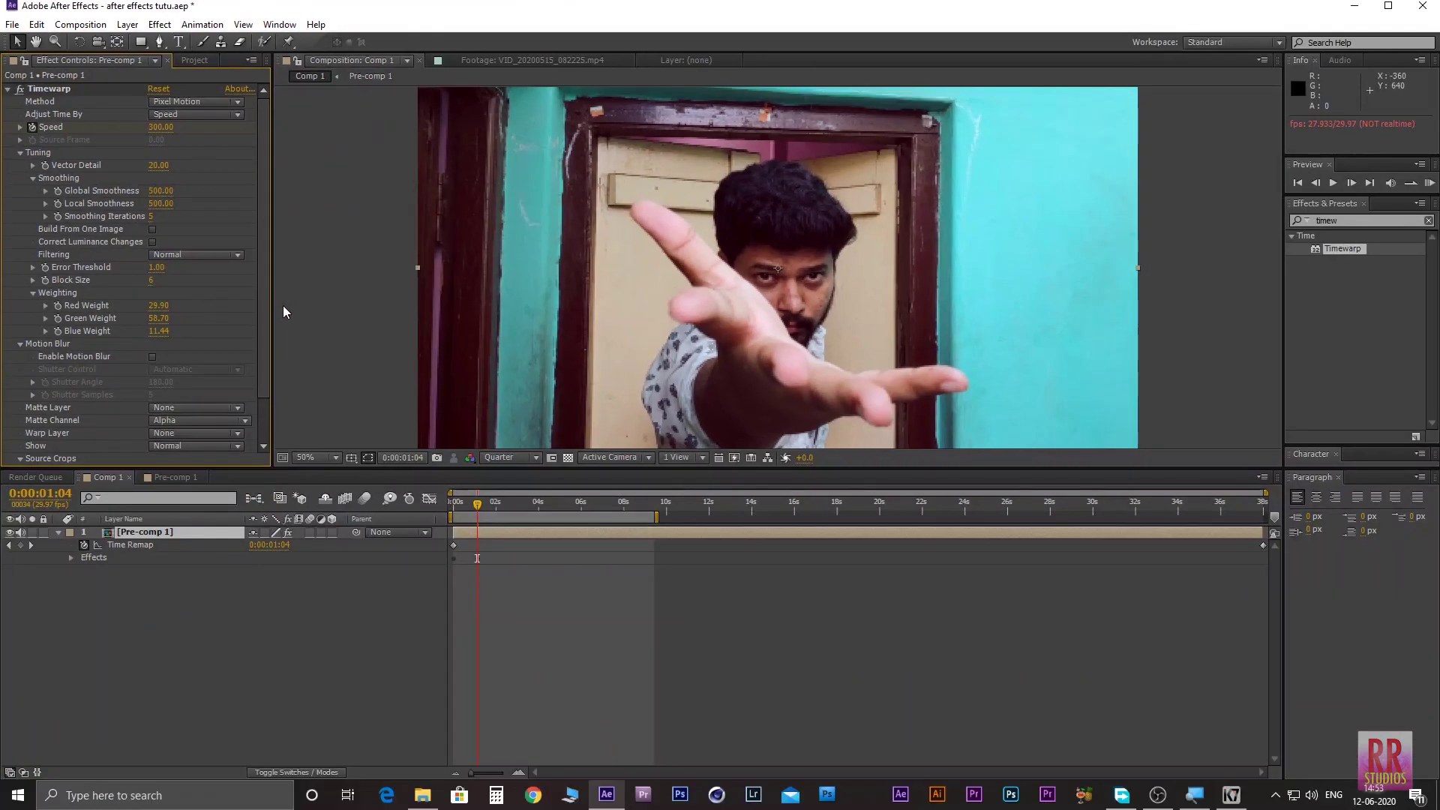
key("Home")
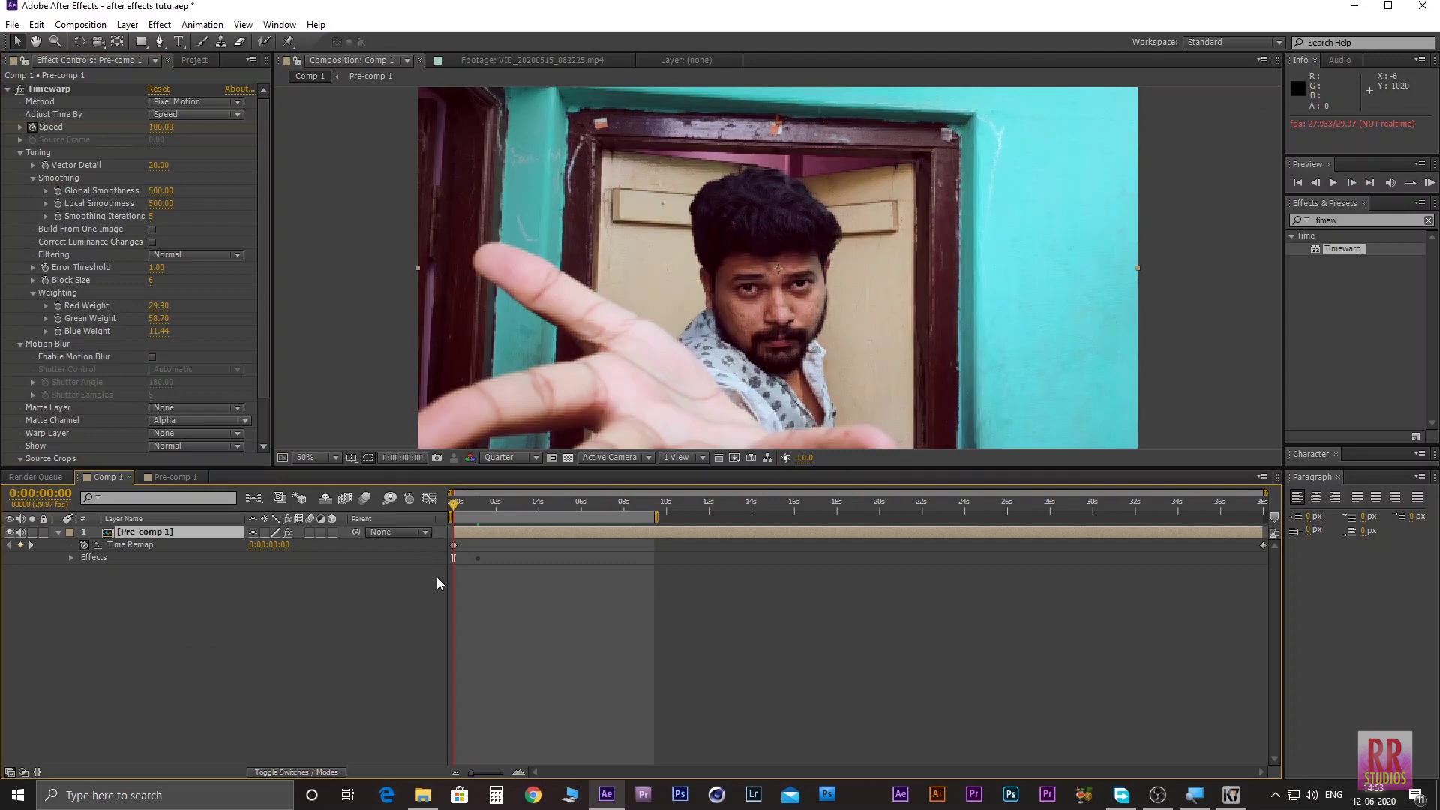
key("space")
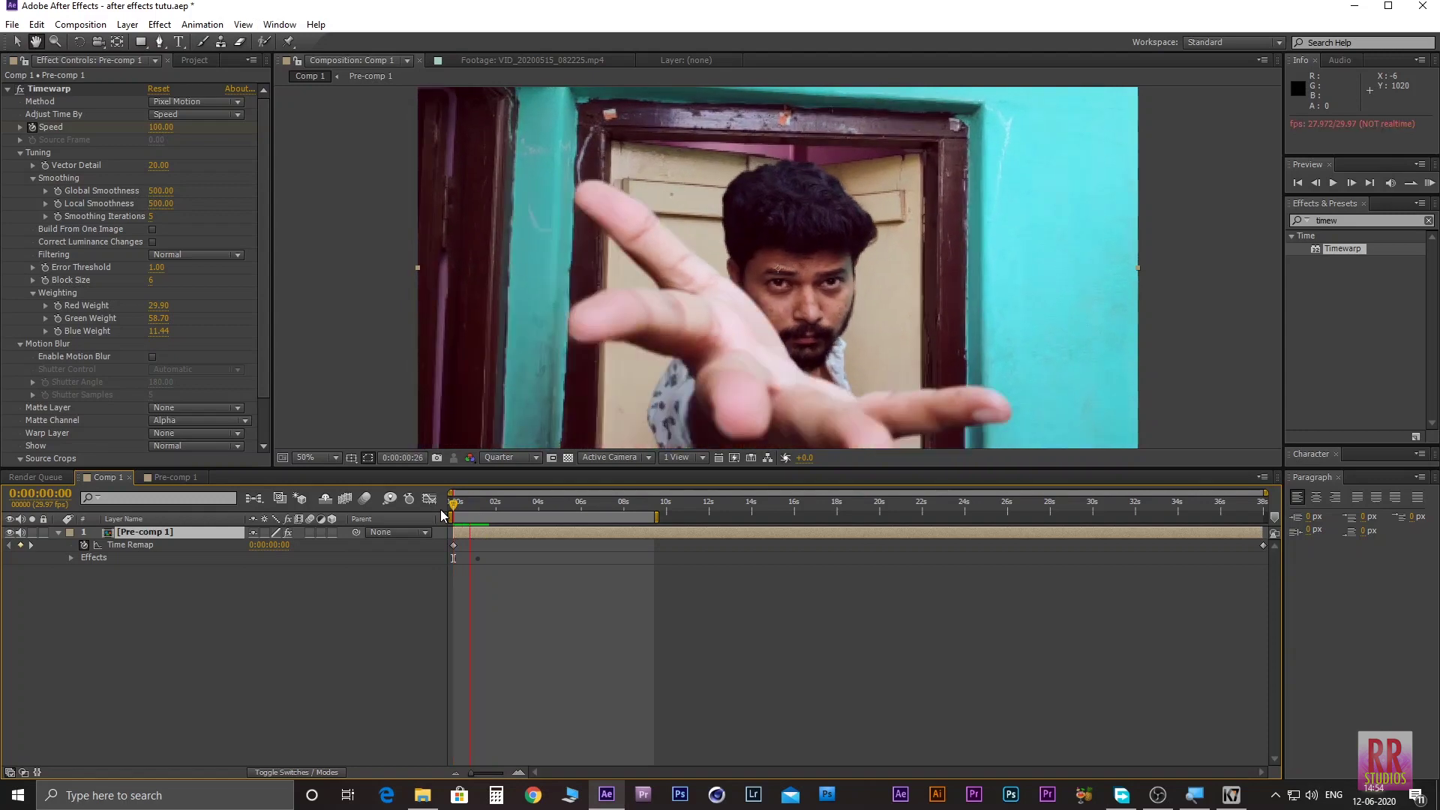
key("u")
key("u")
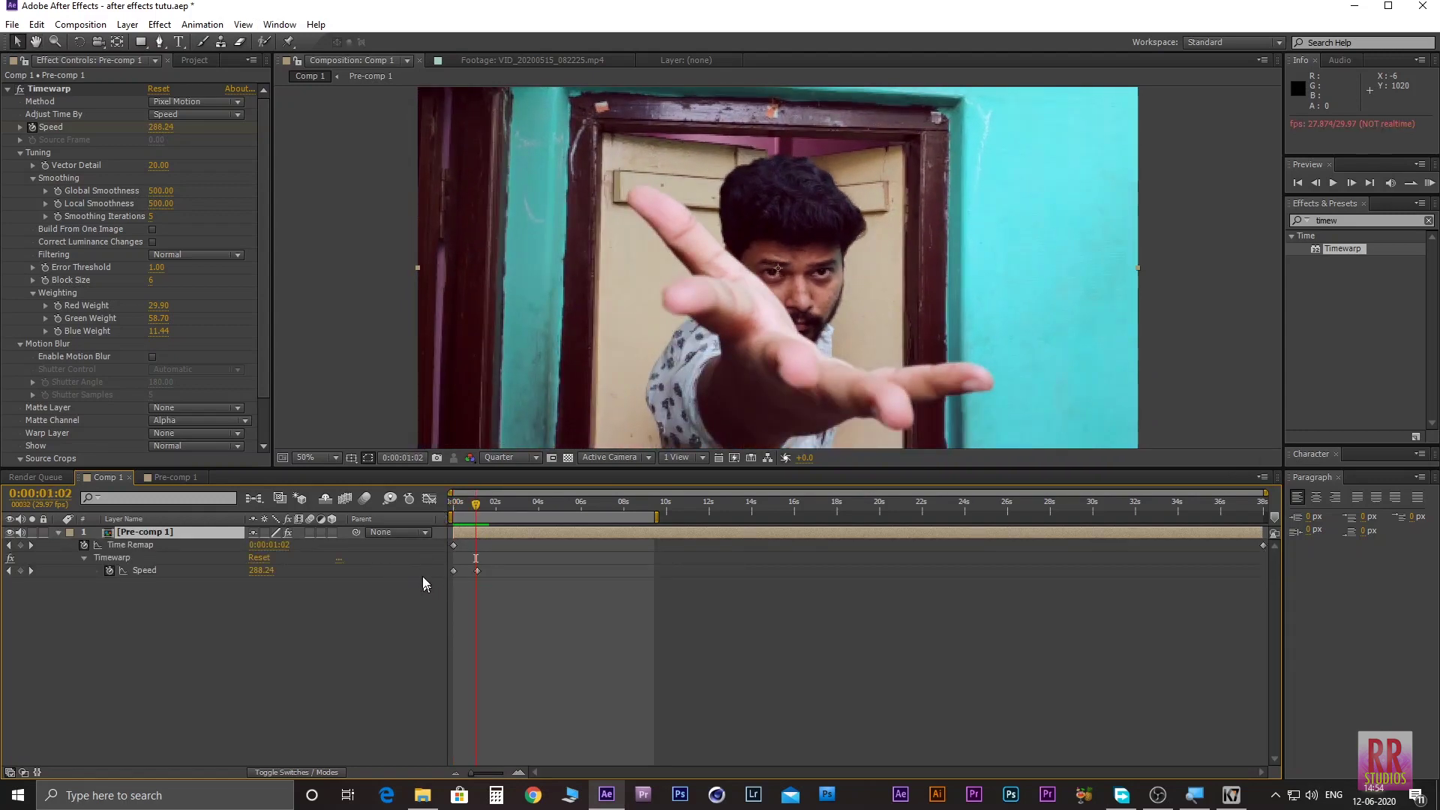
Step: Return the current time to the 0:00:01:04 Speed keyframe and edit its value
left_click(479, 509)
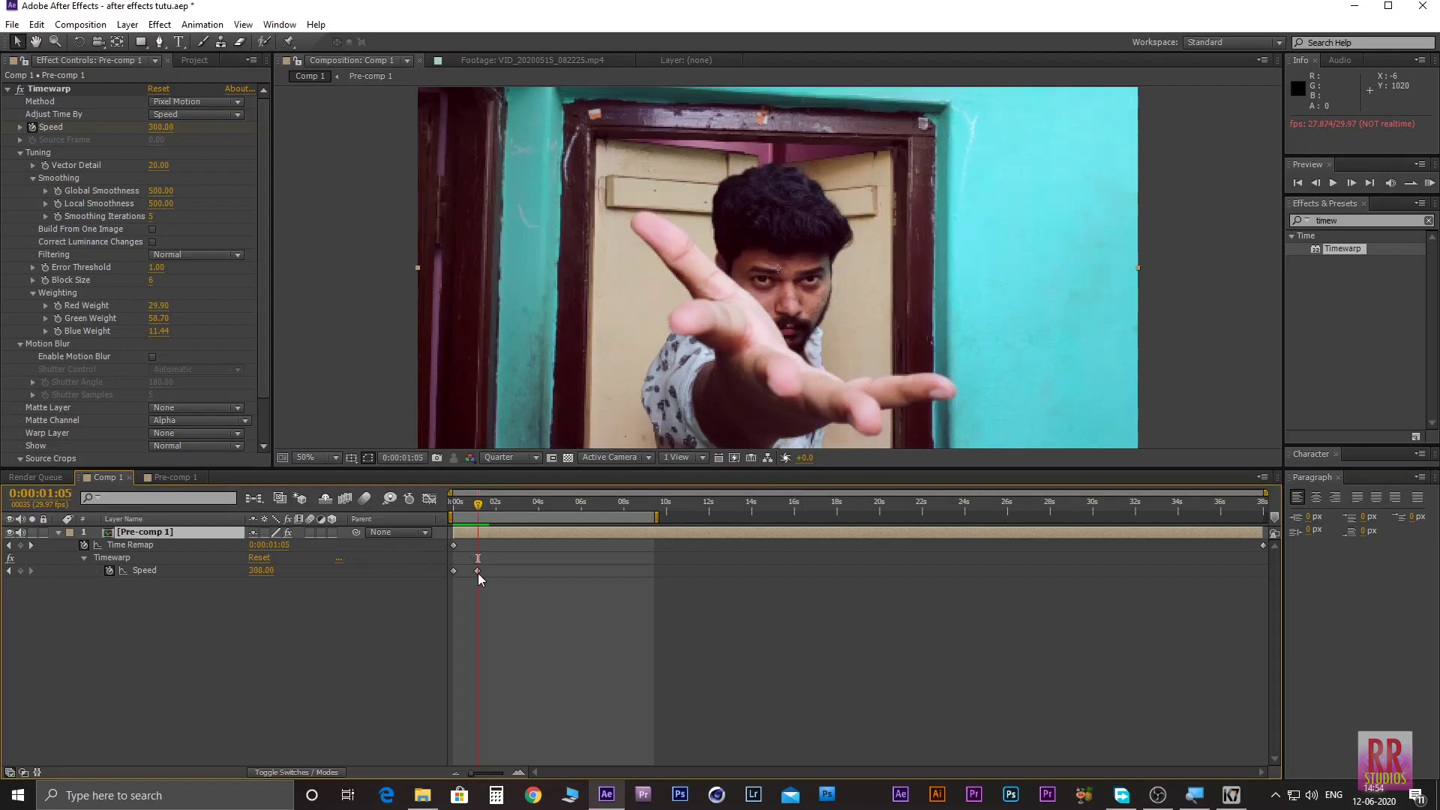
key("Left")
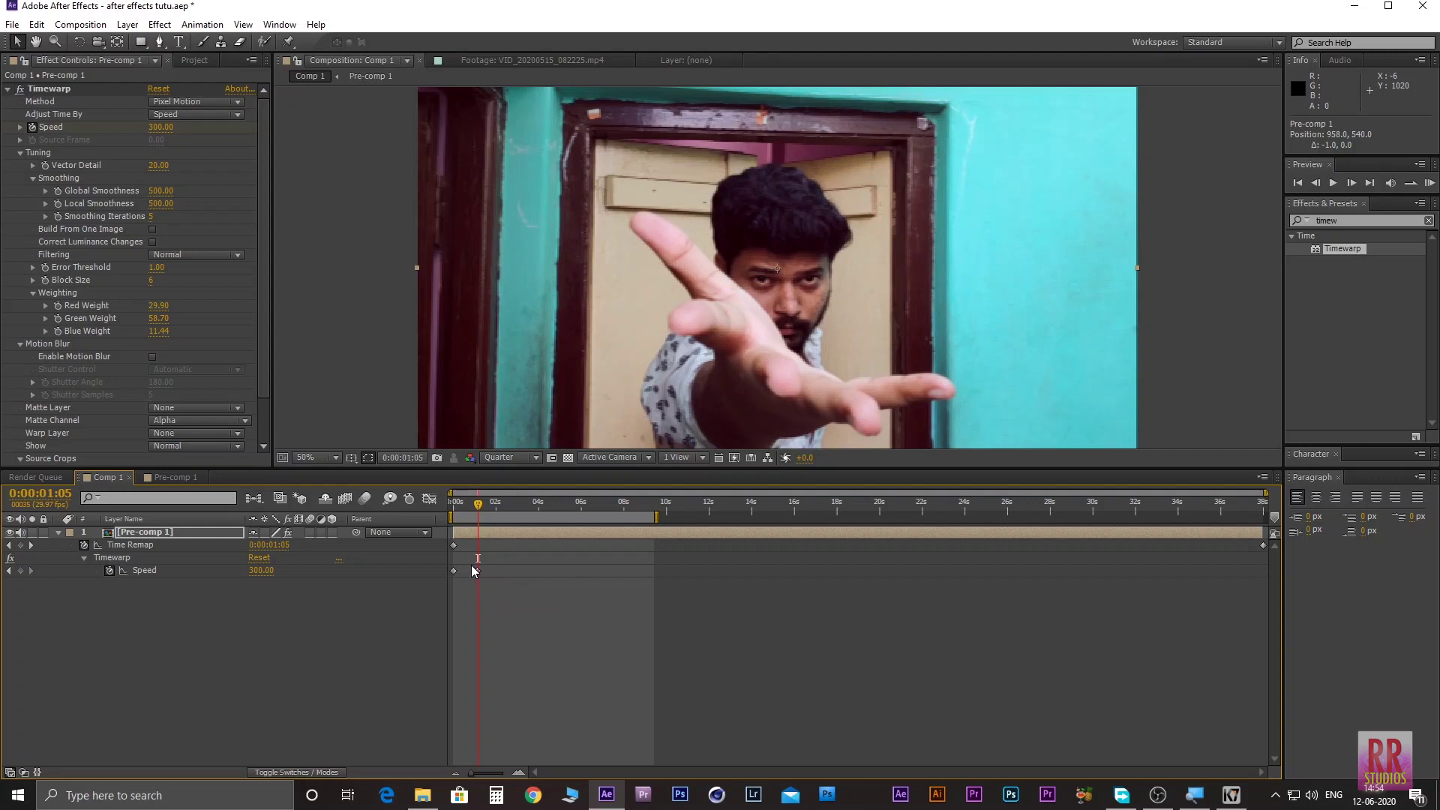
key("Page_Up")
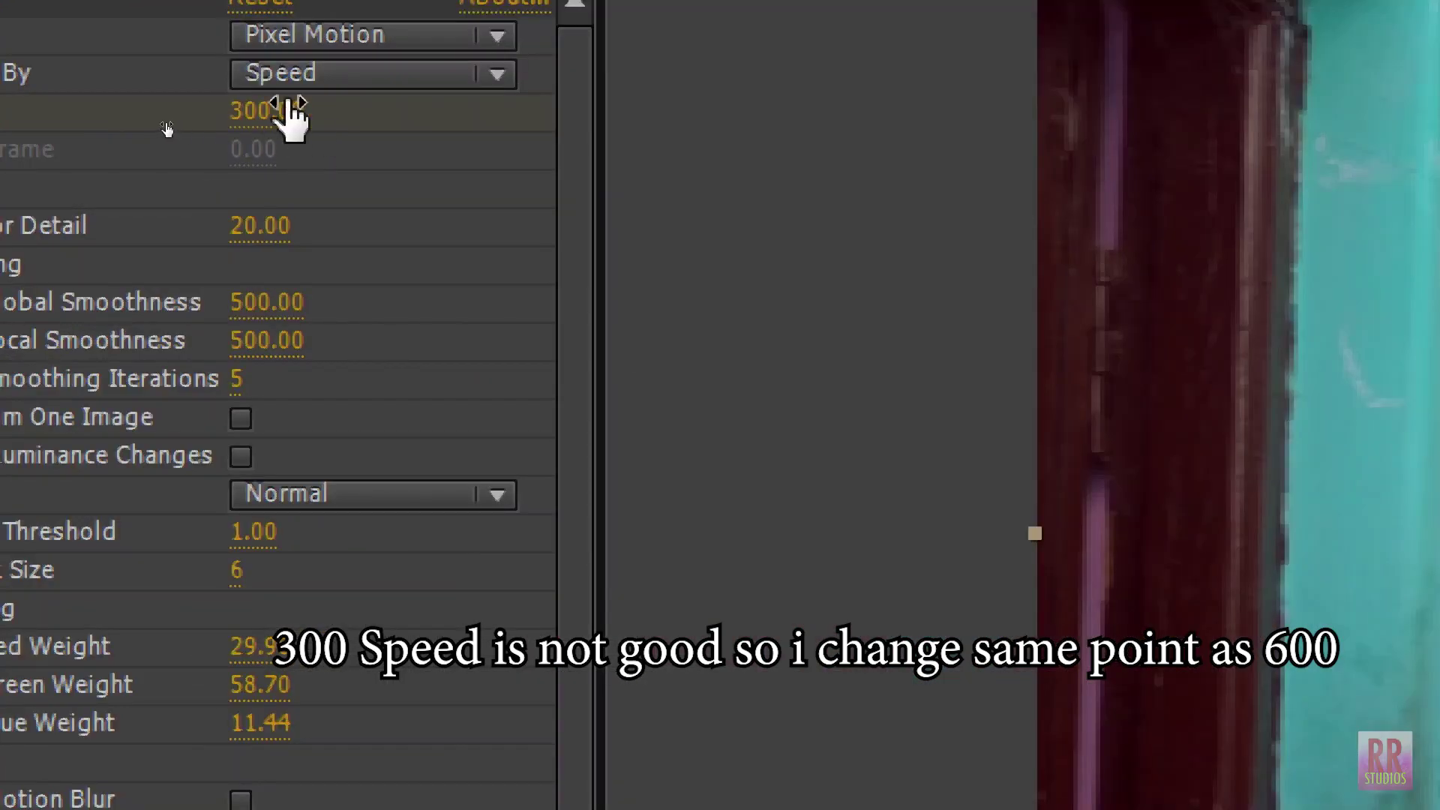
left_click(161, 127)
Step: Change the second Speed keyframe to 600 and preview the faster ramp from the start
type("600")
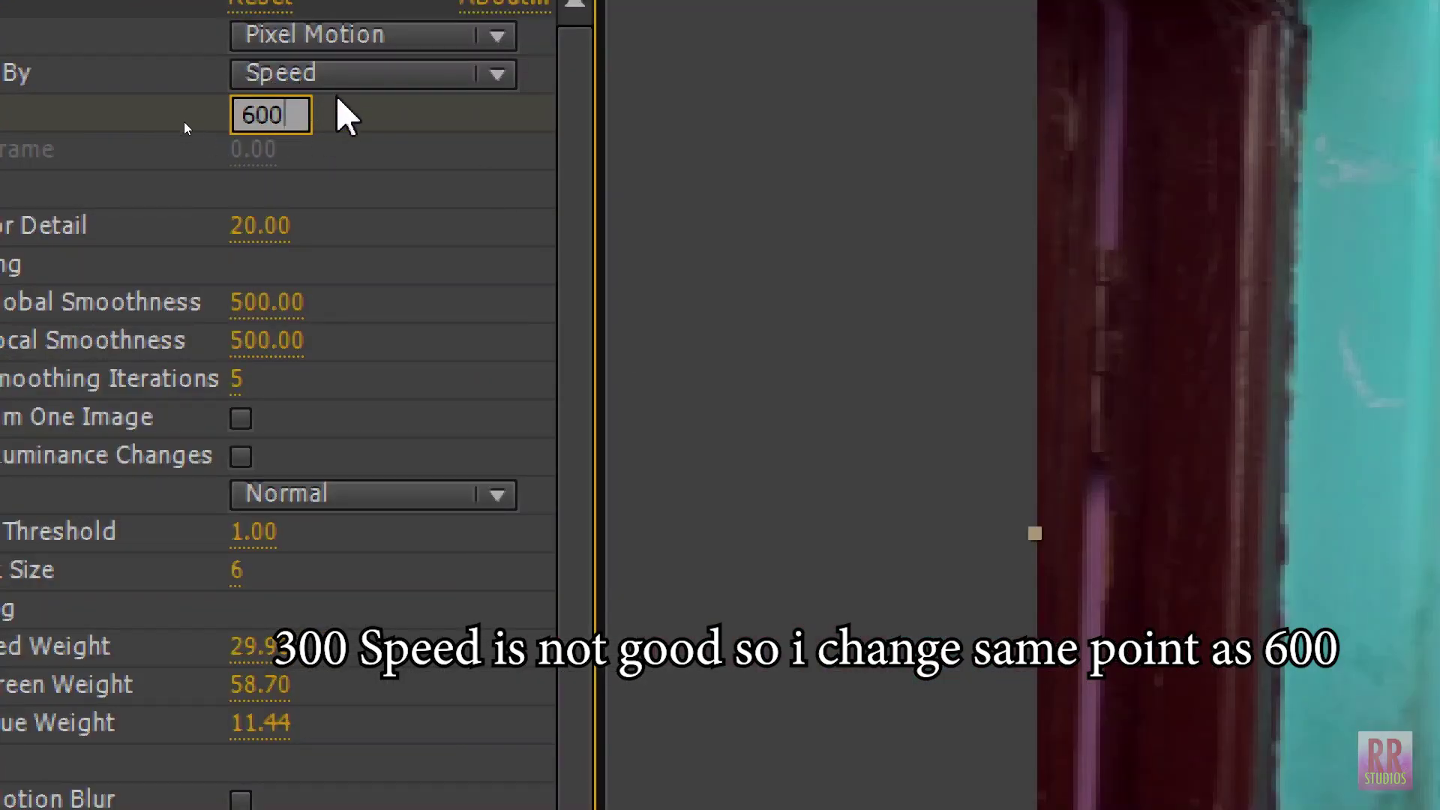
key("Return")
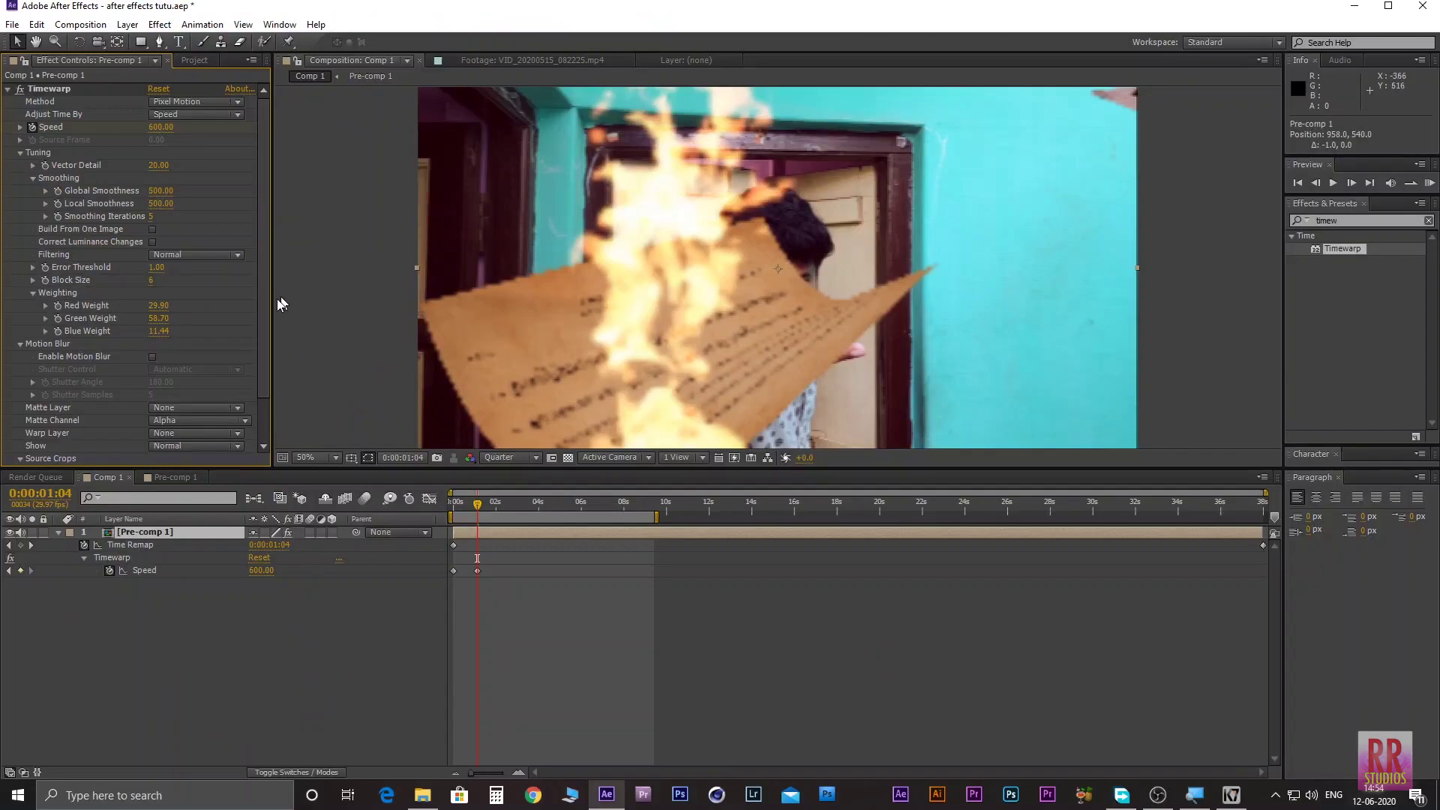
left_click(450, 505)
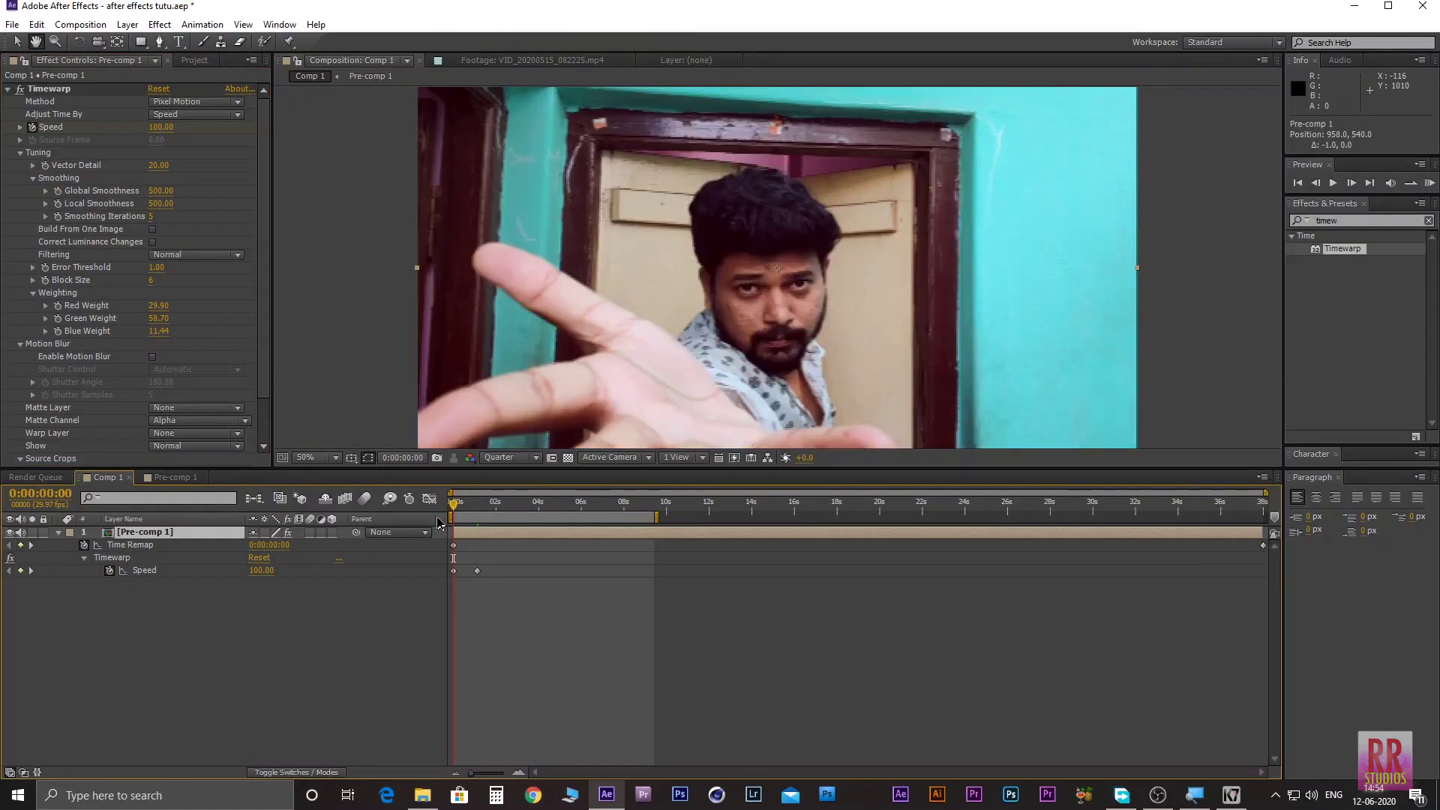
key("space")
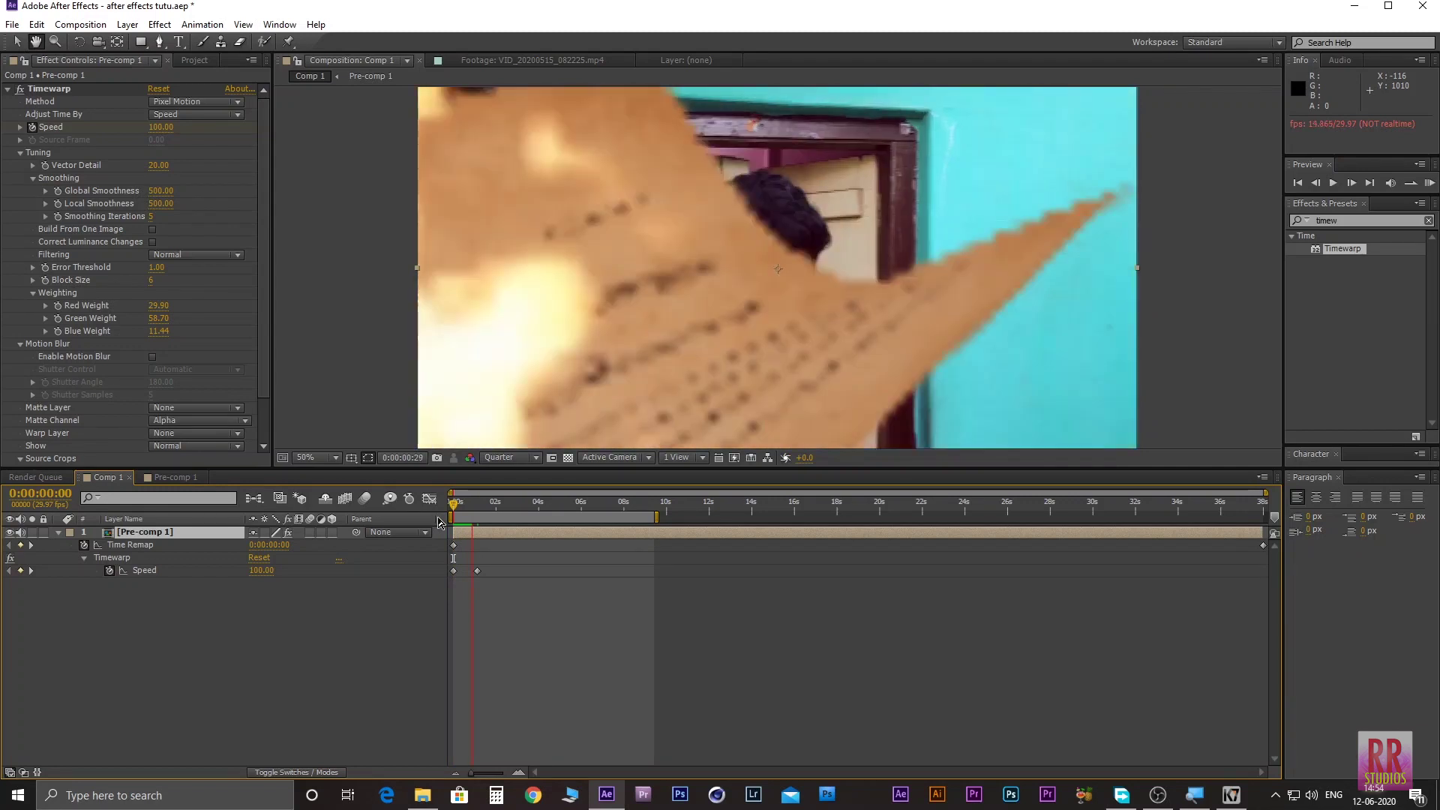
Step: Replay the preview, then delete the second Speed keyframe
key("space")
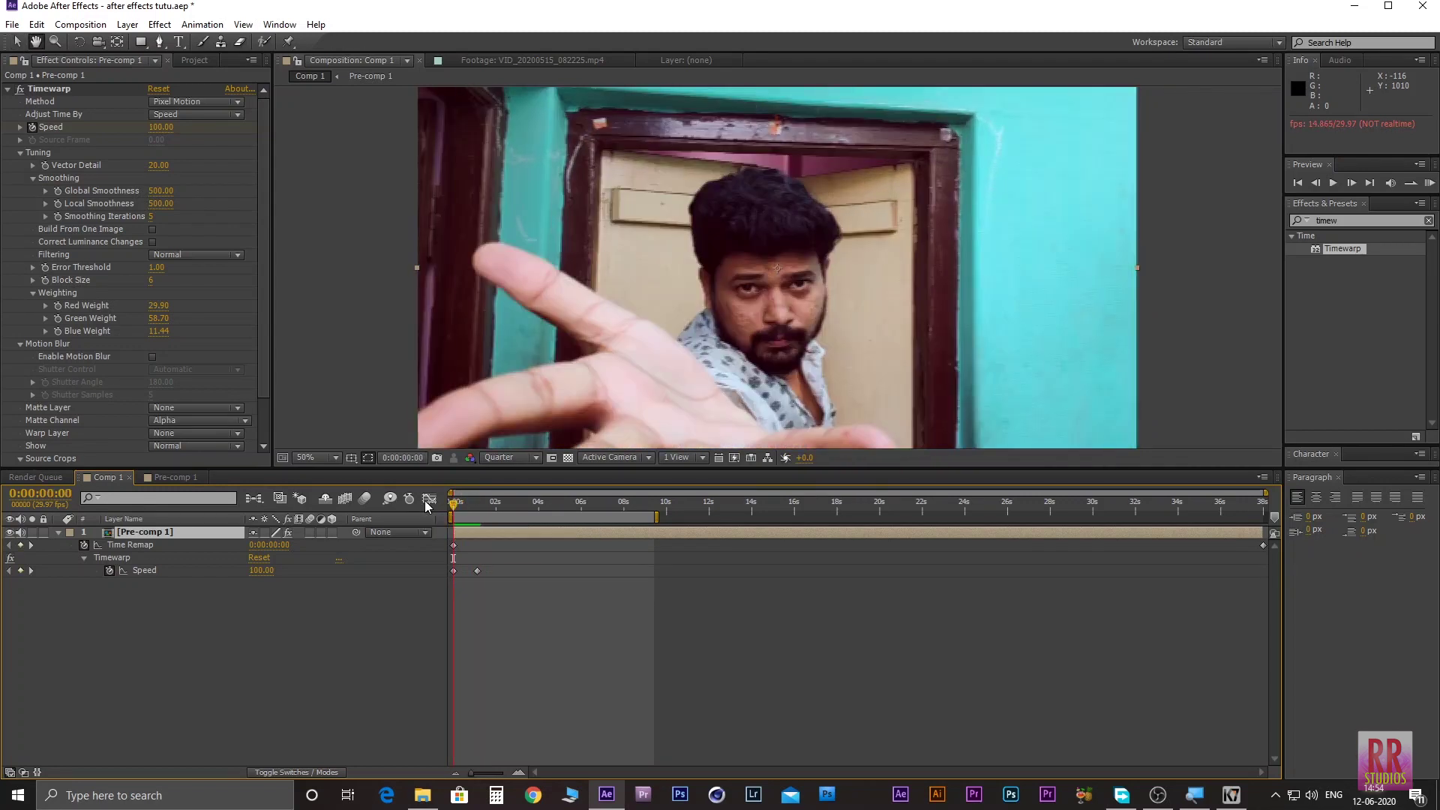
key("space")
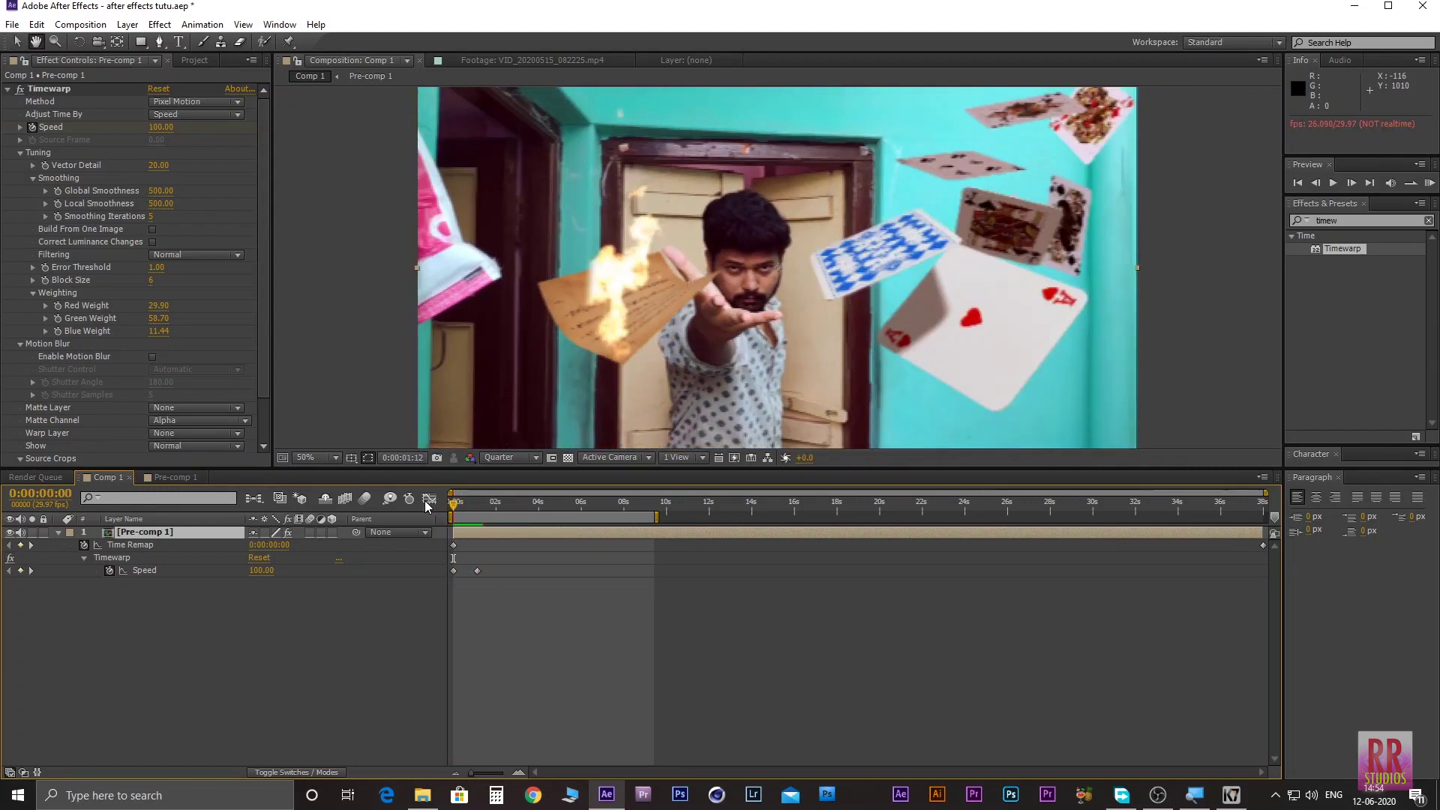
key("space")
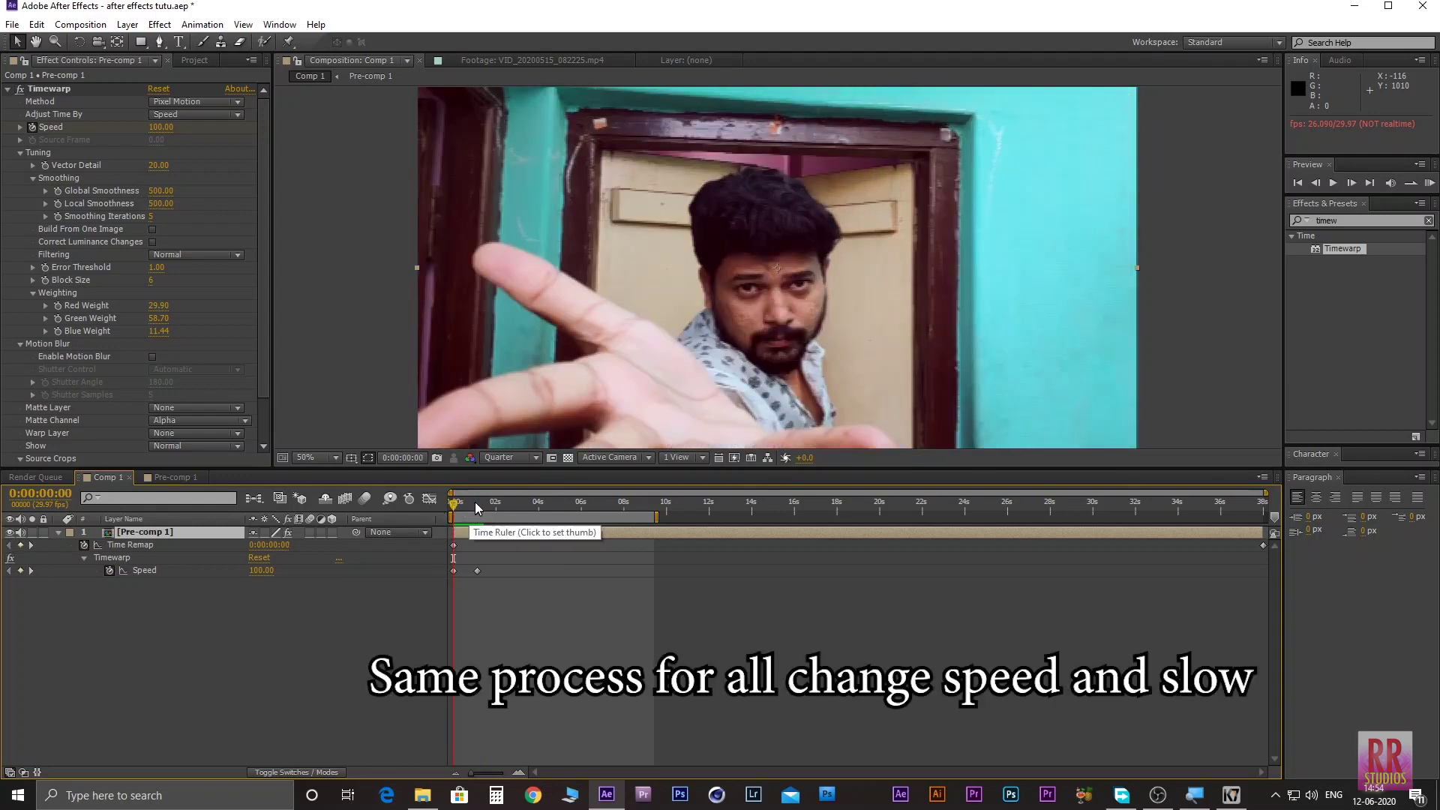
left_click(477, 571)
key("Delete")
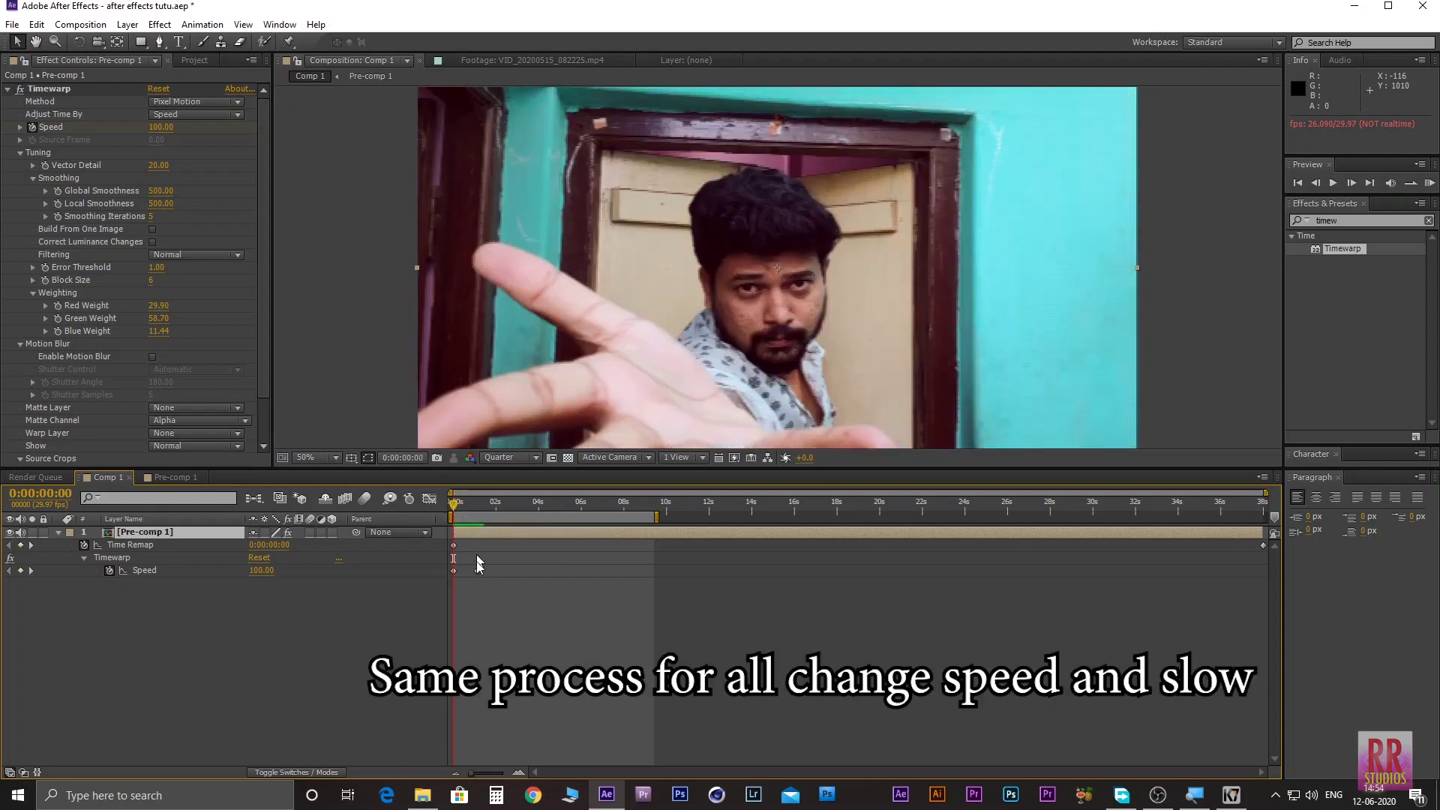
Step: Set a Timewarp Speed of 70 at about 0:00:01:02
mouse_move(475, 573)
left_click_drag(454, 504, 465, 506)
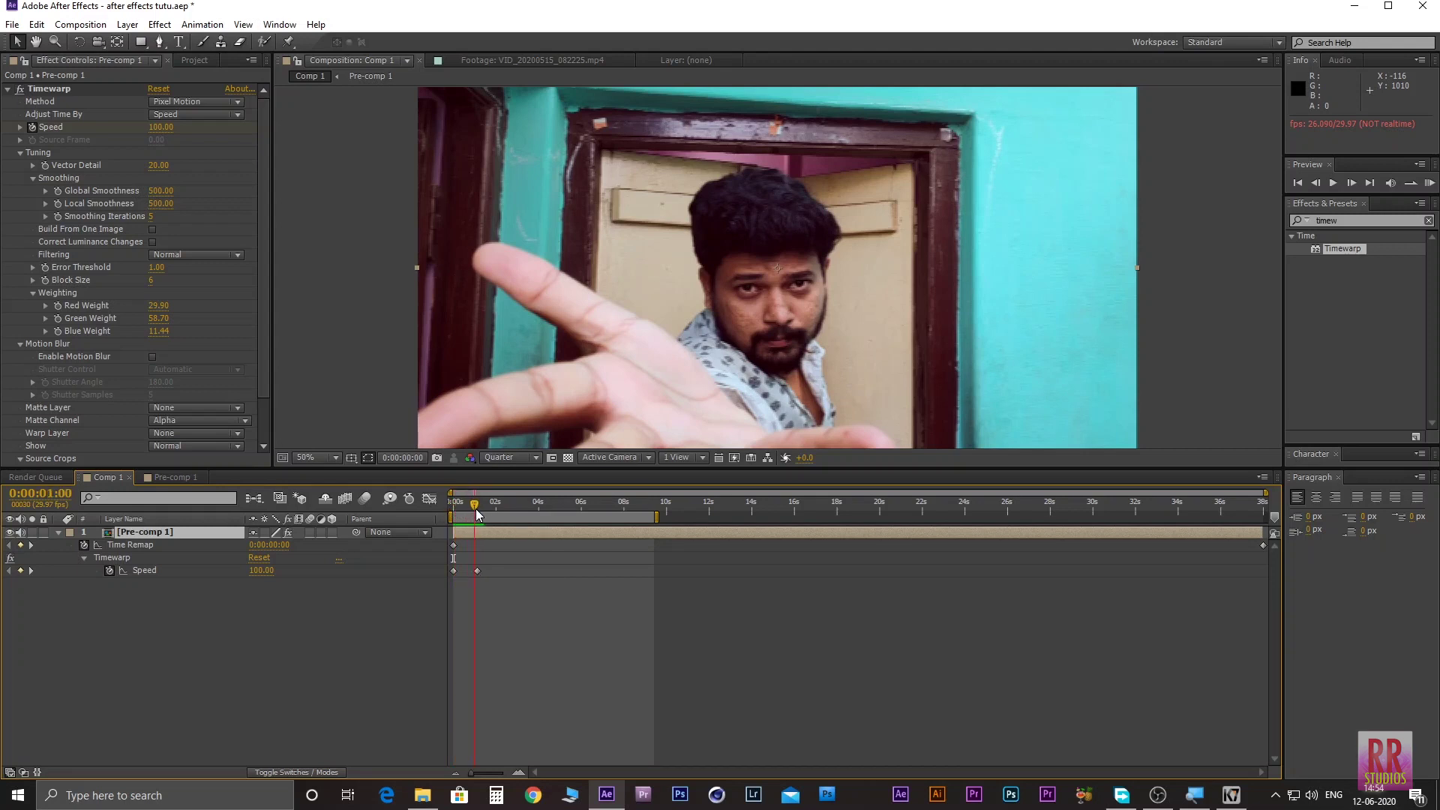
left_click_drag(476, 509, 478, 511)
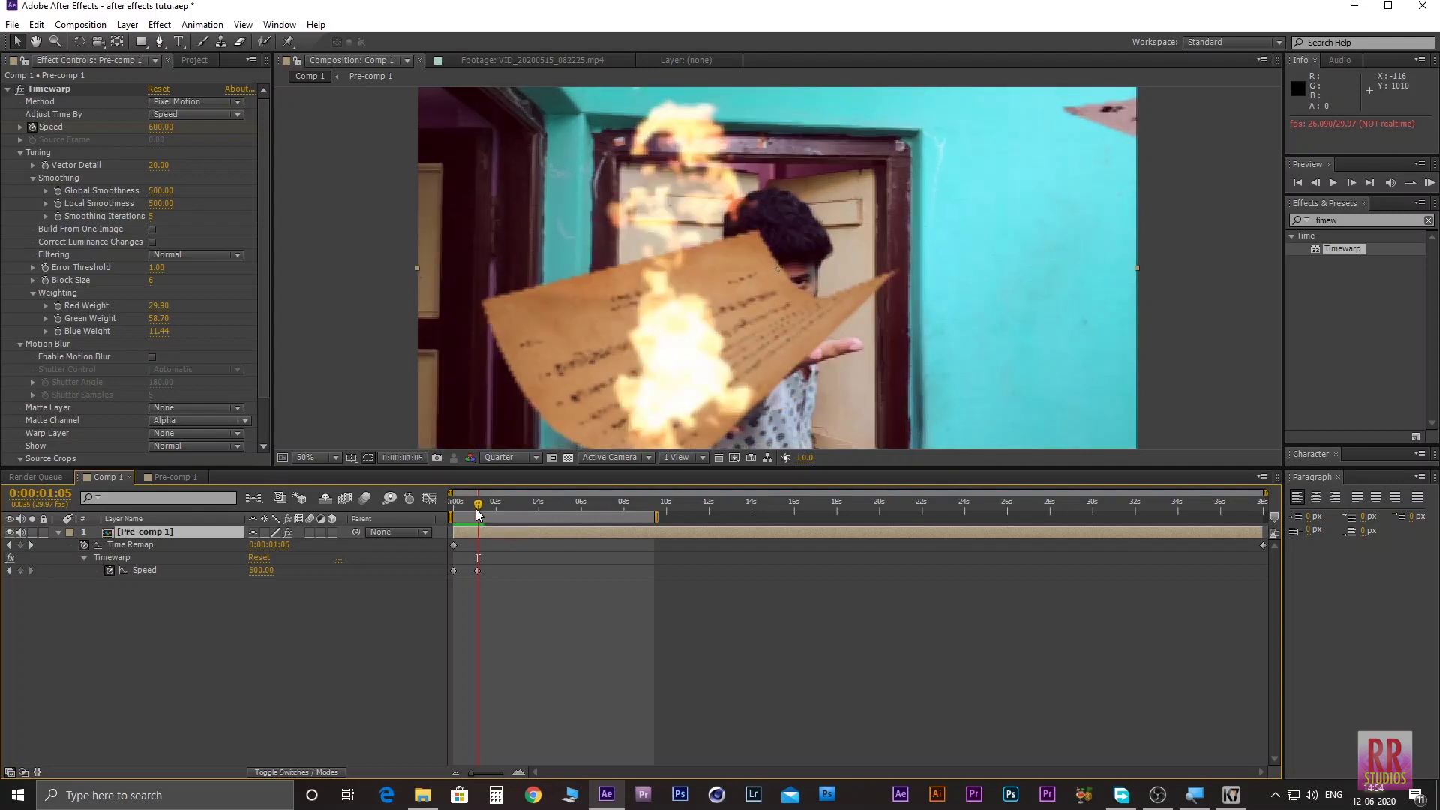
left_click(158, 131)
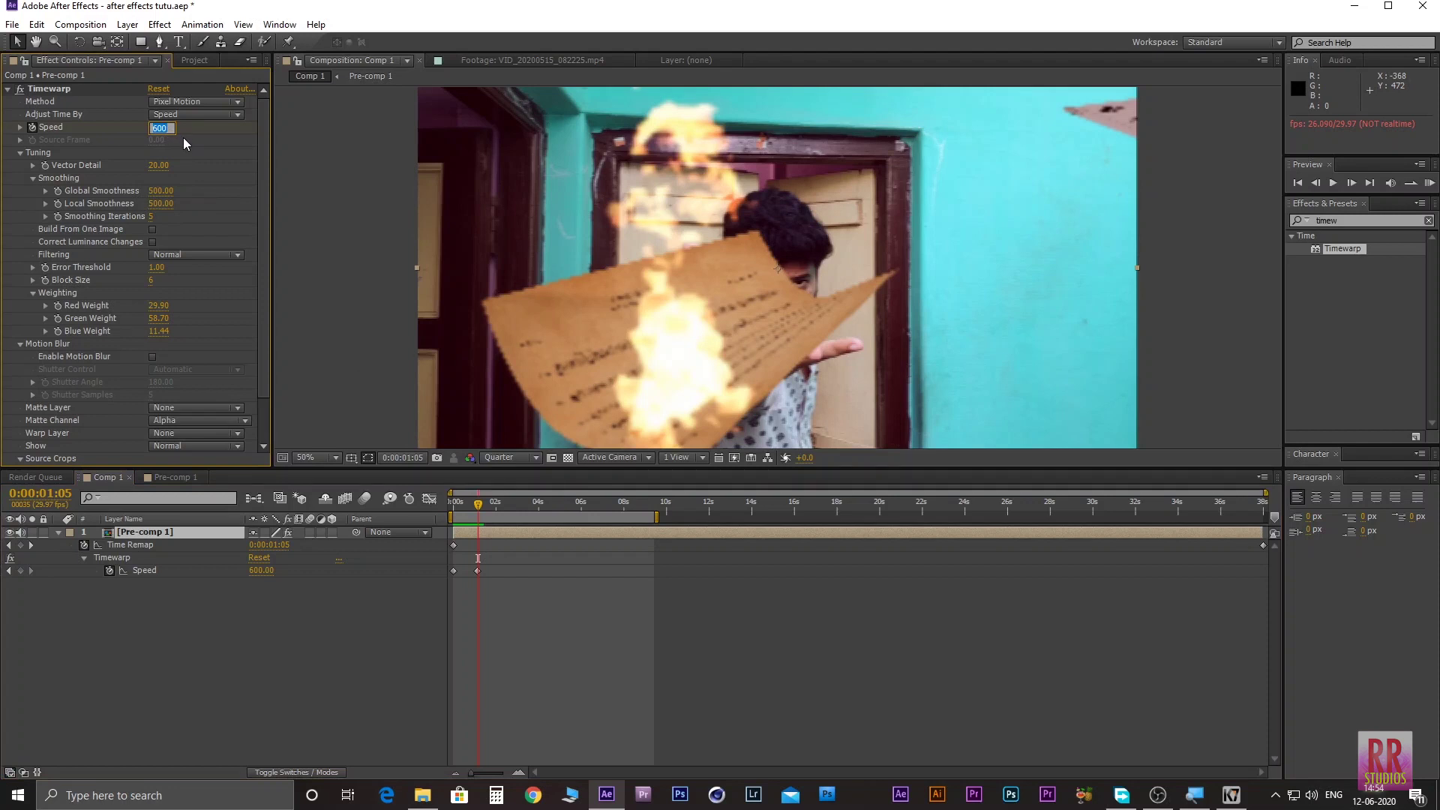
type("70")
key("Return")
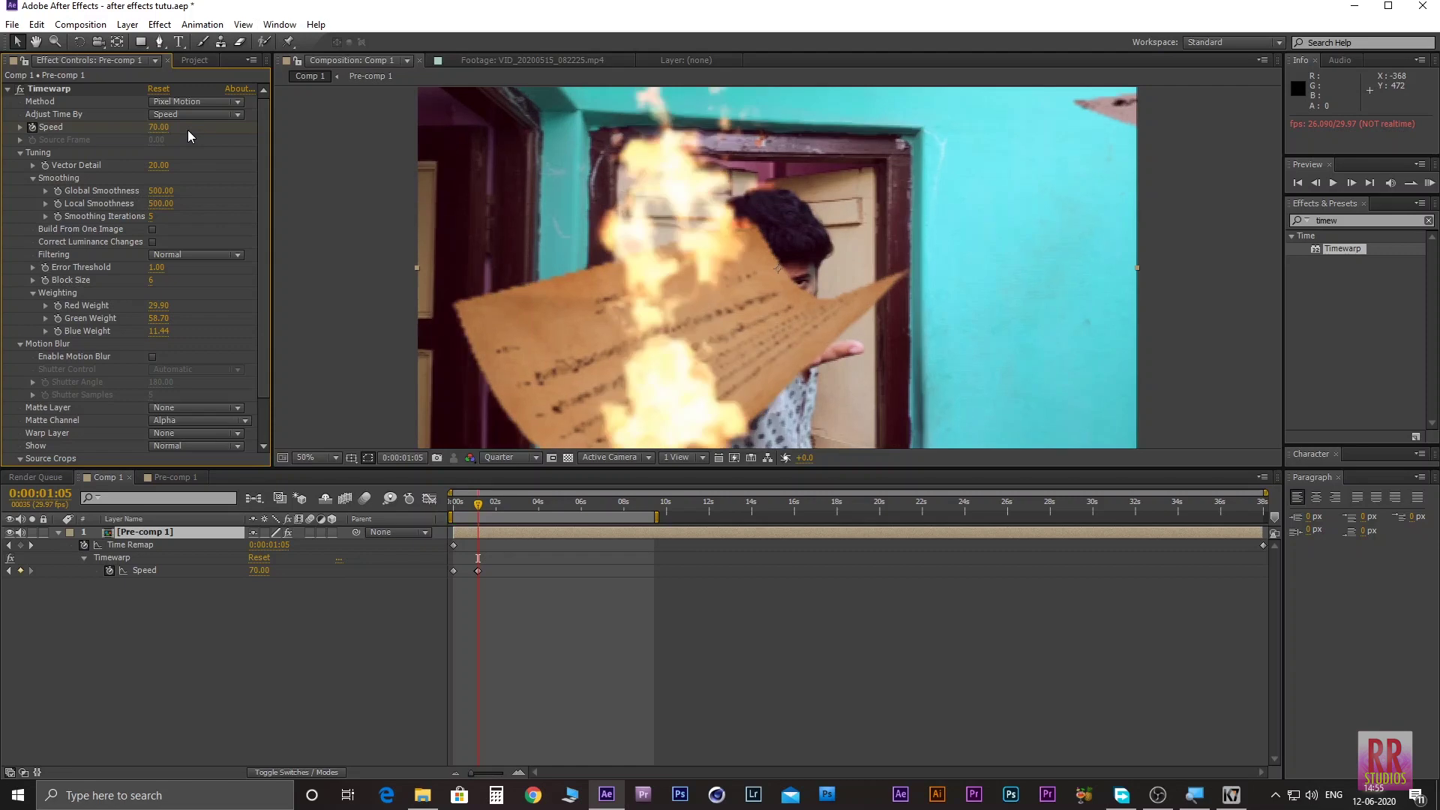
Step: Step between adjacent frames to compare the 600 and 70 speeds
key("Page_Up")
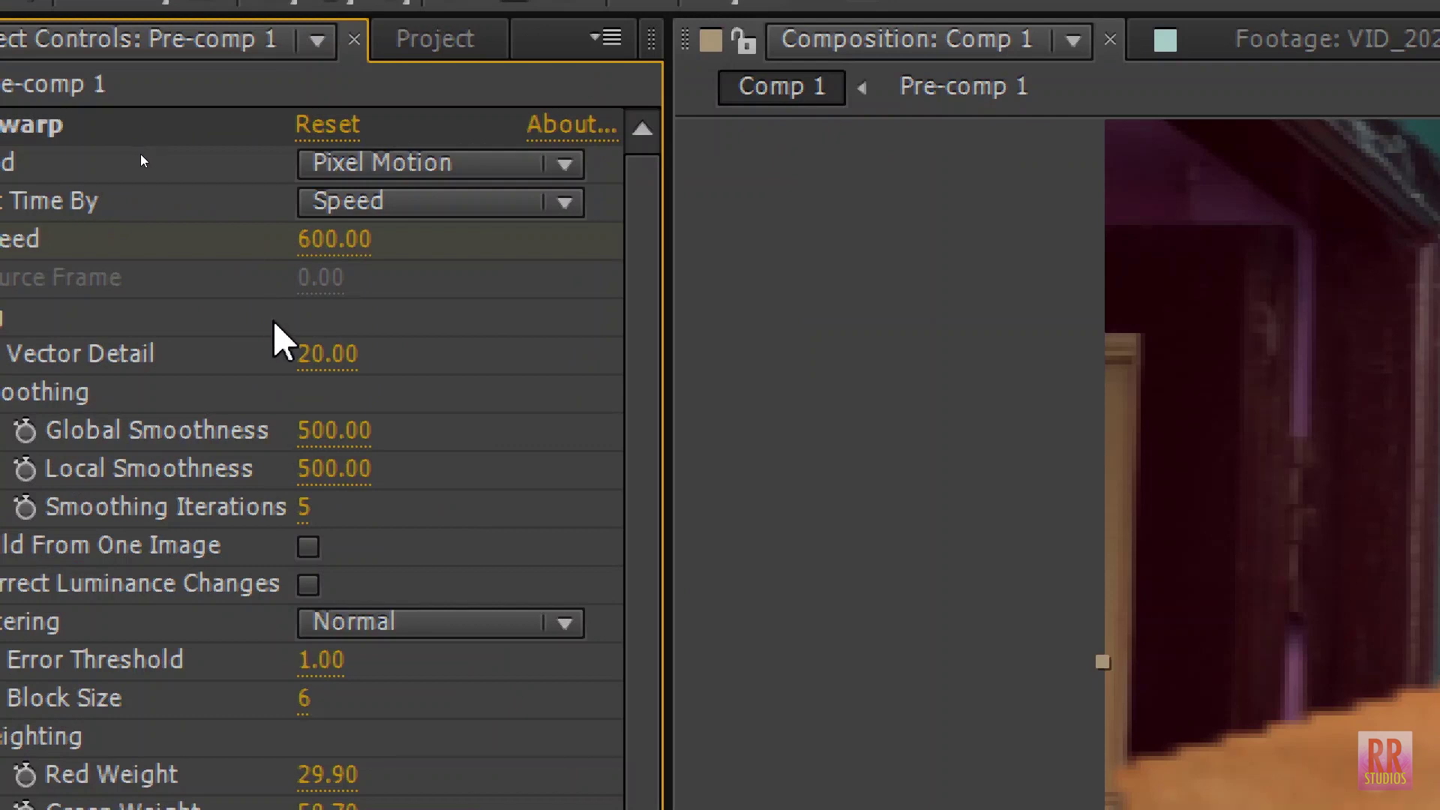
key("Page_Down")
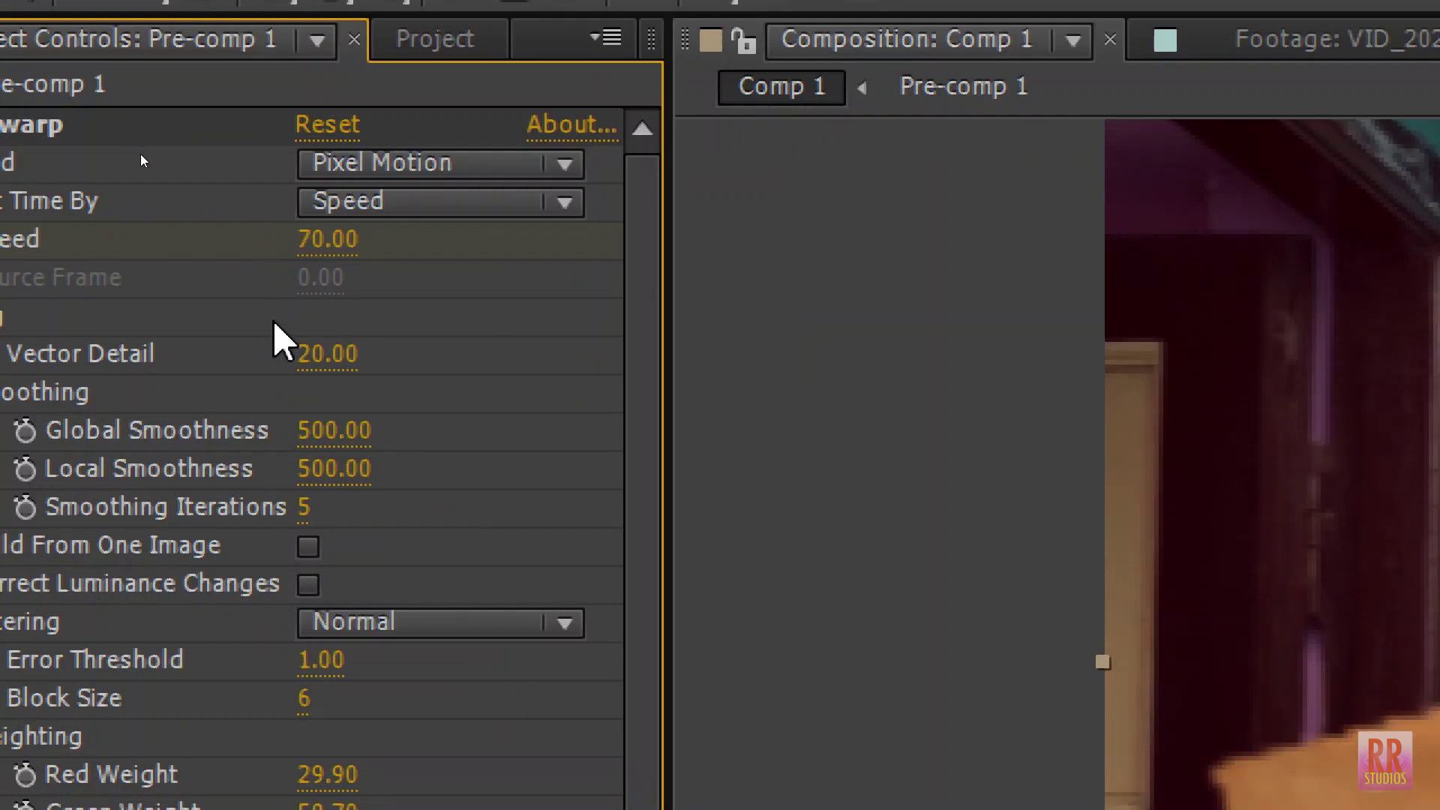
key("Page_Up")
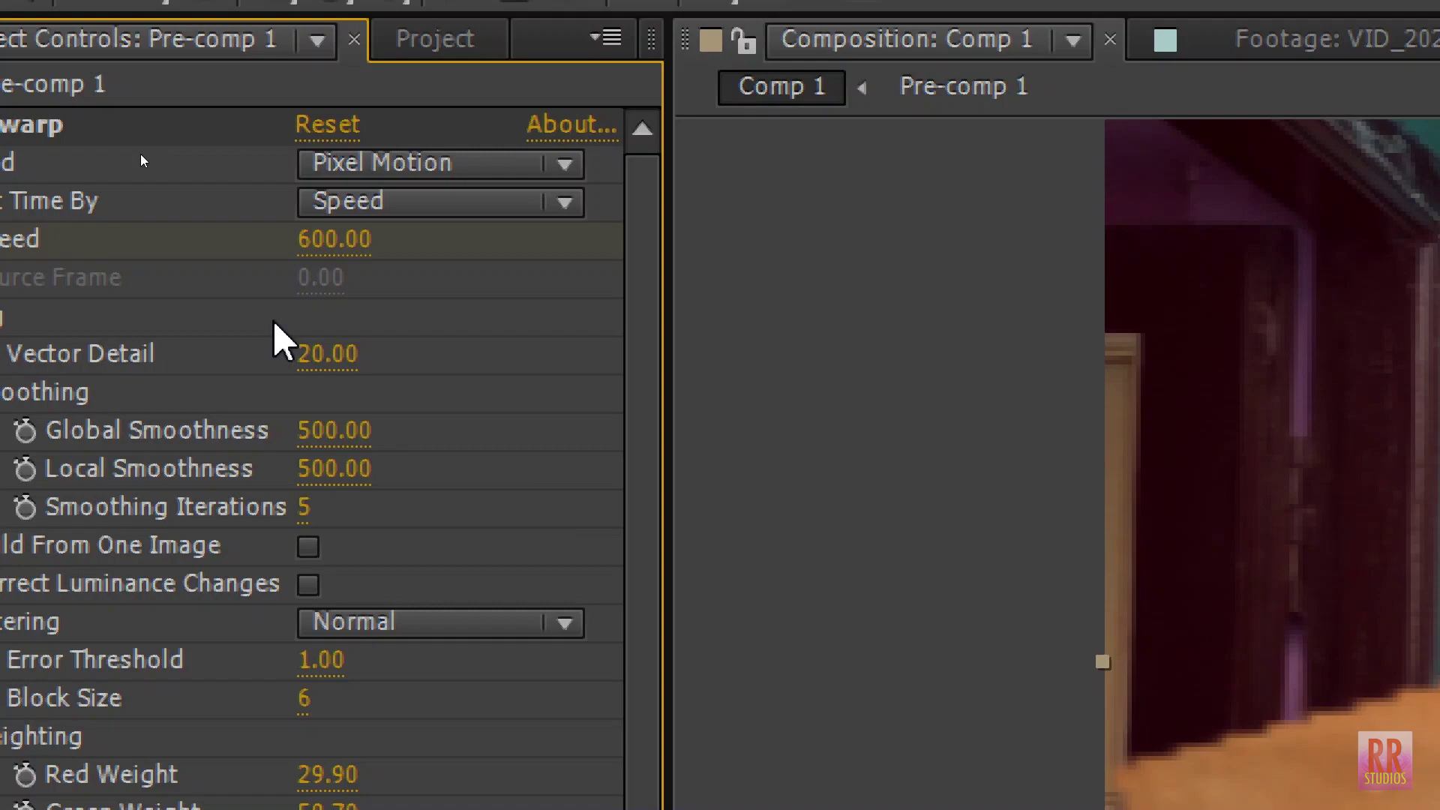
key("Page_Down")
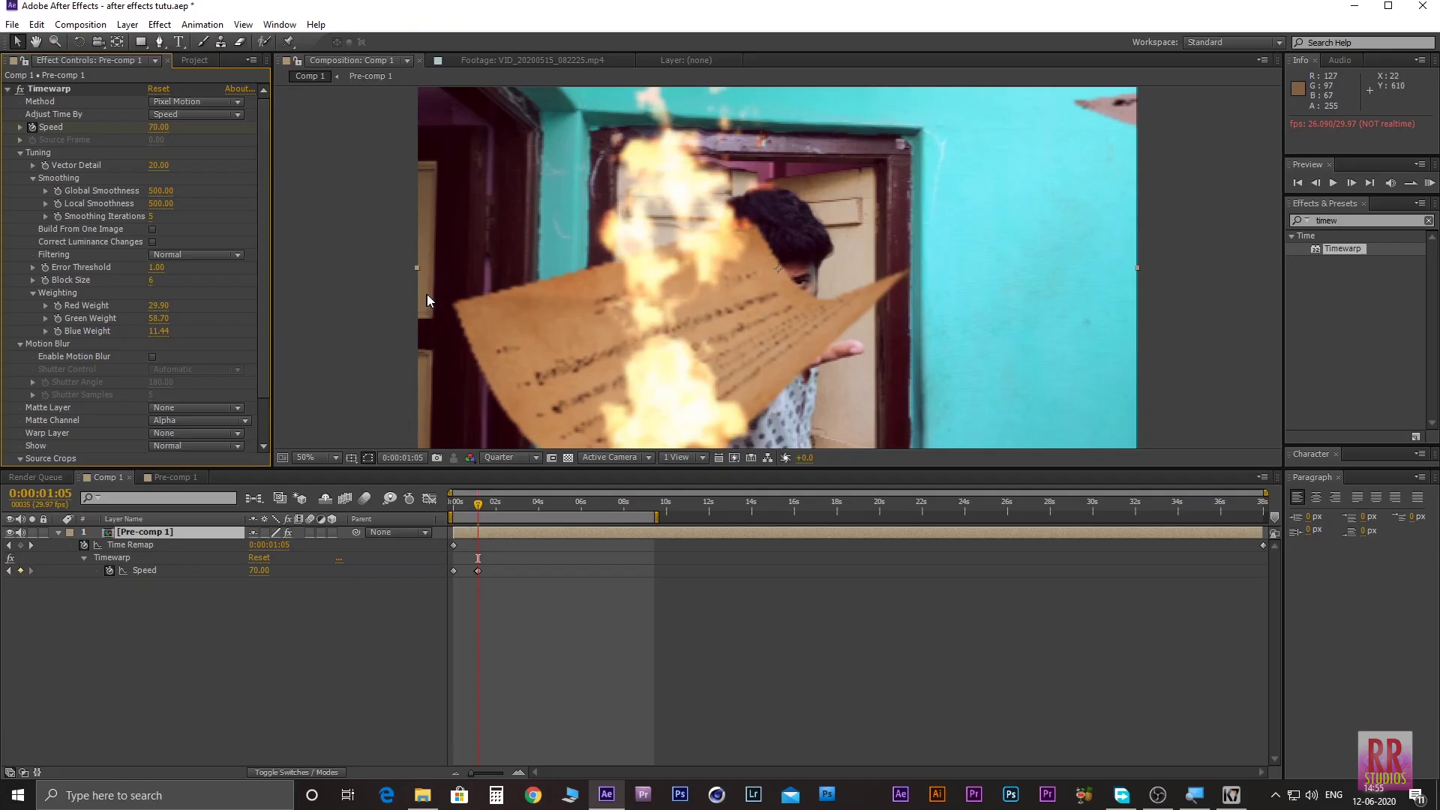
Step: Preview the slowed throw from the start, then edit the Speed value again
left_click_drag(478, 502, 450, 503)
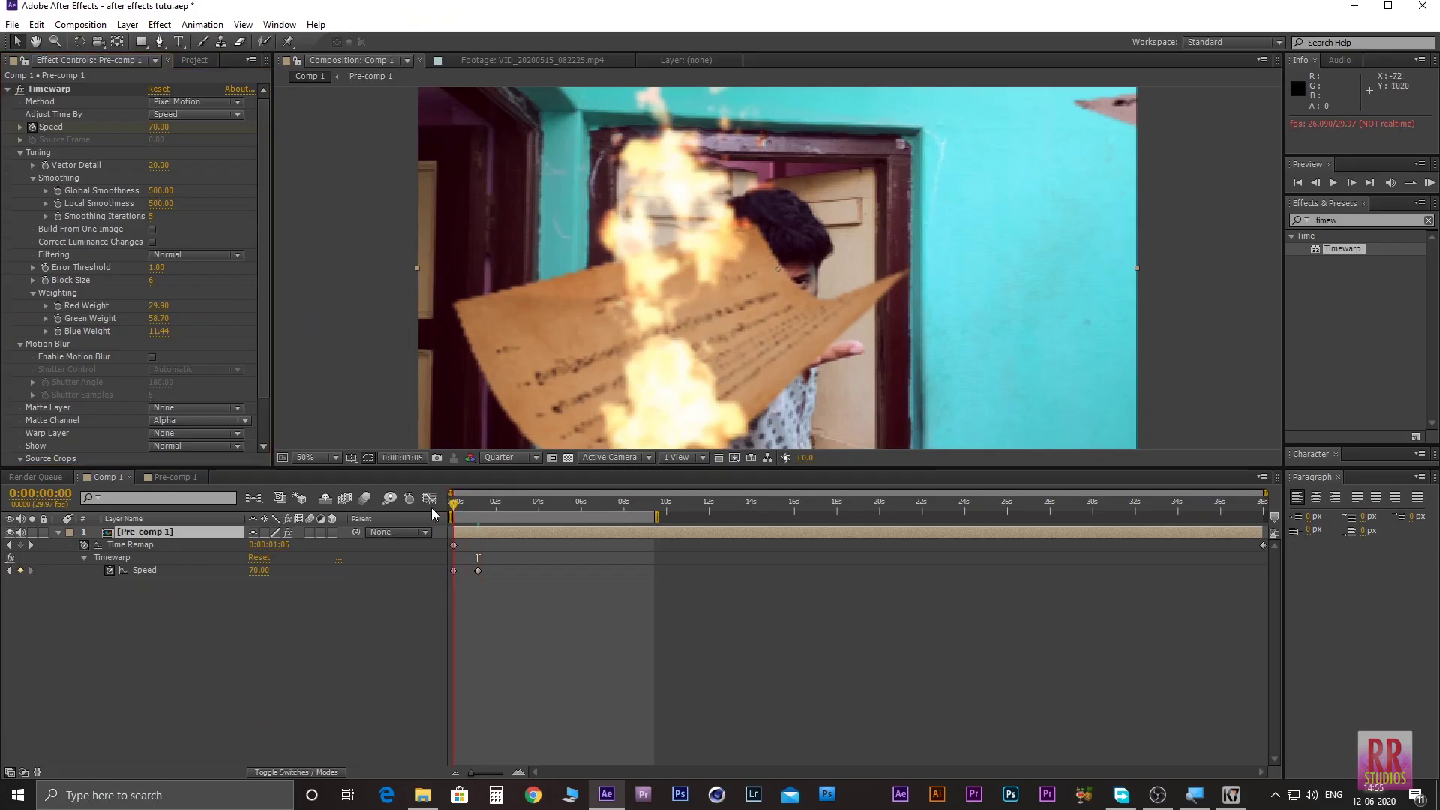
key("space")
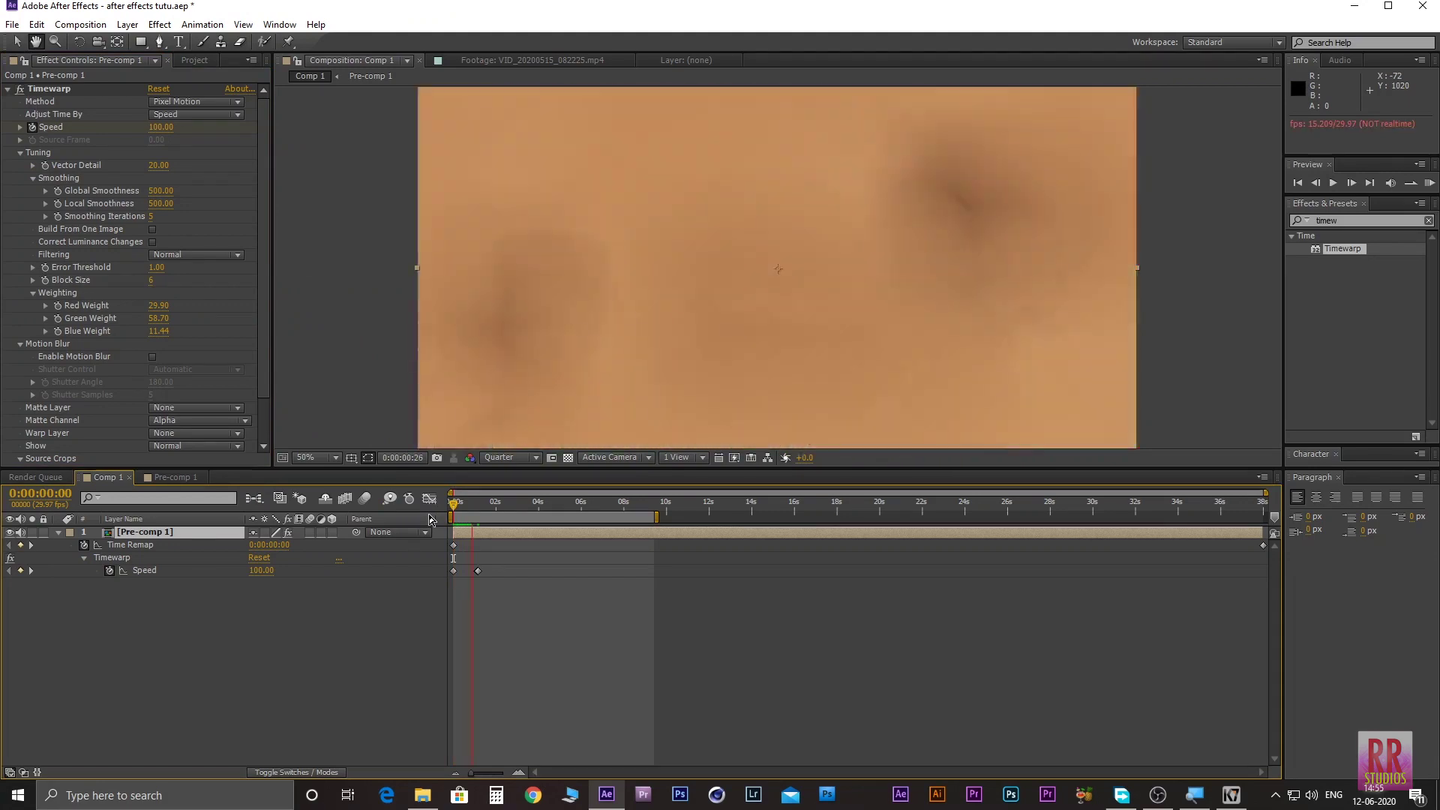
key("space")
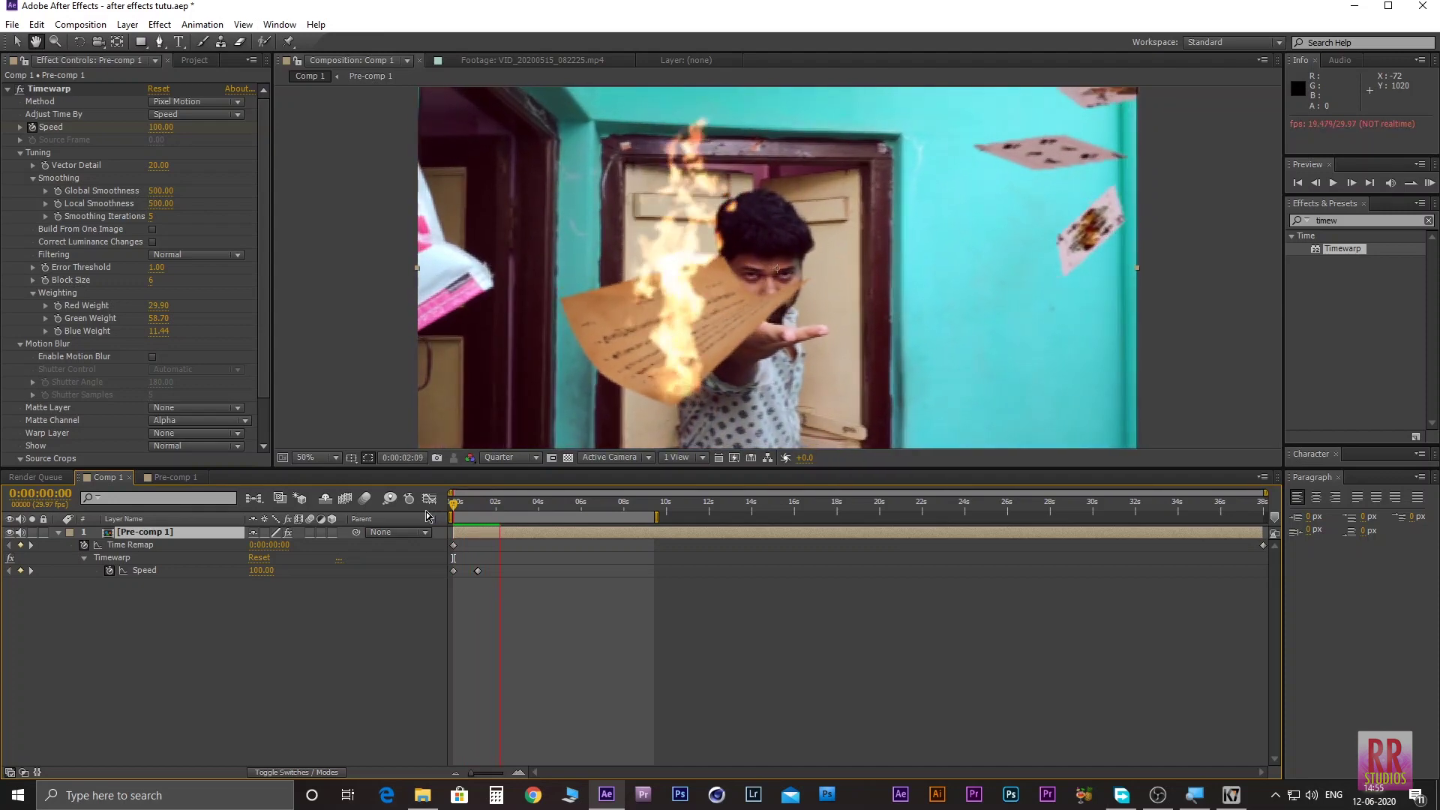
key("space")
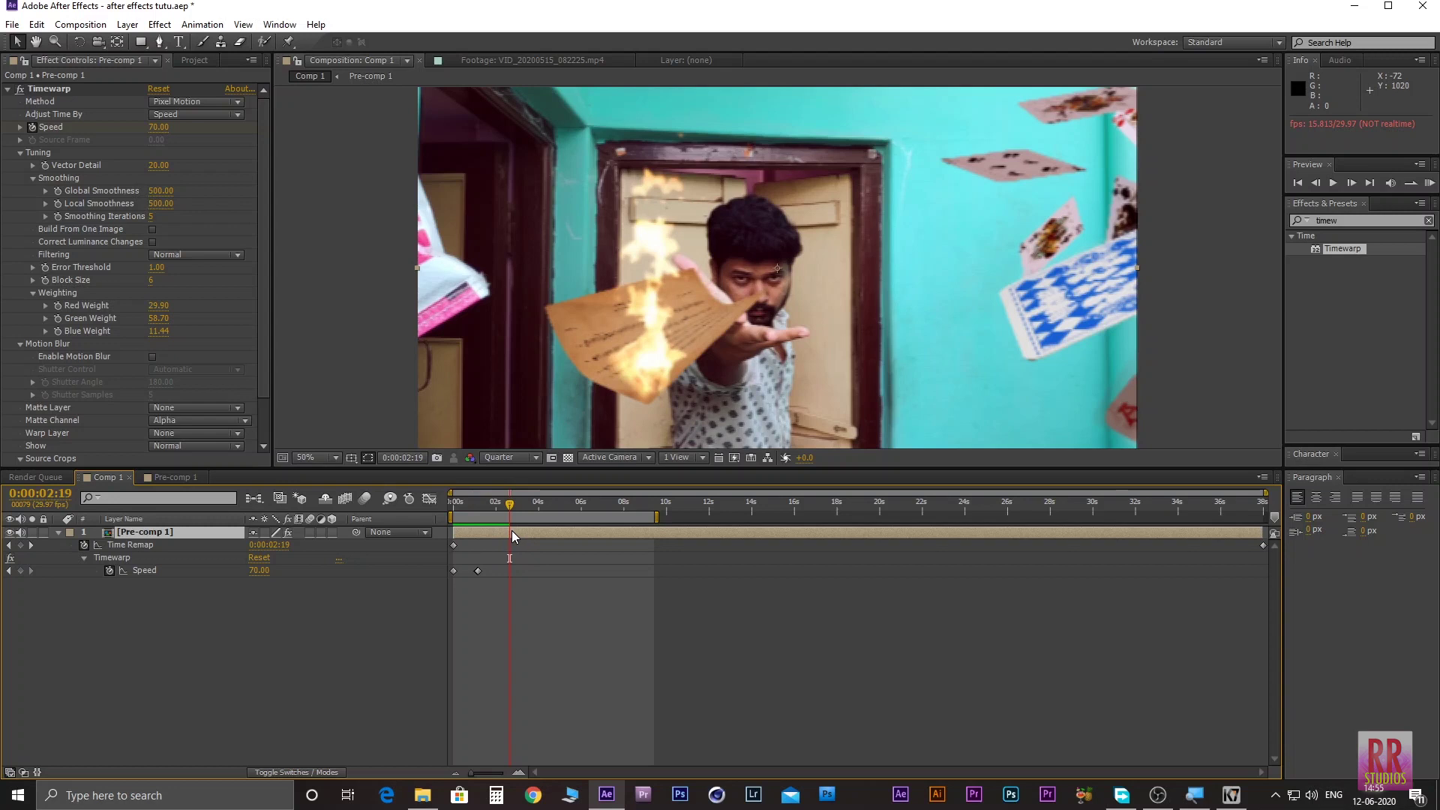
left_click(154, 129)
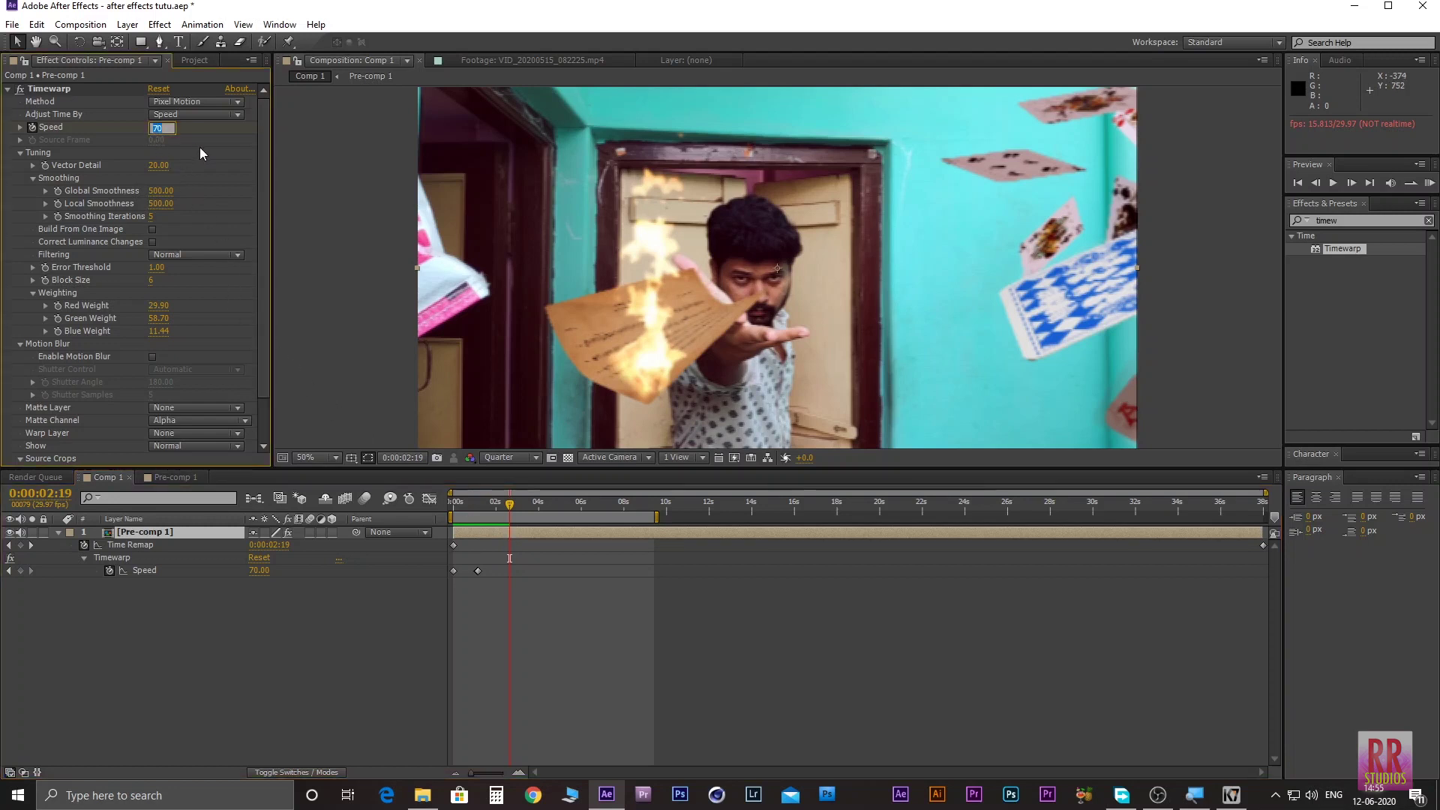
Step: Key Timewarp Speed 69 at 0:00:02:19 and 600 at 0:00:02:20
type("69")
key("Return")
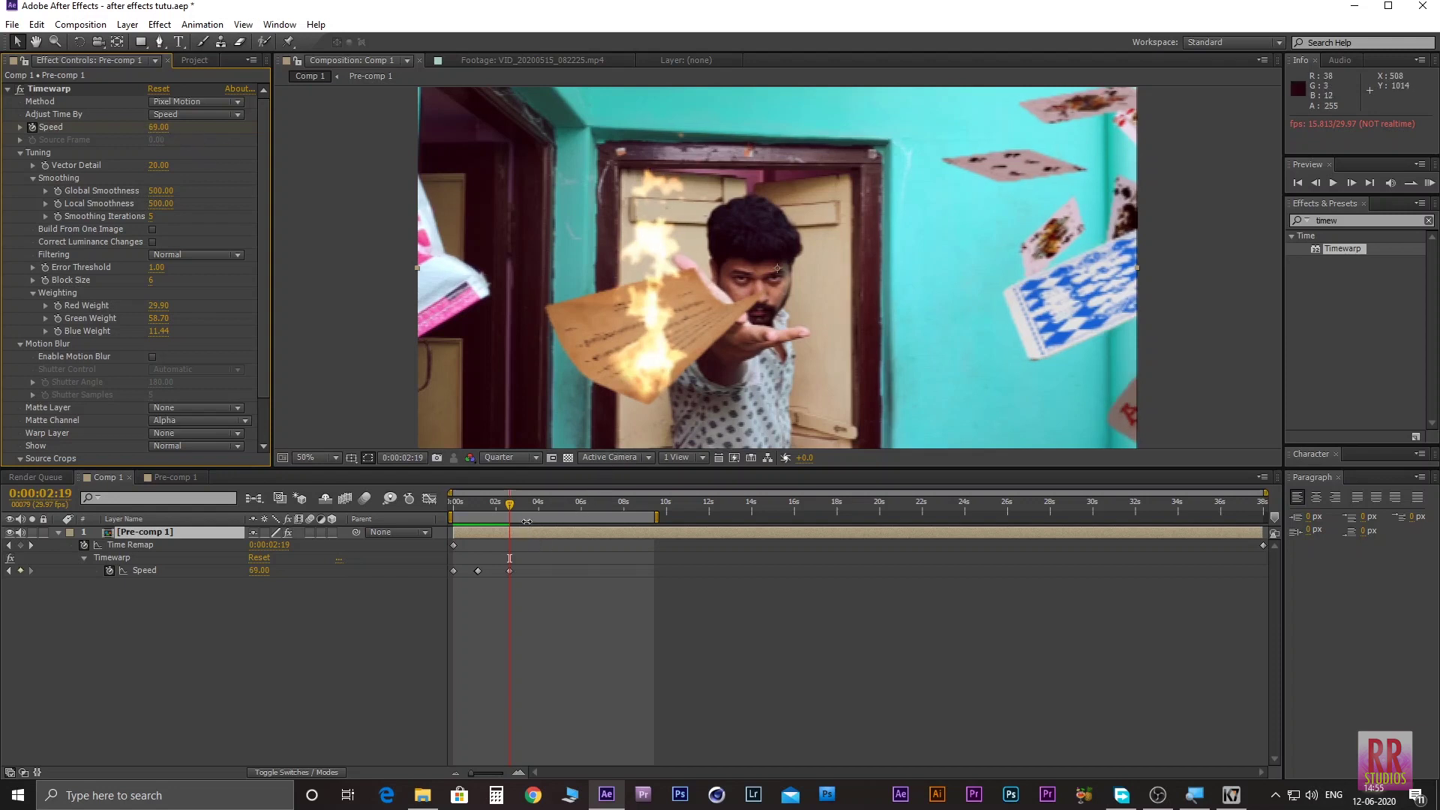
left_click(509, 505)
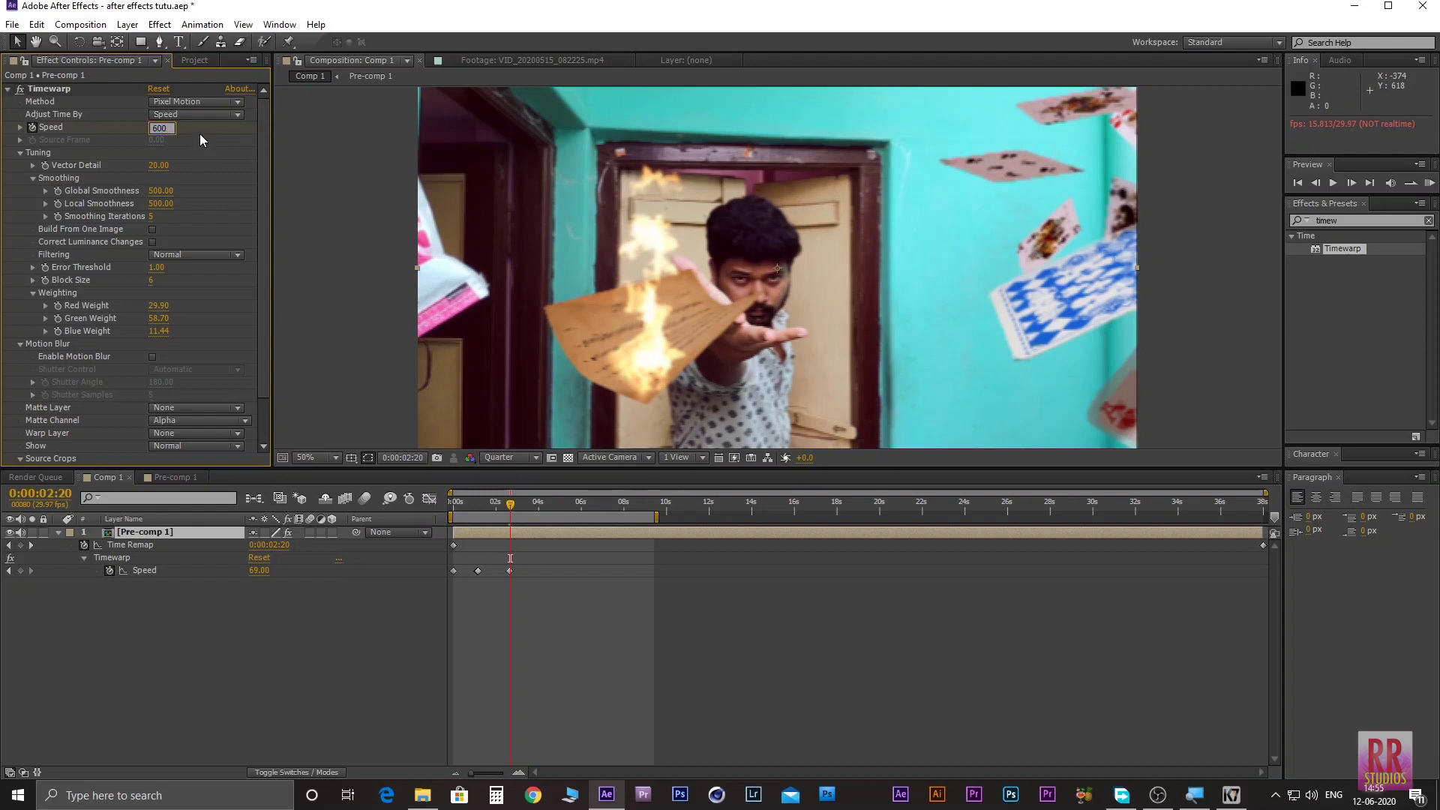
key("Return")
Step: Key Speed 599 at 0:00:03:08 and 40 at 0:00:03:09, then return to the start
left_click_drag(512, 507, 523, 507)
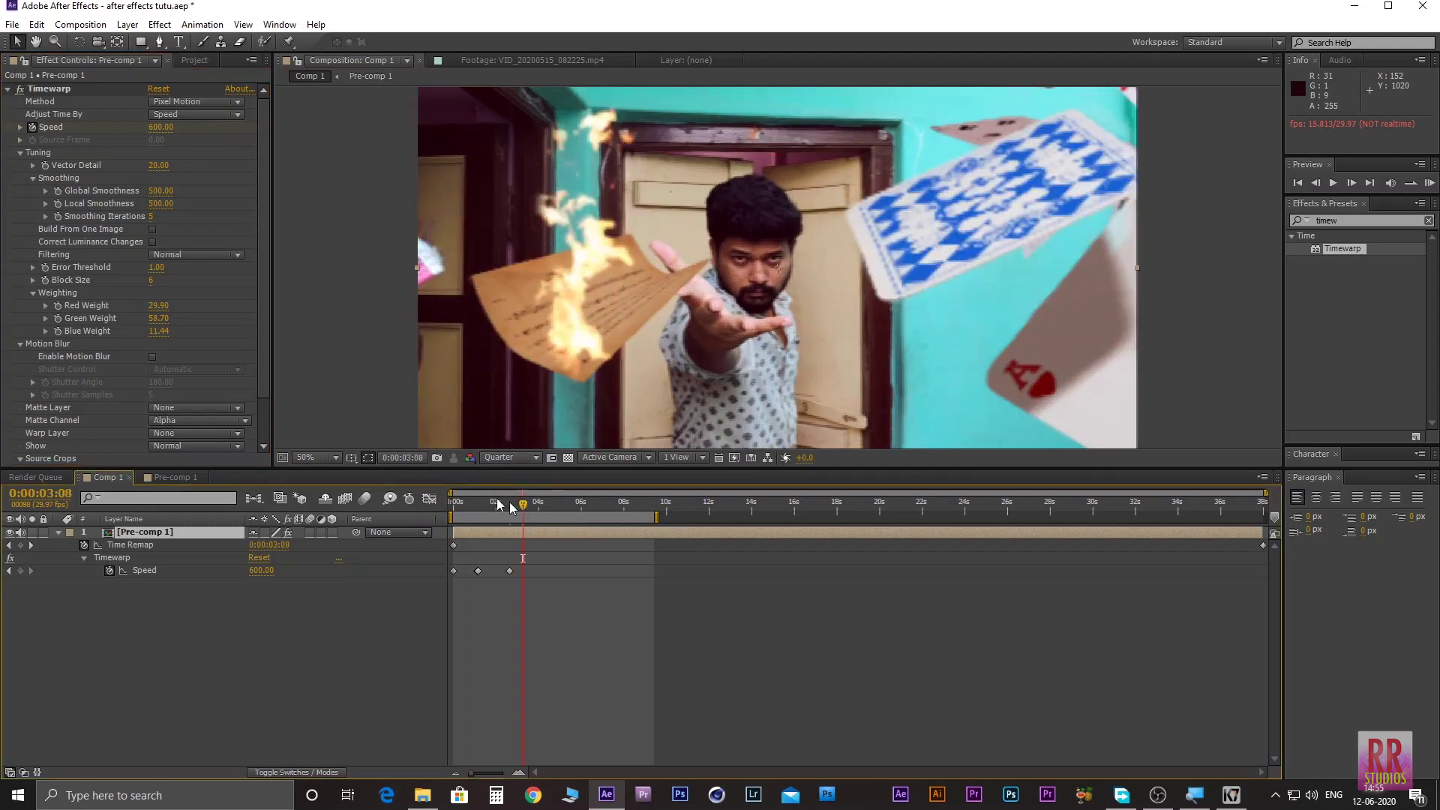
left_click(159, 127)
type("599")
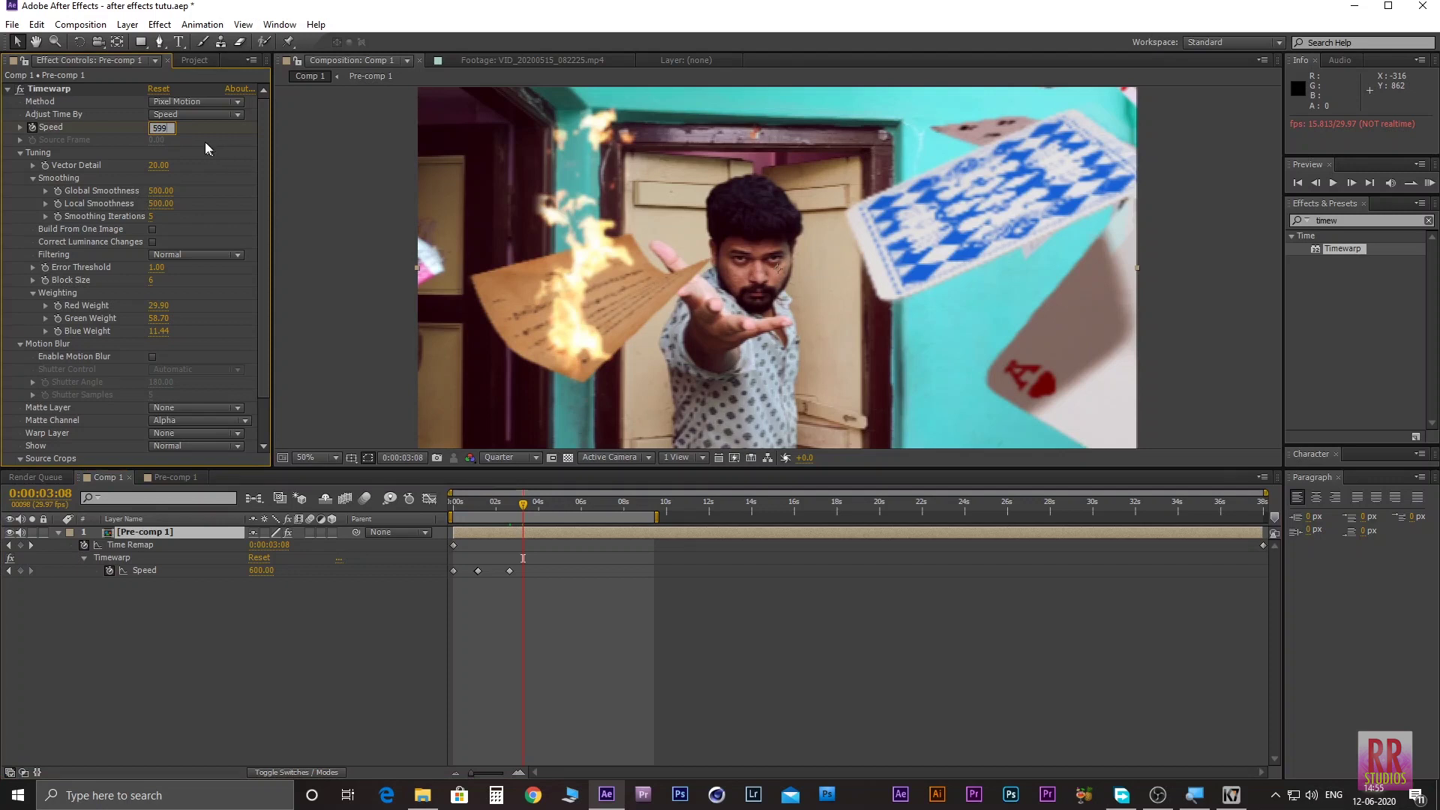
key("Page_Down")
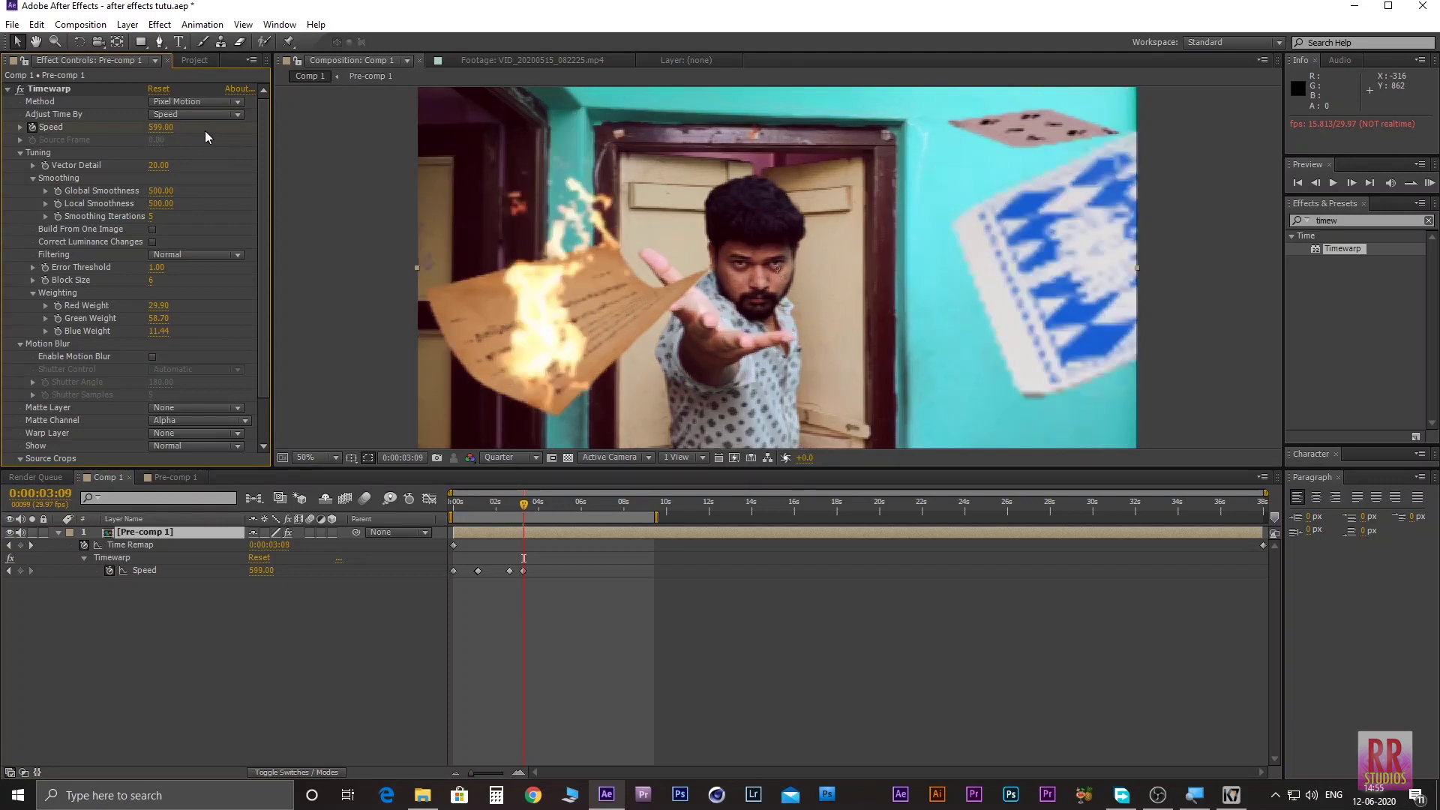
left_click(159, 128)
type("40")
key("Return")
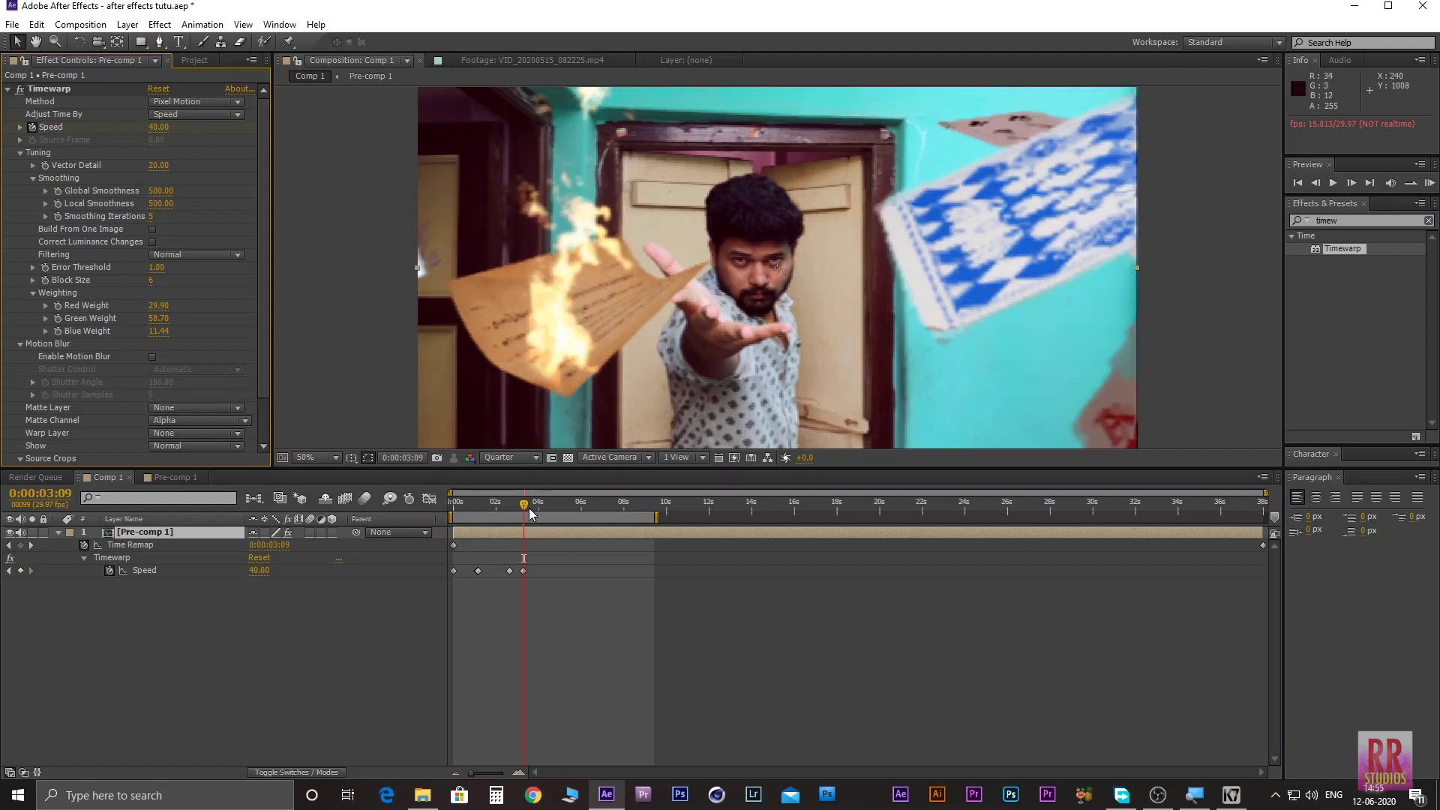
left_click_drag(525, 506, 424, 522)
Step: Preview the comp and replay the throw from about 0:00:02:17
key("space")
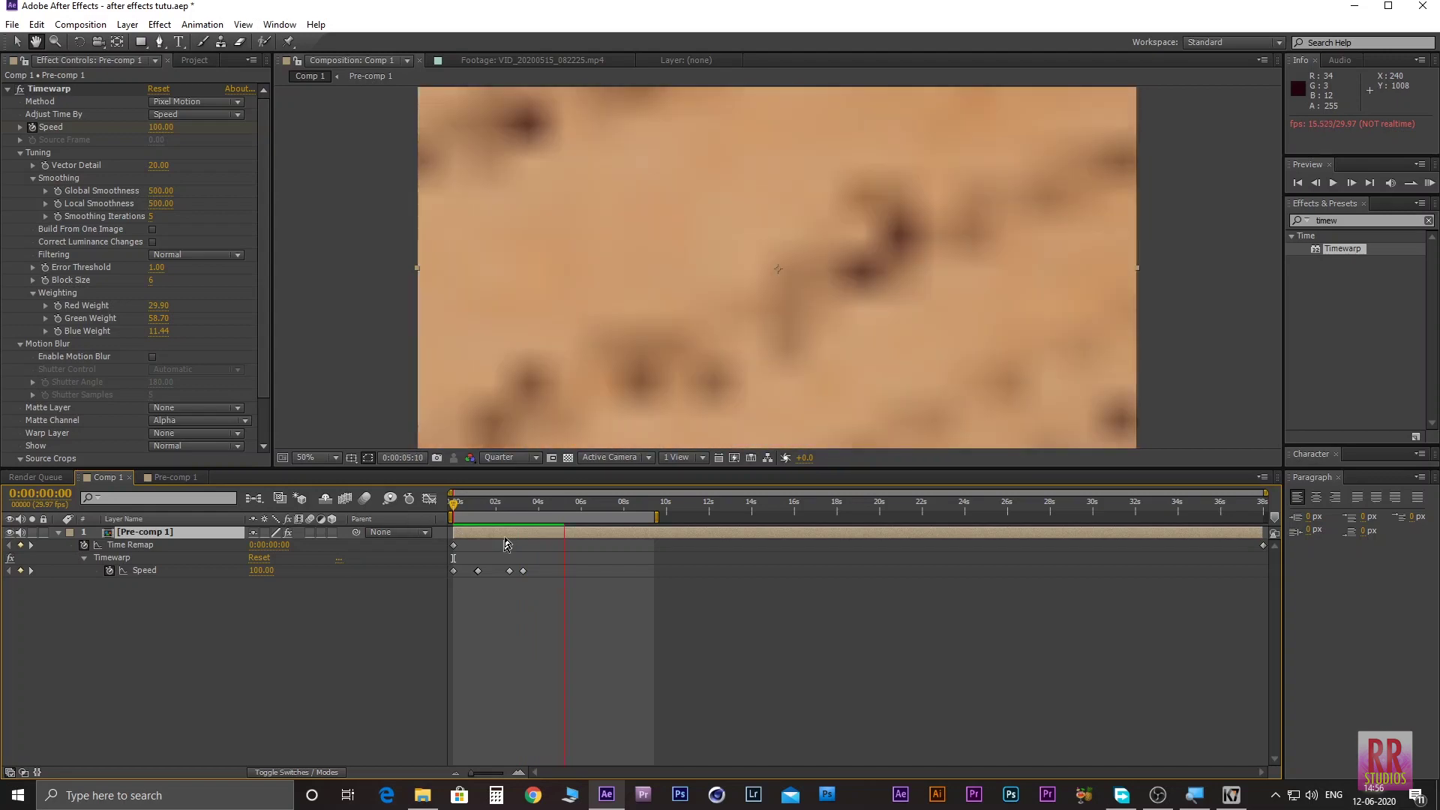
left_click(512, 504)
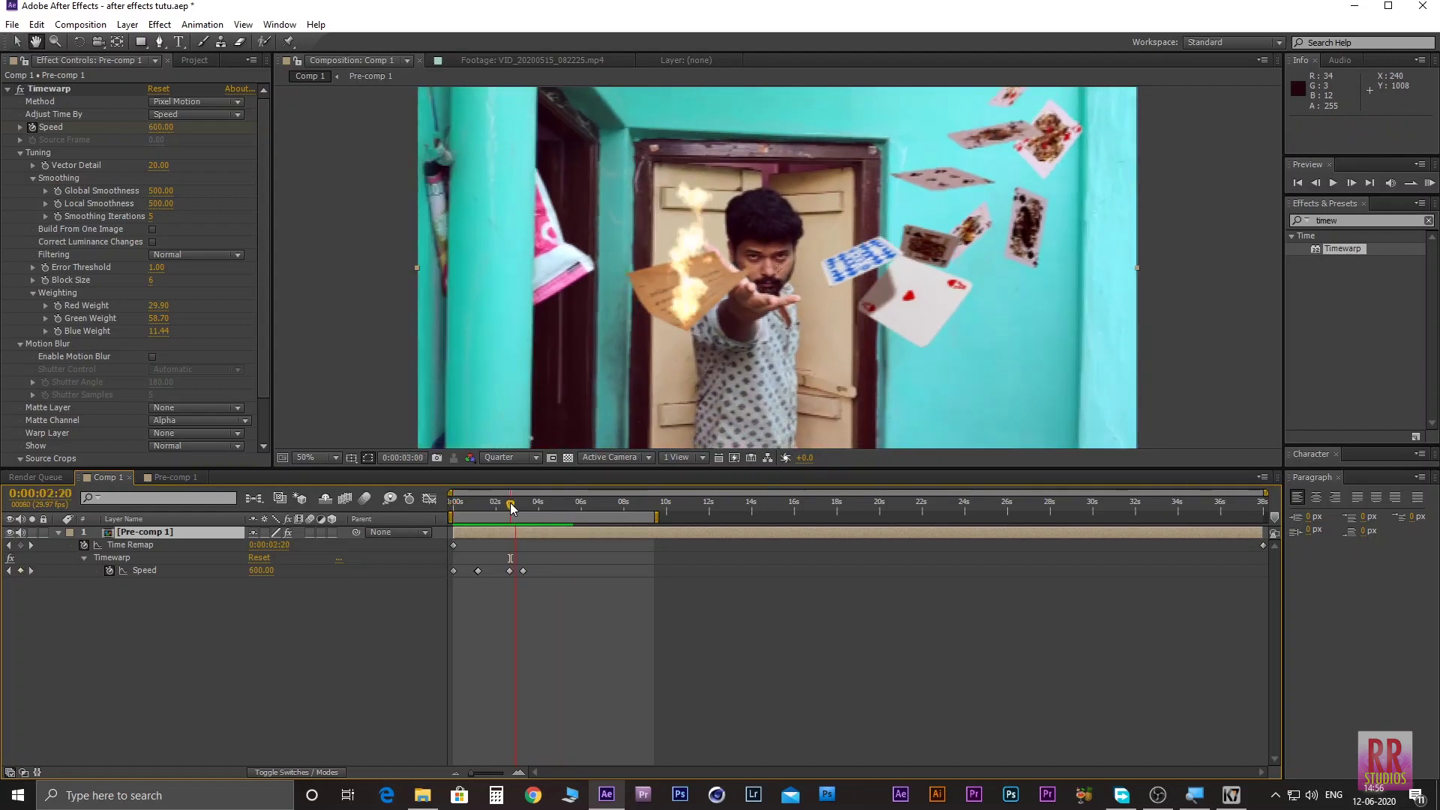
left_click(508, 504)
key("space")
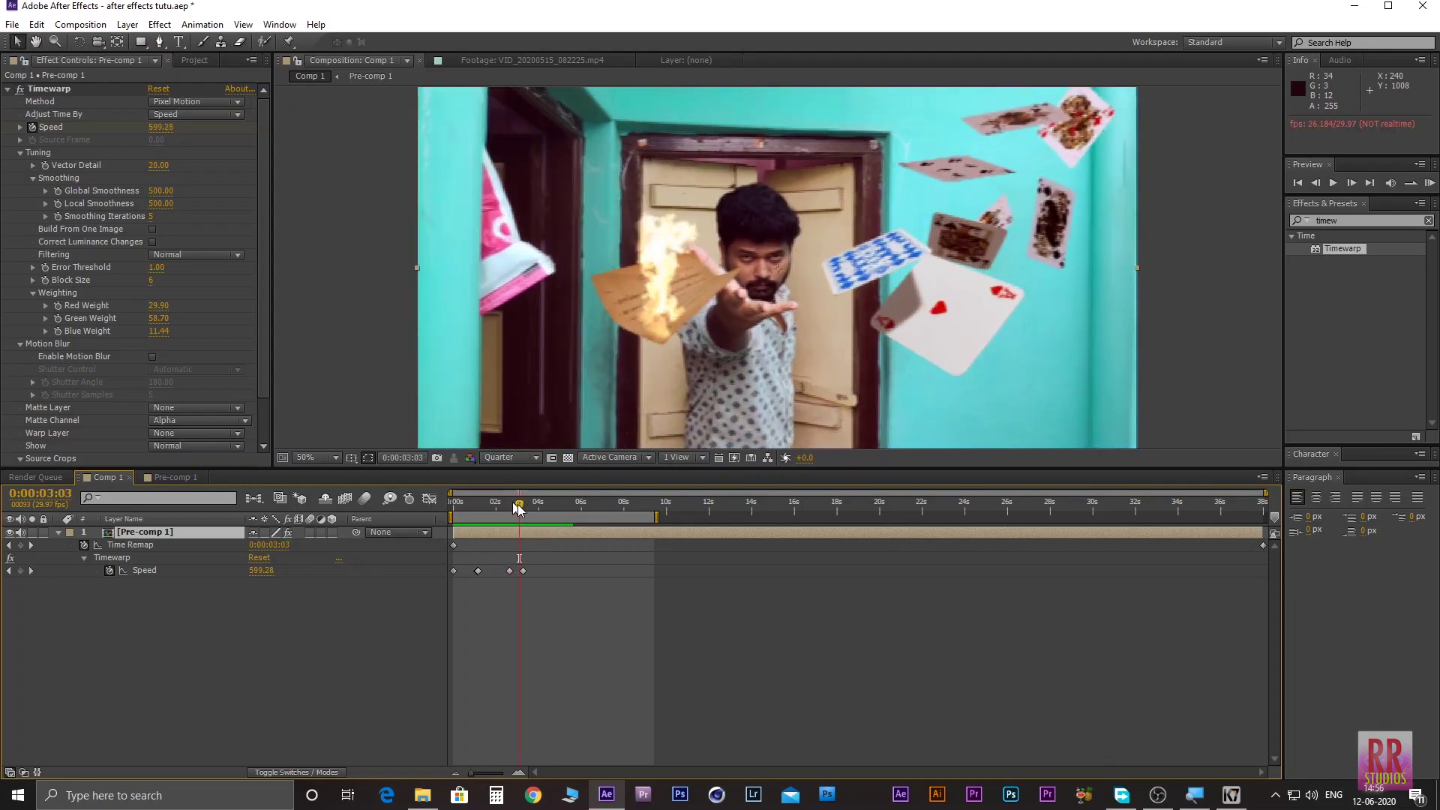
Step: Drag the speed-drop keyframe of 40 earlier to 0:00:02:25 and preview the throw
scroll(532, 575, "up", 6, "alt")
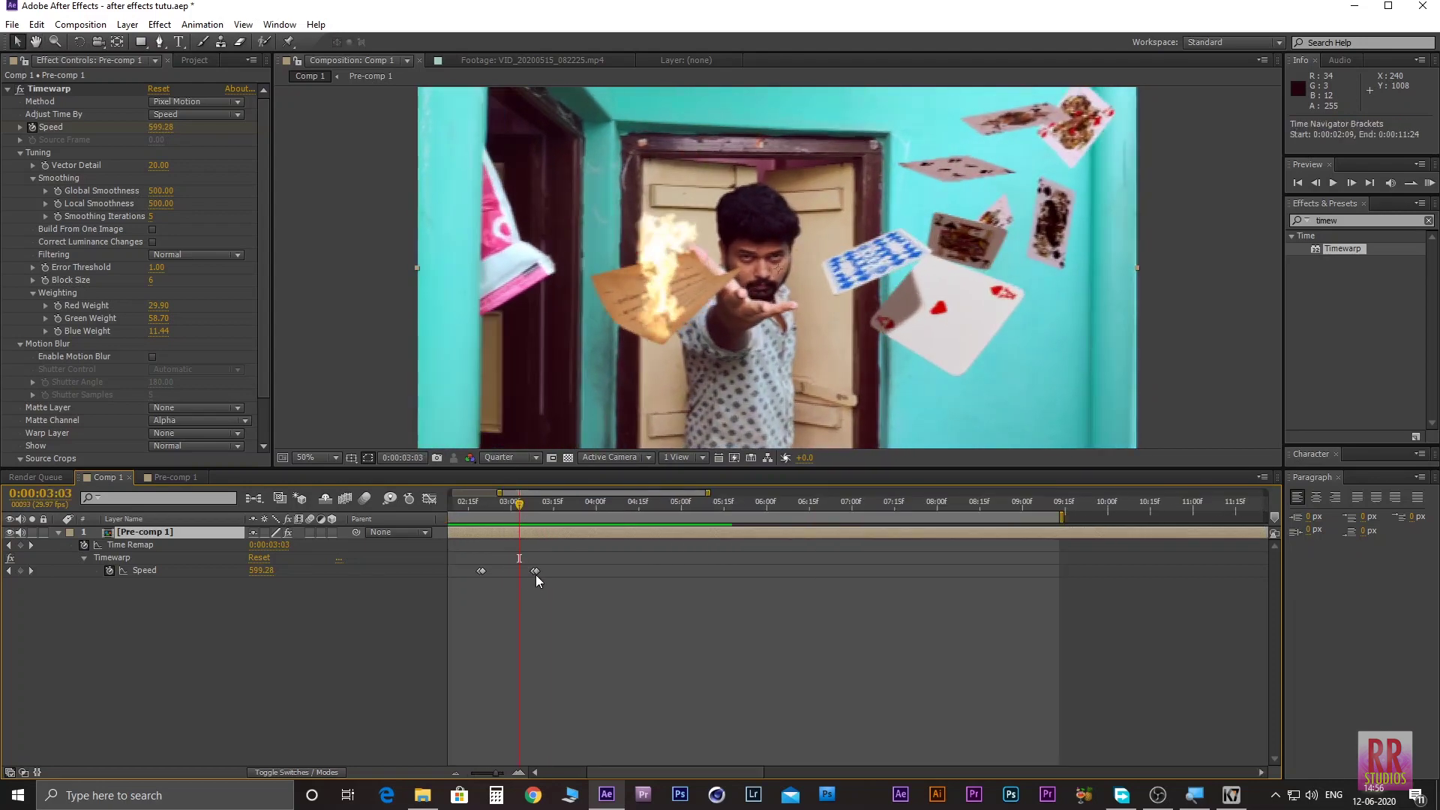
mouse_move(499, 557)
left_mouse_down()
mouse_move(550, 591)
mouse_move(497, 573)
left_mouse_up()
scroll(487, 548, "down", 3, "alt")
left_click(480, 501)
scroll(480, 501, "down", 2, "alt")
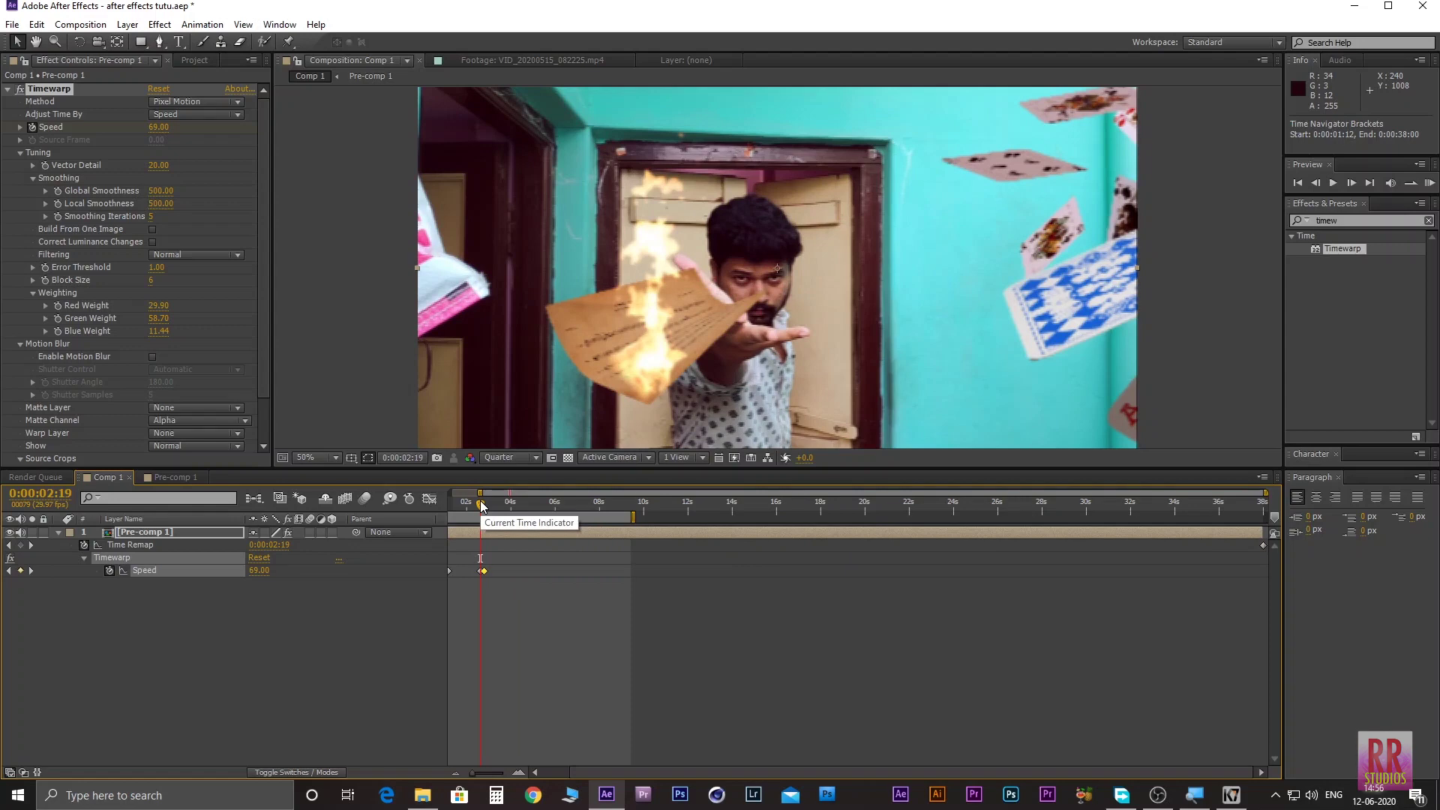
key("space")
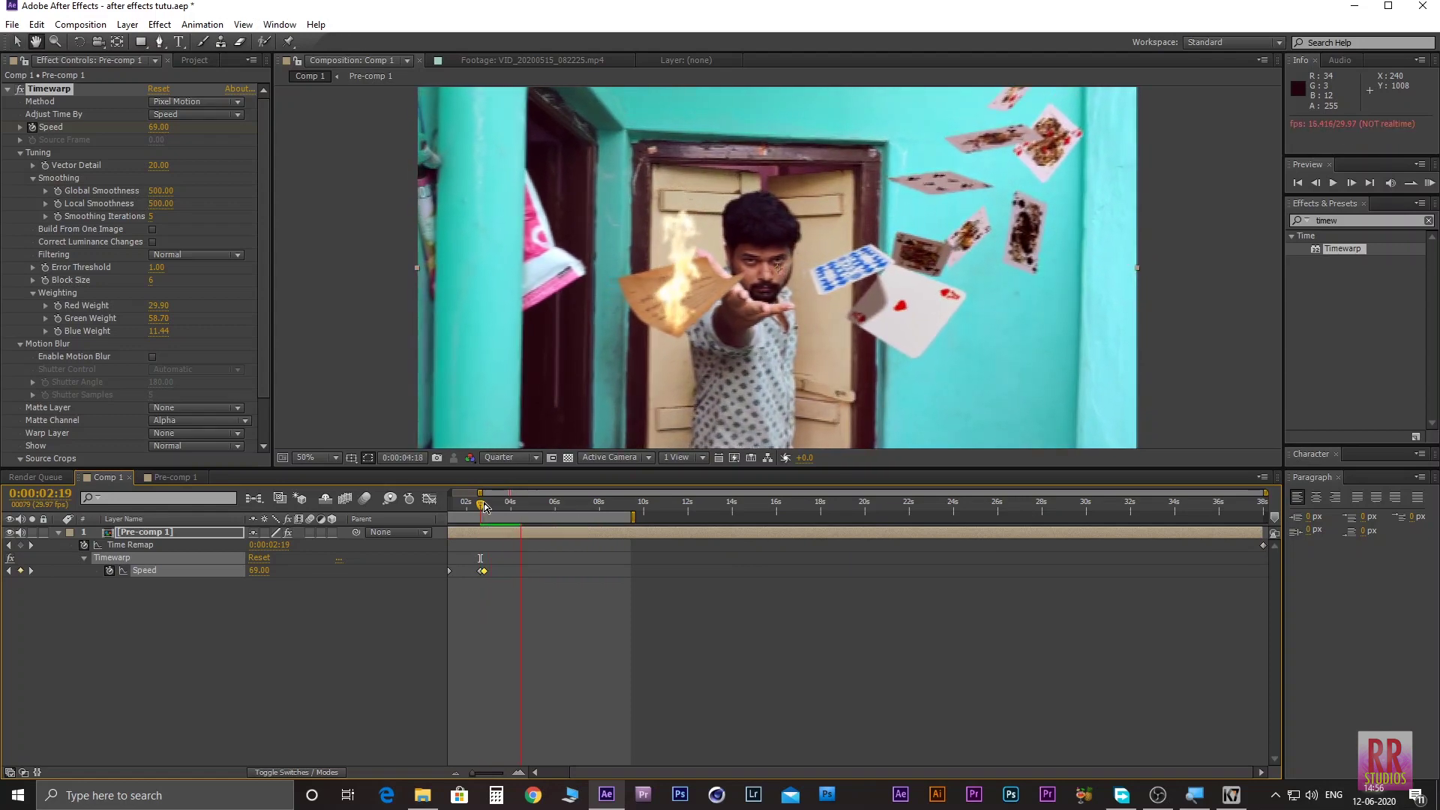
Step: Key Timewarp Speed 39 at 0:00:05:01
key("space")
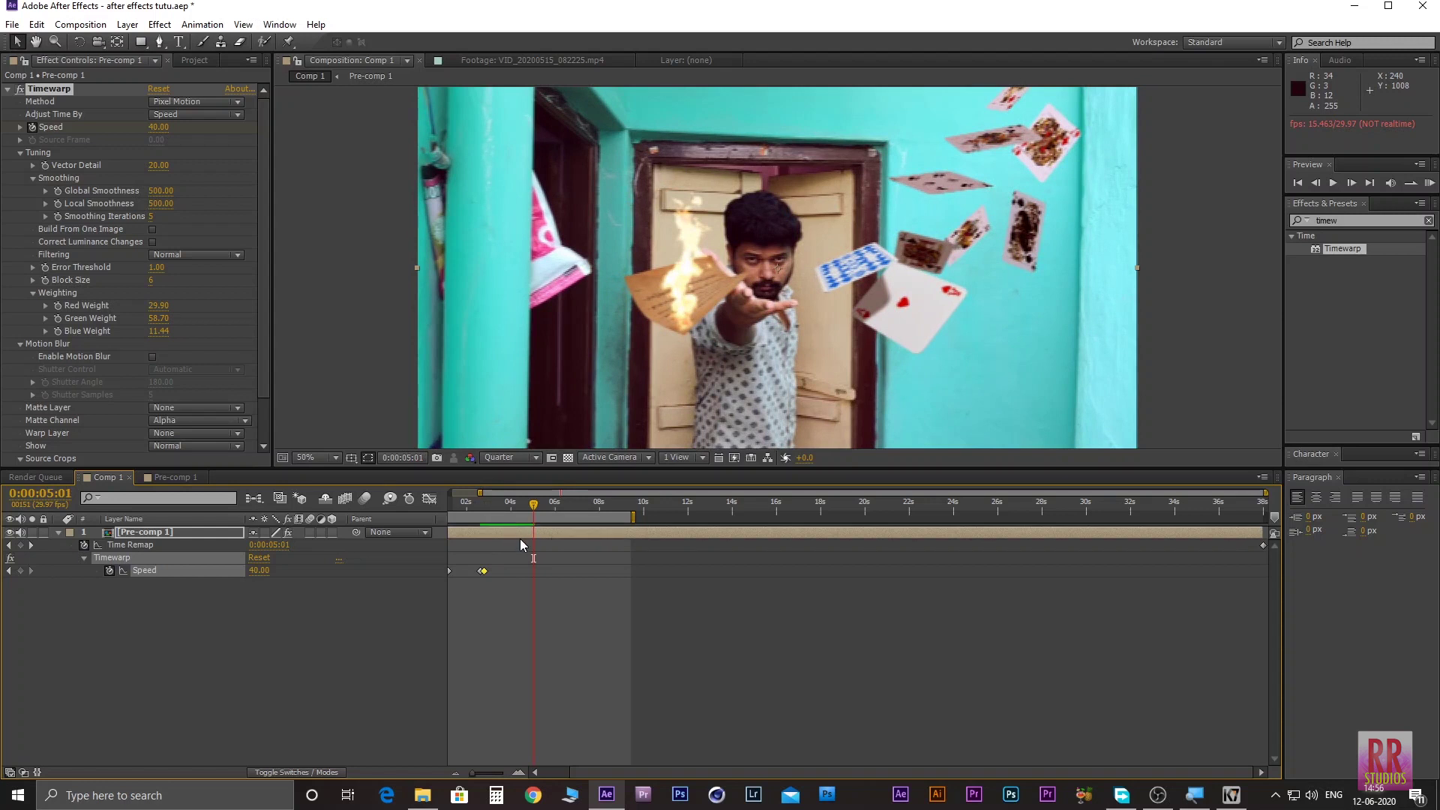
left_click(158, 128)
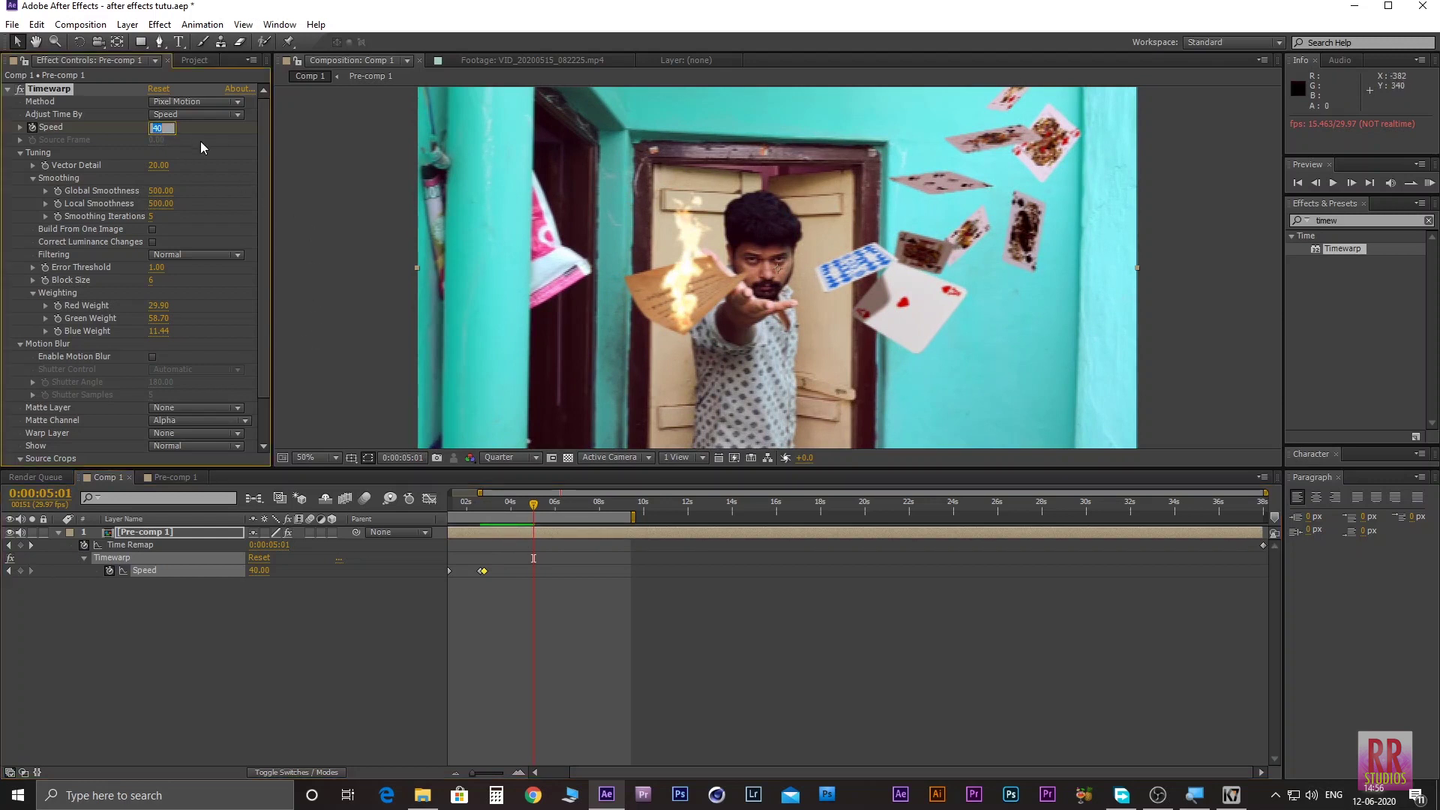
type("396")
left_click(192, 124)
key("Page_Down")
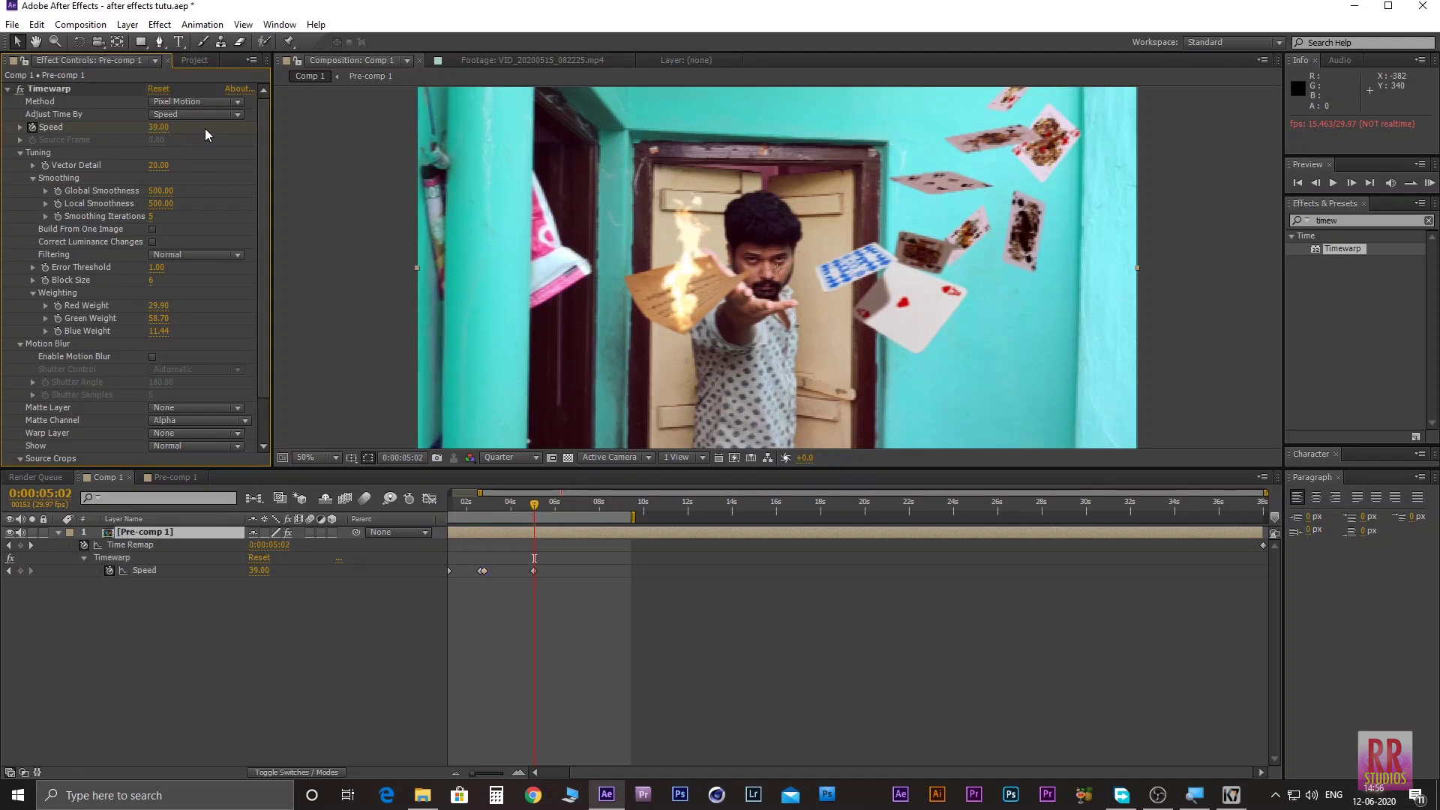
Step: Key Speed 100 at 0:00:05:02 and preview from there
left_click(159, 127)
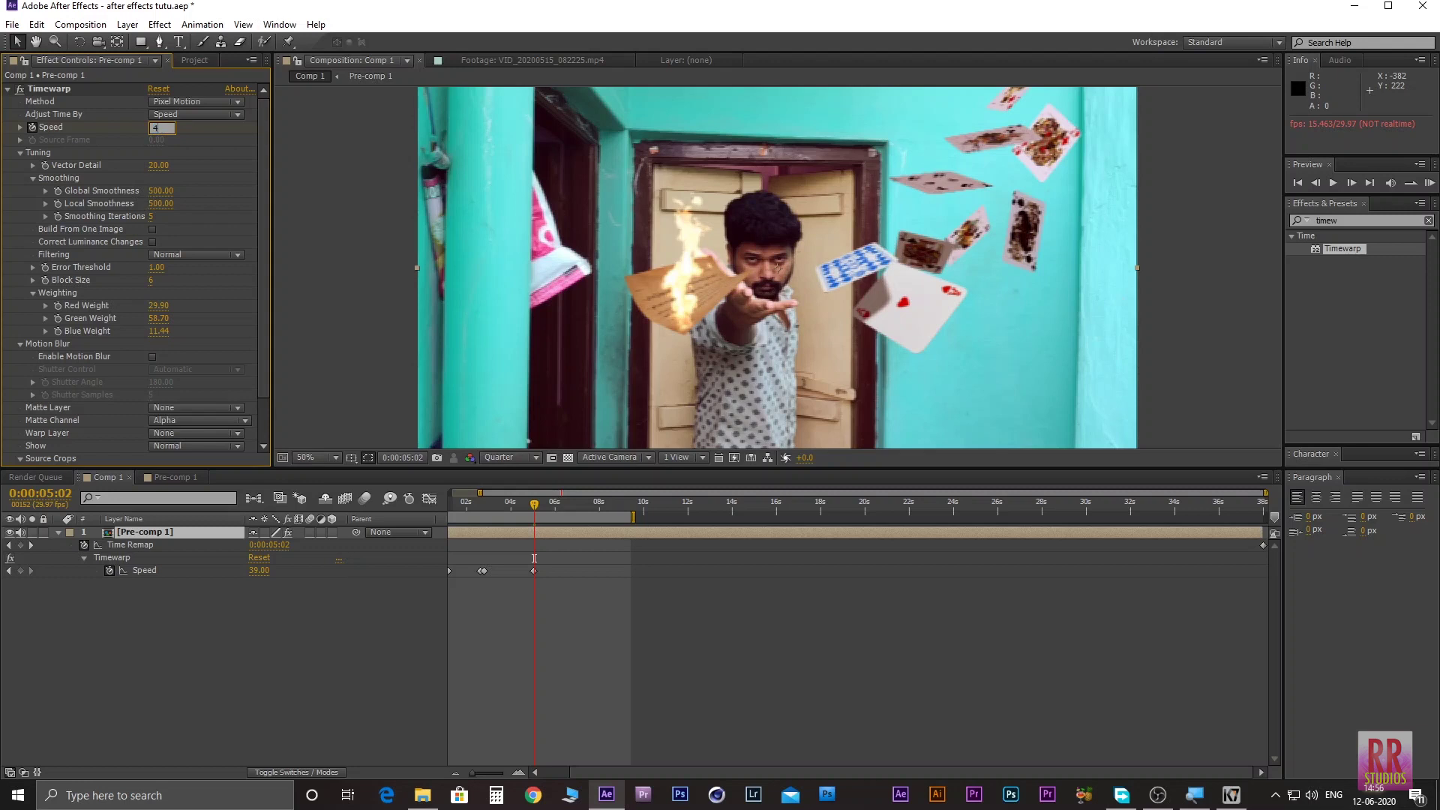
key("Return")
left_click(157, 128)
type("100")
key("Return")
key("space")
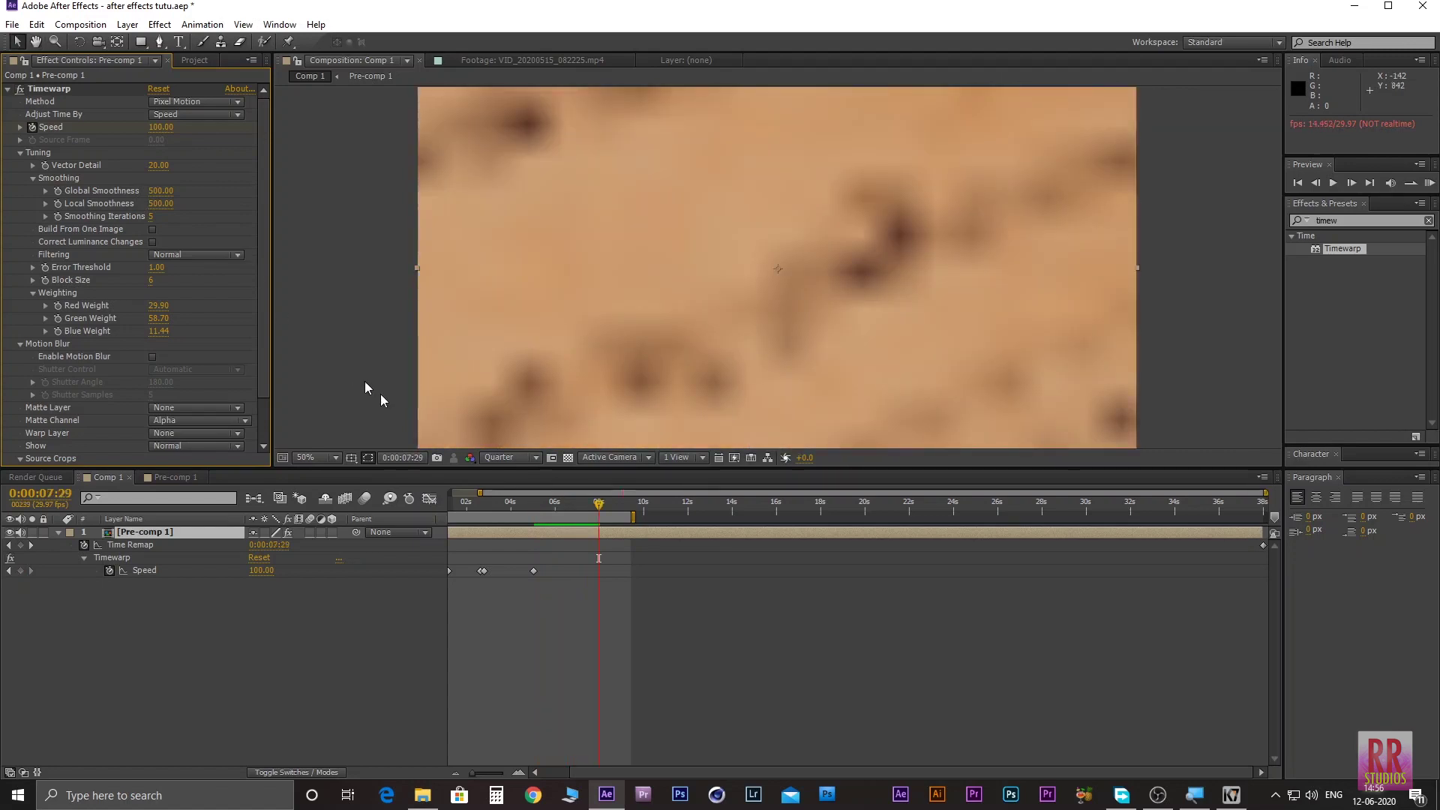
Step: Review the ending for glitches and end the work area at 0:00:07:13
left_click(552, 510)
left_click(551, 508)
key("space")
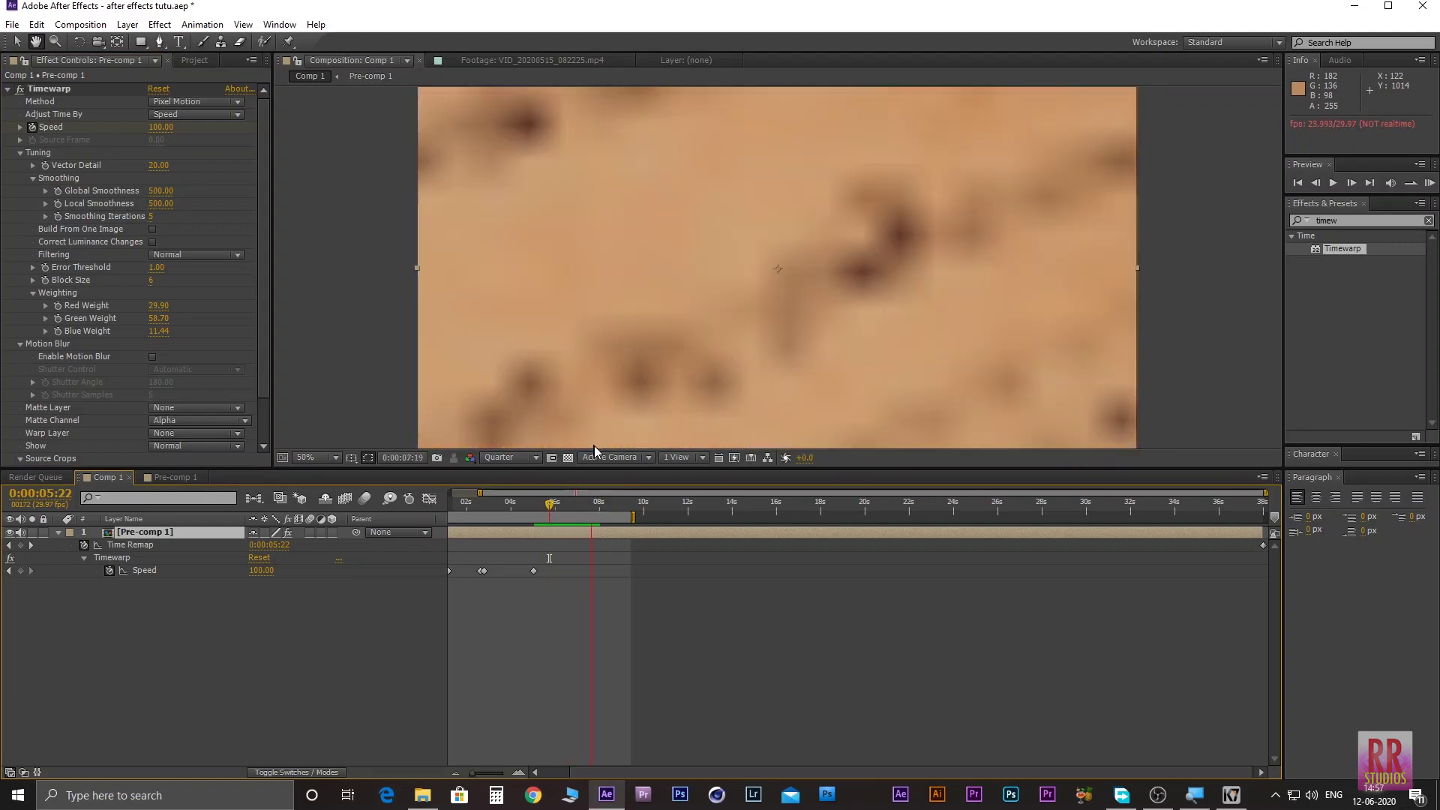
left_click(569, 509)
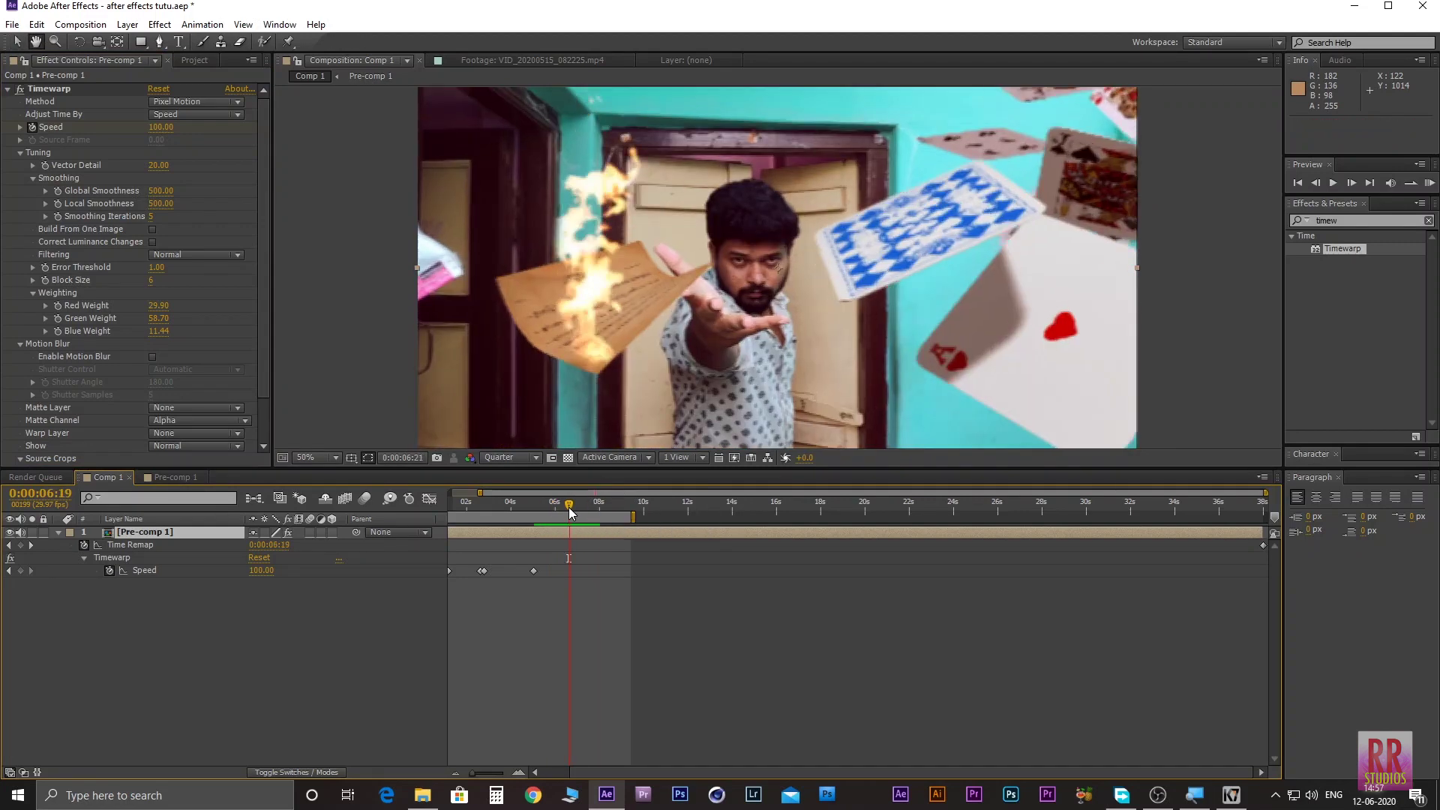
key("space")
key("space")
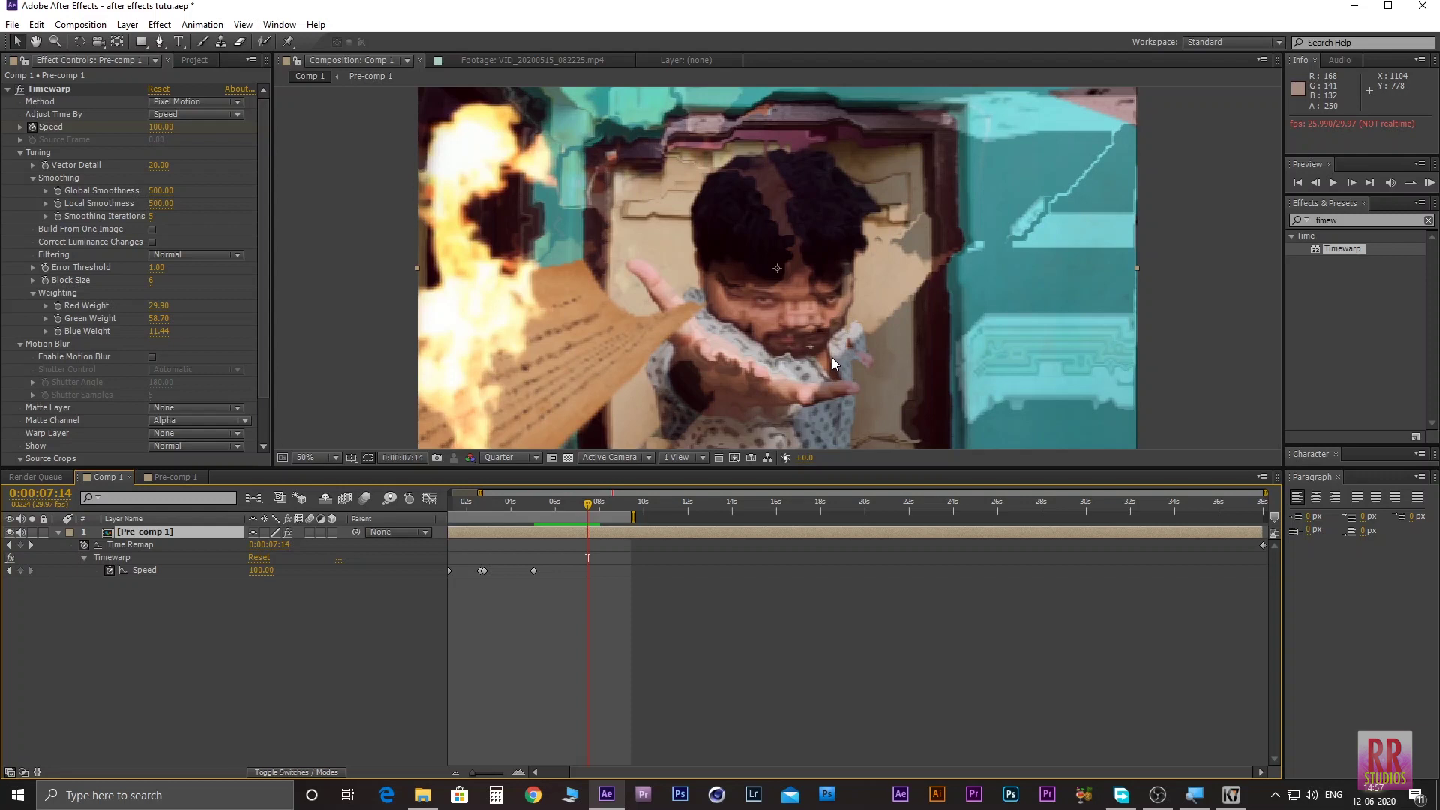
key("Page_Up")
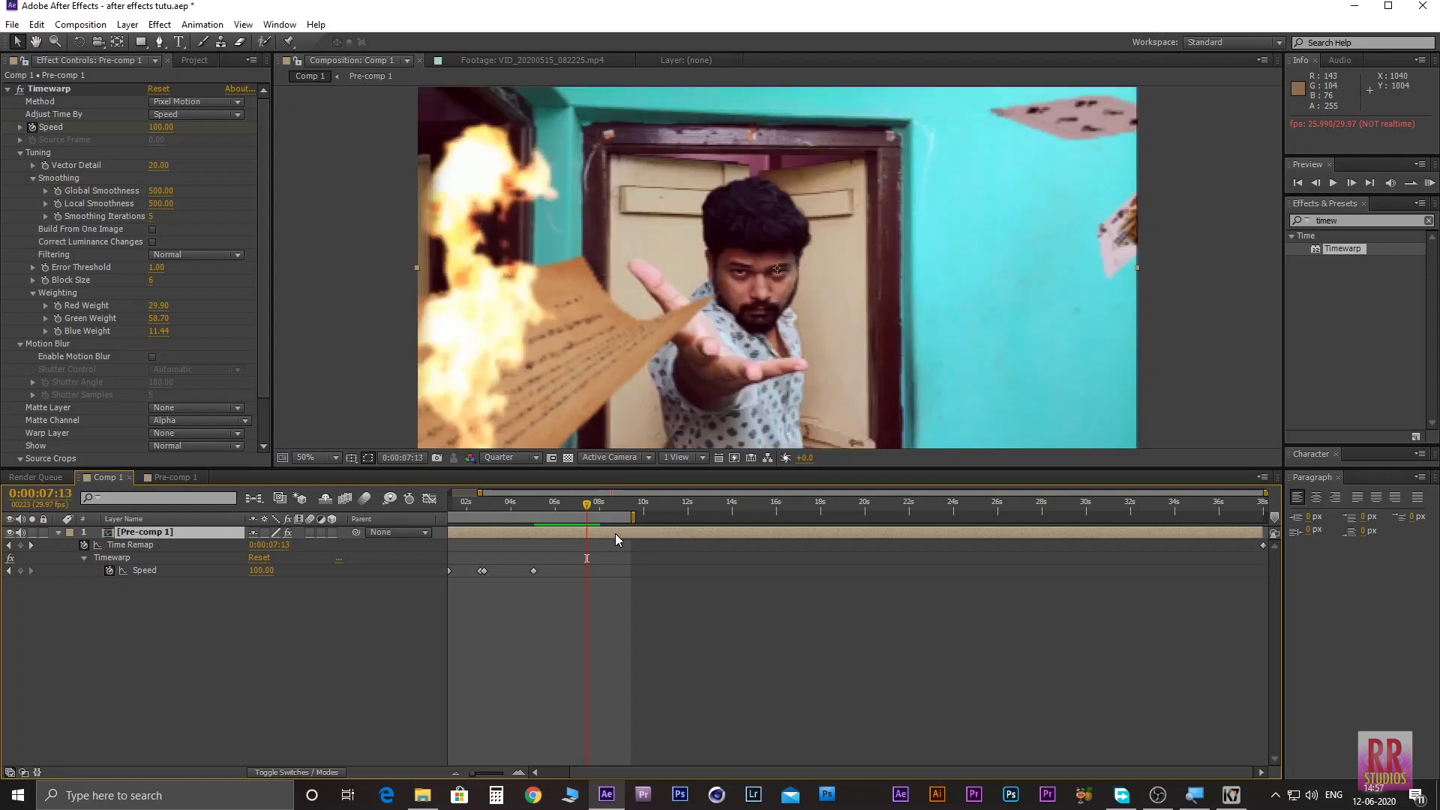
key("n")
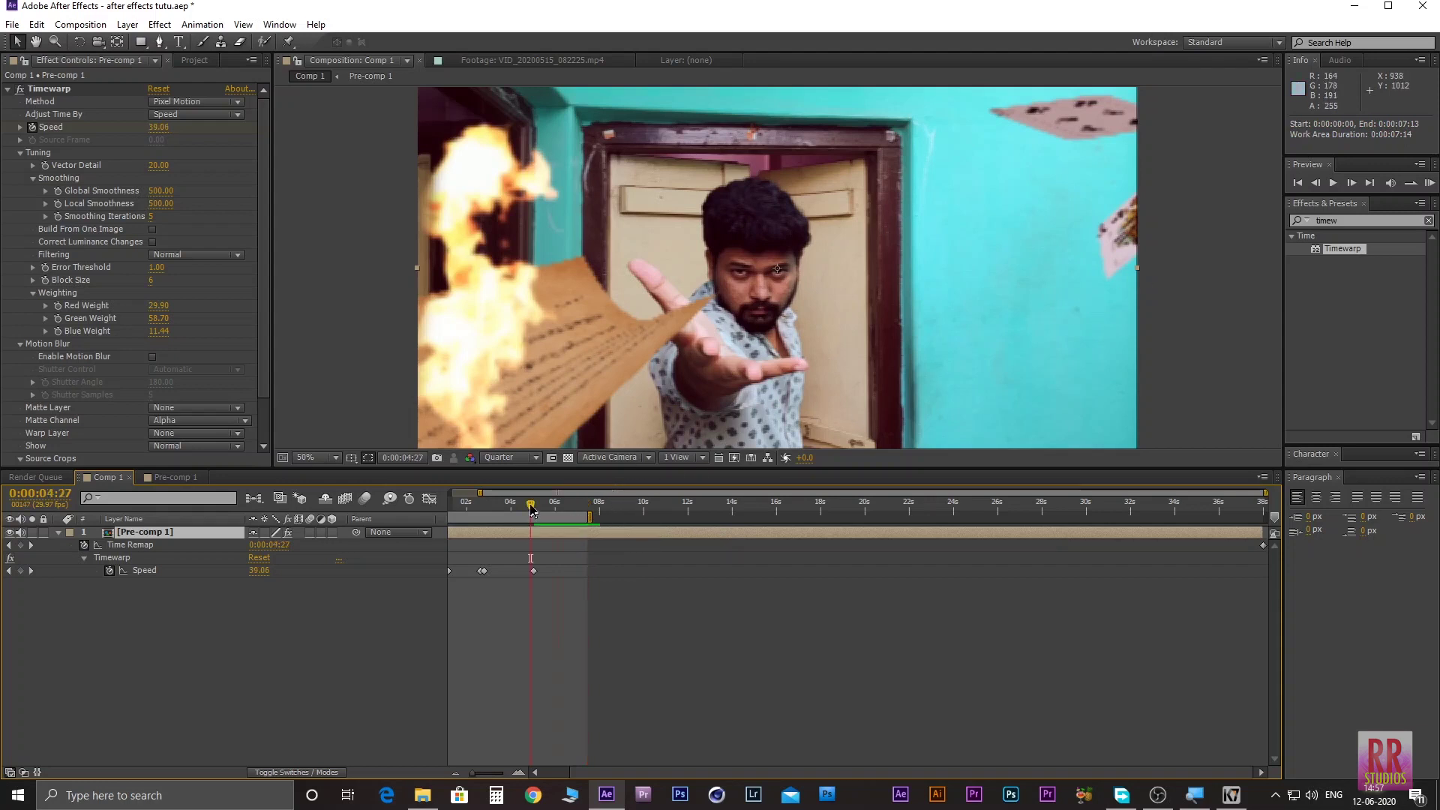
Step: Play a full RAM preview of the work area and scrub around 0:00:05:10–0:00:05:23
left_click(529, 505)
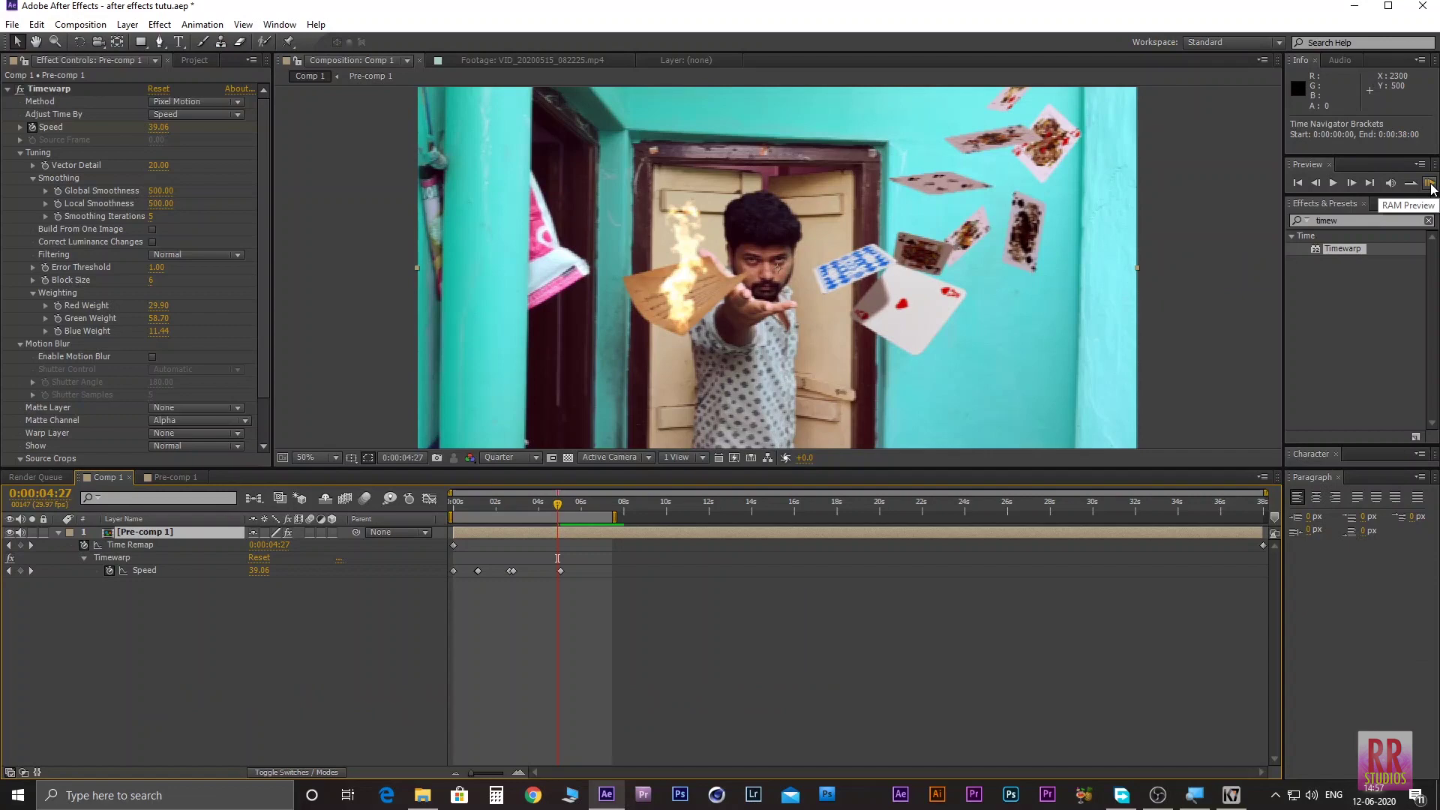
left_click(1430, 185)
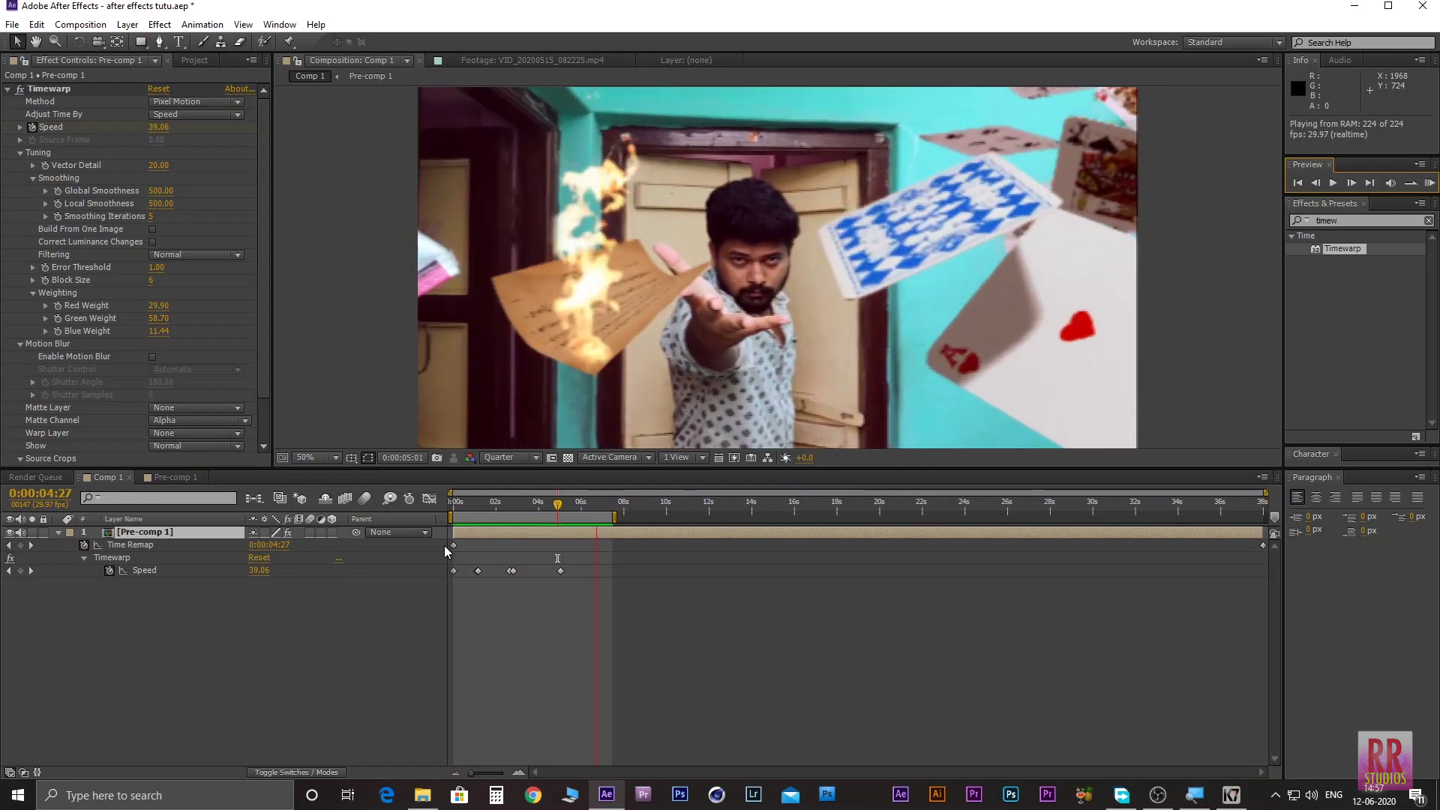
key("space")
left_click(568, 502)
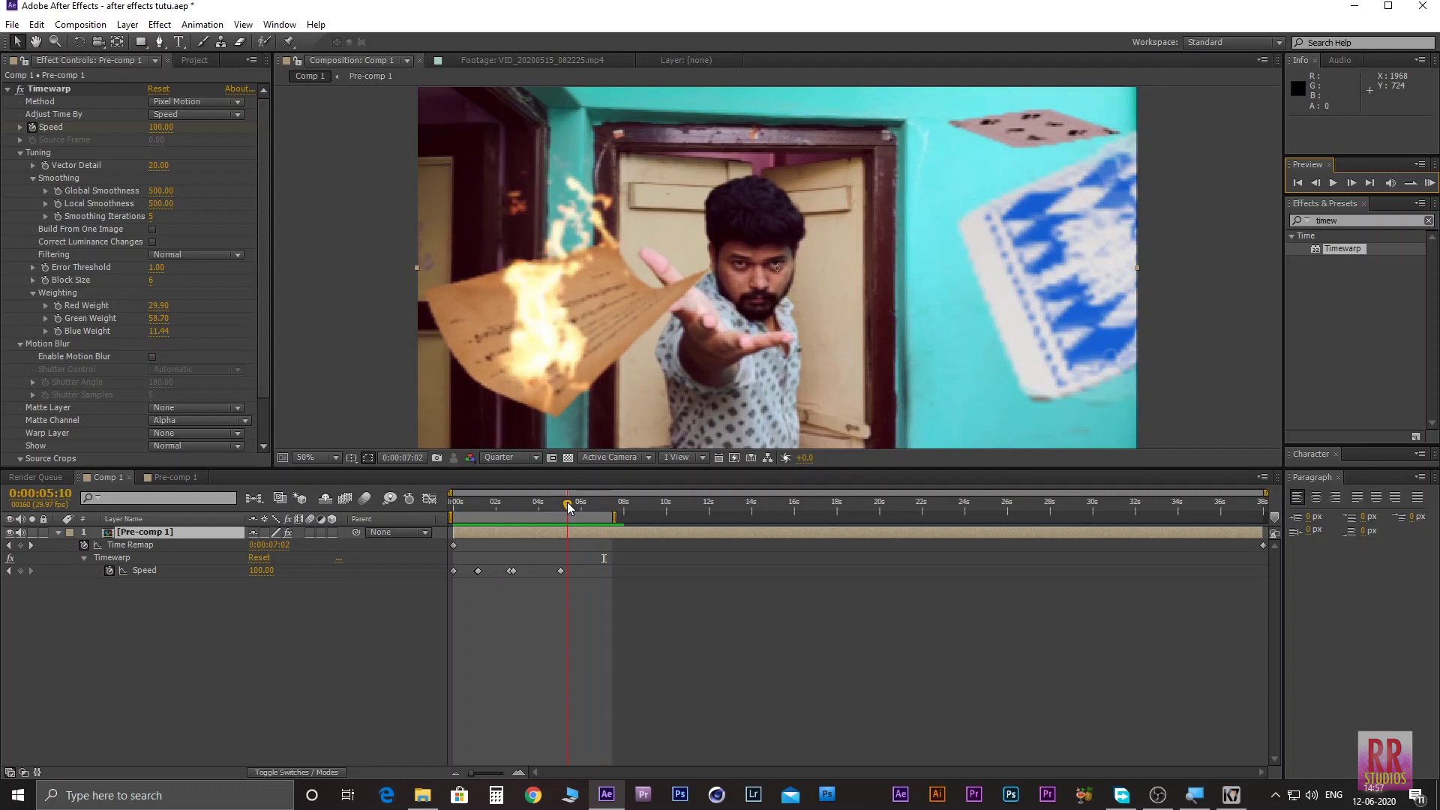
left_click_drag(568, 502, 580, 511)
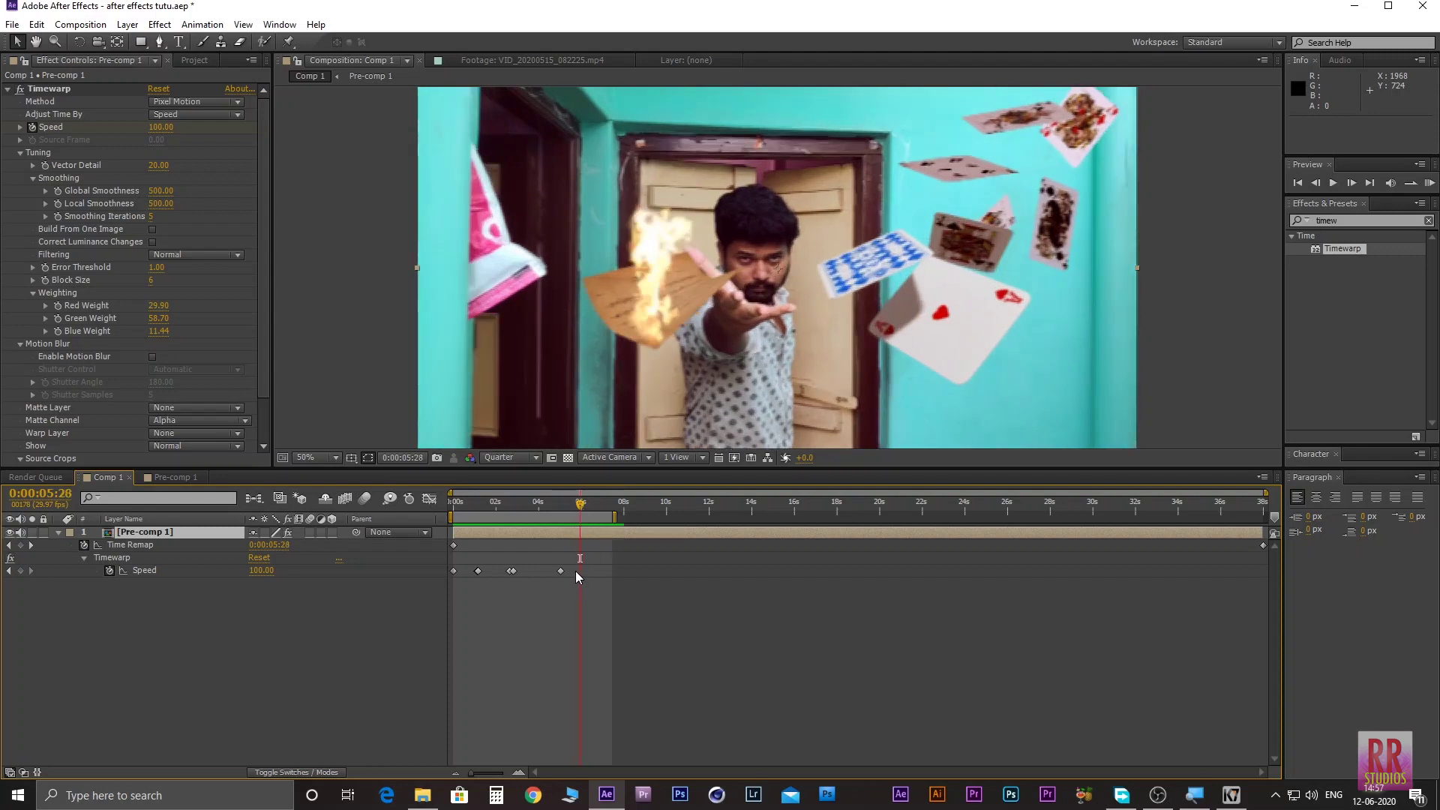
Step: Key Timewarp Speeds 99, 600, 599 and 40 on successive frames around the throw
left_click(162, 128)
type("69")
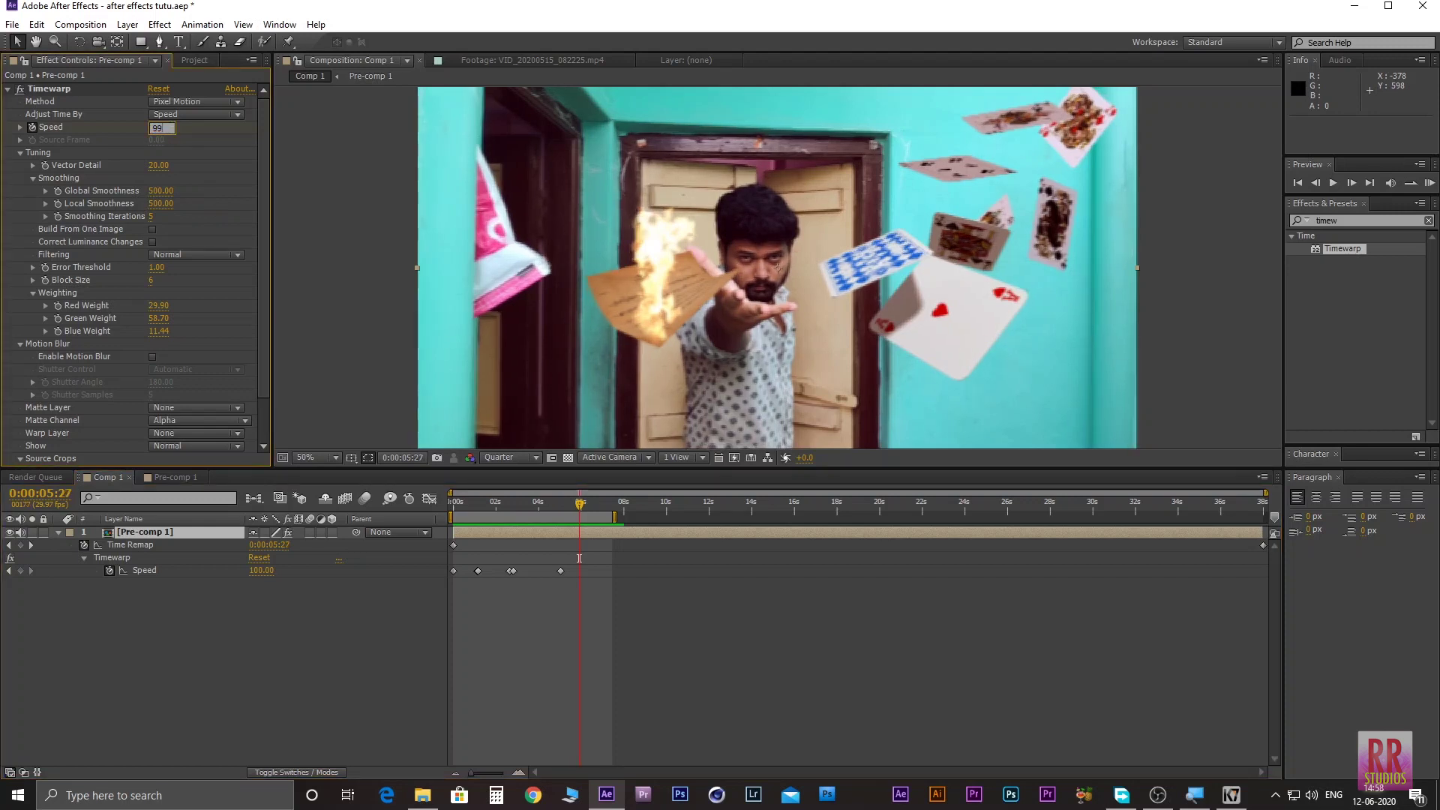
key("Return")
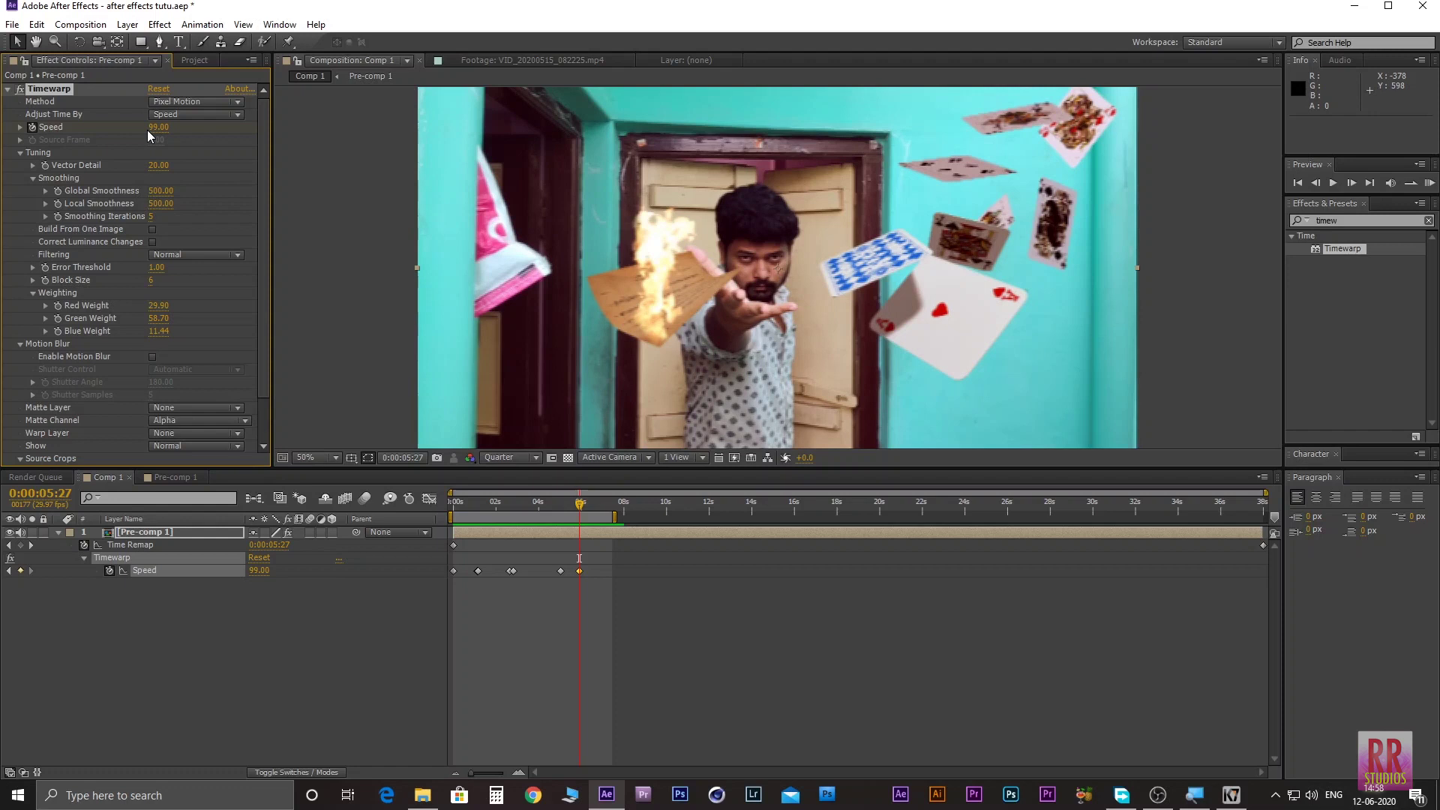
key("Page_Down")
left_click(156, 127)
type("600")
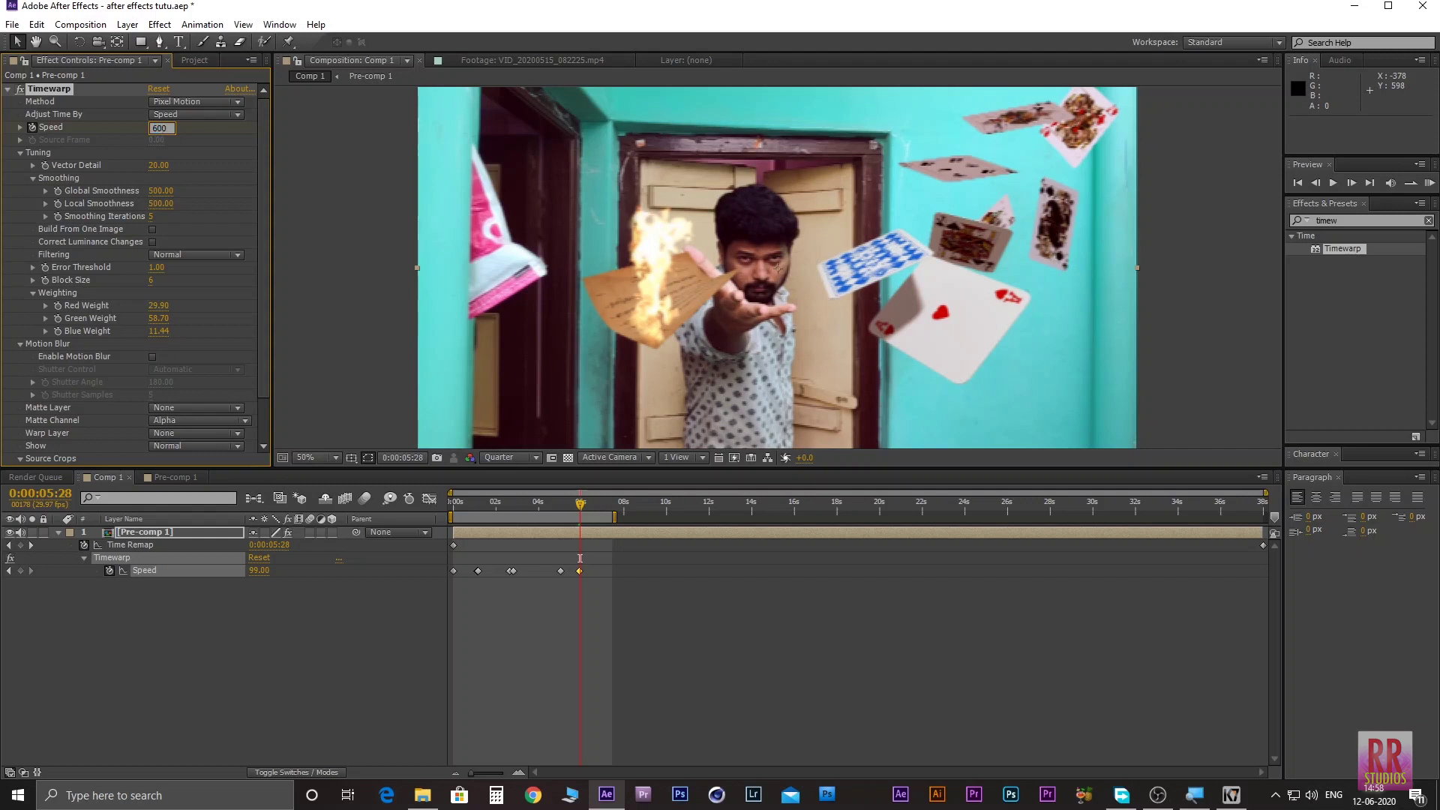
key("Return")
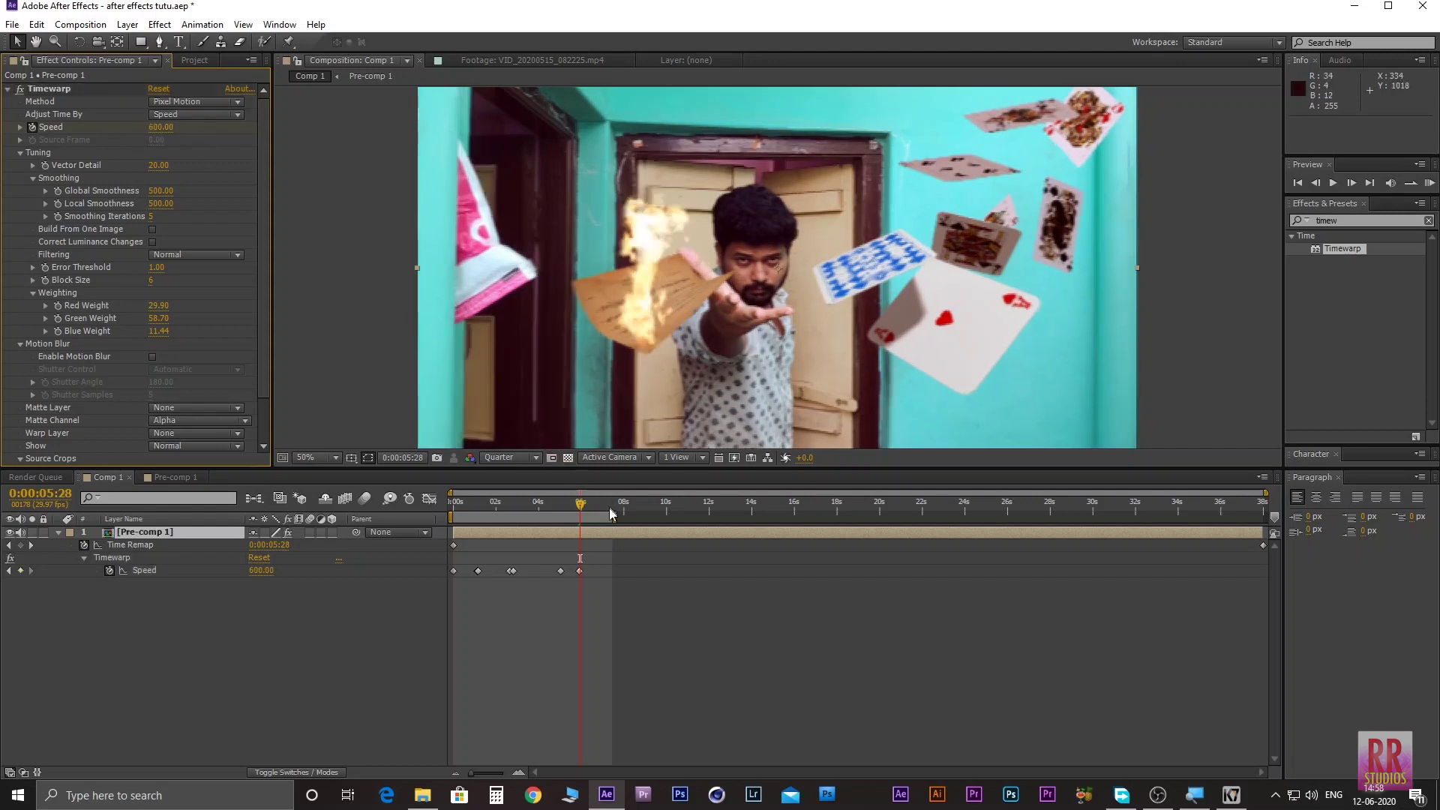
left_click_drag(589, 508, 590, 509)
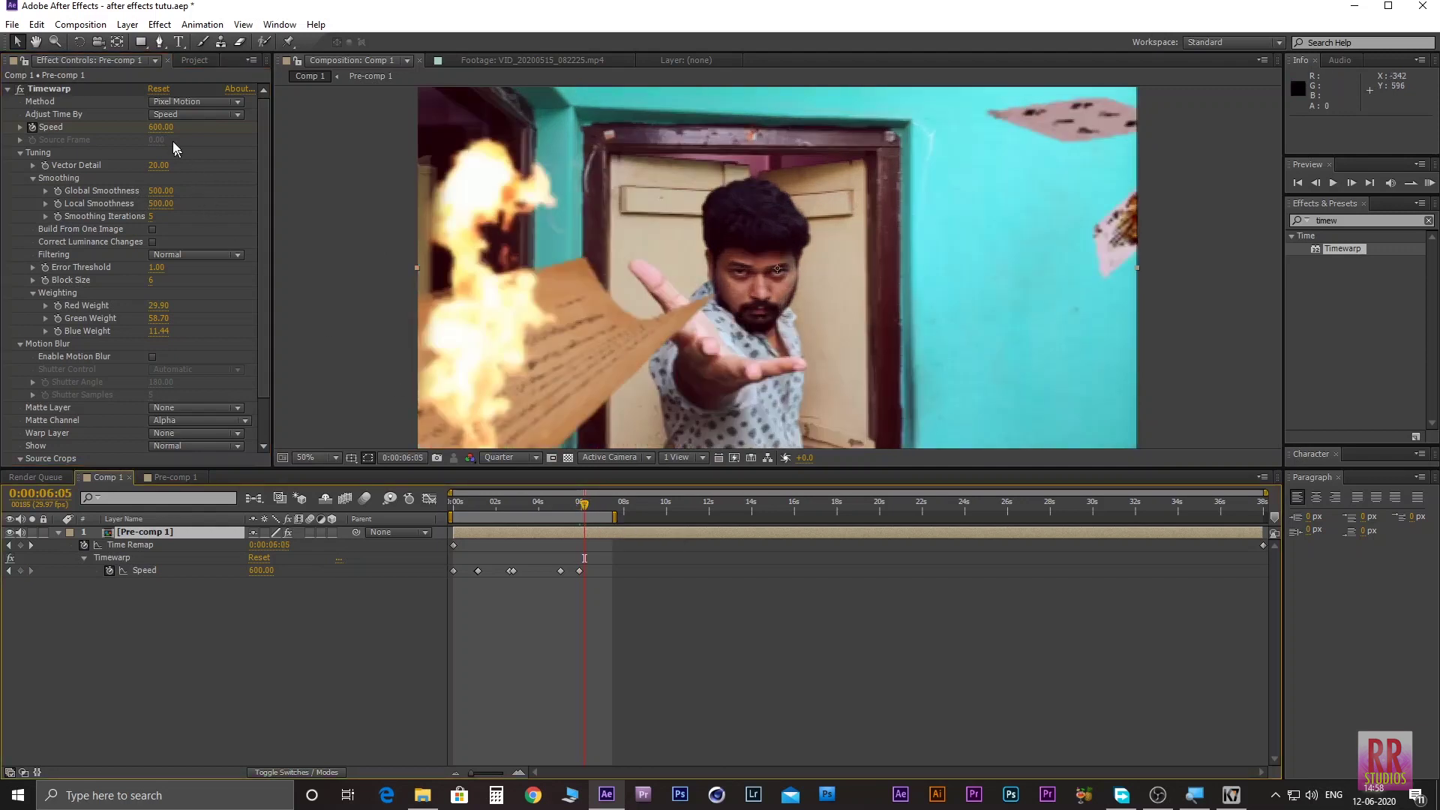
left_click(161, 128)
type("500")
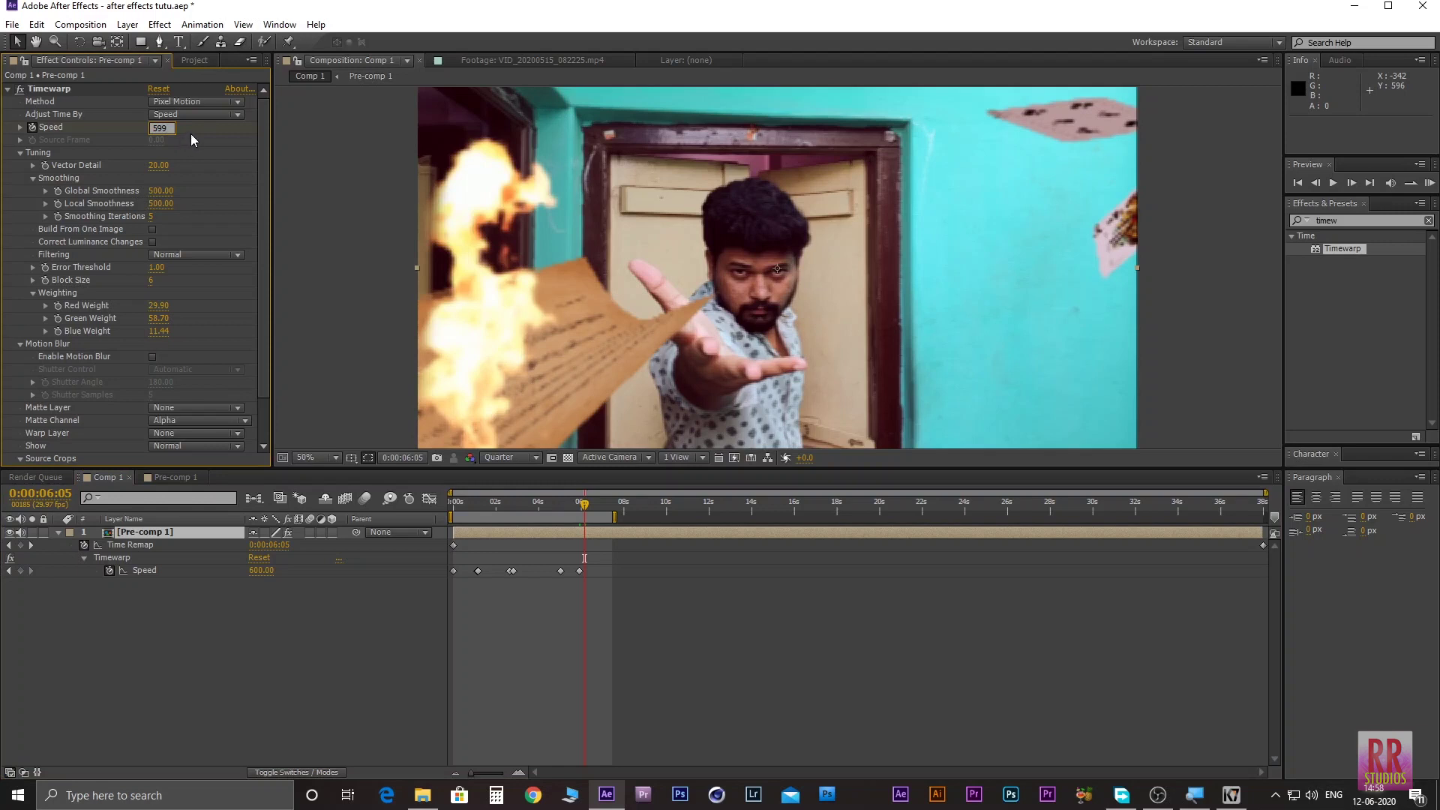
key("Return")
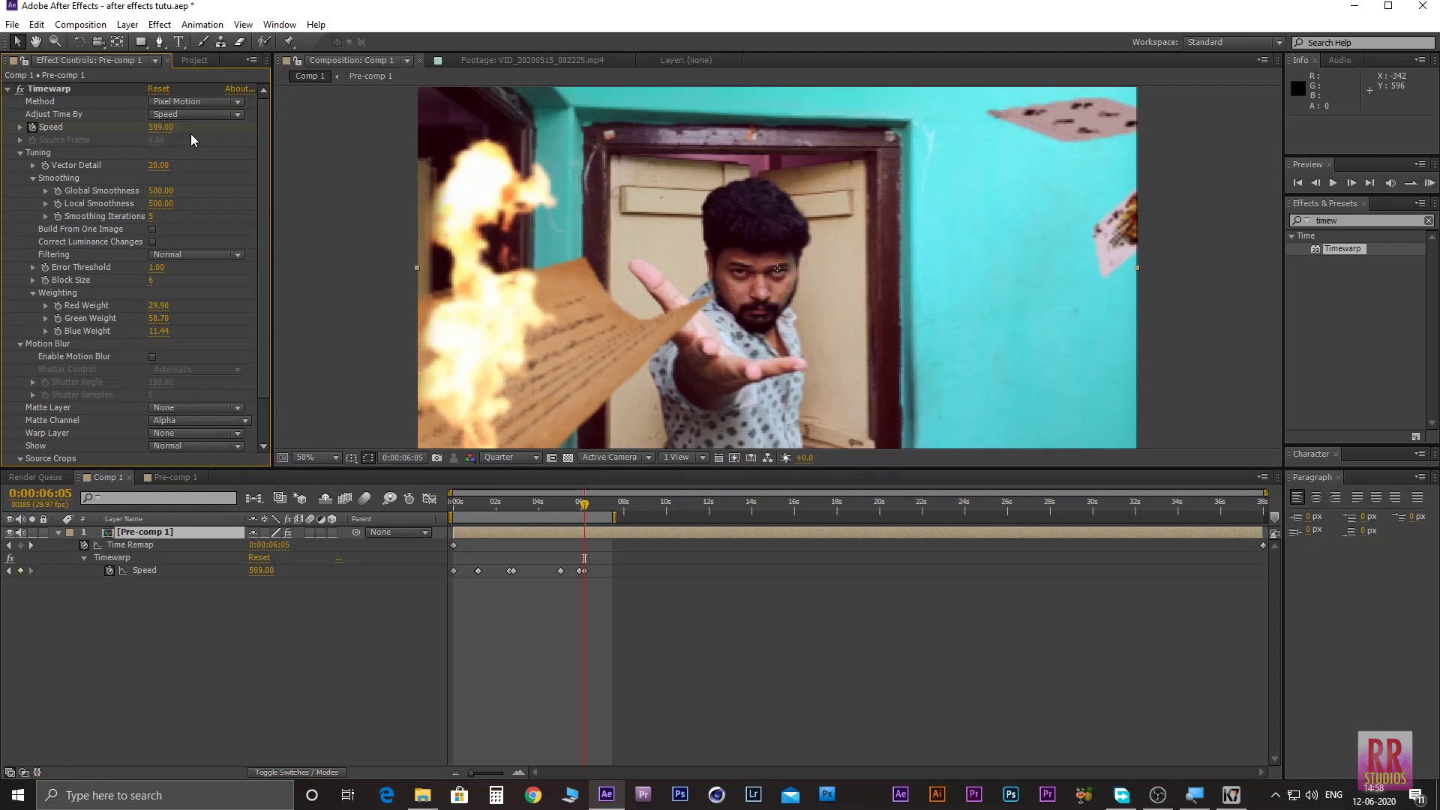
left_click(160, 127)
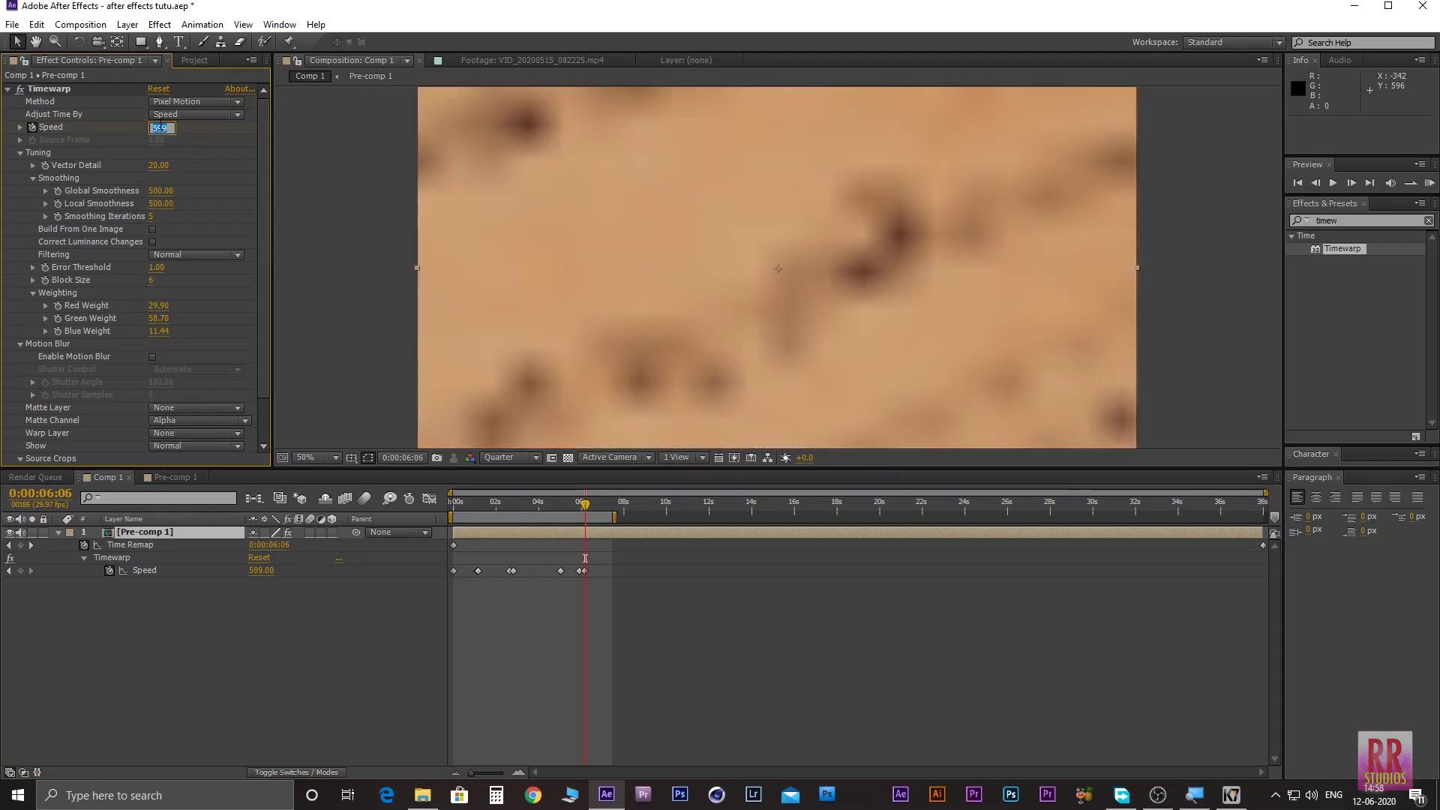
type("40")
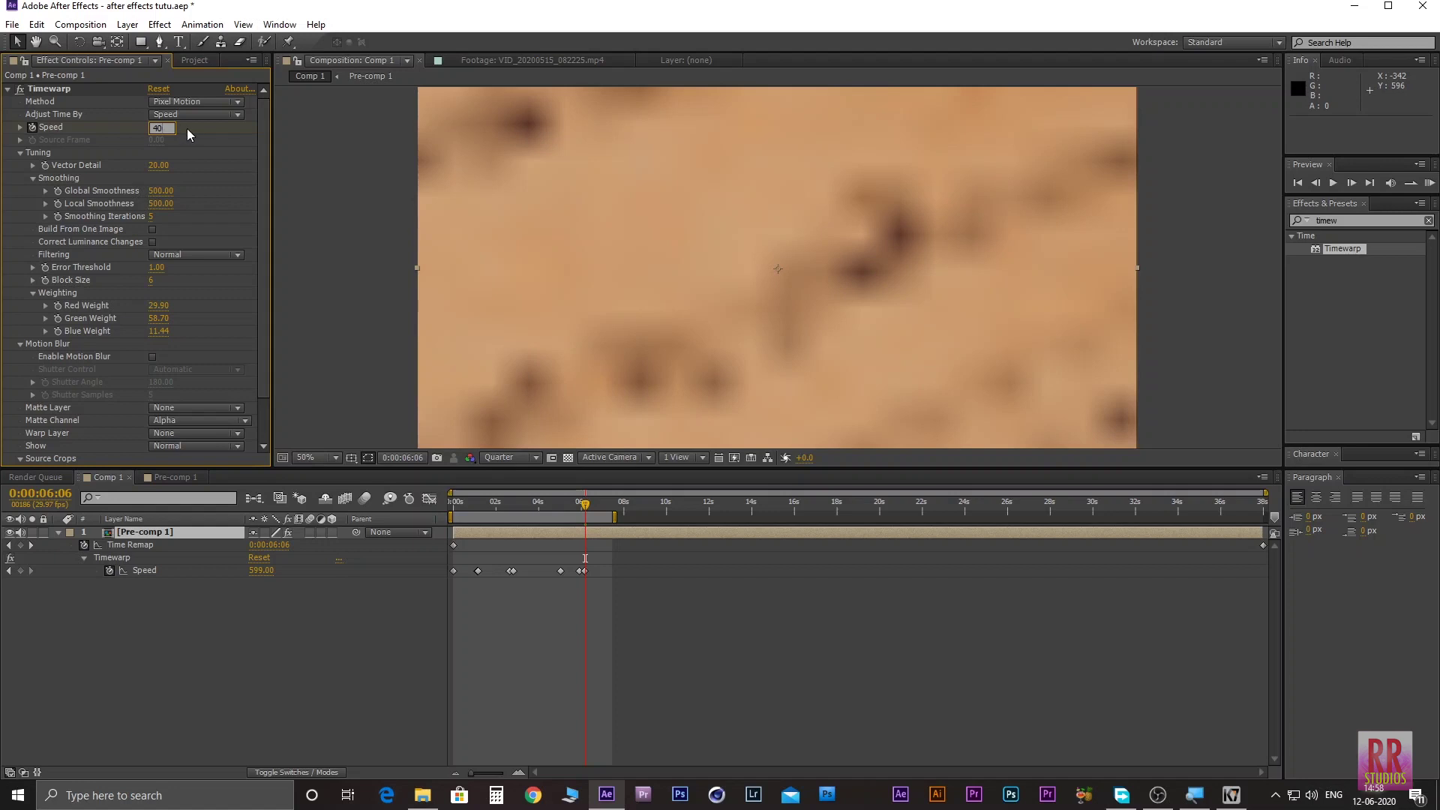
key("Return")
Step: Preview the ramp and shift the last three Speed keyframes earlier
left_click_drag(579, 503, 576, 505)
key("space")
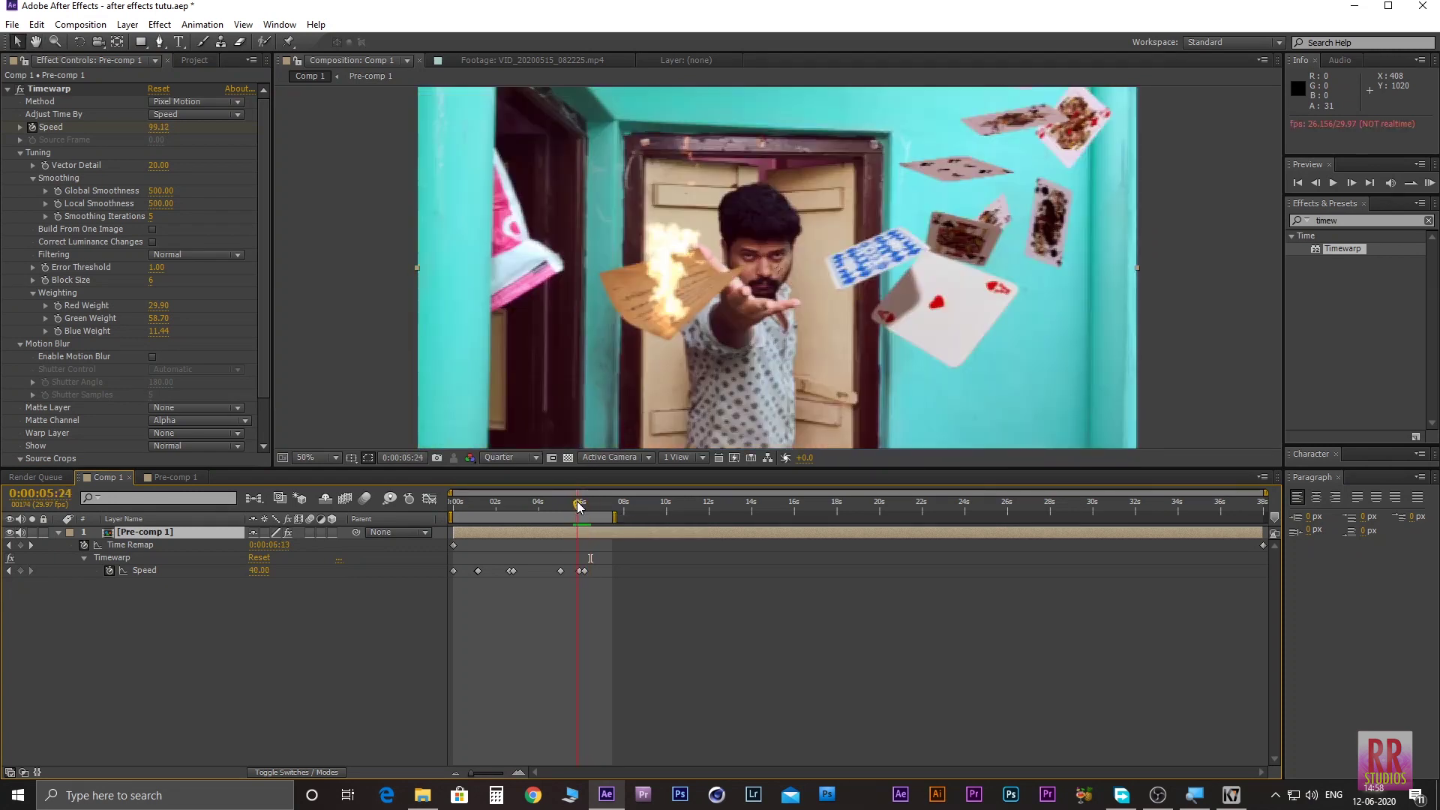
mouse_move(553, 564)
left_mouse_down()
mouse_move(592, 592)
mouse_move(542, 572)
left_mouse_up()
left_click(530, 505)
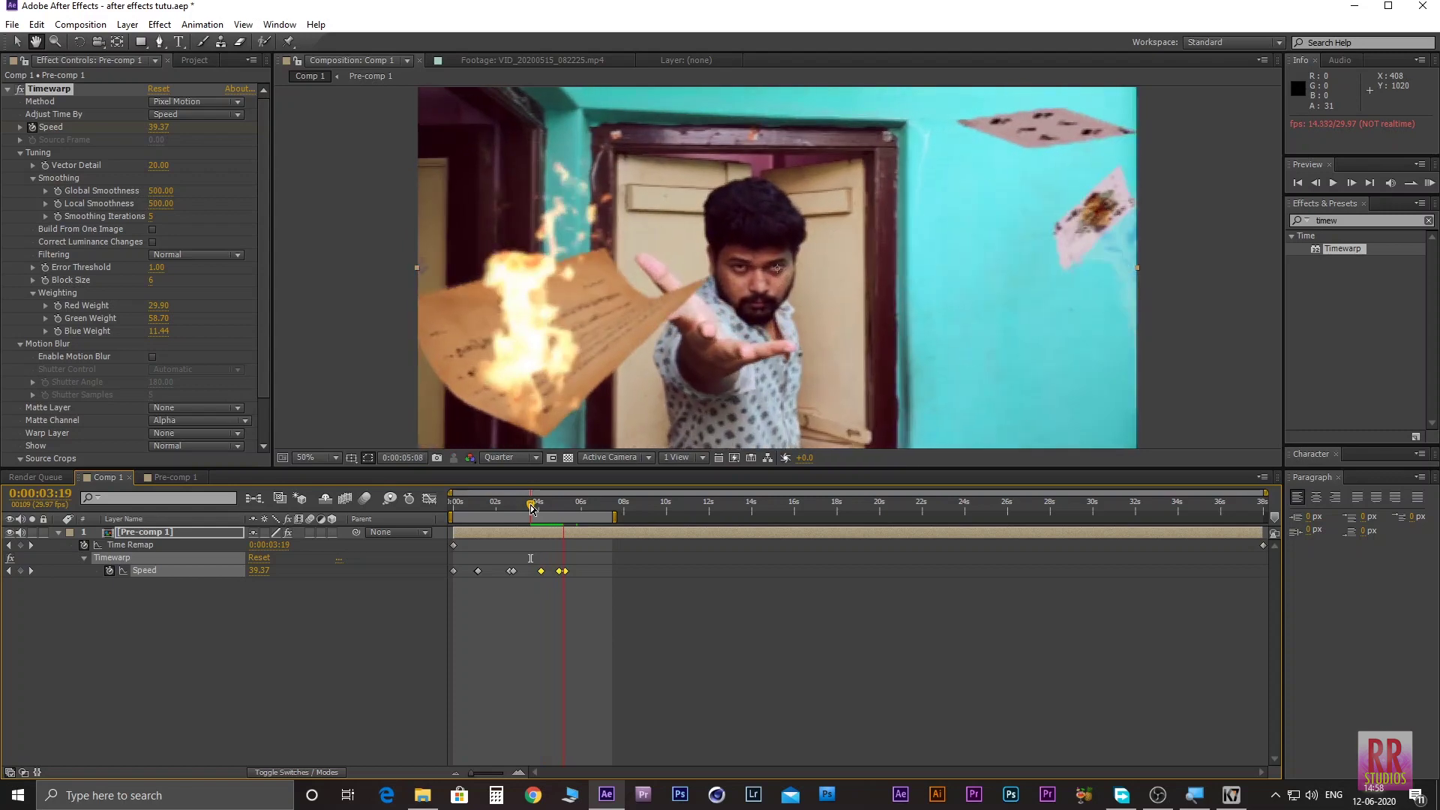
left_click_drag(530, 507, 562, 505)
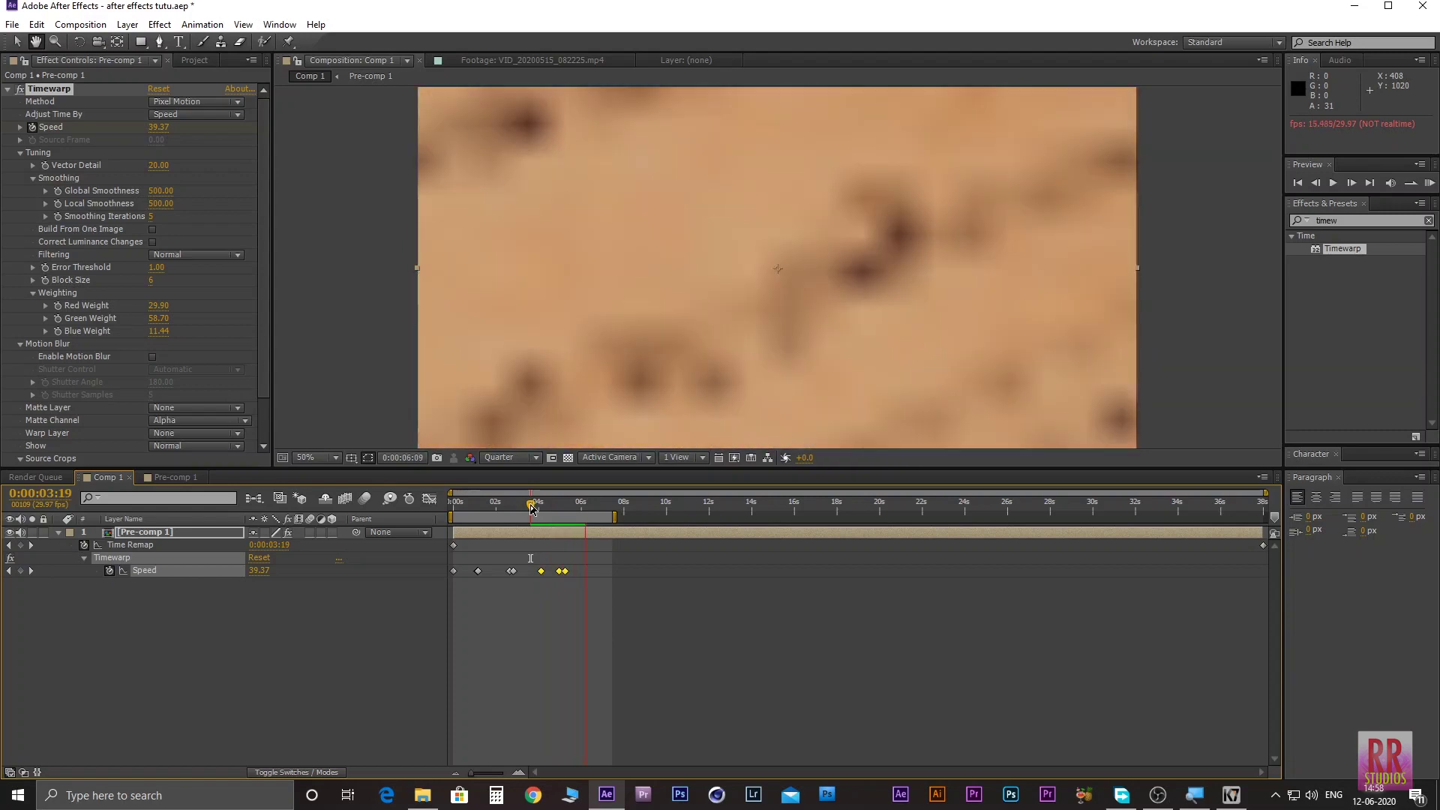
Step: End the work area at 0:00:06:01, preview it, and add Comp 1 to the Render Queue
left_click(571, 507)
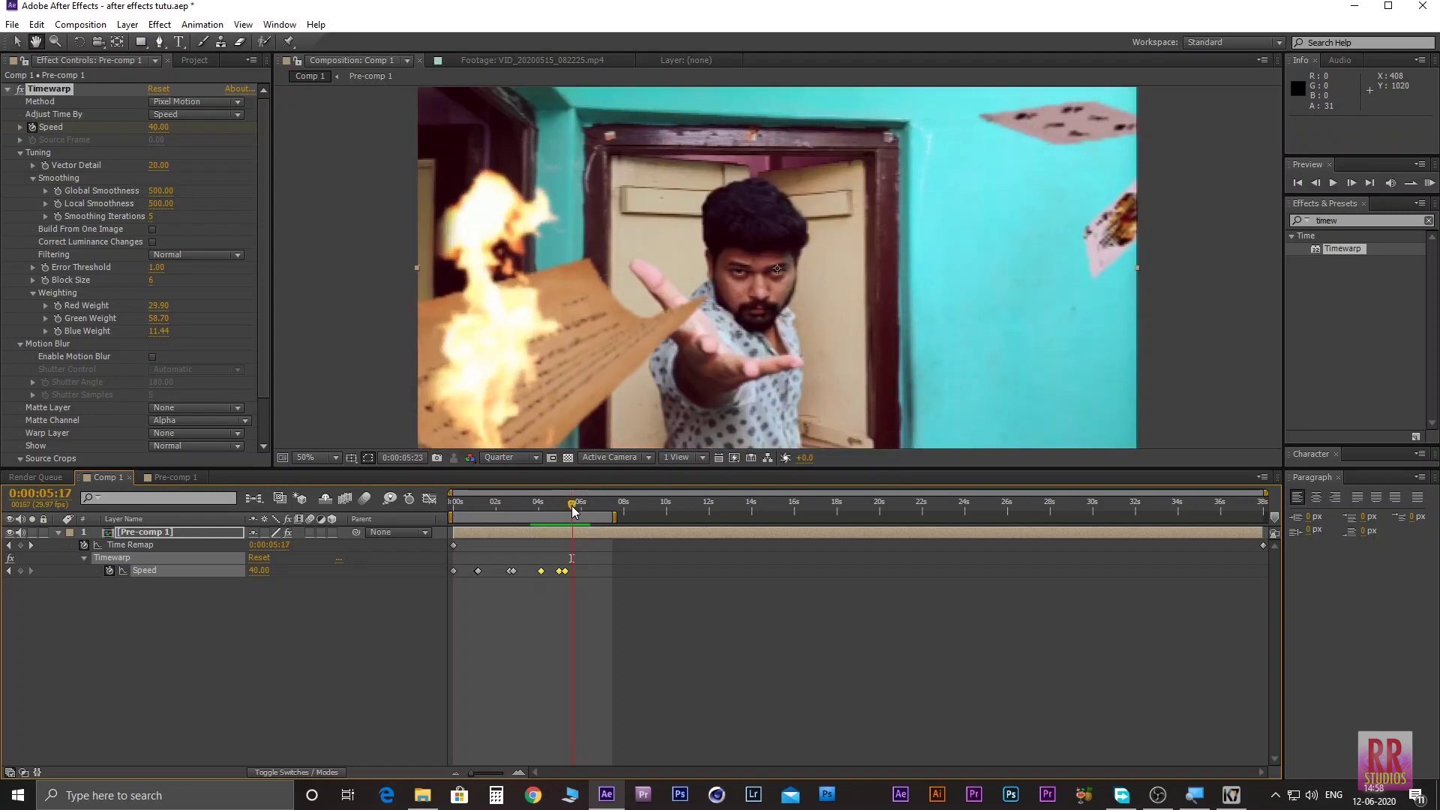
key("space")
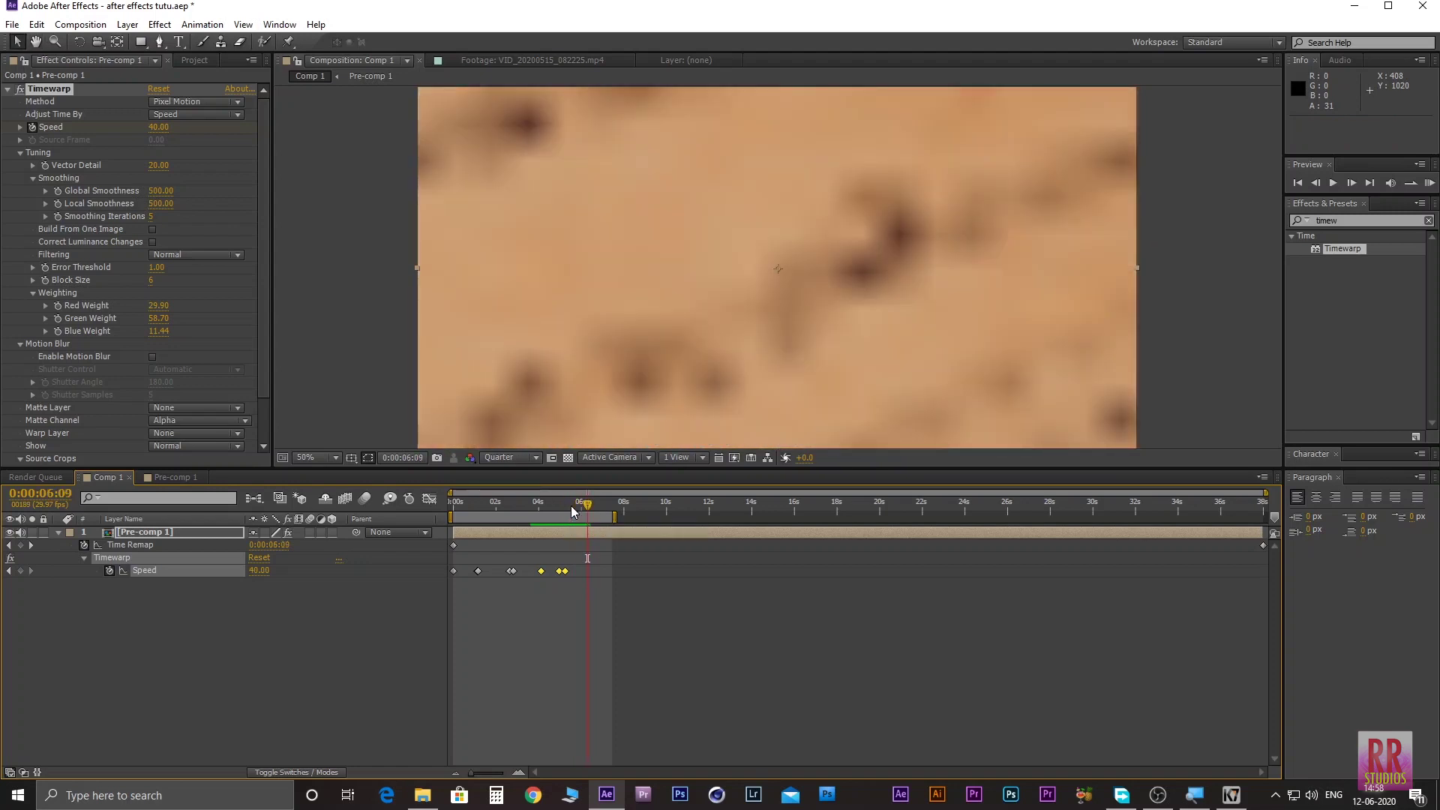
key("Page_Up")
key("Page_Up")
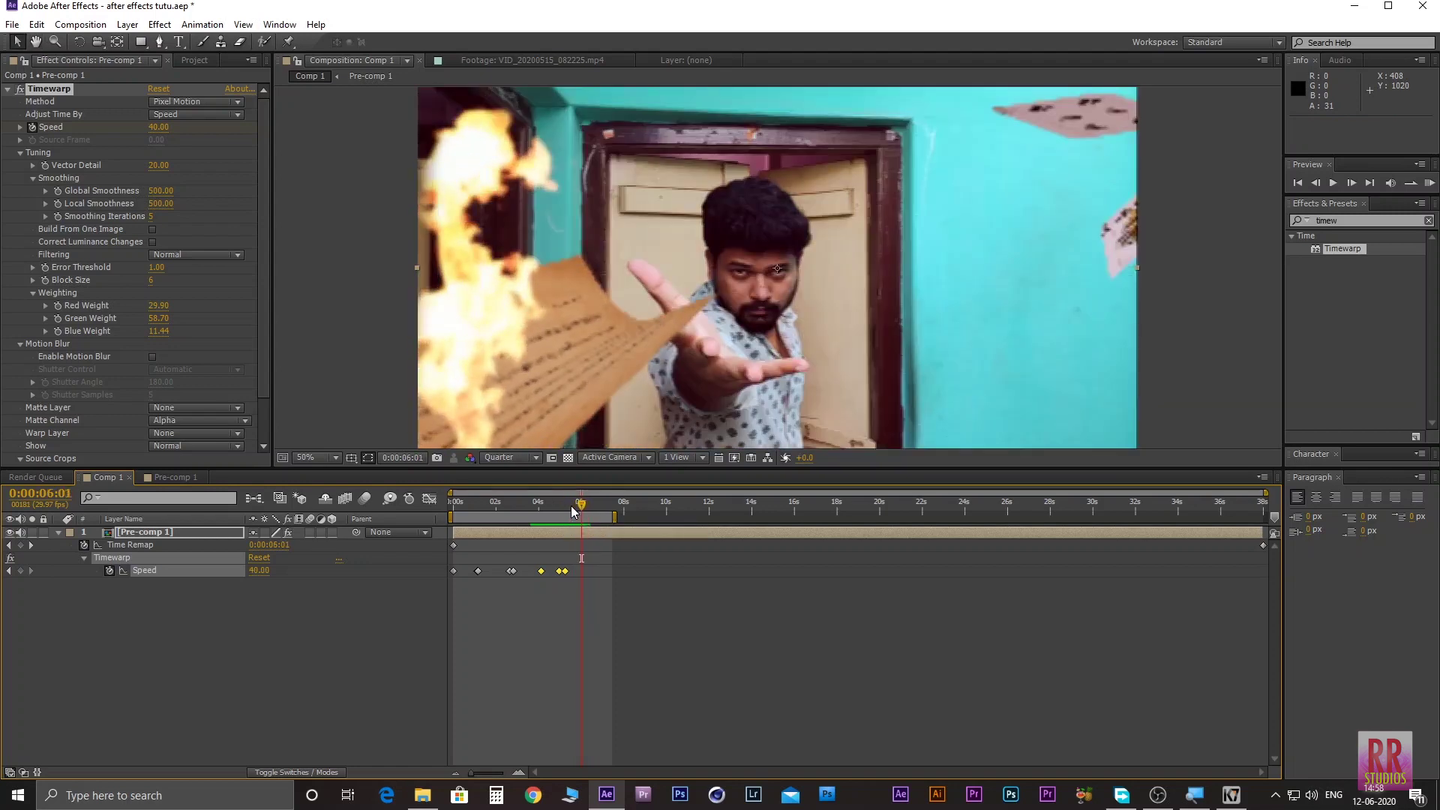
key("n")
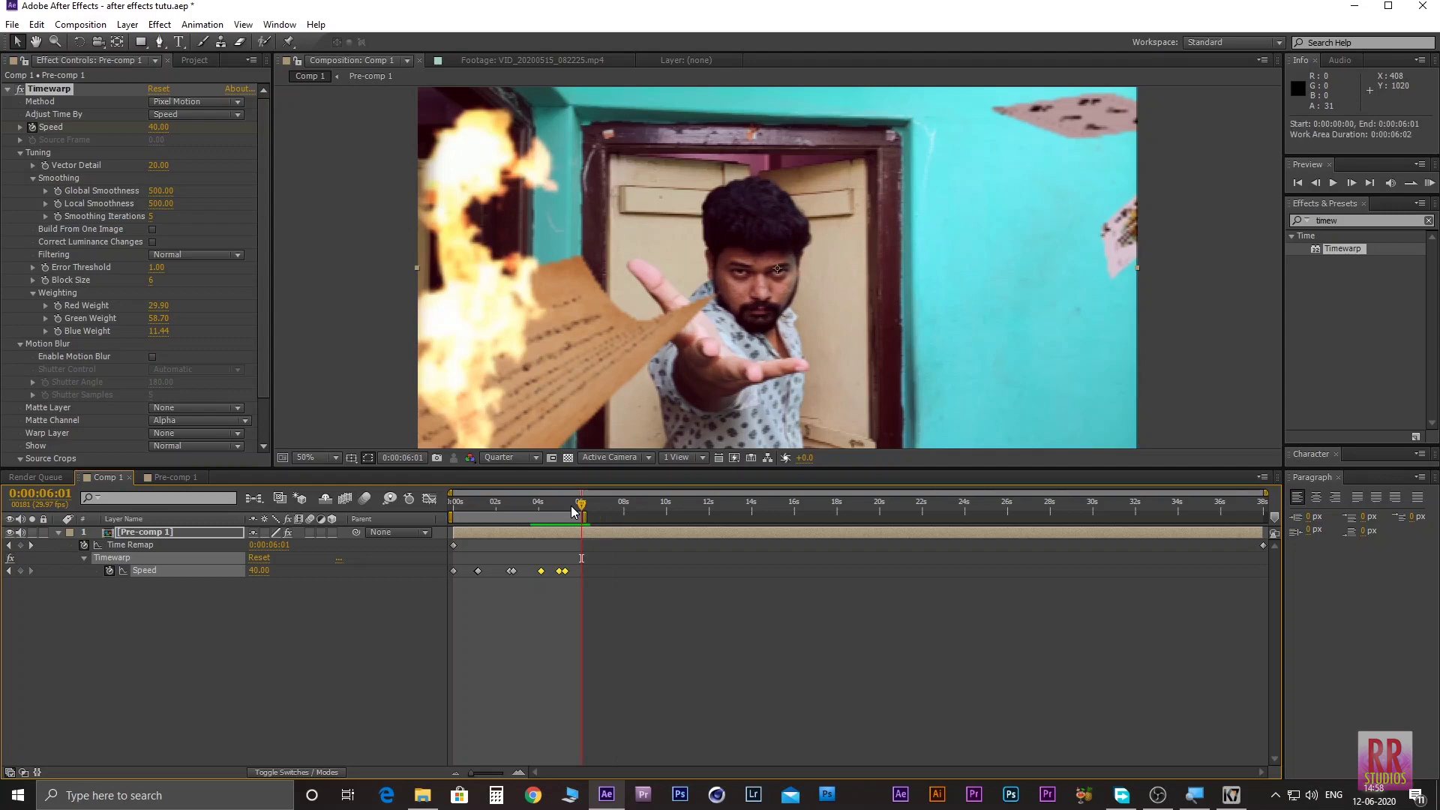
key("Home")
key("space")
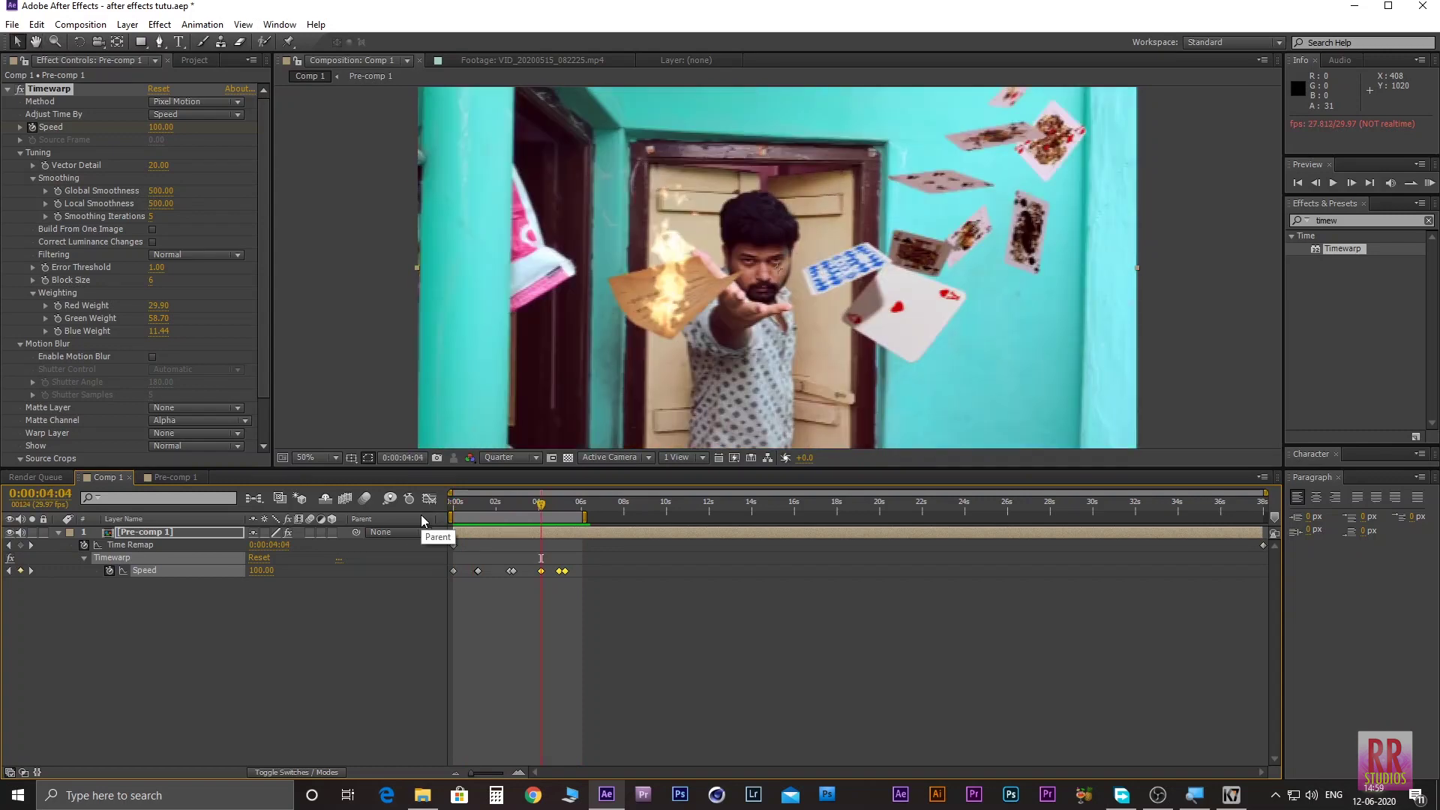
key("ctrl+m")
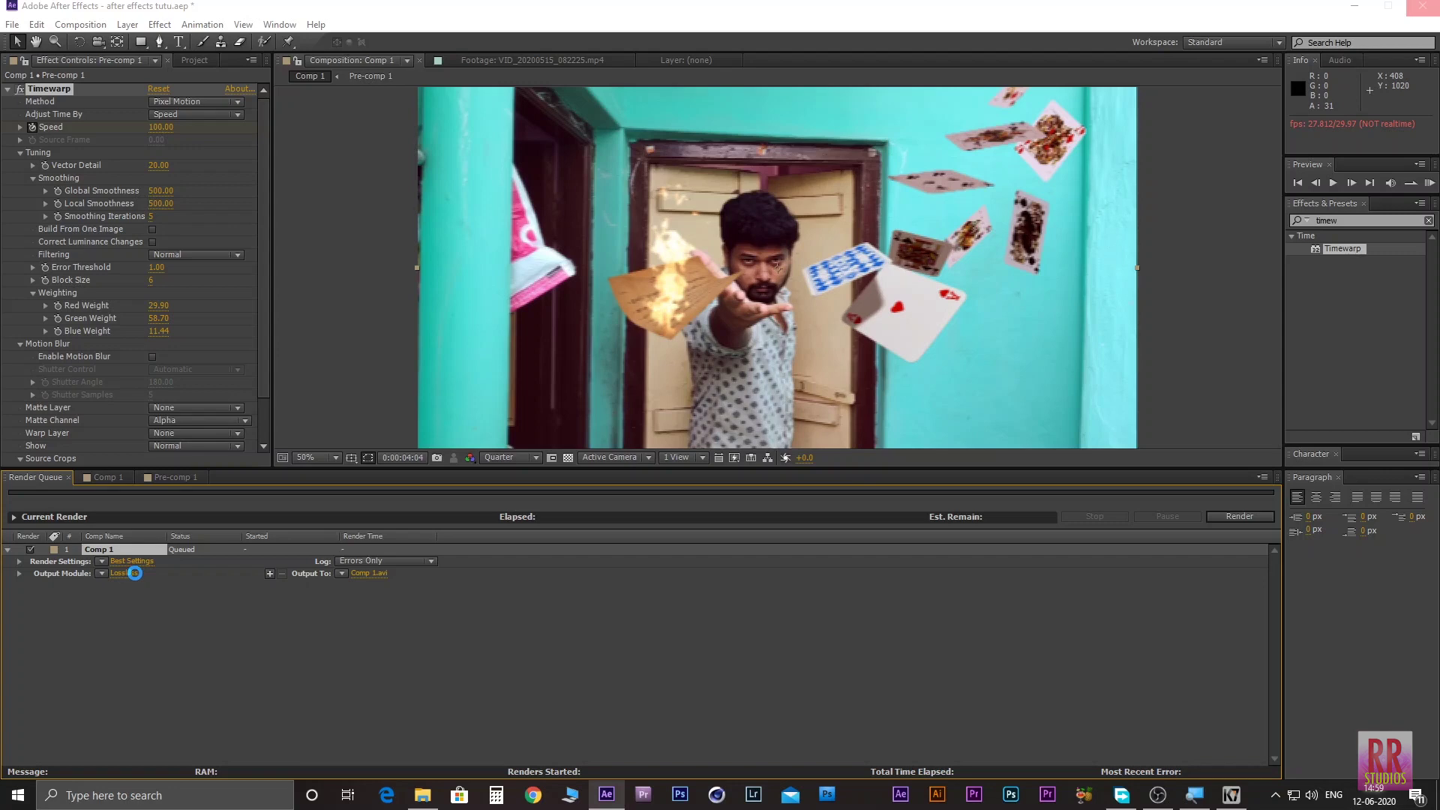
Step: Set the output module format to H.264
left_click(134, 573)
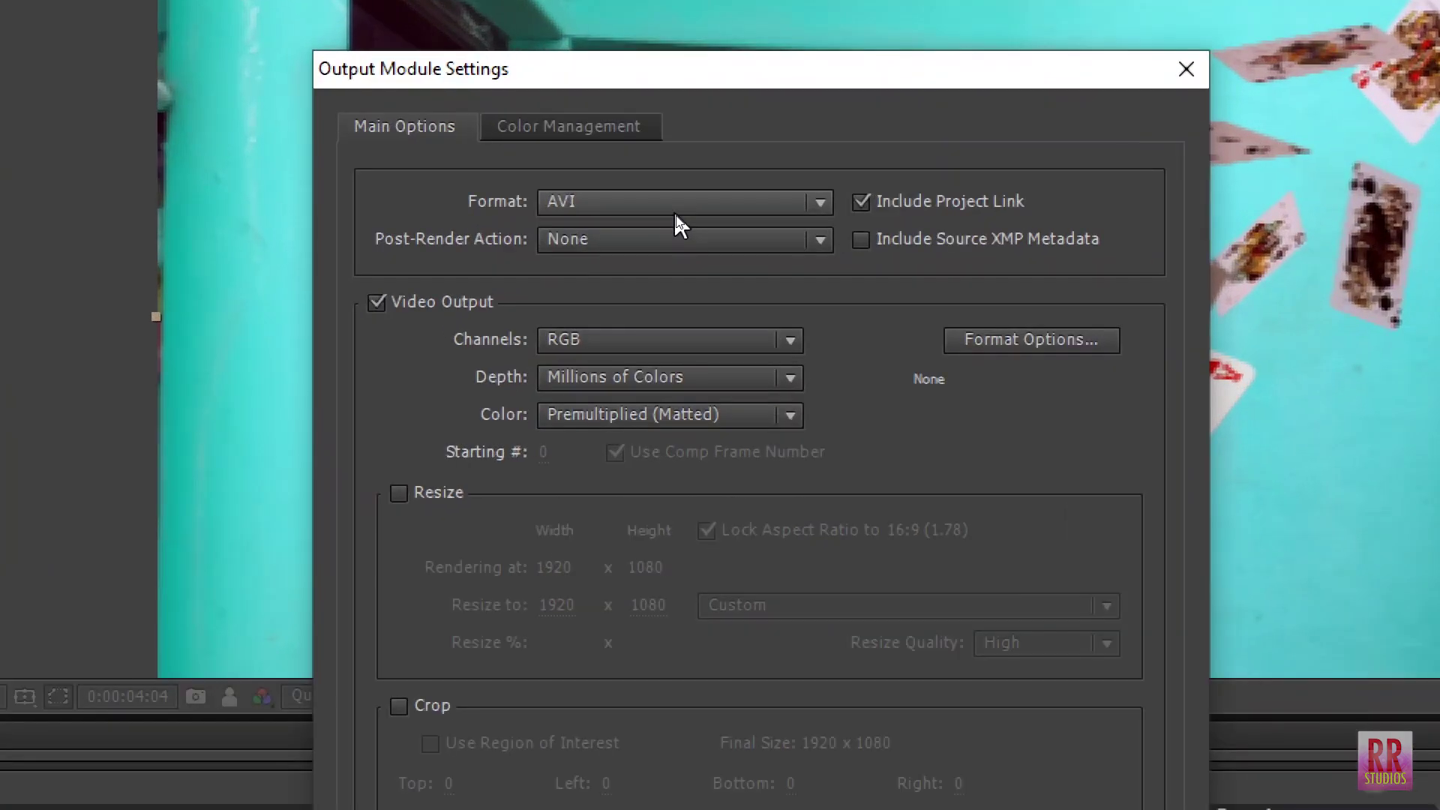
left_click(679, 212)
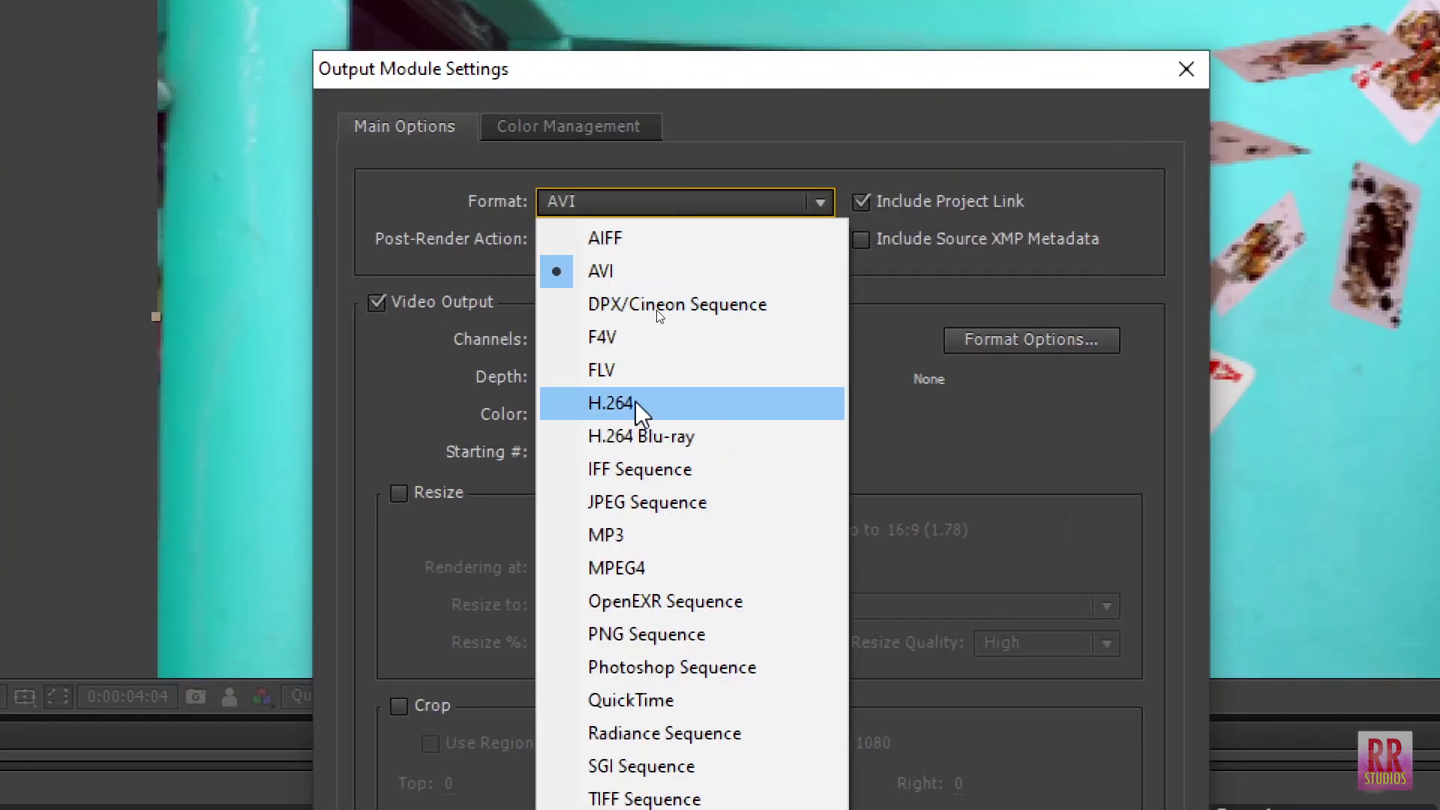
key("Escape")
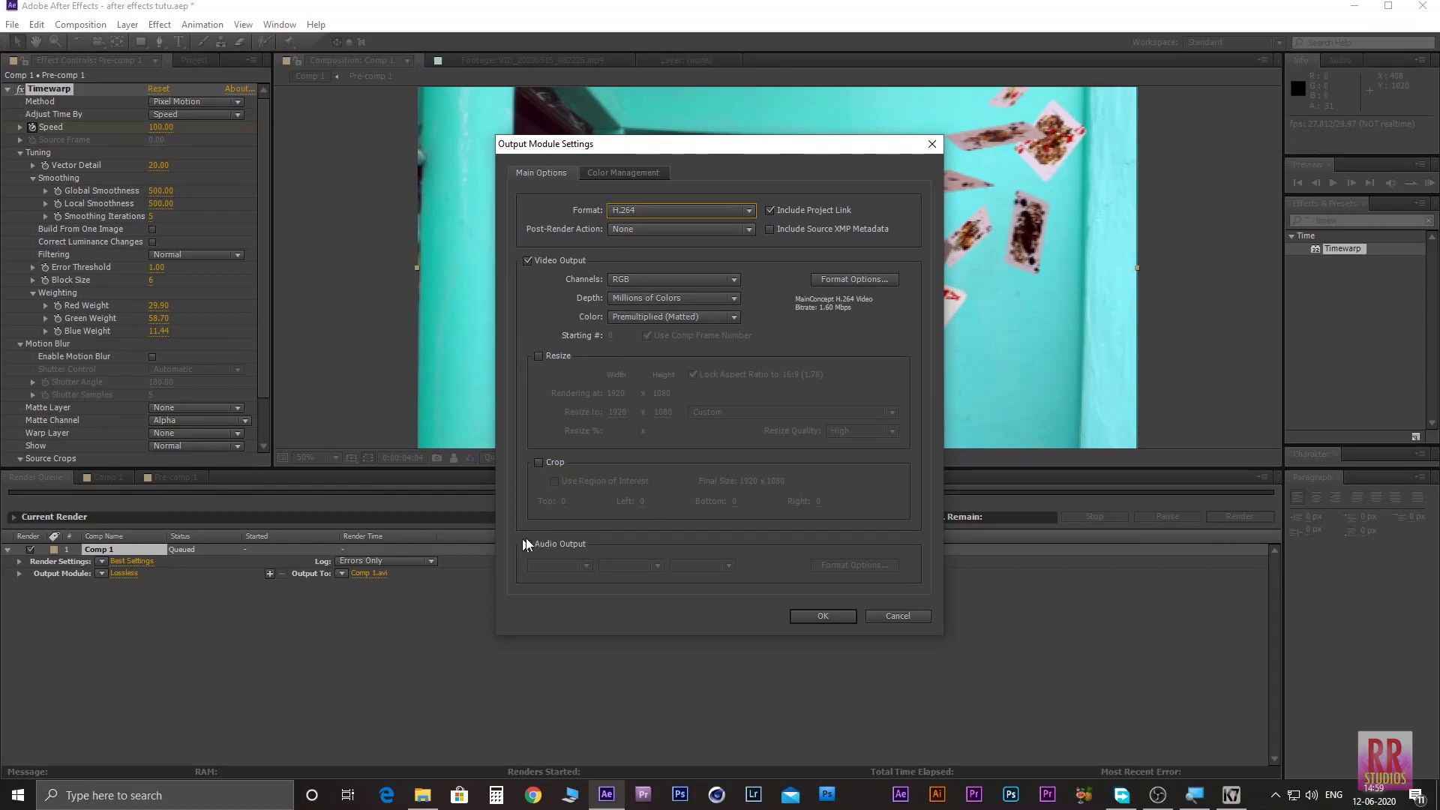
left_click(838, 620)
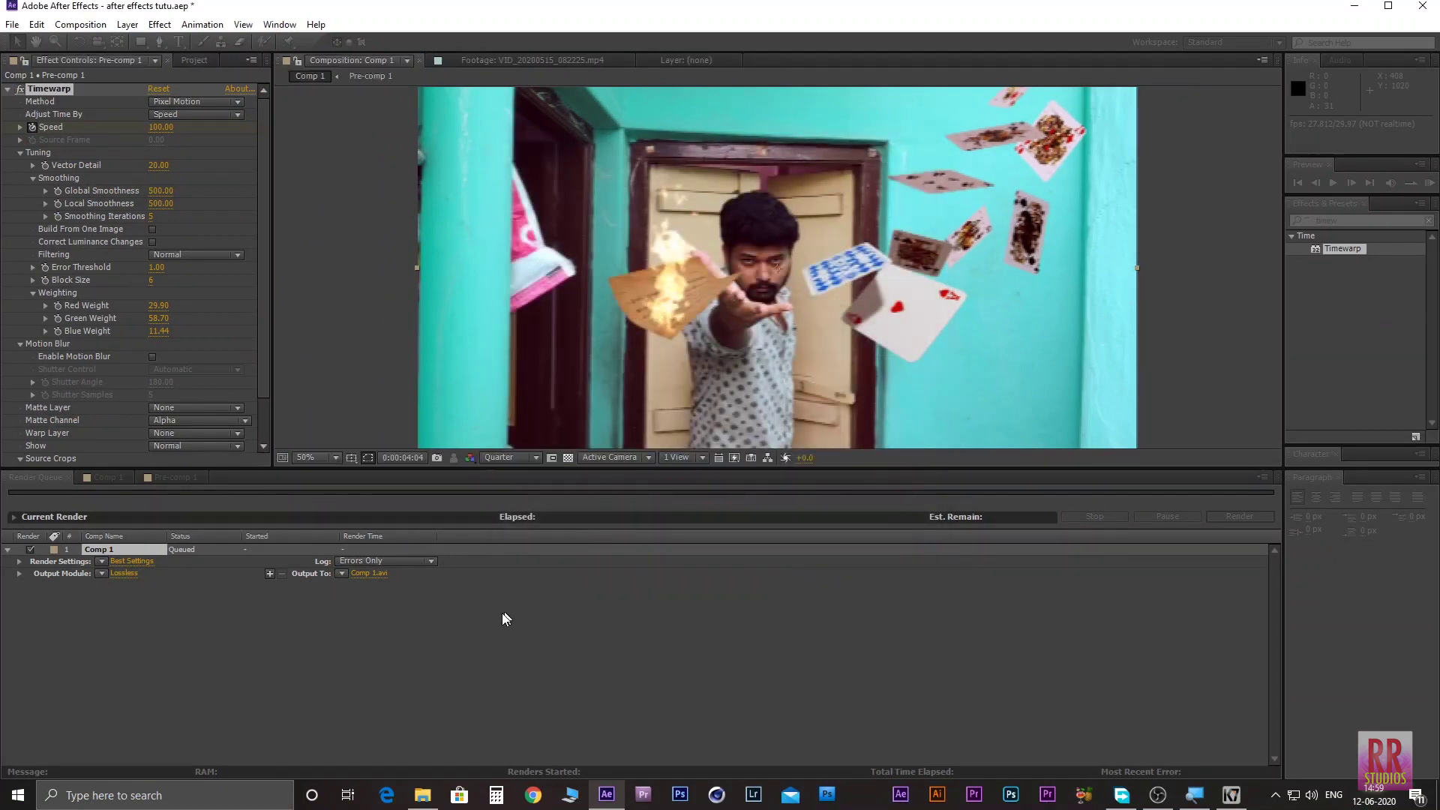
Step: Save the output as Comp 1.mp4 on the Desktop and start rendering
left_click(384, 573)
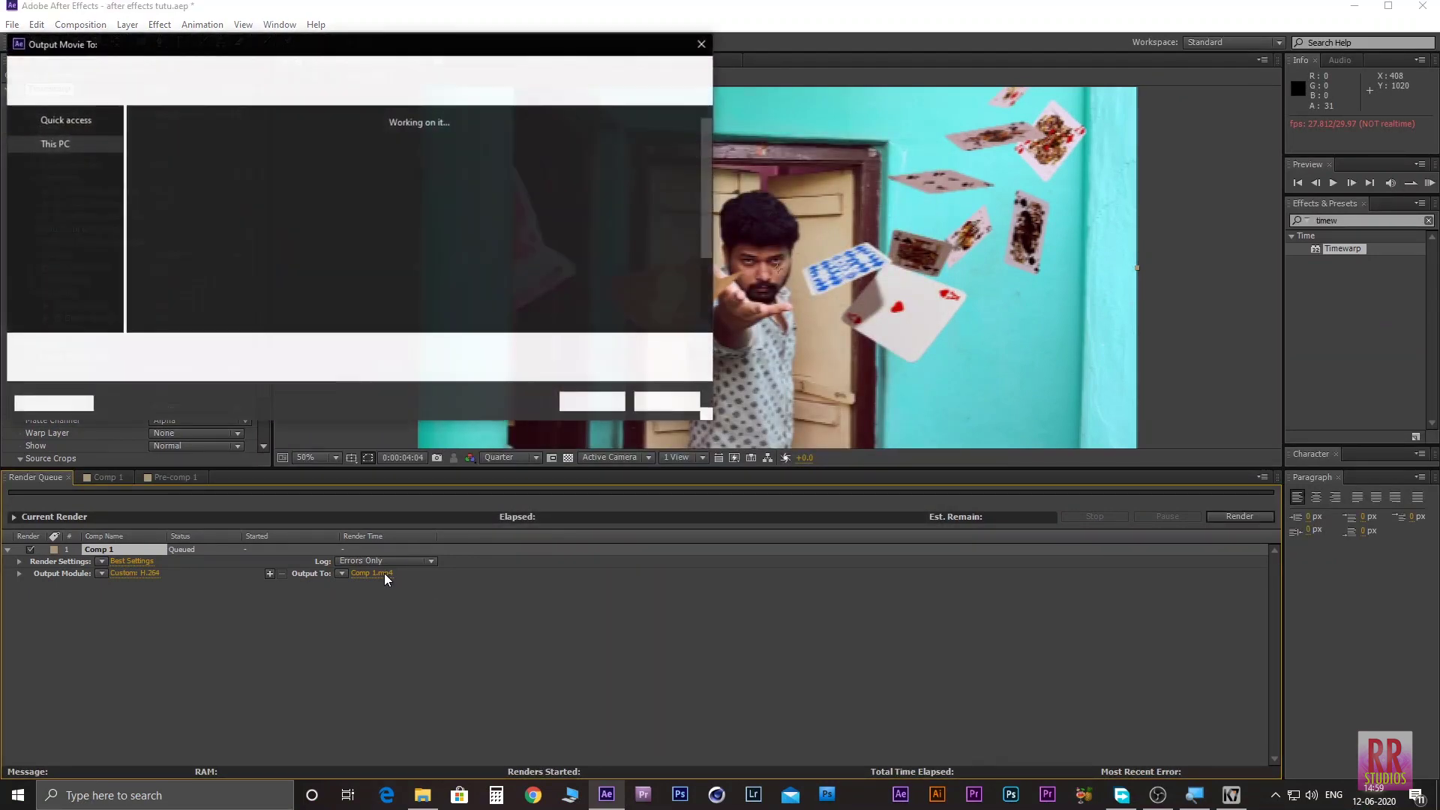
left_click(67, 164)
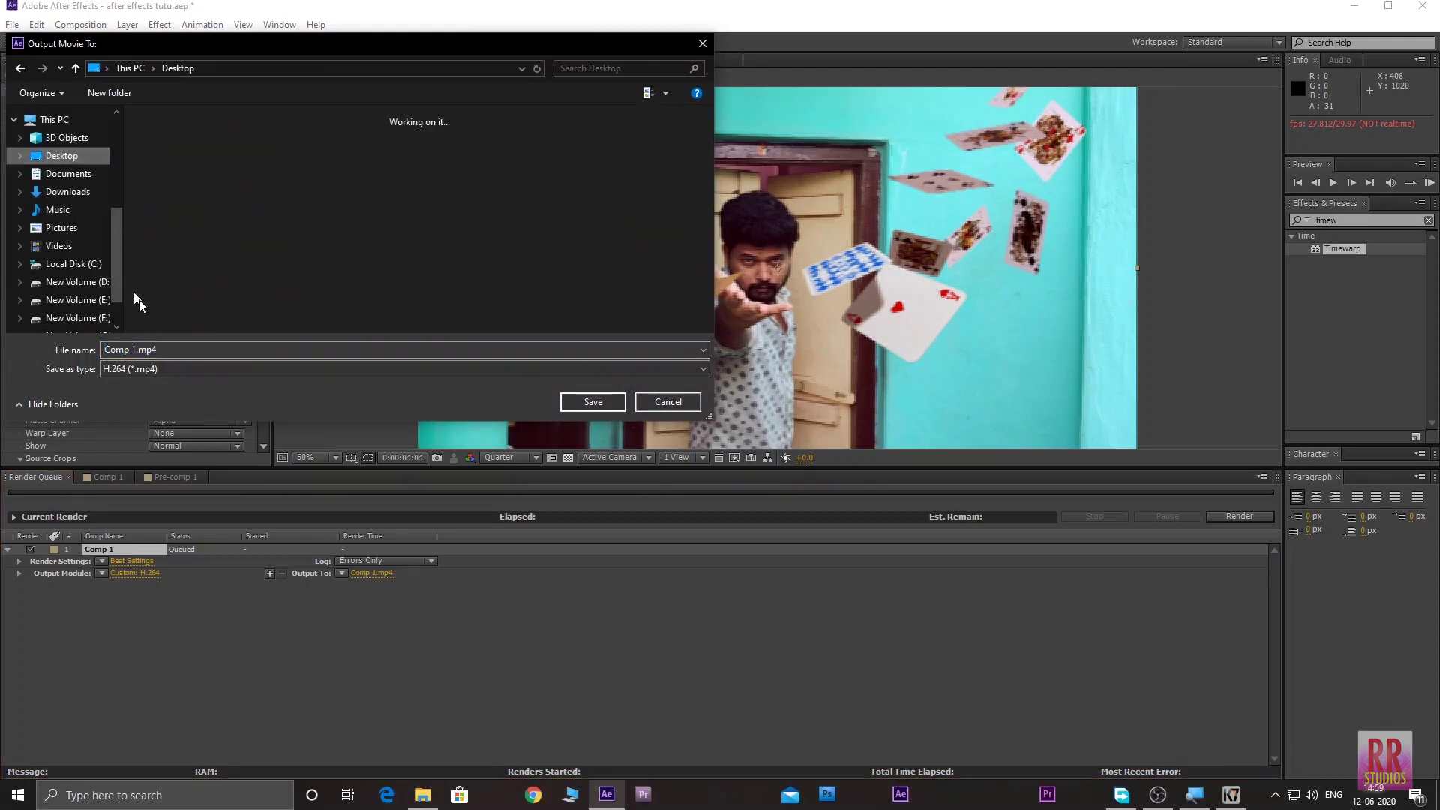
left_click(589, 404)
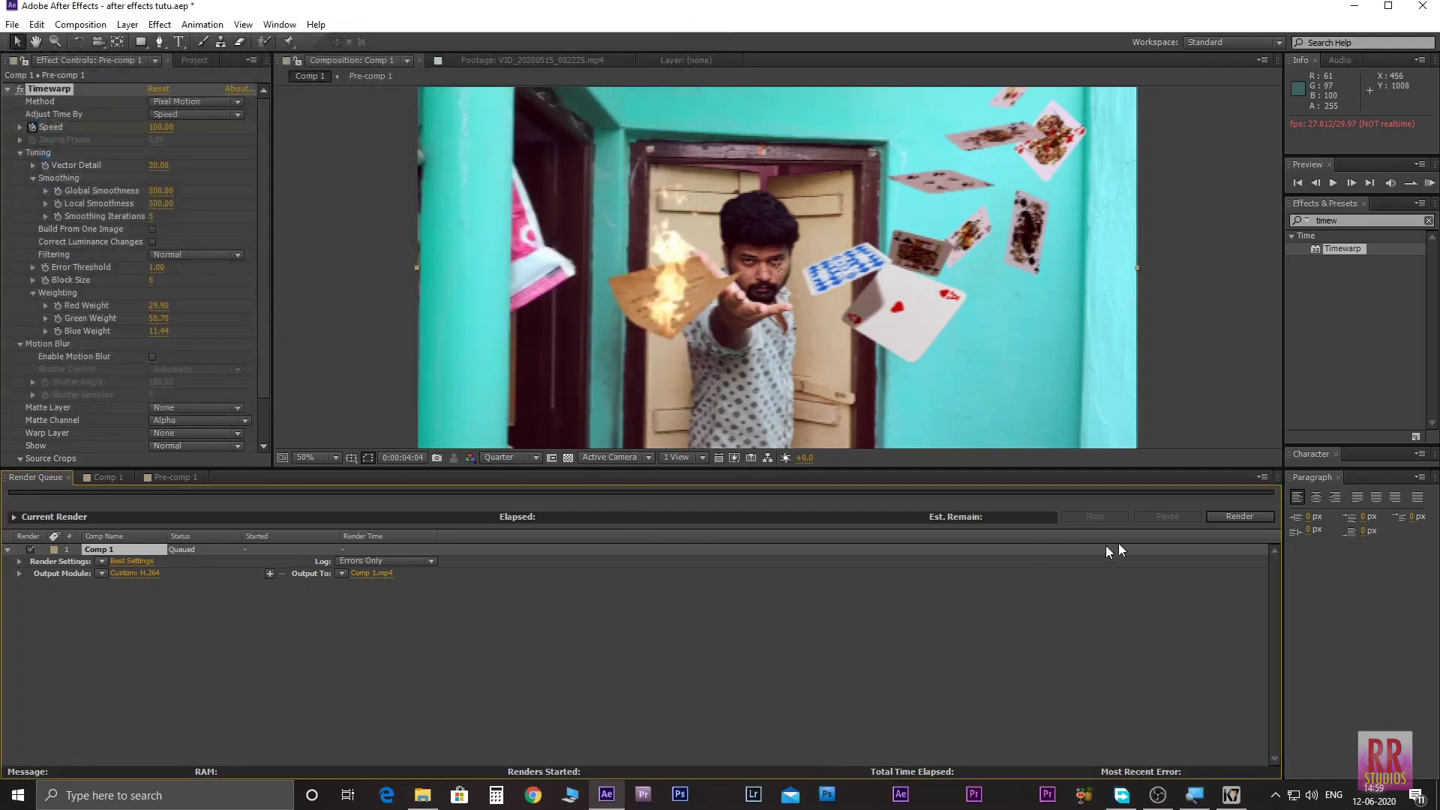
left_click(1234, 516)
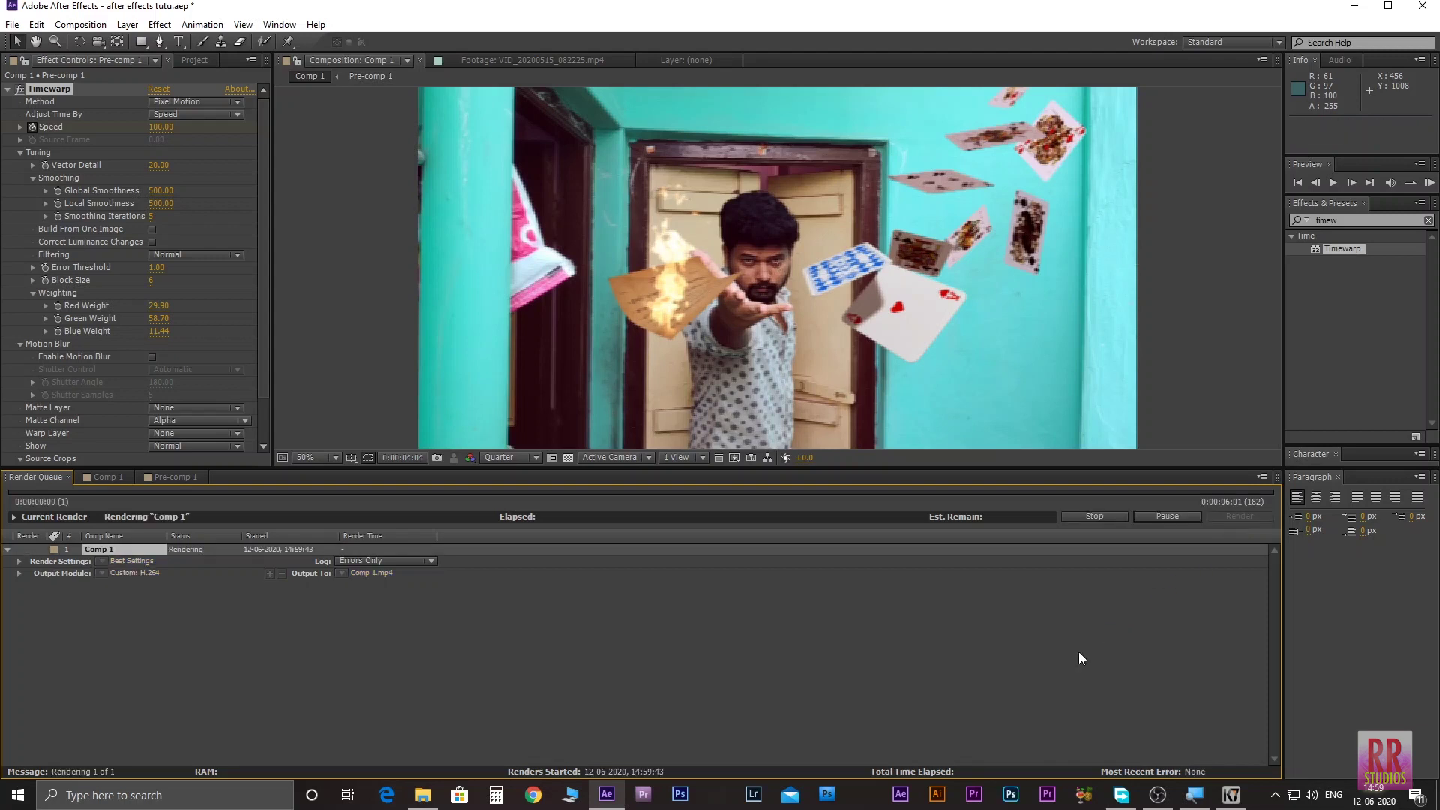